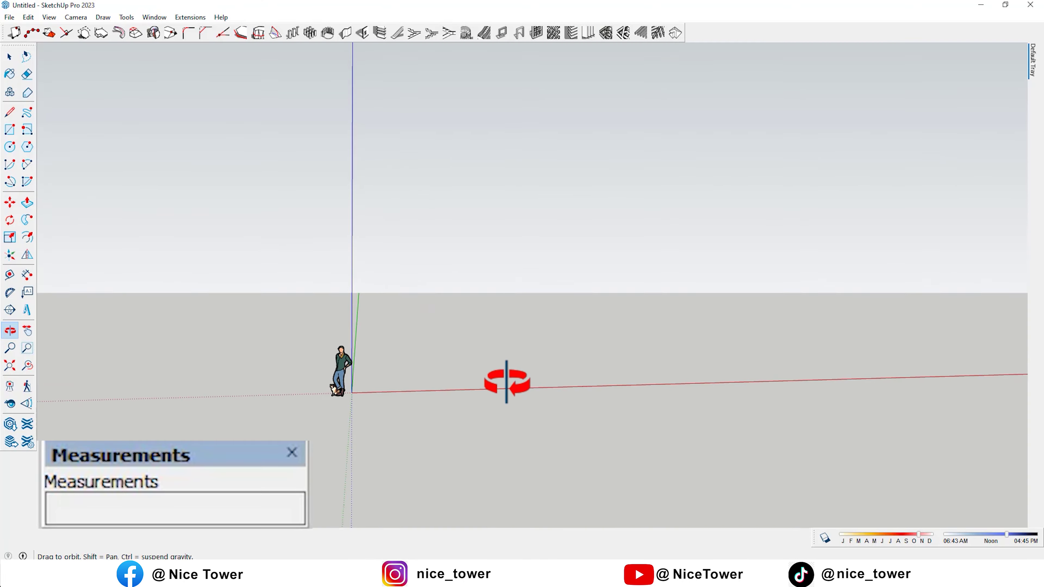
Orbit the new empty model that holds only the scale figure
middle_drag(505, 378, 419, 373)
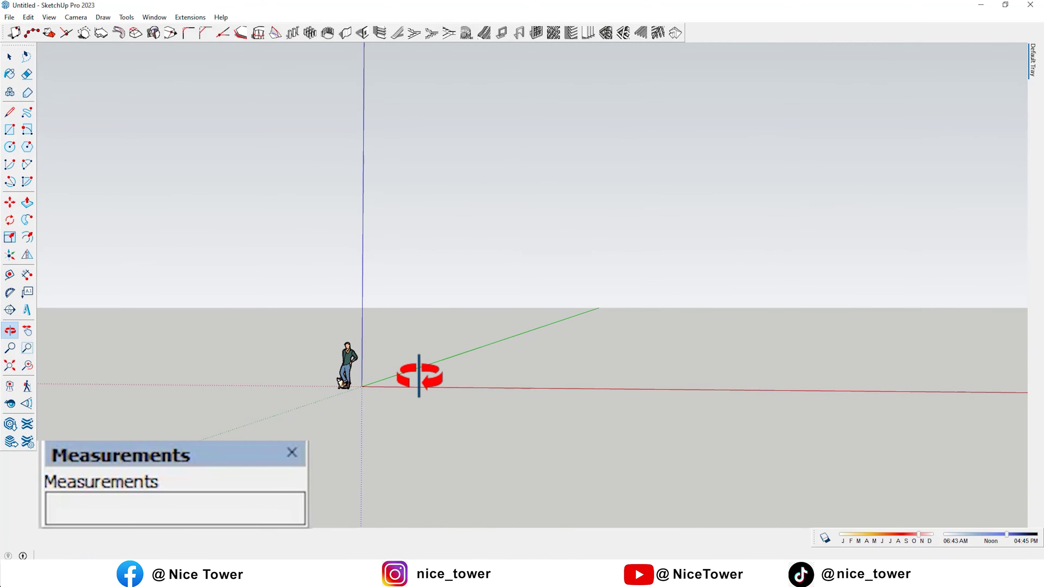
Draw a 1400 by 950 rectangle face starting at the origin
key(r)
click(362, 386)
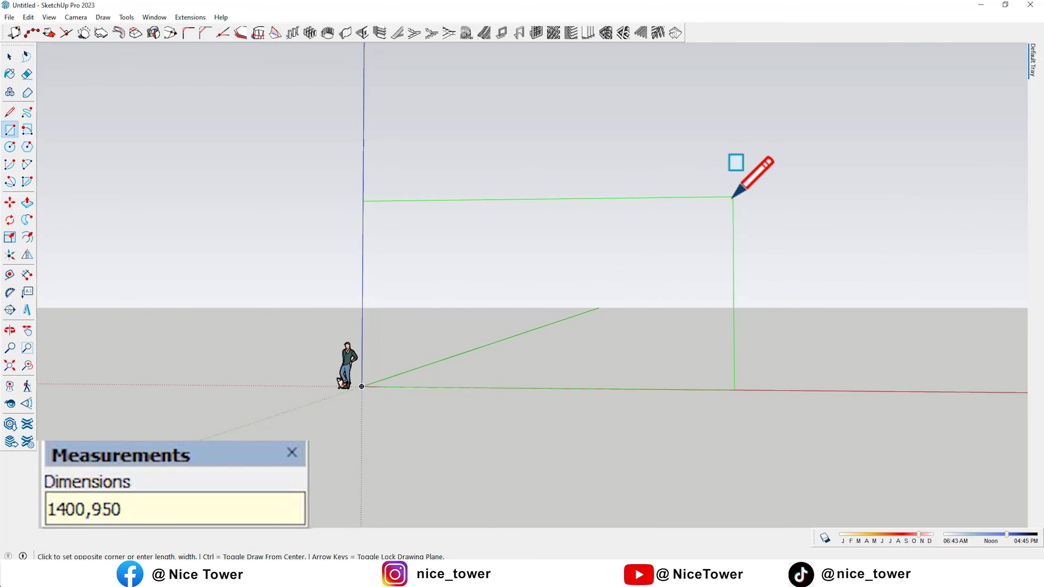
key(Return)
middle_drag(693, 245, 536, 378)
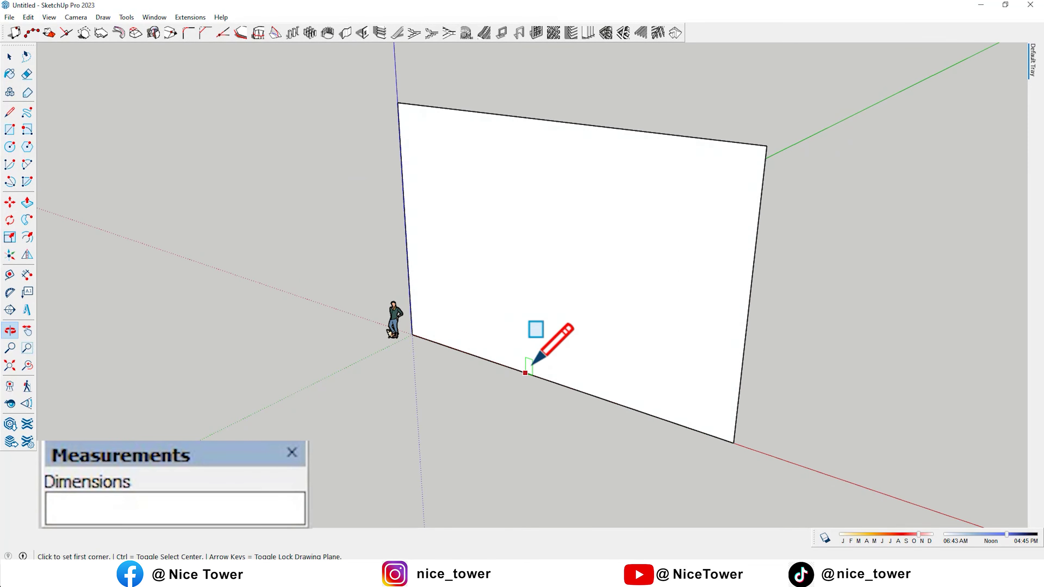
Push/Pull the wall face into a box and view it from near the front
key(p)
click(596, 291)
click(793, 230)
key(space)
middle_drag(770, 232, 600, 254)
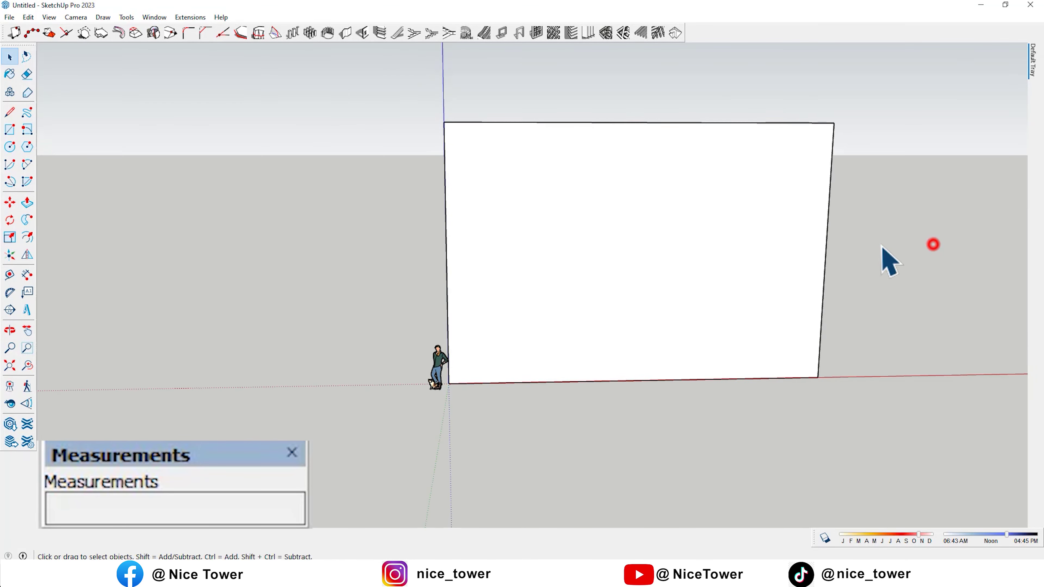
Place guide lines across the wall face at offsets such as 600 cm from its edges
key(t)
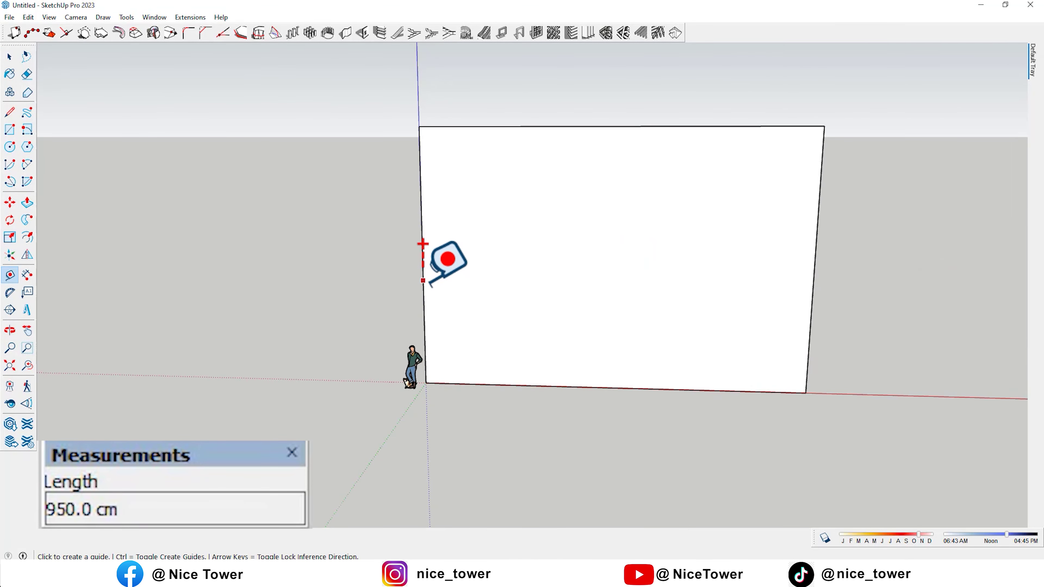
click(424, 281)
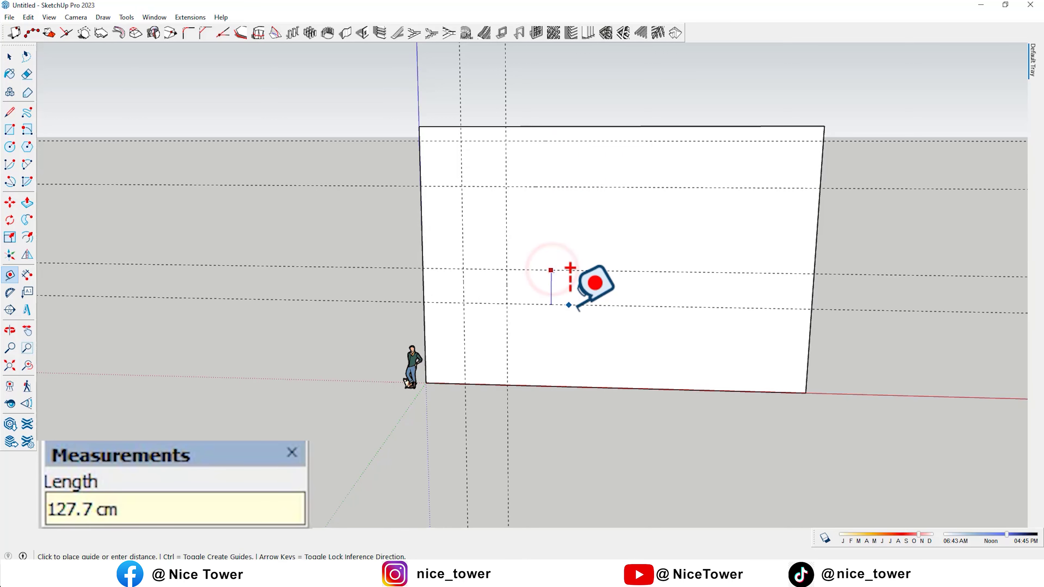
middle_drag(570, 301, 597, 303)
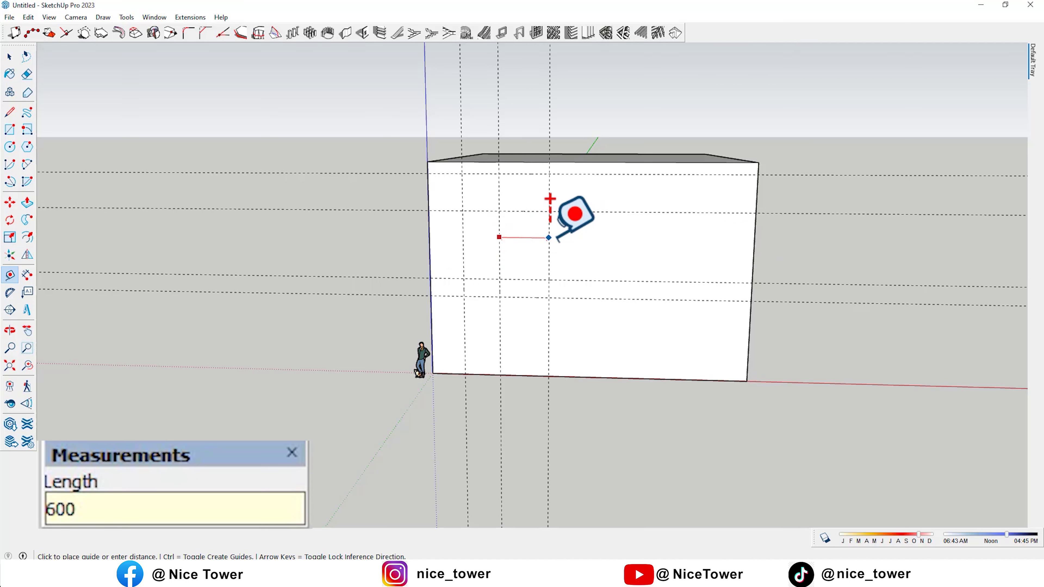
middle_drag(550, 200, 626, 229)
scroll(628, 210, up, 2)
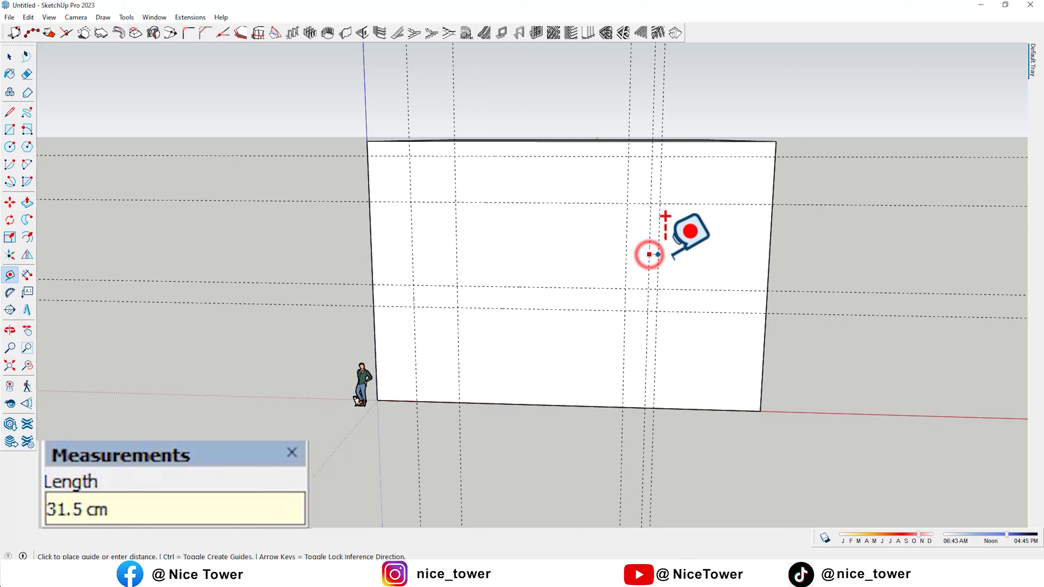
scroll(666, 216, up, 3)
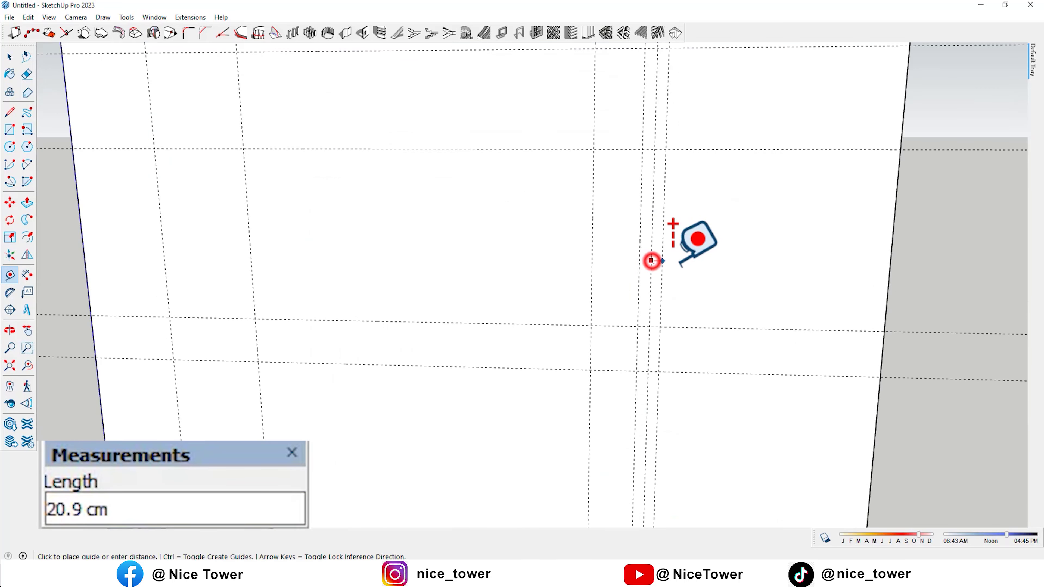
scroll(674, 224, down, 3)
mouse_move(668, 237)
middle_down()
mouse_move(675, 280)
mouse_move(602, 311)
mouse_move(649, 298)
mouse_move(629, 293)
middle_up()
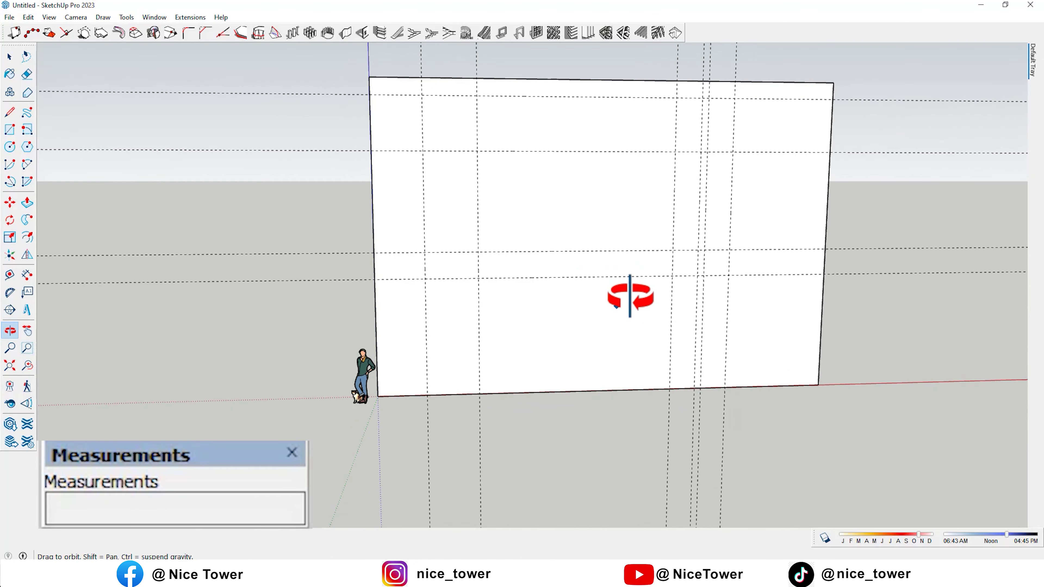
Draw the window rectangle and a full-height strip rectangle between guide intersections
key(t)
key(r)
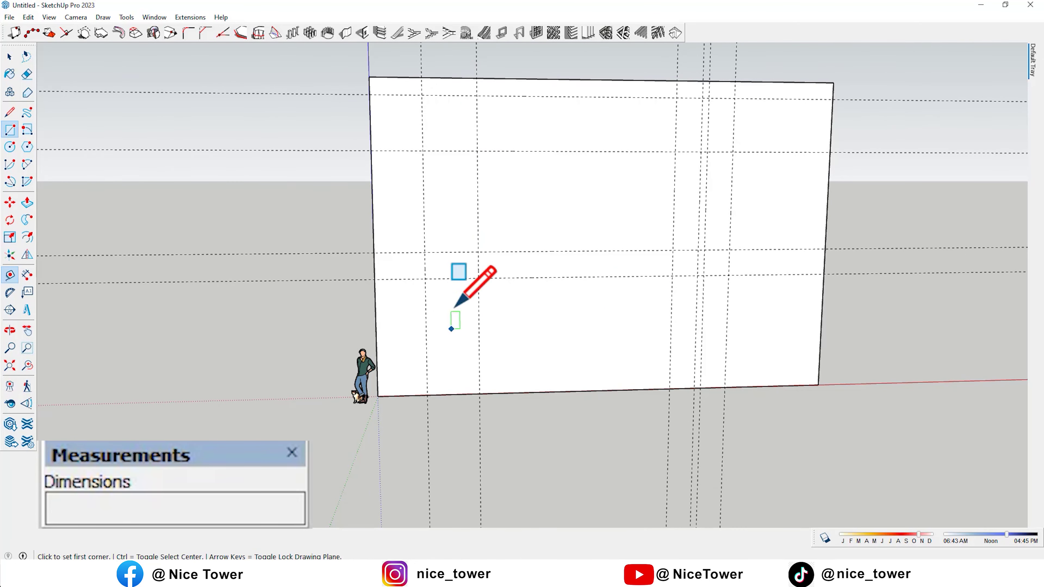
click(421, 95)
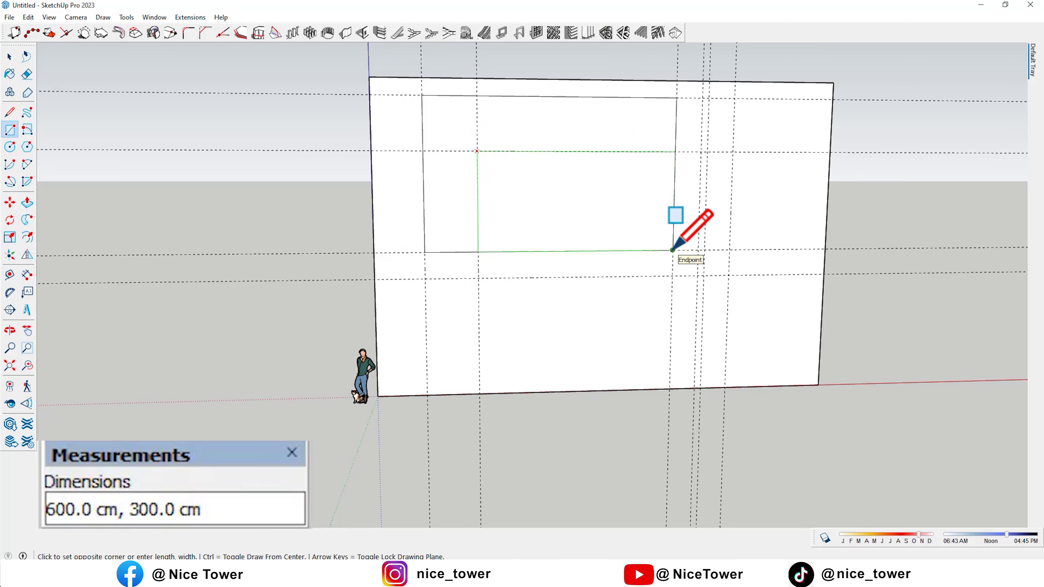
click(424, 252)
click(671, 275)
mouse_move(703, 82)
middle_down()
mouse_move(560, 280)
mouse_move(678, 62)
middle_up()
click(672, 87)
click(693, 349)
Draw the remaining rectangle, completing the 600×300, 150×950 and 760×360 panels
mouse_move(693, 349)
middle_down()
mouse_move(602, 310)
mouse_move(466, 306)
mouse_move(465, 167)
middle_up()
click(463, 110)
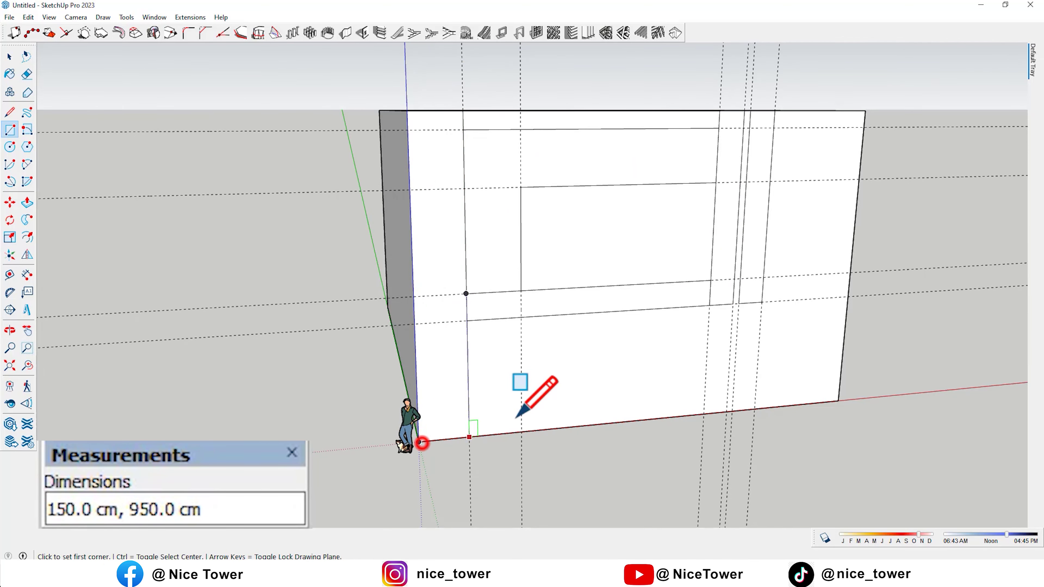
mouse_move(516, 418)
middle_down()
mouse_move(499, 341)
mouse_move(462, 305)
middle_up()
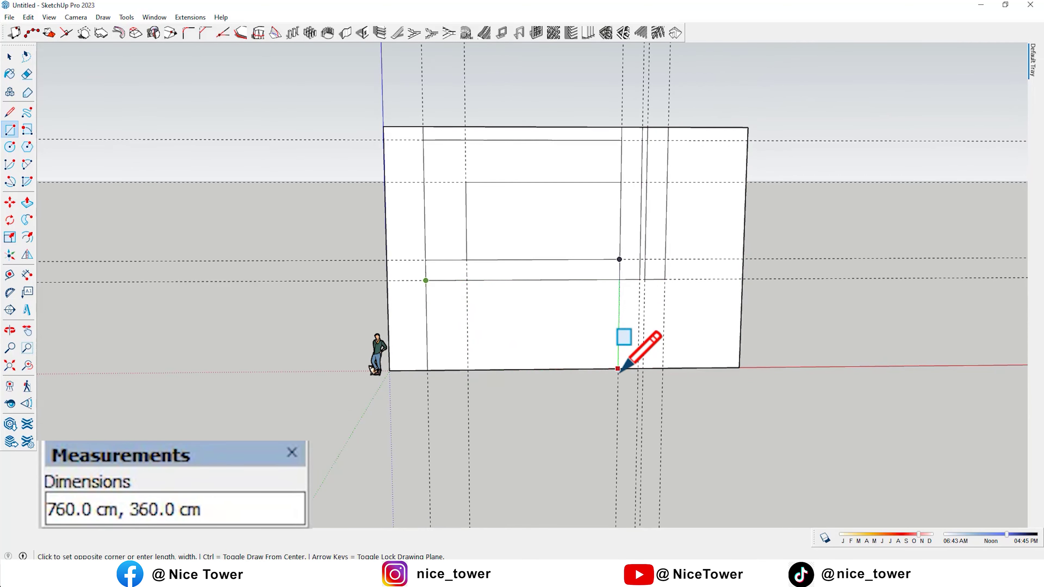
scroll(674, 288, up, 2)
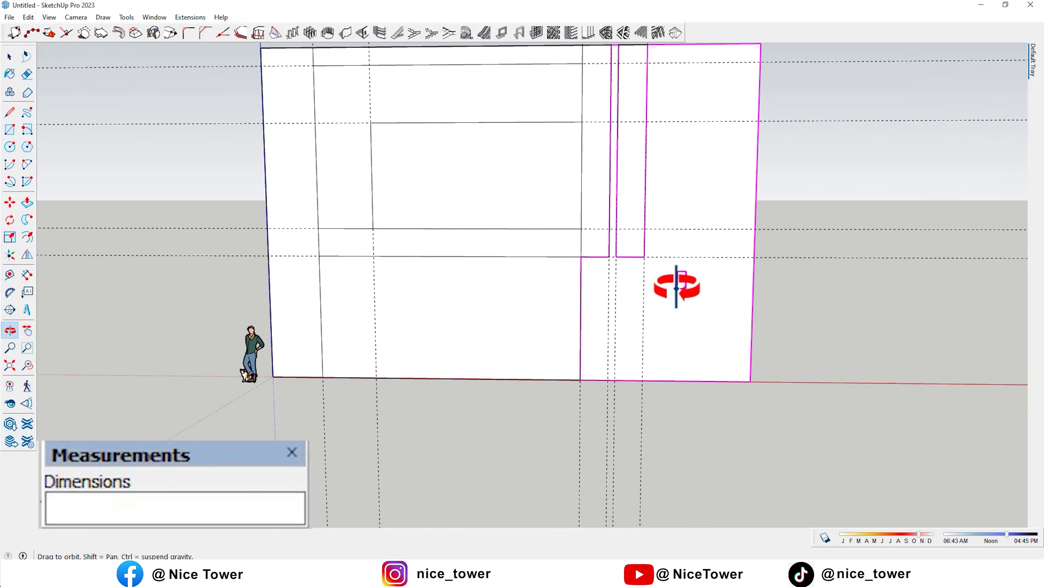
click(641, 259)
click(751, 373)
mouse_move(687, 303)
middle_down()
mouse_move(741, 326)
mouse_move(524, 327)
middle_up()
Delete all guides and push the narrow face out 250 cm
click(28, 16)
click(62, 110)
mouse_move(140, 116)
middle_down()
mouse_move(391, 280)
mouse_move(632, 333)
mouse_move(532, 279)
mouse_move(430, 366)
middle_up()
text(p0)
key(Return)
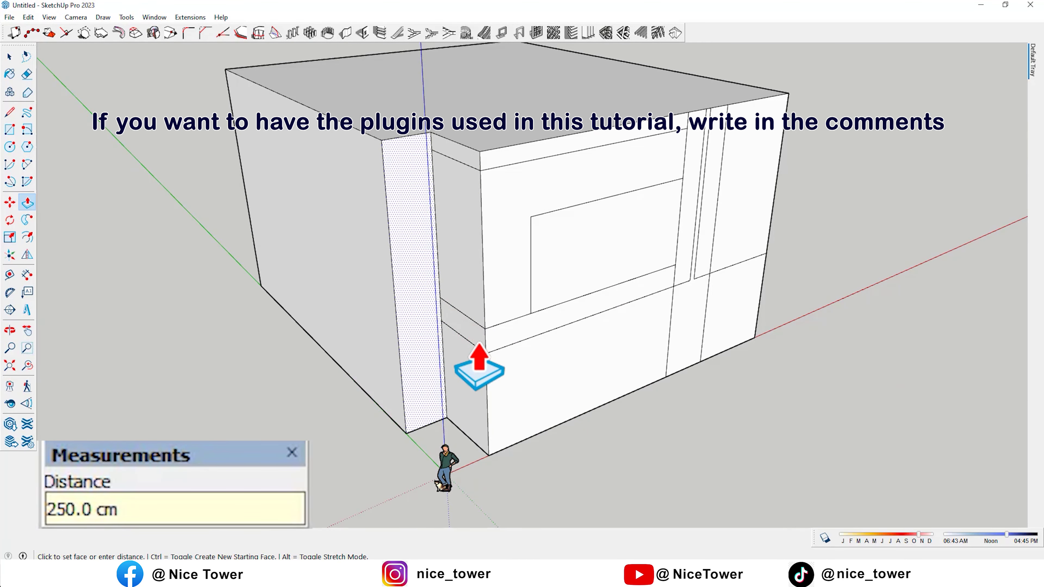
Recess the window face 200 cm into the wall
double_click(509, 162)
middle_drag(508, 162, 525, 213)
drag(525, 213, 510, 218)
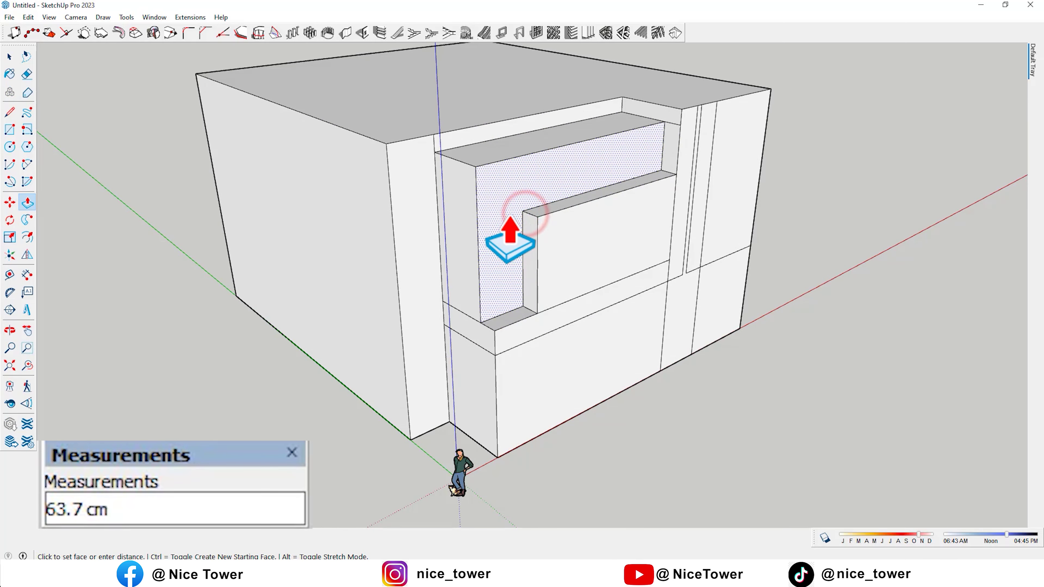
text(0)
key(Return)
click(595, 257)
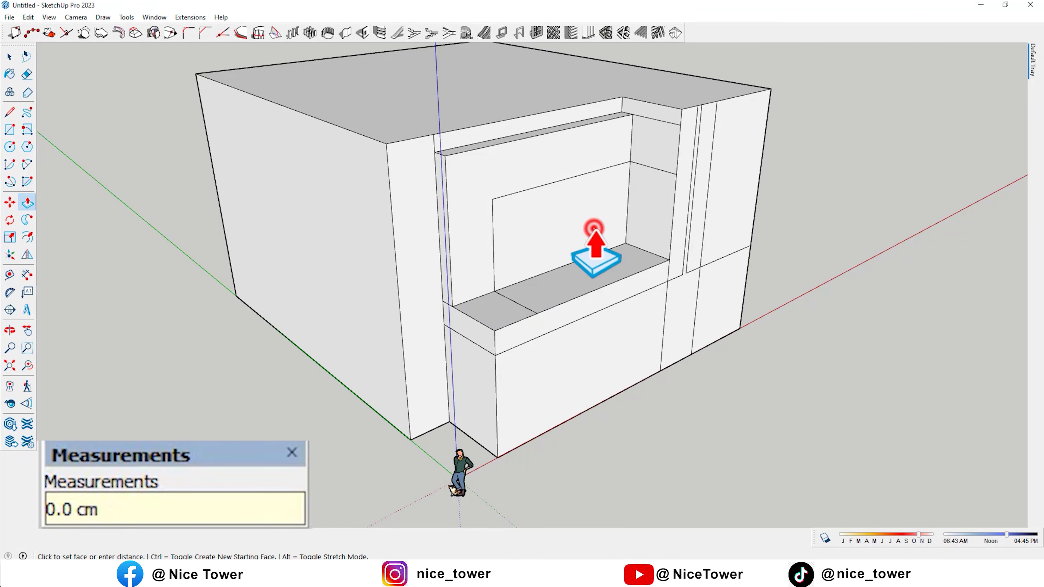
mouse_move(664, 221)
middle_down()
mouse_move(470, 351)
mouse_move(419, 233)
middle_up()
scroll(464, 210, up, 5)
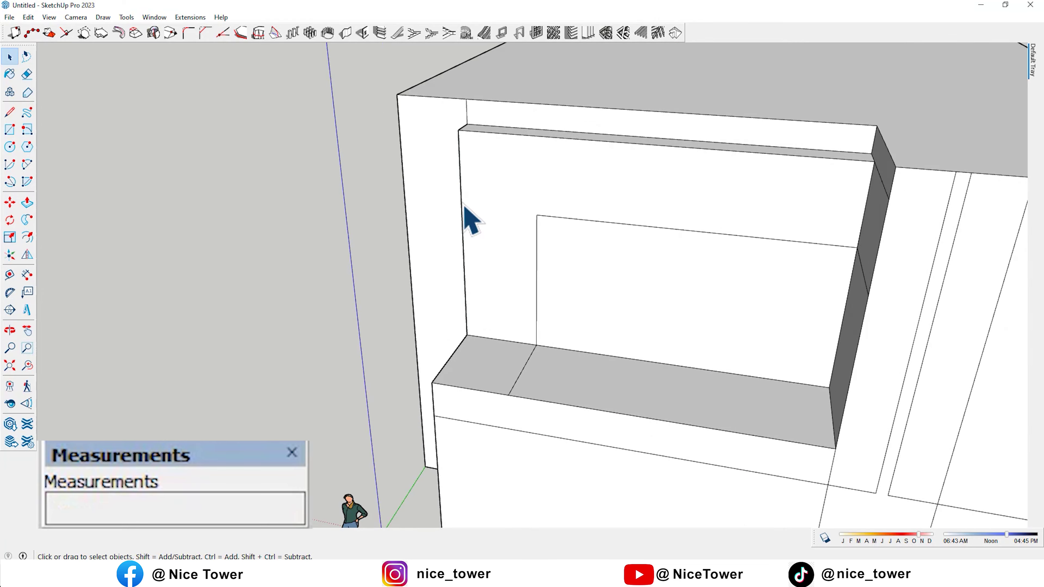
mouse_move(497, 132)
middle_down()
mouse_move(827, 245)
mouse_move(867, 273)
mouse_move(672, 389)
middle_up()
Move the panel 200 cm
click(489, 384)
text(200)
key(Return)
scroll(578, 412, down, 5)
mouse_move(578, 411)
middle_down()
mouse_move(419, 325)
mouse_move(628, 311)
mouse_move(443, 415)
middle_up()
Erase stray edges on the block and begin pushing the lower front face back
key(e)
mouse_move(457, 338)
middle_down()
mouse_move(668, 298)
mouse_move(644, 264)
mouse_move(415, 419)
middle_up()
scroll(417, 383, down, 3)
mouse_move(418, 383)
middle_down()
mouse_move(497, 354)
mouse_move(419, 357)
mouse_move(424, 287)
middle_up()
key(space)
key(p)
mouse_move(623, 292)
middle_down()
mouse_move(665, 408)
mouse_move(426, 384)
mouse_move(571, 345)
mouse_move(620, 399)
mouse_move(436, 403)
middle_up()
click(436, 403)
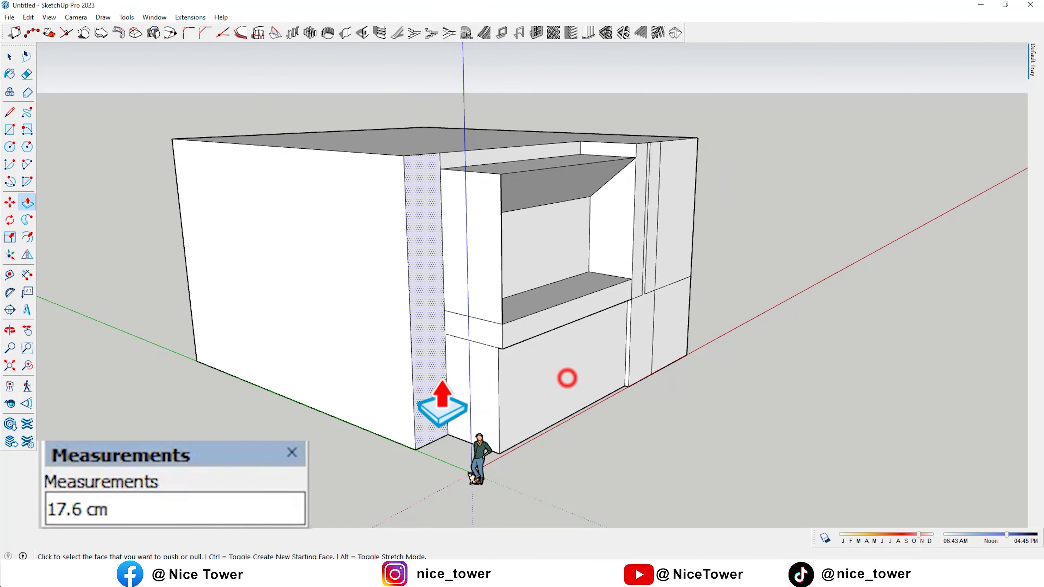
Finish pushing back the lower front face and select the right section's vertical edge
click(528, 365)
key(space)
mouse_move(492, 394)
middle_down()
mouse_move(391, 380)
mouse_move(700, 392)
mouse_move(680, 352)
middle_up()
click(660, 321)
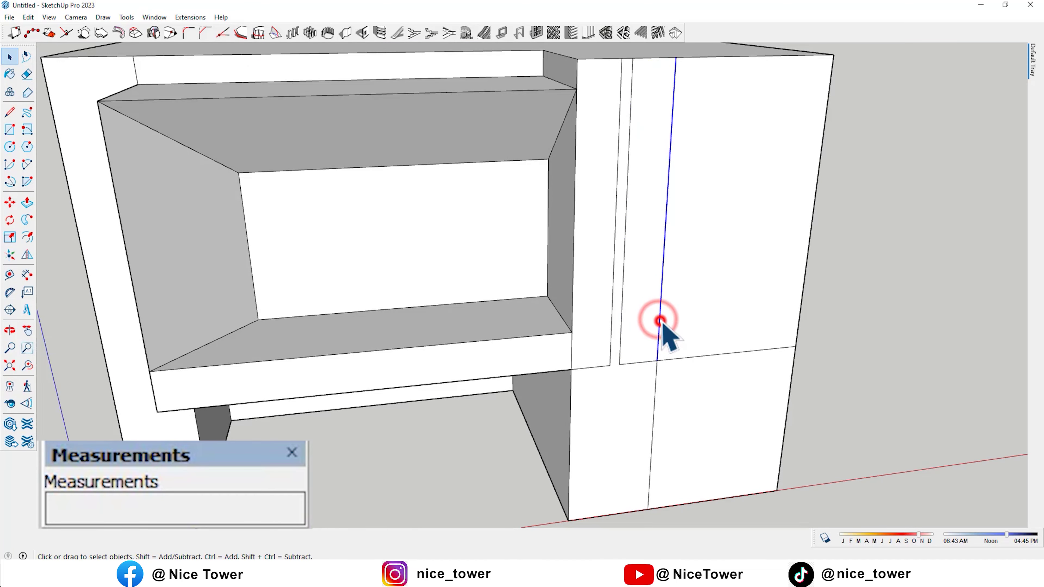
ctrl+click(653, 406)
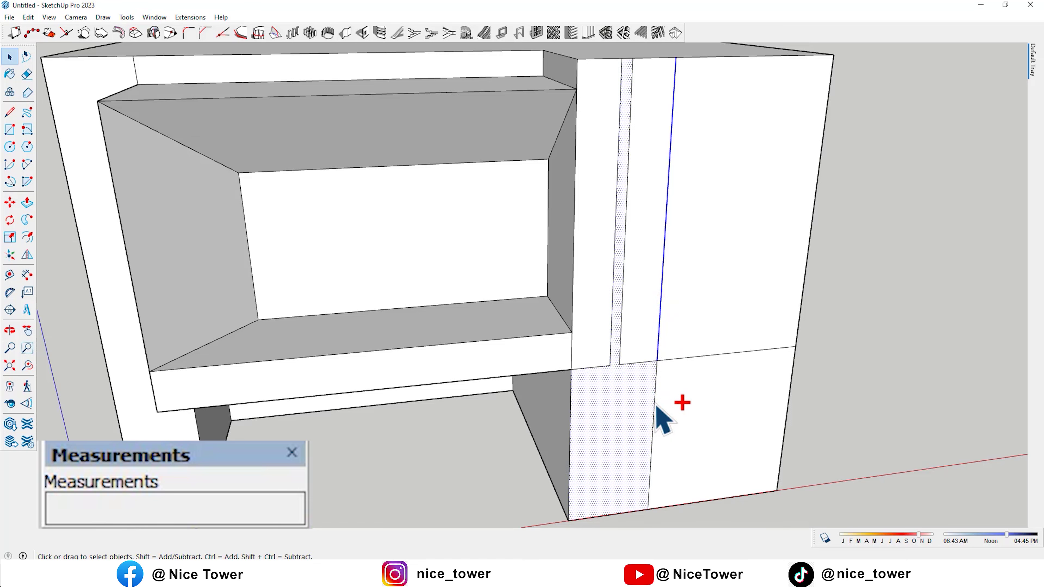
click(826, 317)
Copy the vertical edge 20 cm sideways and erase the extra edges
scroll(656, 395, down, 3)
key(m)
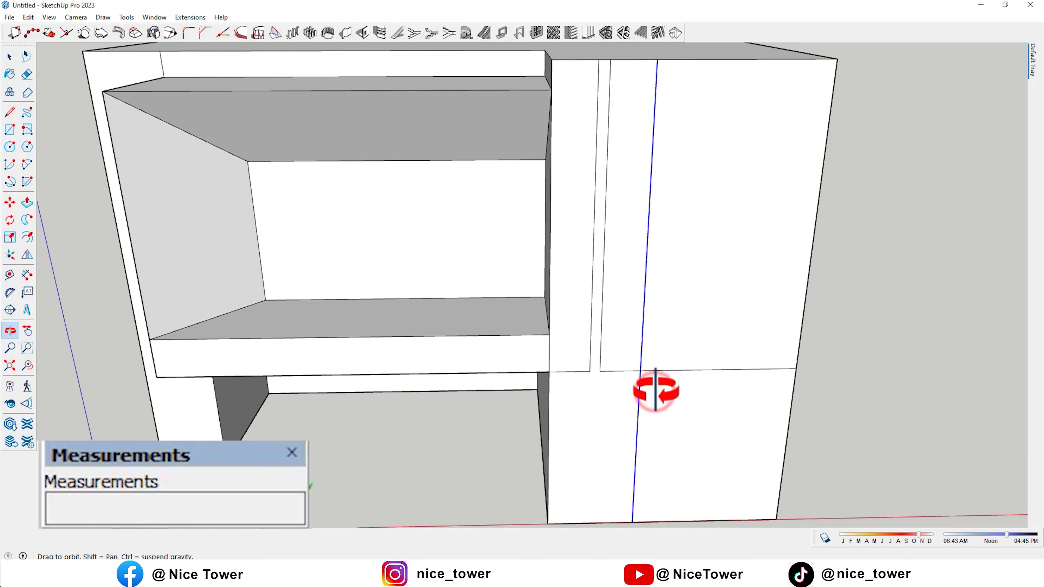
click(634, 386)
key(Return)
middle_drag(566, 419, 630, 436)
key(e)
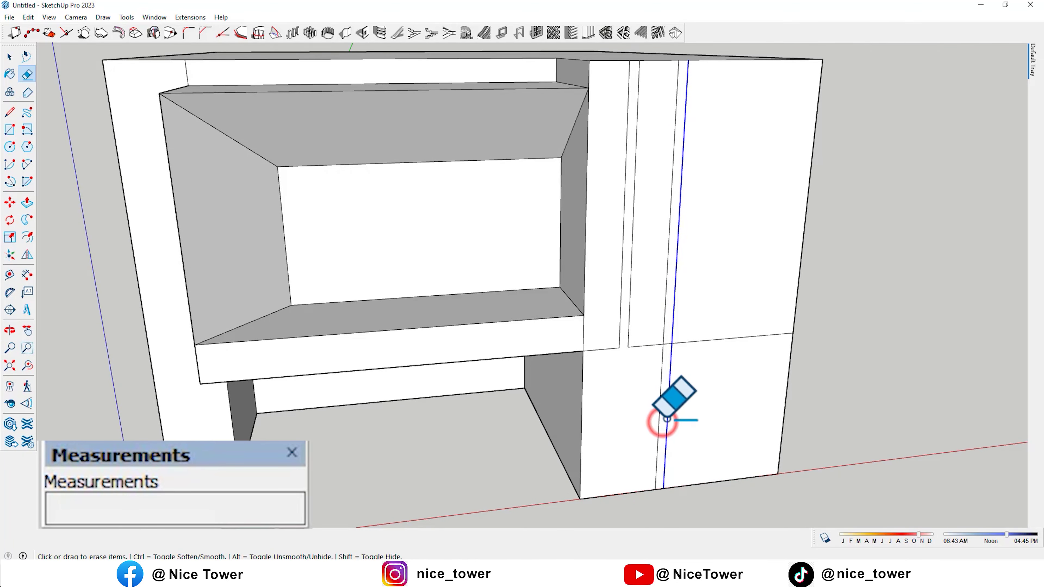
middle_drag(662, 420, 634, 448)
Pull the upper right panel out 80 cm
key(p)
click(676, 399)
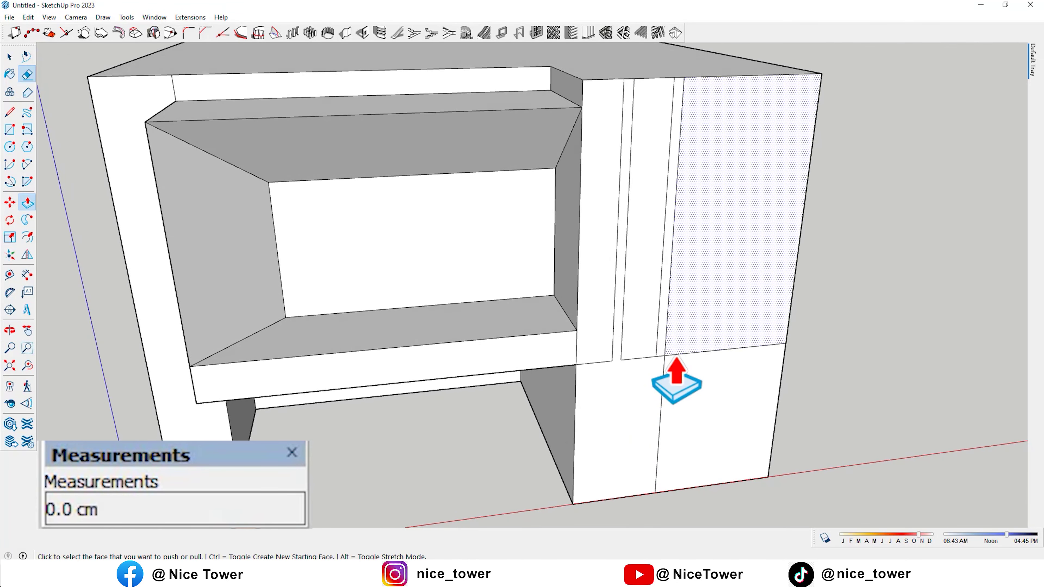
text(0)
key(Return)
mouse_move(536, 362)
middle_down()
mouse_move(660, 334)
mouse_move(508, 299)
mouse_move(606, 334)
mouse_move(590, 373)
mouse_move(579, 356)
mouse_move(599, 366)
mouse_move(540, 362)
middle_up()
Offset the L-shaped ledge face inward
key(e)
scroll(473, 375, up, 3)
key(f)
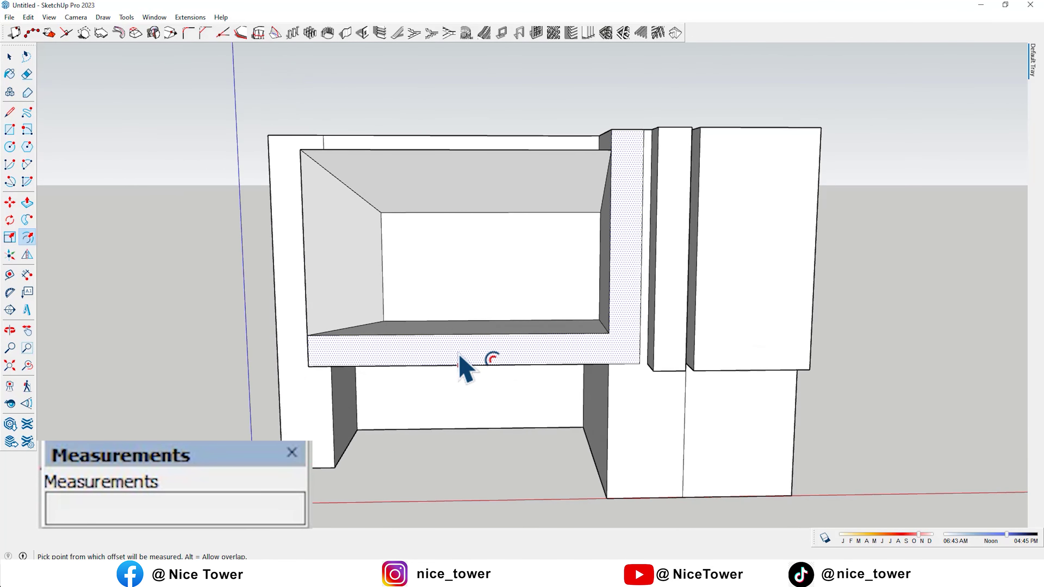
middle_drag(459, 366, 459, 342)
click(457, 355)
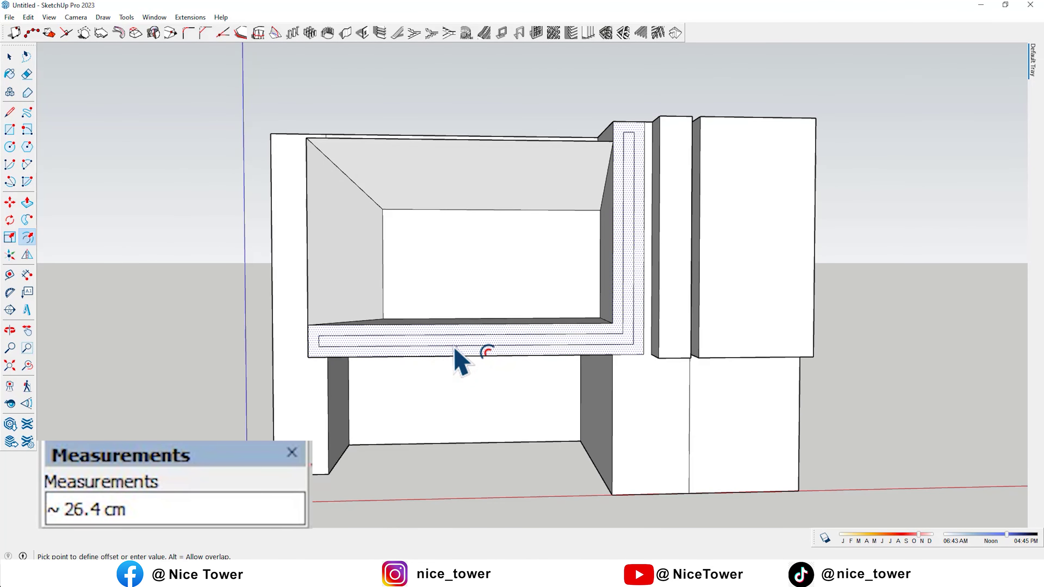
click(454, 345)
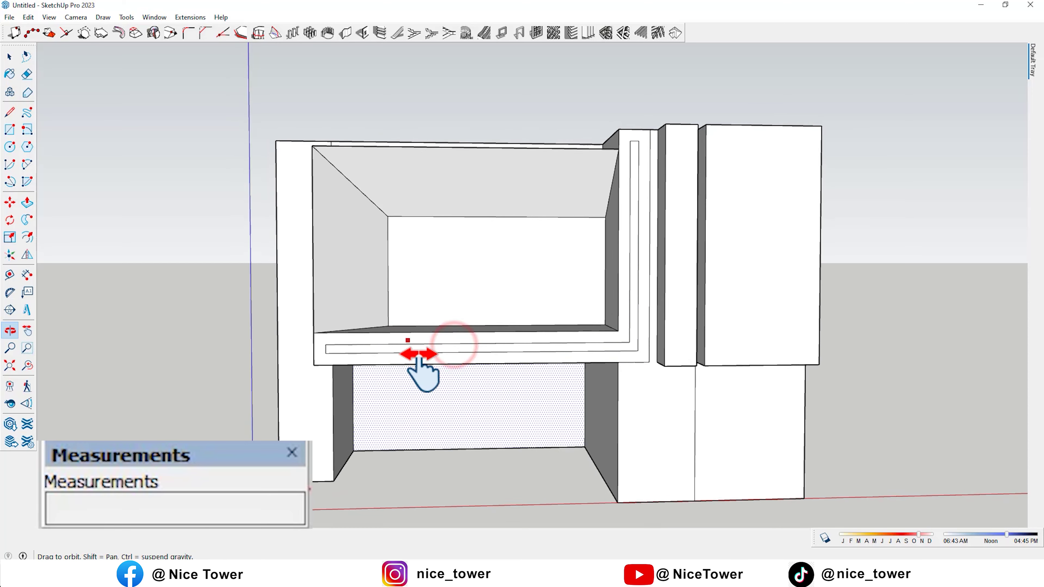
scroll(415, 366, up, 5)
scroll(345, 369, up, 2)
Draw a line from the ledge corner to the panel top and erase the stray sill edge
key(l)
click(369, 341)
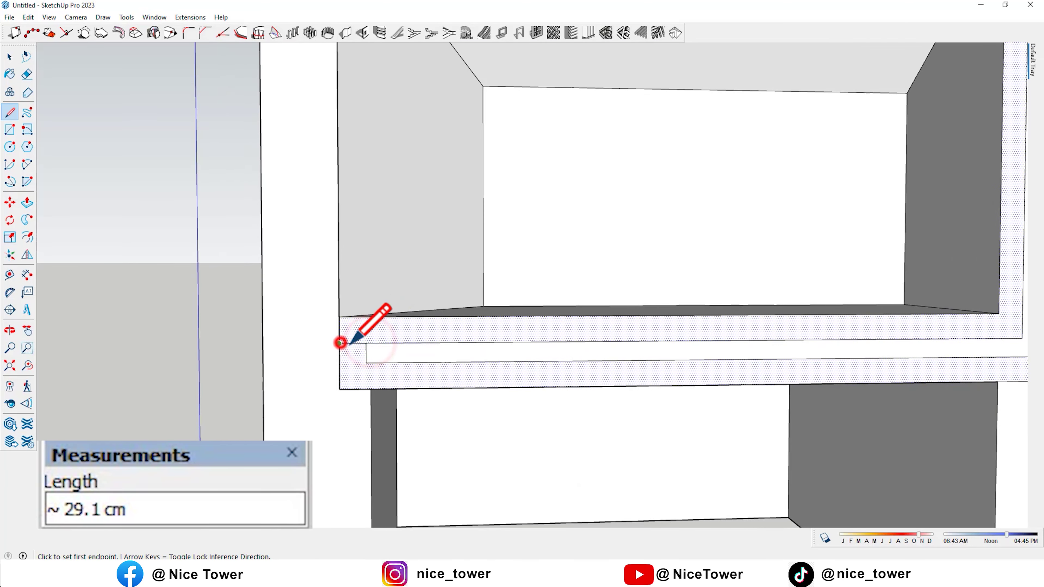
middle_drag(340, 343, 595, 420)
scroll(538, 189, up, 3)
click(539, 169)
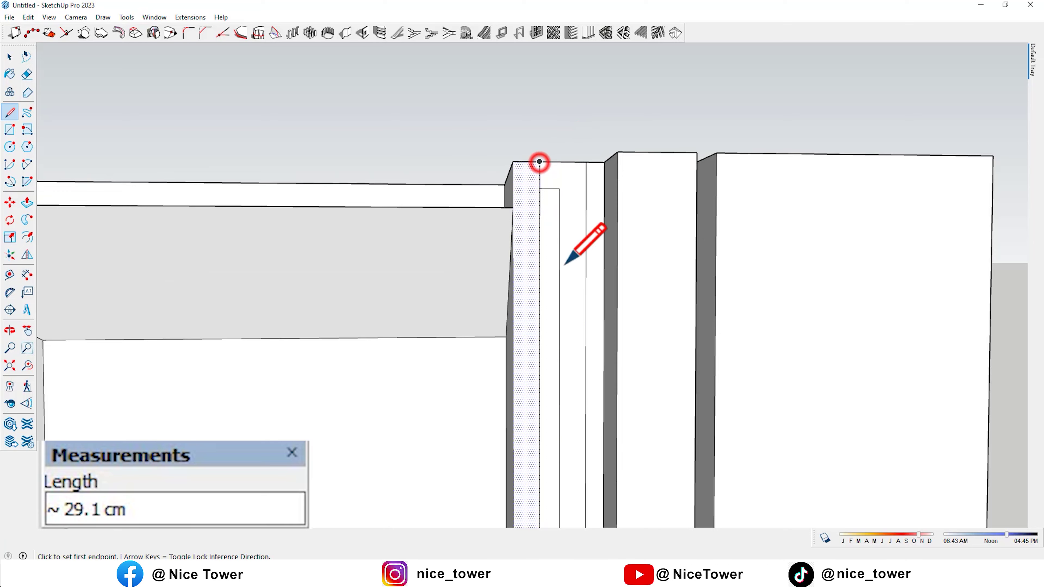
scroll(587, 243, down, 2)
key(e)
middle_drag(550, 119, 538, 300)
scroll(538, 300, down, 3)
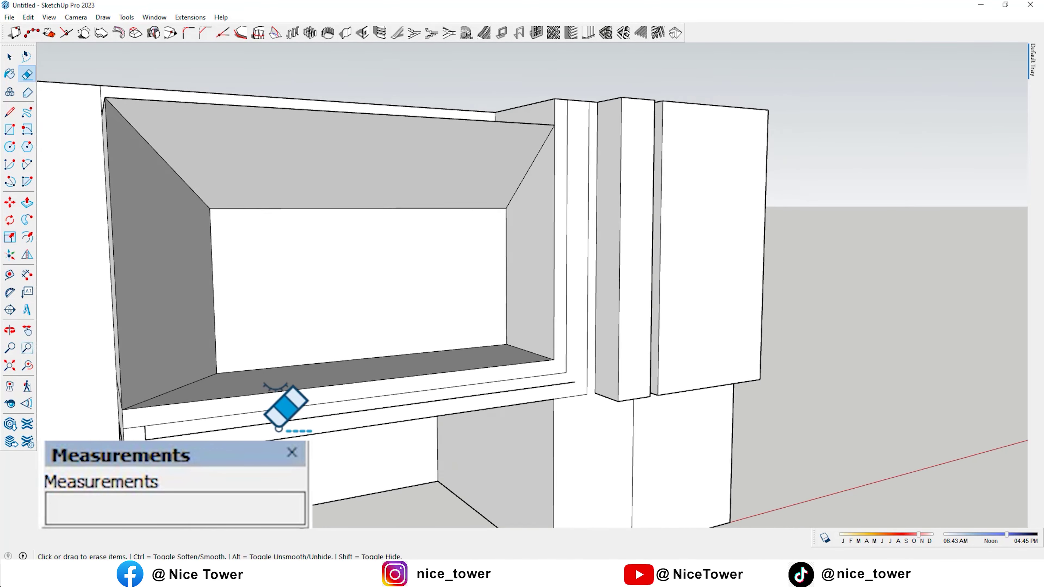
scroll(364, 409, up, 4)
click(355, 407)
Trace a 250 cm line along the sill front and push the new strip out 10 cm
key(l)
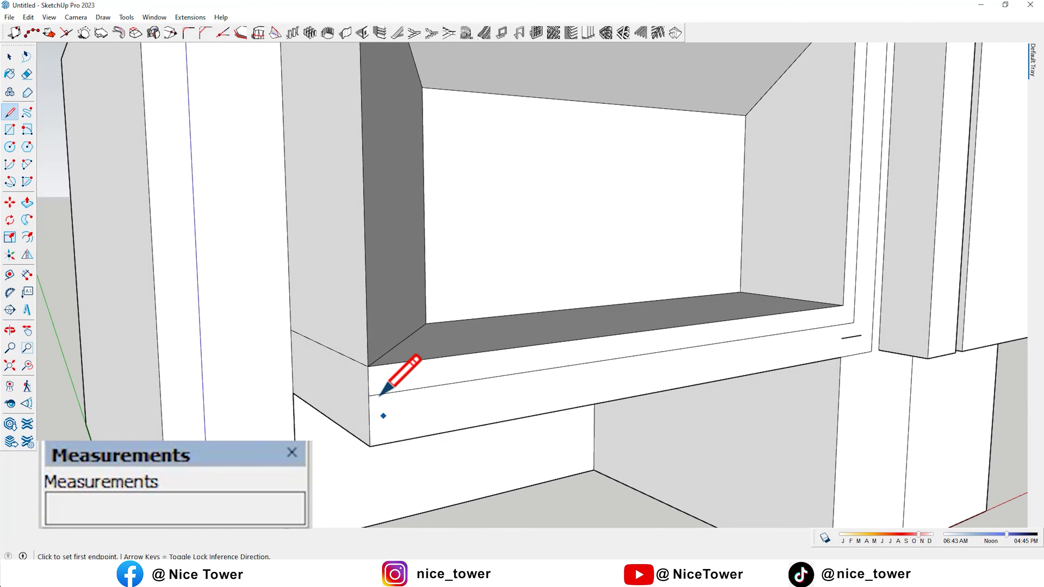
click(323, 370)
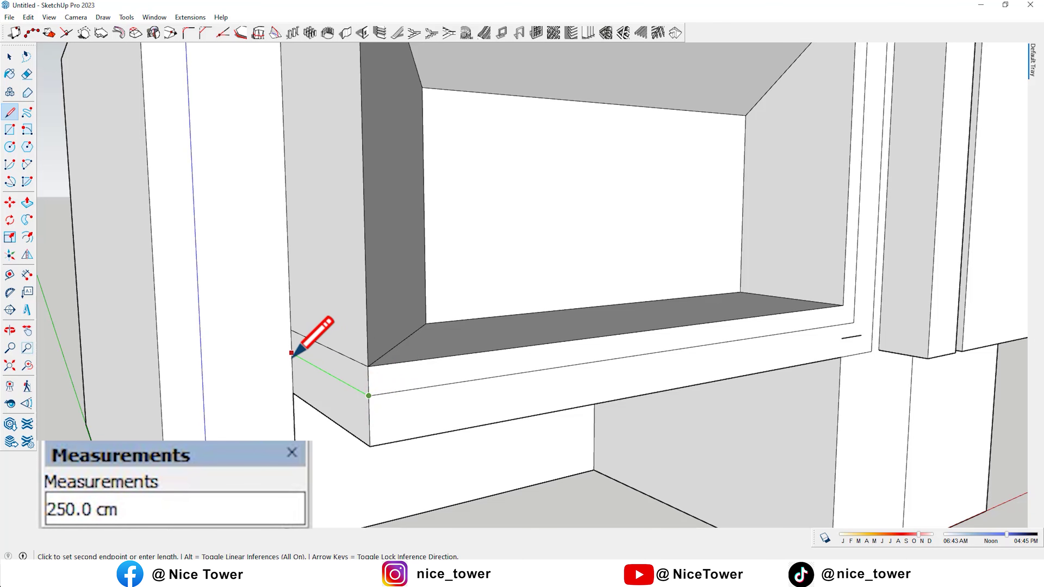
middle_drag(355, 444, 433, 422)
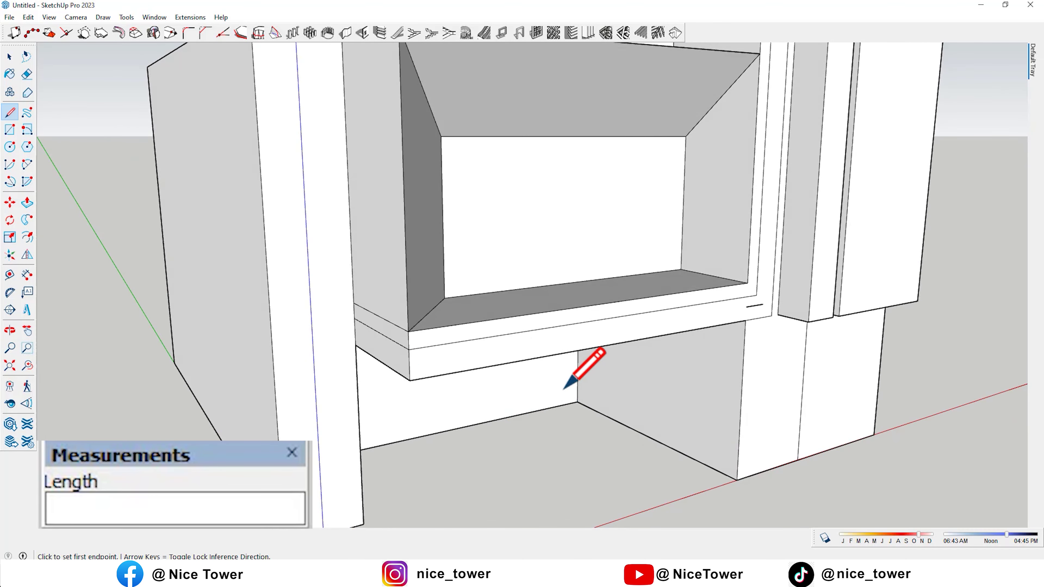
key(p)
click(565, 355)
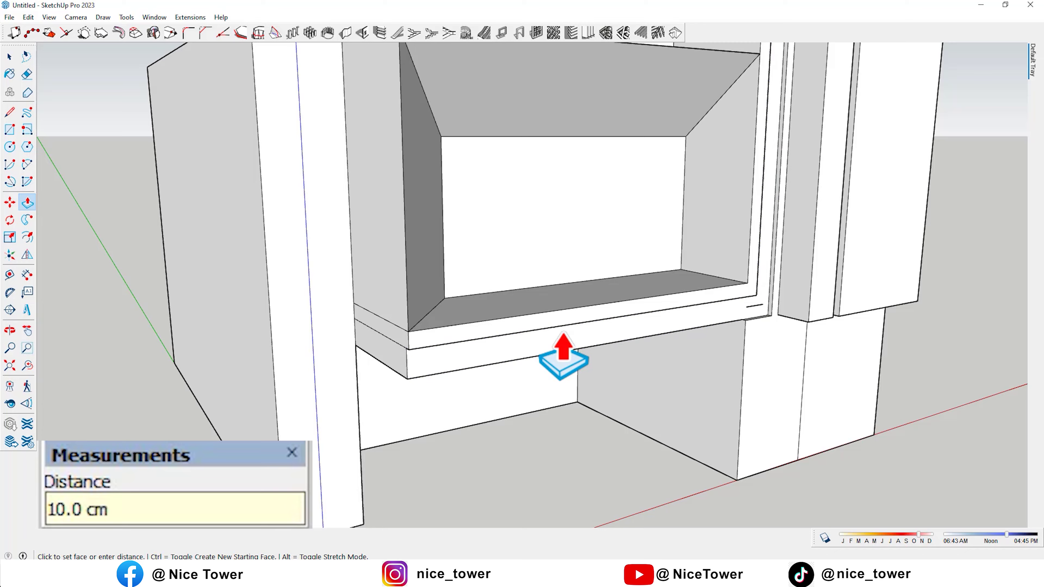
key(Return)
middle_drag(432, 373, 416, 375)
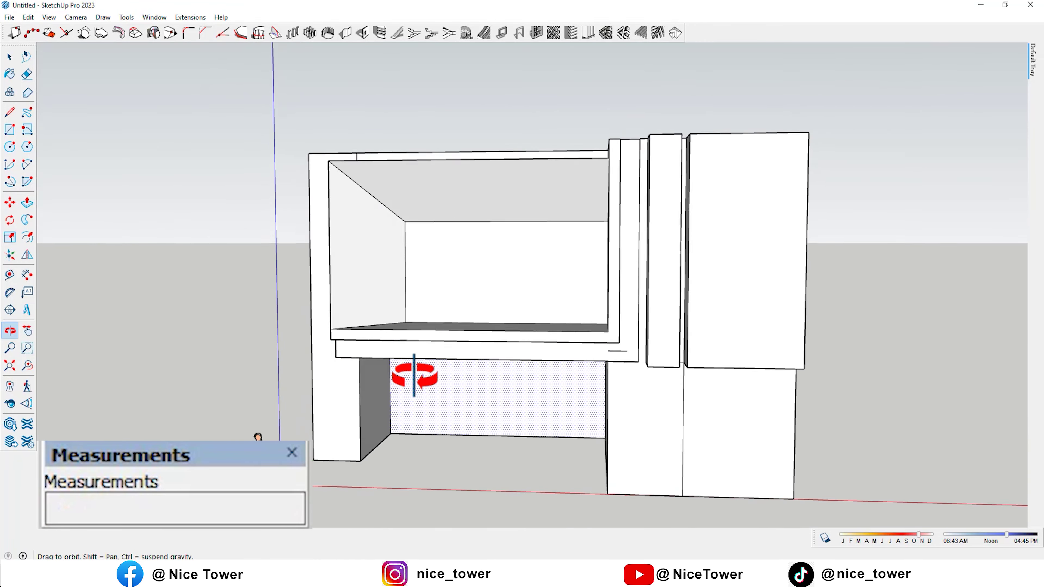
Push the narrow side strip beside the window 10 cm and erase stray edges
scroll(611, 366, up, 5)
mouse_move(610, 366)
middle_down()
mouse_move(799, 322)
mouse_move(687, 401)
middle_up()
key(p)
click(687, 401)
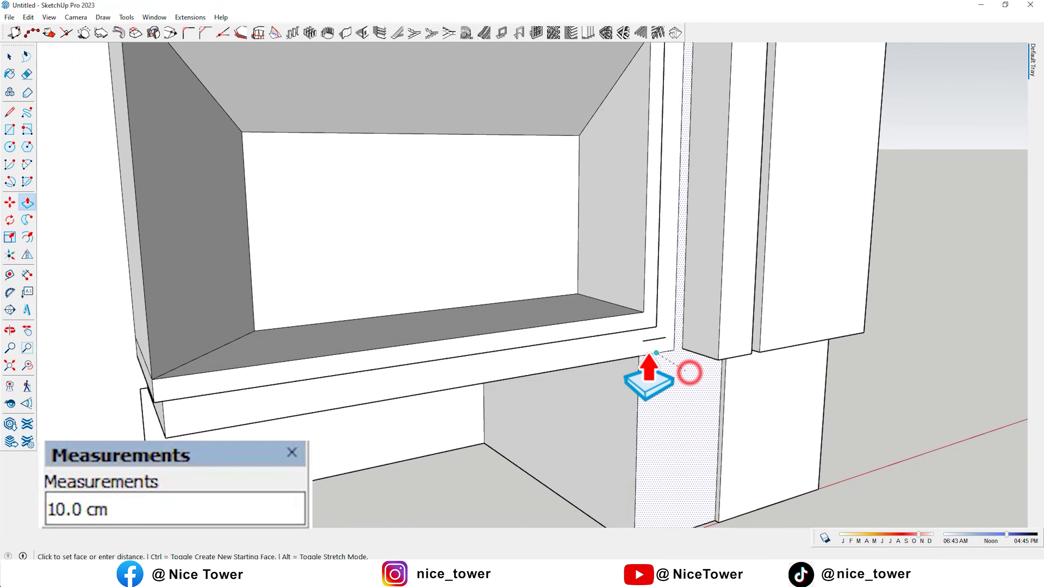
scroll(689, 373, down, 5)
mouse_move(648, 461)
middle_down()
mouse_move(763, 405)
mouse_move(527, 299)
mouse_move(845, 433)
mouse_move(625, 408)
mouse_move(633, 333)
mouse_move(666, 298)
mouse_move(729, 294)
middle_up()
scroll(625, 408, up, 3)
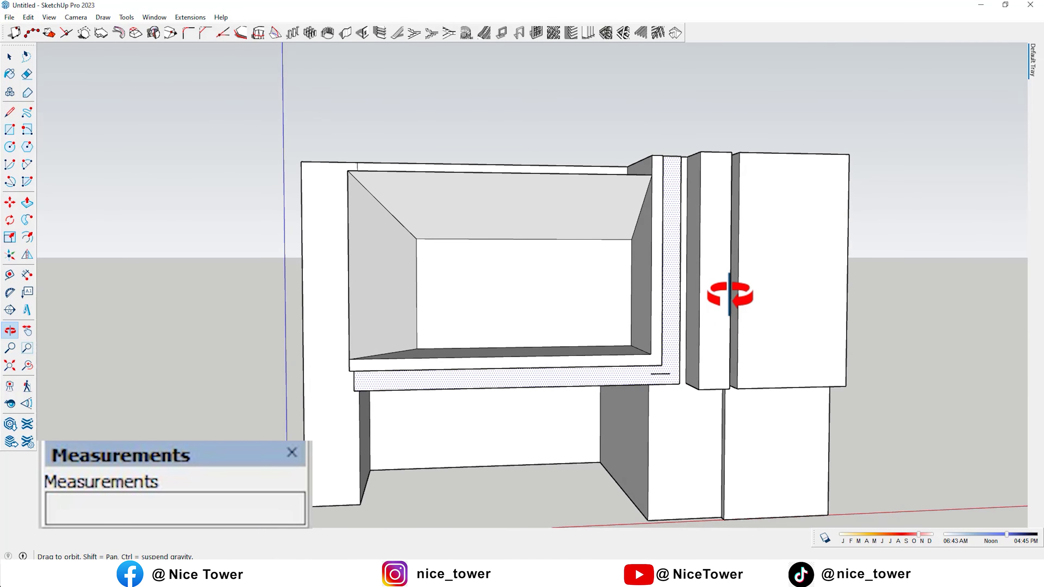
scroll(654, 378, up, 2)
key(e)
scroll(438, 377, down, 4)
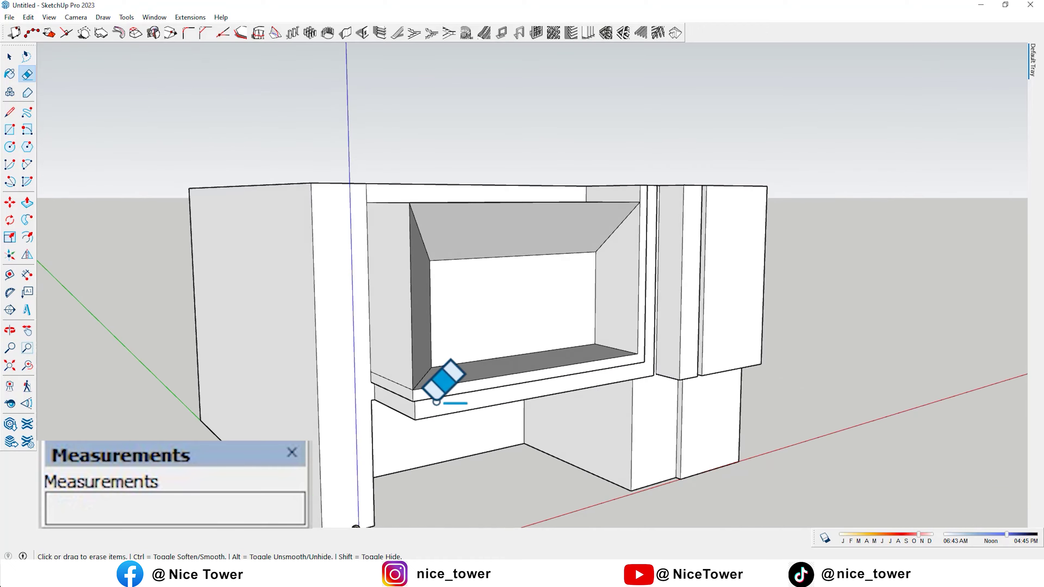
middle_drag(439, 378, 373, 408)
scroll(372, 408, up, 4)
Extrude the sill end face 10 cm and push the ledge front out 20 cm
key(p)
click(424, 384)
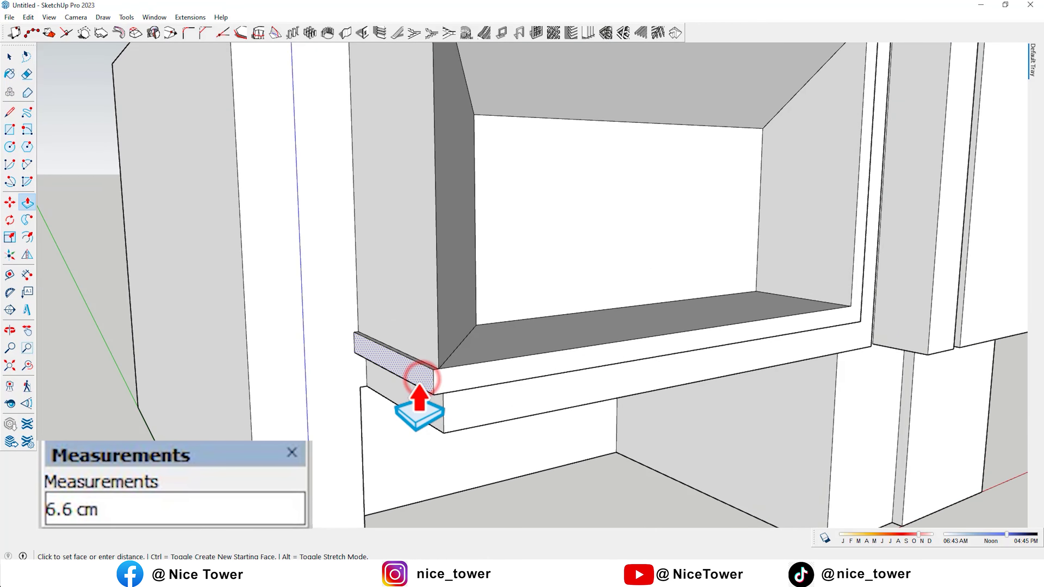
key(Return)
click(416, 377)
text(0)
key(Return)
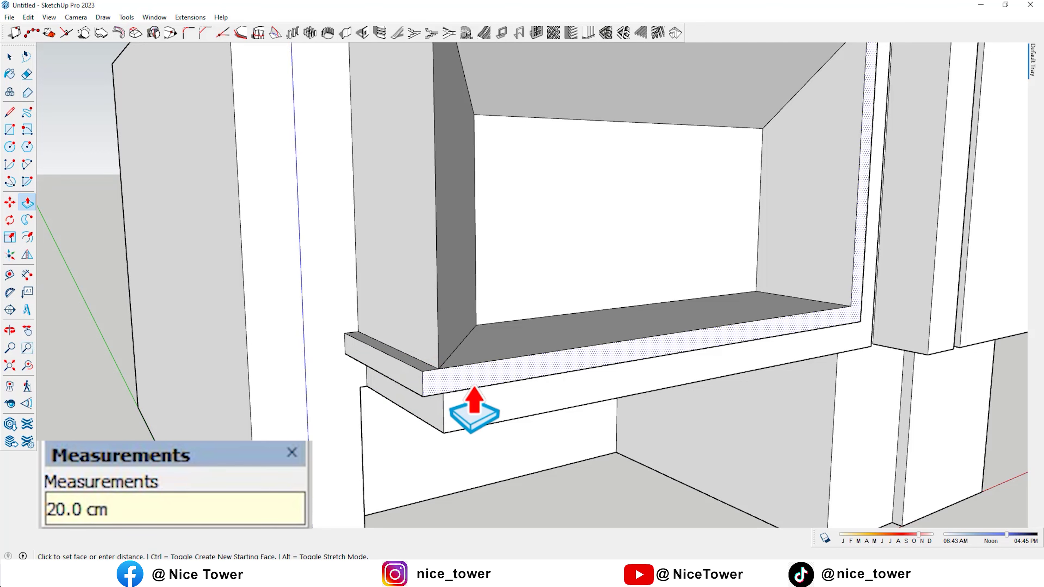
middle_drag(473, 401, 477, 391)
mouse_move(426, 432)
middle_down()
mouse_move(327, 369)
mouse_move(335, 331)
mouse_move(792, 362)
middle_up()
scroll(695, 299, up, 3)
mouse_move(695, 299)
middle_down()
mouse_move(888, 256)
mouse_move(601, 380)
mouse_move(408, 170)
mouse_move(385, 249)
mouse_move(225, 218)
mouse_move(408, 333)
mouse_move(294, 327)
mouse_move(276, 409)
middle_up()
Push a building face in by 3 cm
click(645, 367)
text(3)
key(Return)
key(space)
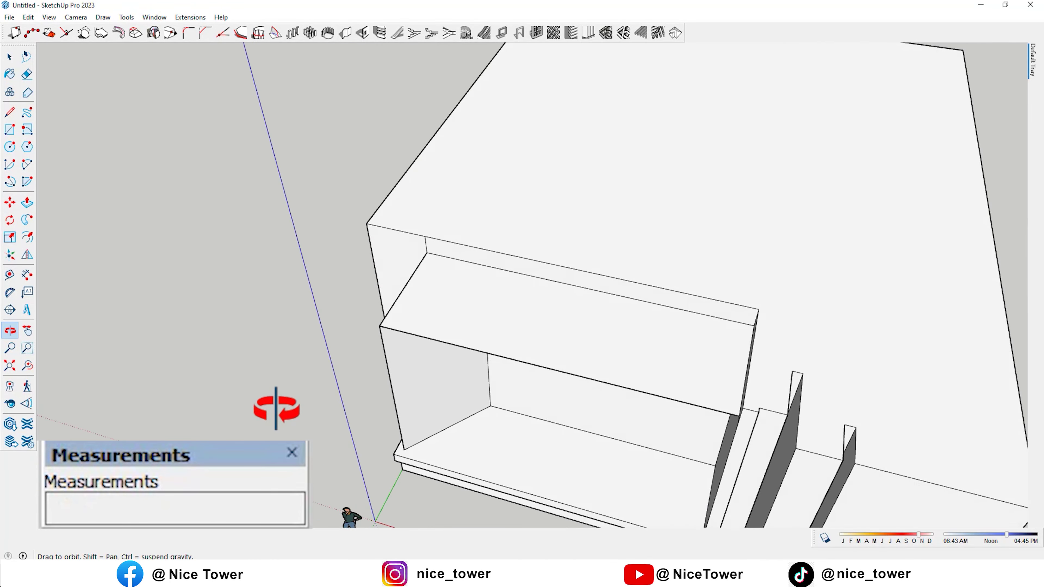
Draw a rectangle at the building's left end and pull it up into a thin slab
click(423, 237)
mouse_move(423, 238)
middle_down()
mouse_move(531, 428)
mouse_move(461, 246)
mouse_move(553, 272)
mouse_move(459, 241)
middle_up()
click(441, 233)
key(p)
click(515, 247)
click(491, 405)
scroll(517, 315, up, 3)
scroll(504, 299, up, 2)
scroll(512, 312, up, 3)
mouse_move(559, 344)
middle_down()
mouse_move(526, 303)
mouse_move(473, 272)
mouse_move(594, 321)
mouse_move(534, 278)
mouse_move(527, 303)
middle_up()
Place a guide 20 cm in from the left pillar's edge and select its side face
key(t)
scroll(517, 229, up, 3)
click(517, 232)
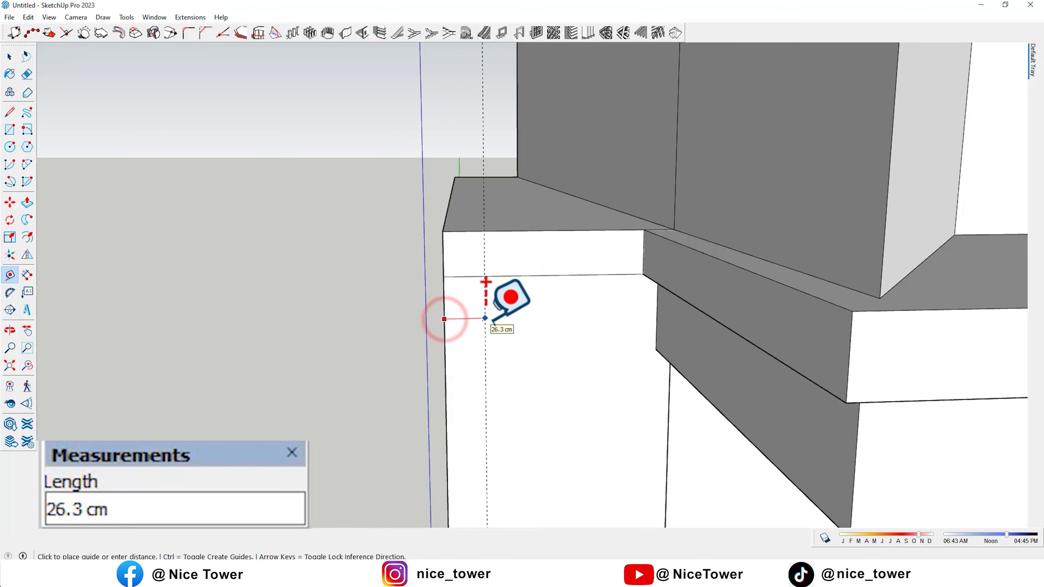
key(space)
middle_drag(419, 373, 431, 360)
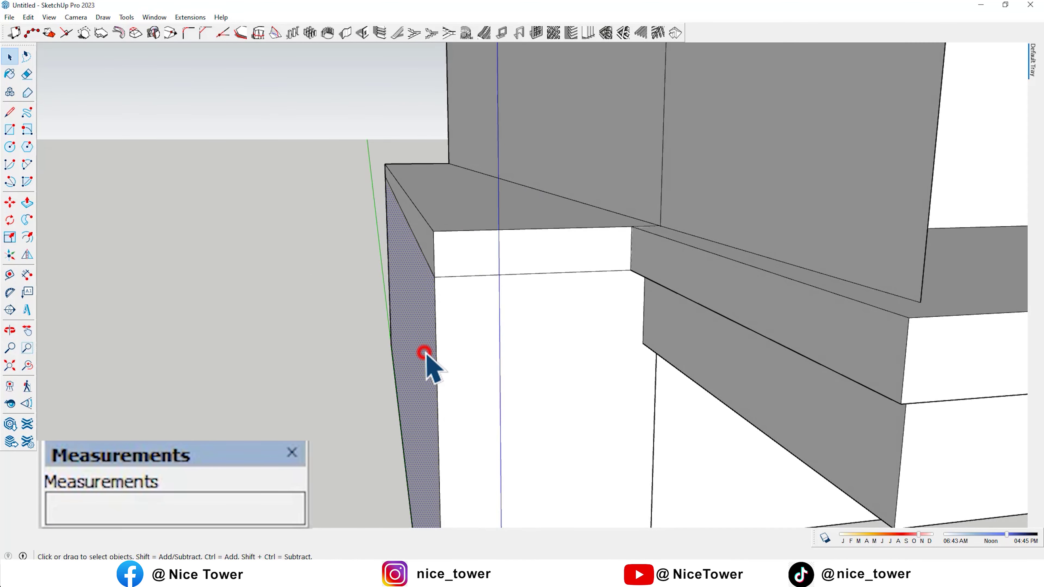
Copy the pillar's side face 20 cm inward and erase the stray edges
key(m)
click(443, 411)
key(ctrl)
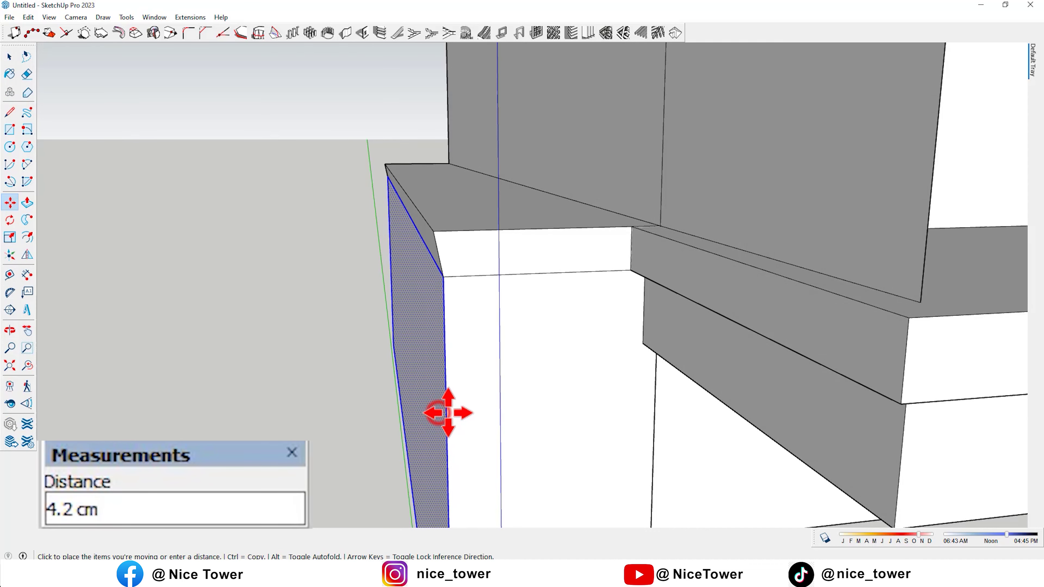
key(Return)
middle_drag(464, 410, 513, 322)
key(e)
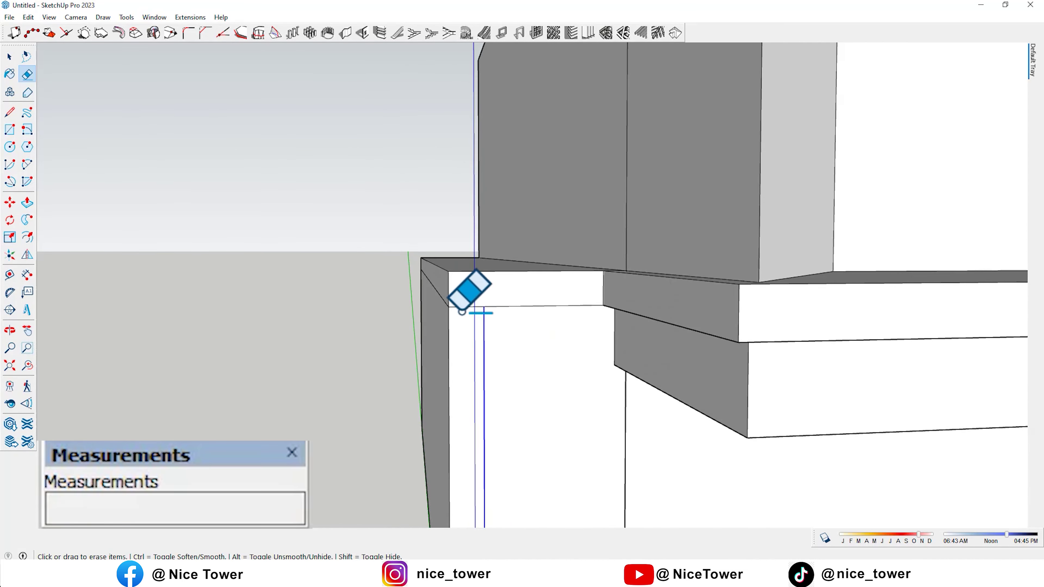
scroll(525, 416, down, 5)
mouse_move(414, 303)
middle_down()
mouse_move(492, 268)
mouse_move(554, 345)
middle_up()
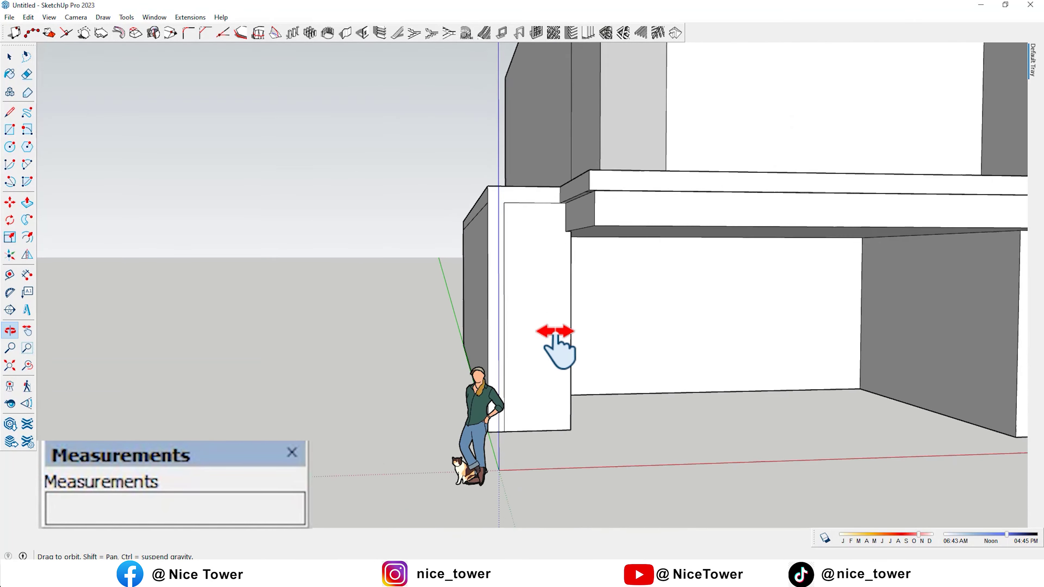
Bring the left pillar's front into view and erase its leftover edges
scroll(657, 225, up, 6)
mouse_move(582, 303)
shift+middle_down()
mouse_move(543, 233)
mouse_move(576, 322)
mouse_move(509, 349)
shift+middle_up()
scroll(607, 338, down, 3)
scroll(494, 327, up, 3)
scroll(454, 296, up, 3)
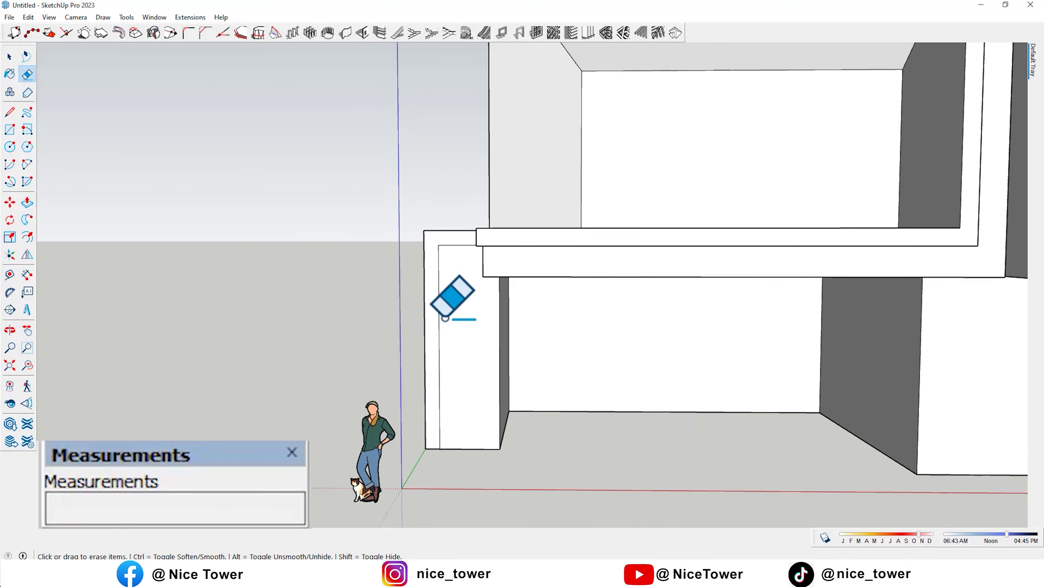
middle_drag(455, 296, 430, 331)
drag(430, 332, 484, 409)
key(e)
Push the thin corner strip 10 cm into the pillar, forming a groove to the ground
text(10)
key(Return)
mouse_move(485, 407)
middle_down()
mouse_move(478, 420)
mouse_move(396, 373)
mouse_move(456, 407)
middle_up()
click(455, 384)
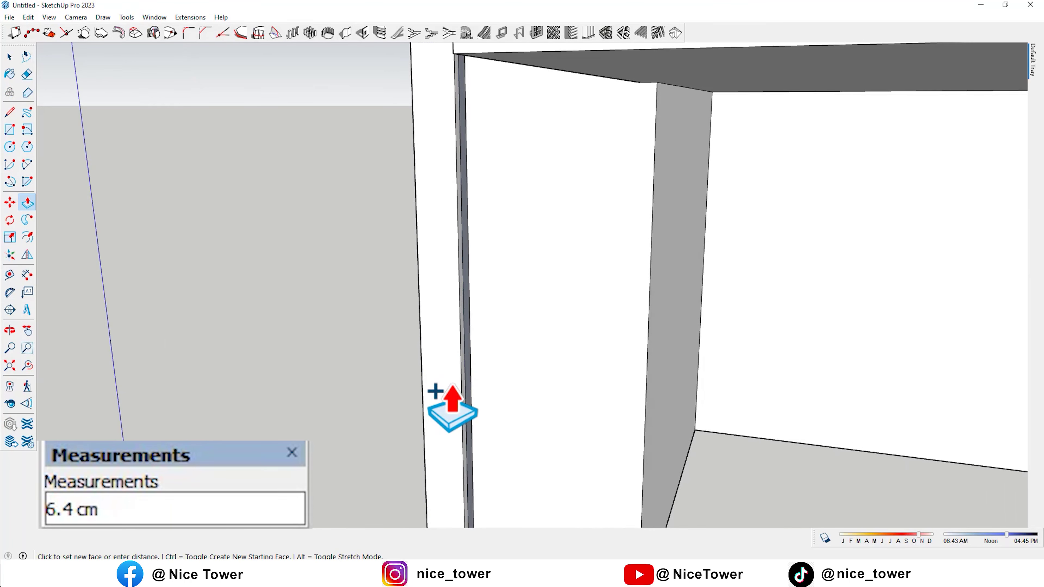
mouse_move(453, 409)
middle_down()
mouse_move(443, 373)
mouse_move(275, 355)
mouse_move(422, 411)
middle_up()
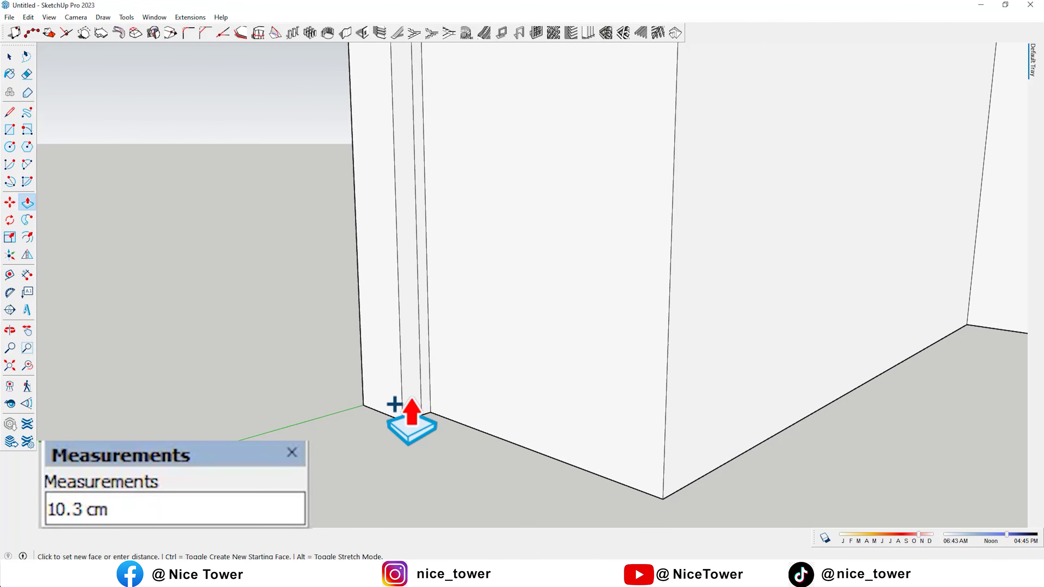
scroll(418, 412, up, 2)
scroll(419, 430, up, 1)
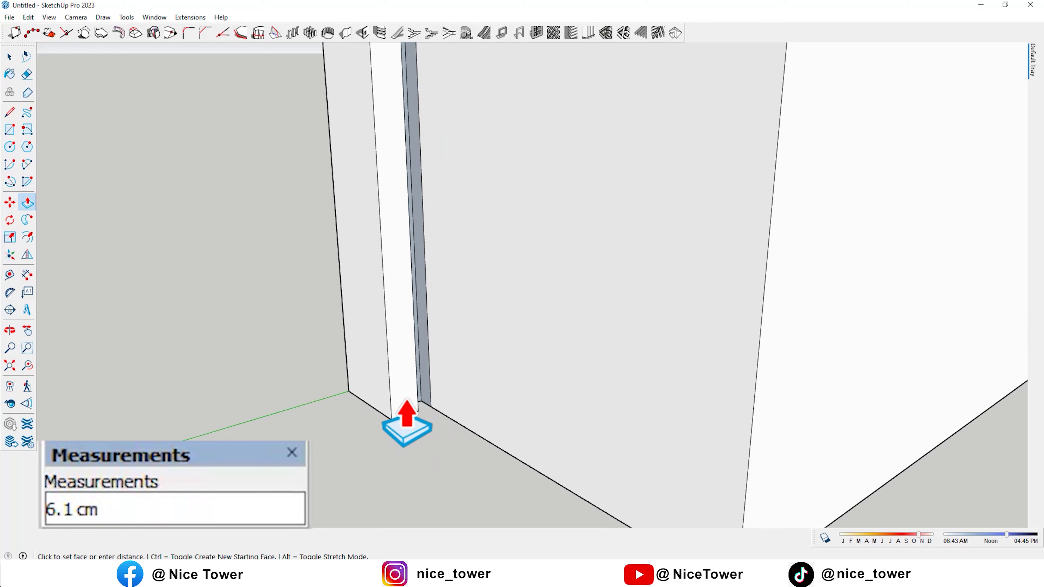
mouse_move(407, 426)
middle_down()
mouse_move(401, 459)
mouse_move(431, 475)
middle_up()
key(e)
mouse_move(448, 397)
middle_down()
mouse_move(438, 454)
mouse_move(571, 214)
mouse_move(485, 170)
mouse_move(435, 263)
mouse_move(407, 275)
middle_up()
Push the thin strip along the wall slab's top edge in by 3 cm
key(p)
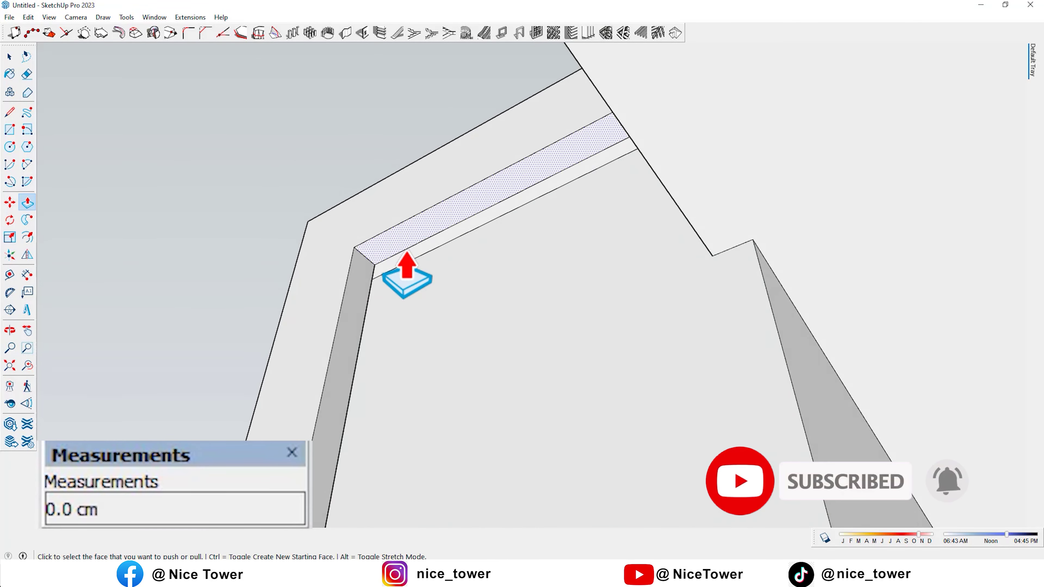
click(407, 253)
click(407, 257)
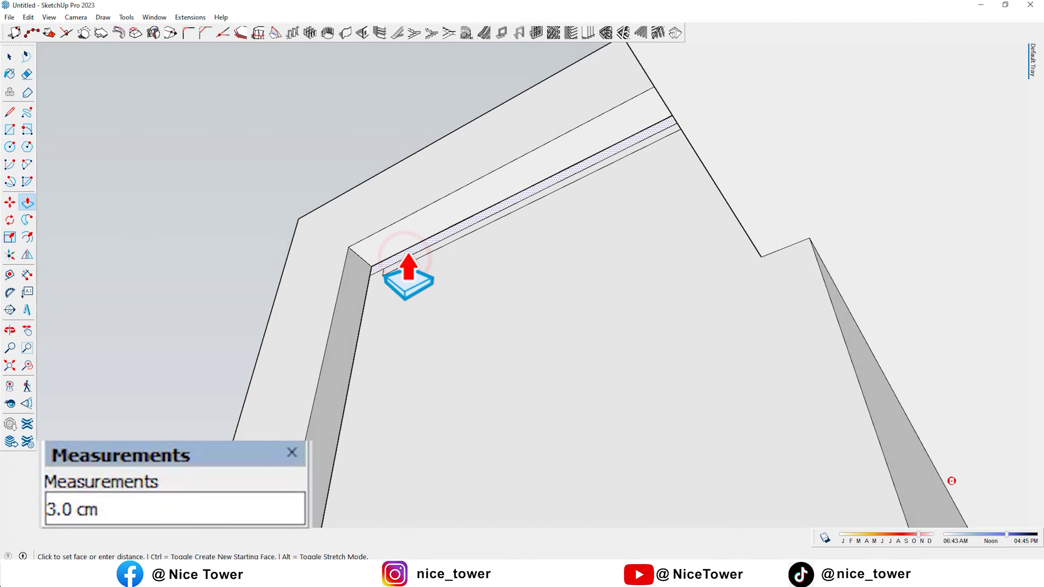
scroll(401, 275, up, 2)
key(e)
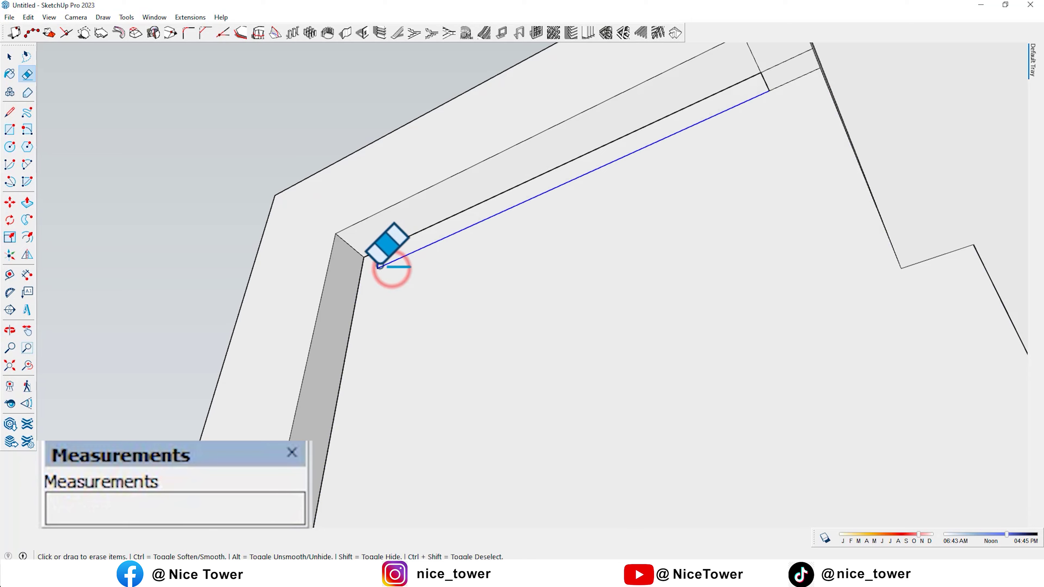
scroll(379, 266, down, 3)
Erase the leftover edges on the wall face around the recessed strip
mouse_move(463, 306)
middle_down()
mouse_move(643, 303)
mouse_move(629, 276)
mouse_move(682, 286)
mouse_move(633, 327)
middle_up()
scroll(620, 317, down, 1)
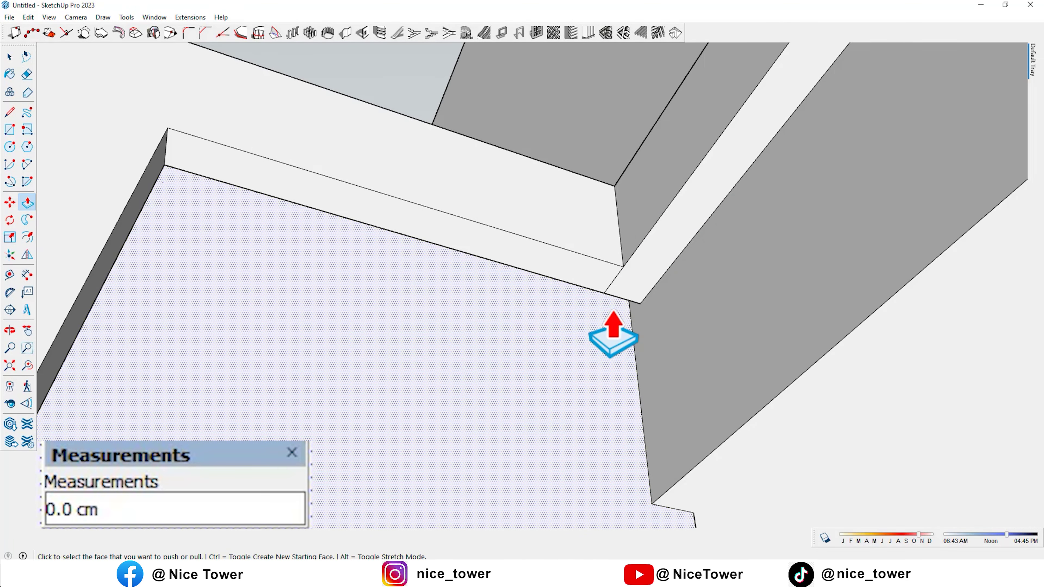
key(e)
mouse_move(625, 271)
middle_down()
mouse_move(559, 275)
mouse_move(539, 340)
middle_up()
scroll(539, 341, down, 3)
scroll(548, 327, down, 3)
scroll(536, 327, down, 2)
scroll(633, 165, up, 5)
scroll(626, 184, down, 3)
Orbit around the building to the ledge underside and the recessed window box
mouse_move(626, 184)
middle_down()
mouse_move(527, 112)
mouse_move(660, 101)
middle_up()
scroll(659, 240, up, 3)
scroll(672, 100, up, 3)
scroll(672, 100, down, 3)
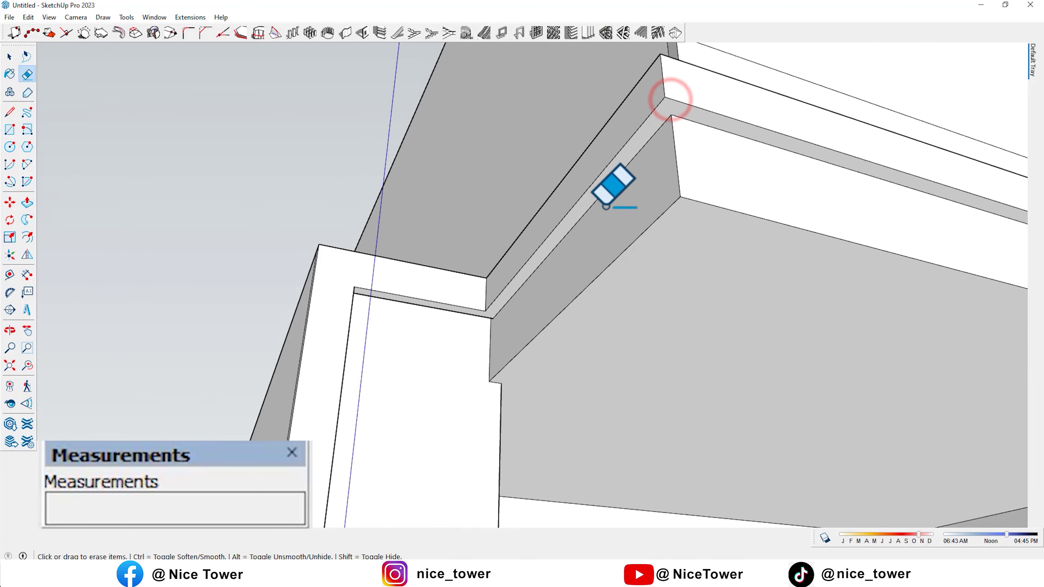
mouse_move(618, 187)
middle_down()
mouse_move(466, 366)
mouse_move(555, 250)
mouse_move(535, 255)
middle_up()
scroll(555, 249, up, 3)
scroll(526, 238, up, 2)
Draw a back-wall rectangle and set vertical louvres: depth 7, thickness 10, spacing 20, angle 0
key(r)
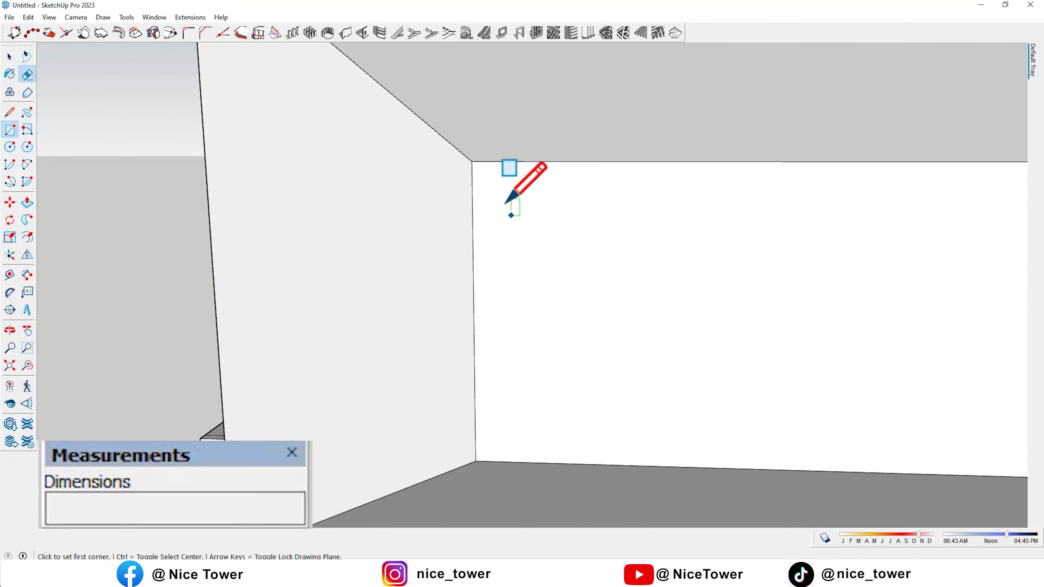
click(472, 161)
scroll(566, 287, down, 2)
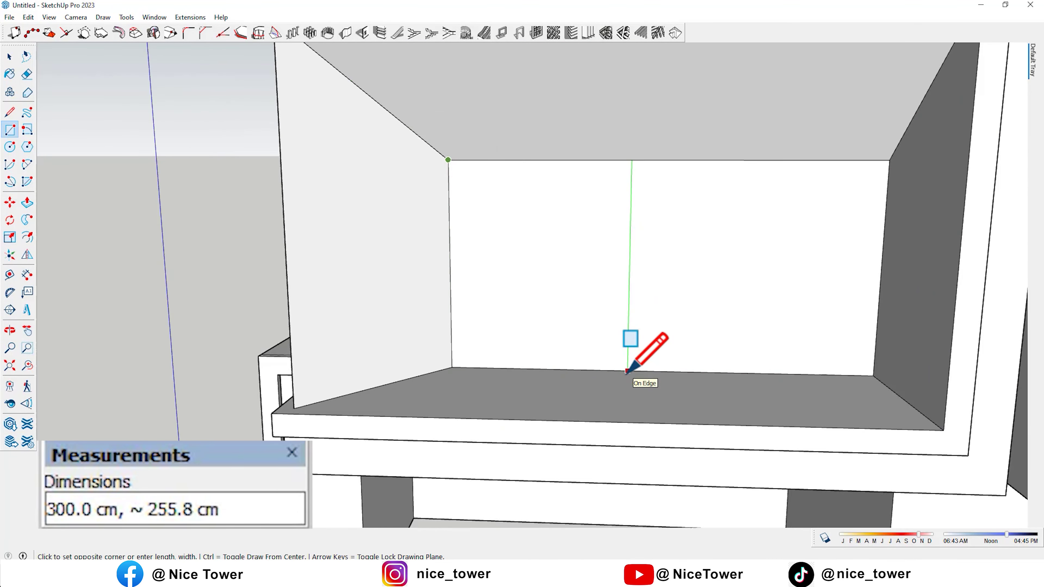
key(space)
scroll(466, 275, down, 1)
click(461, 257)
click(588, 33)
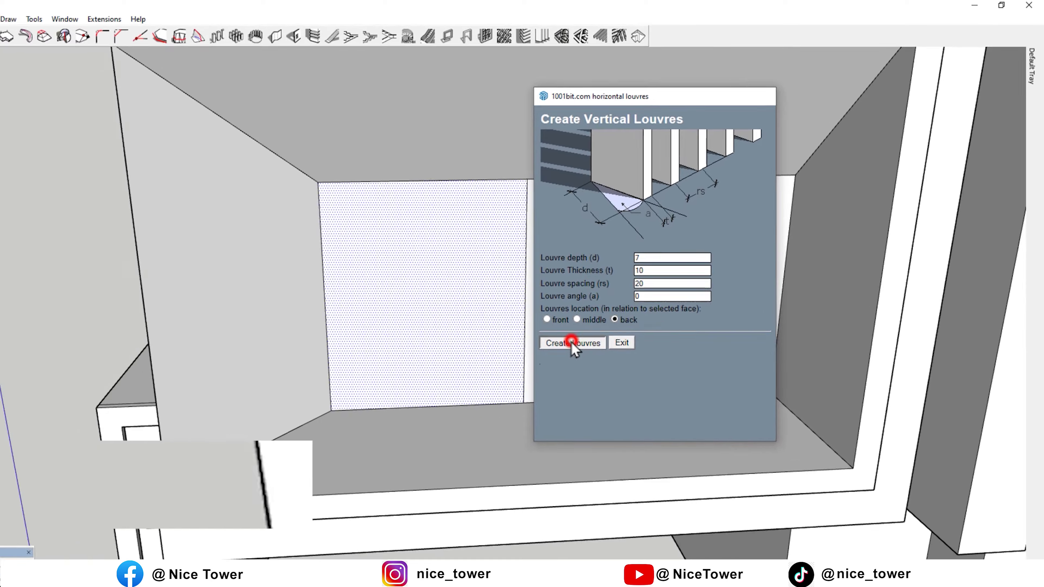
Generate the vertical louvres across the window box's back wall
click(525, 399)
middle_drag(610, 305, 401, 299)
scroll(526, 361, up, 3)
scroll(527, 357, up, 3)
scroll(525, 358, up, 3)
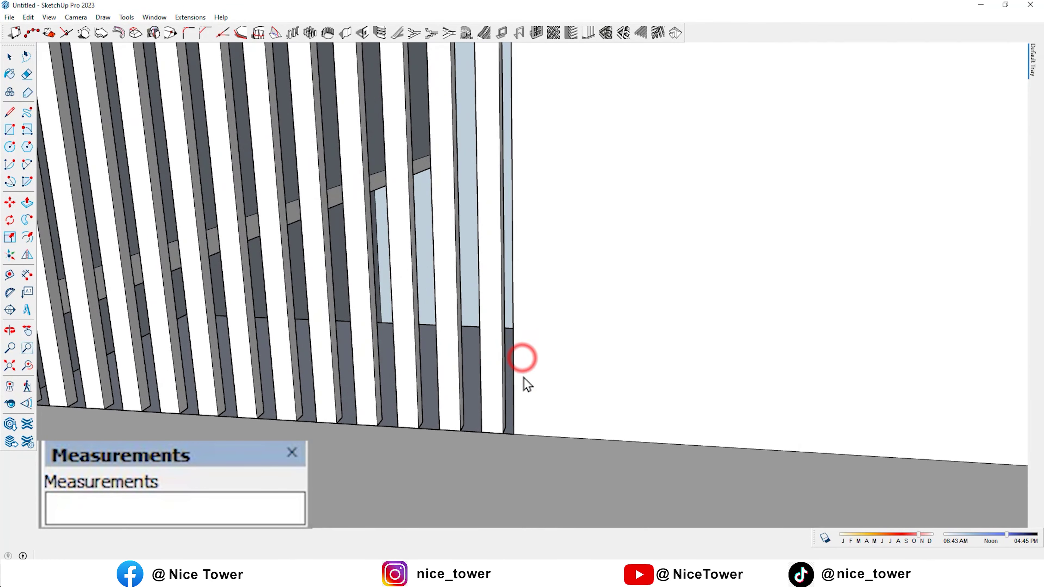
Move the wall edge beside the last slat so it sits against the louvres
click(530, 356)
click(513, 402)
scroll(515, 446, up, 2)
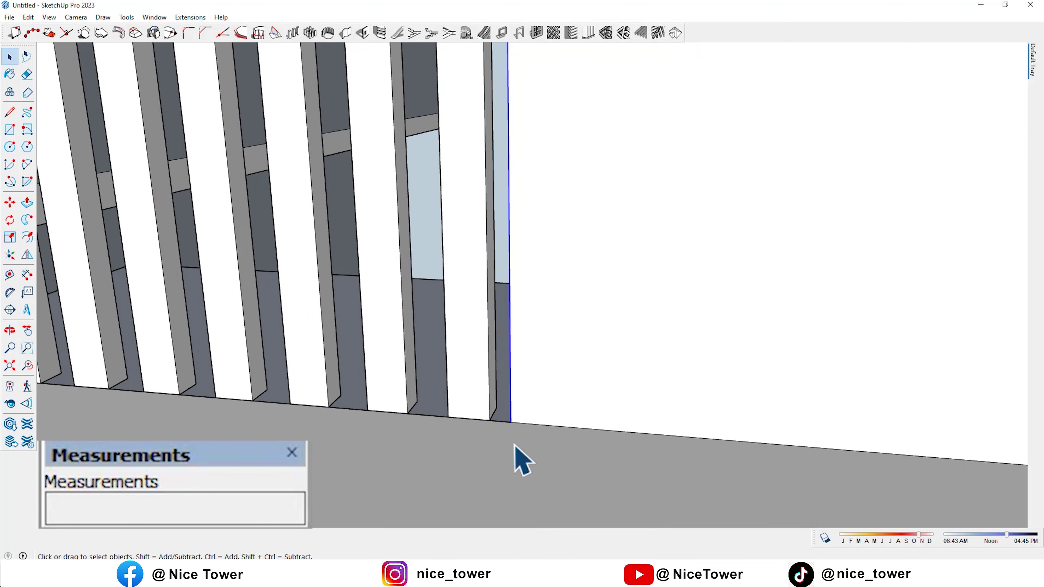
click(514, 428)
click(491, 422)
scroll(554, 378, down, 5)
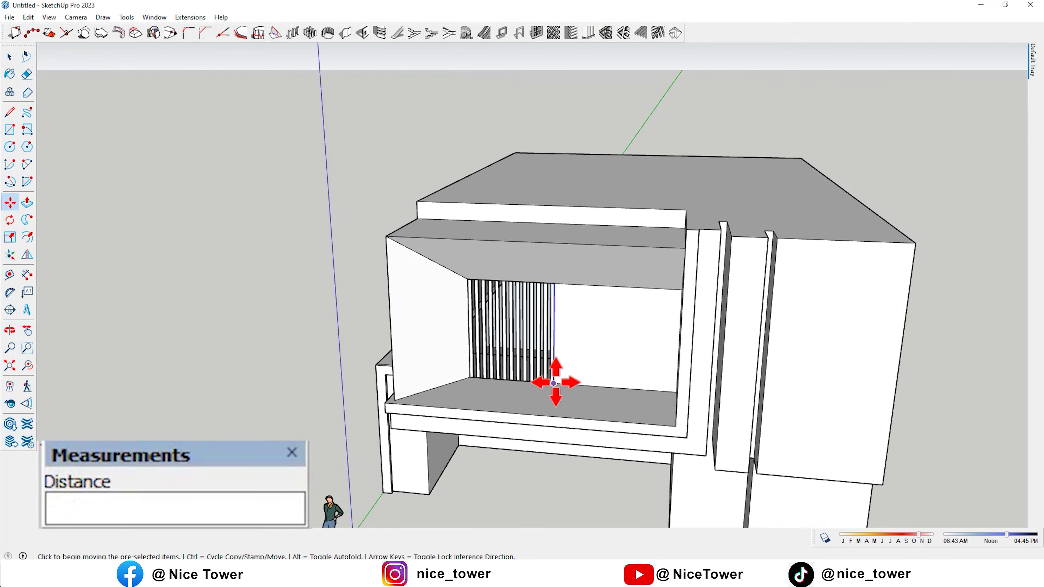
scroll(571, 304, down, 2)
Select the large wall face and set up a 1 row, 2 column panel divider
key(space)
click(585, 311)
scroll(595, 345, up, 3)
click(518, 32)
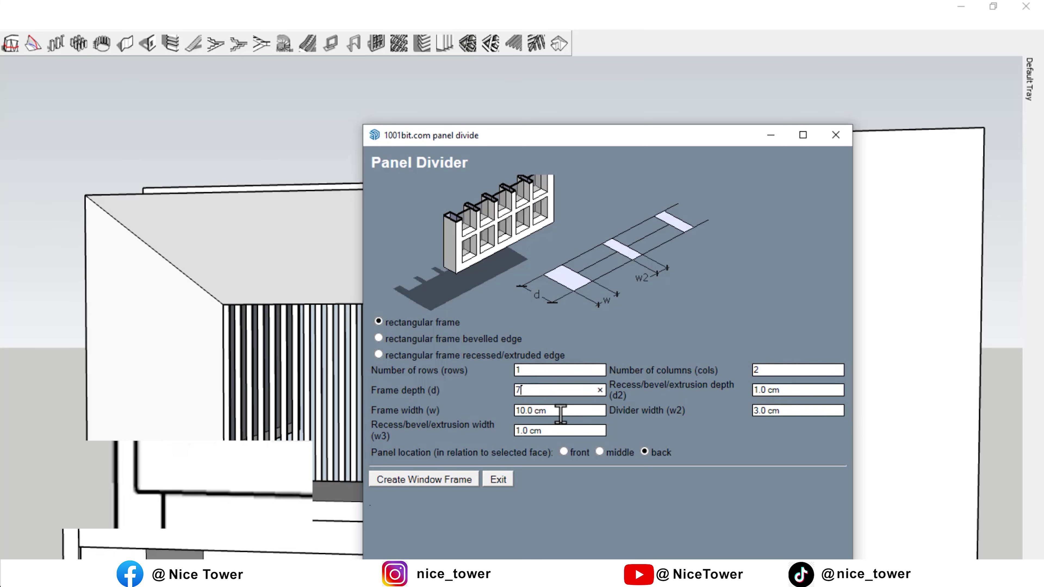
Create the 1 row by 2 column glazed window frame in the upper balcony opening
click(449, 479)
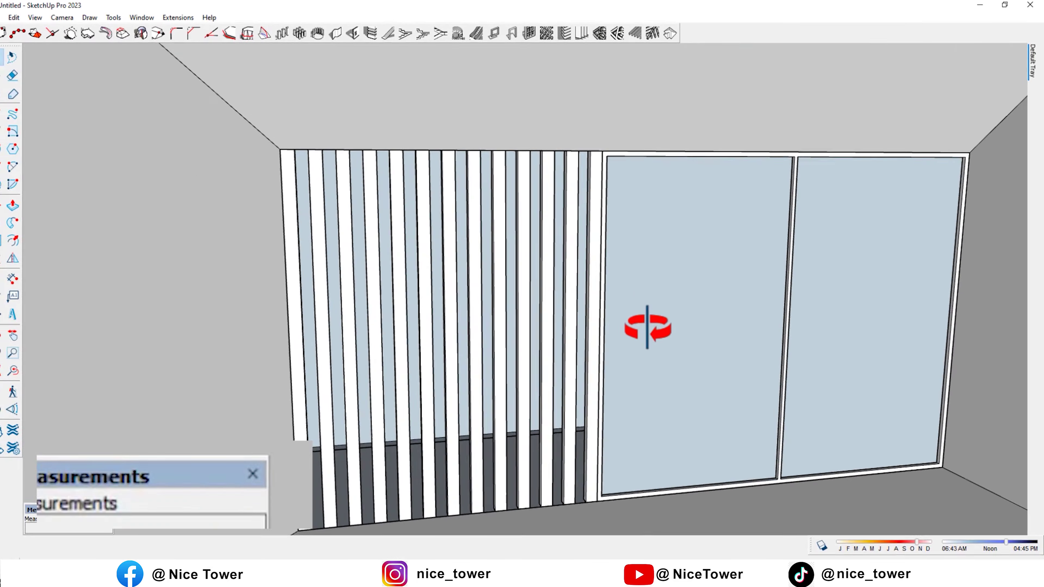
middle_drag(636, 327, 500, 259)
scroll(603, 303, down, 5)
Offset an inset panel onto the ground-floor back wall face
scroll(580, 338, down, 2)
scroll(580, 338, up, 4)
middle_drag(580, 338, 396, 305)
scroll(302, 294, up, 3)
shift+middle_drag(295, 279, 284, 283)
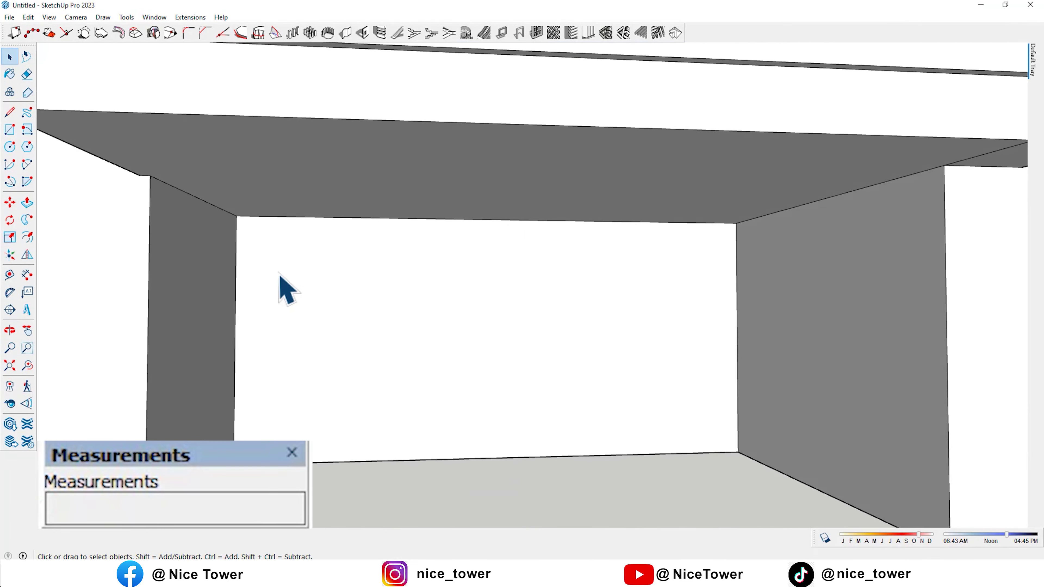
key(f)
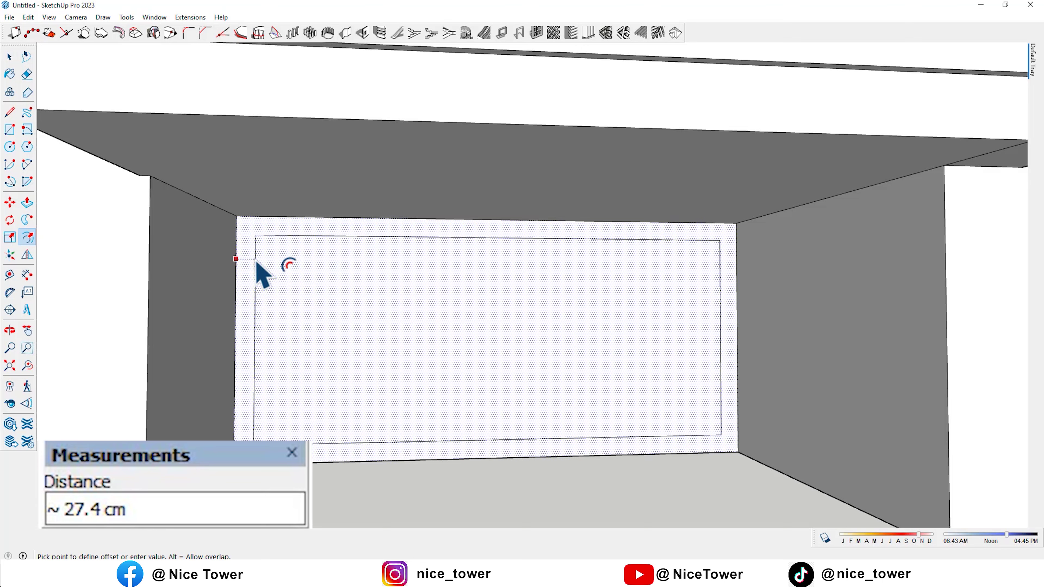
key(Escape)
middle_drag(373, 314, 260, 277)
middle_drag(283, 232, 236, 361)
click(229, 367)
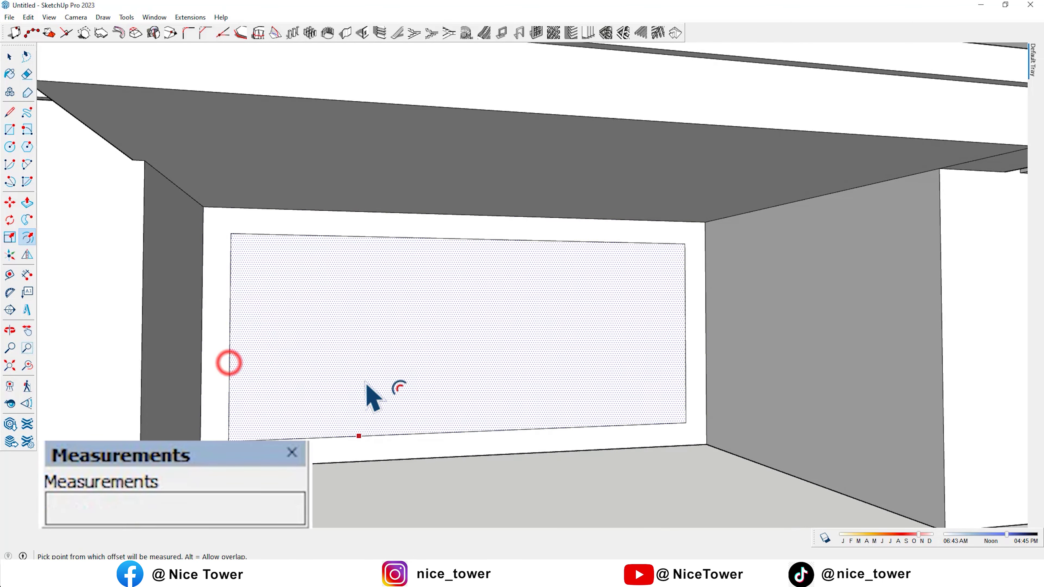
Split the inset with a copied edge and fill its left part with a two-pane window
middle_drag(369, 401, 338, 360)
drag(278, 385, 260, 426)
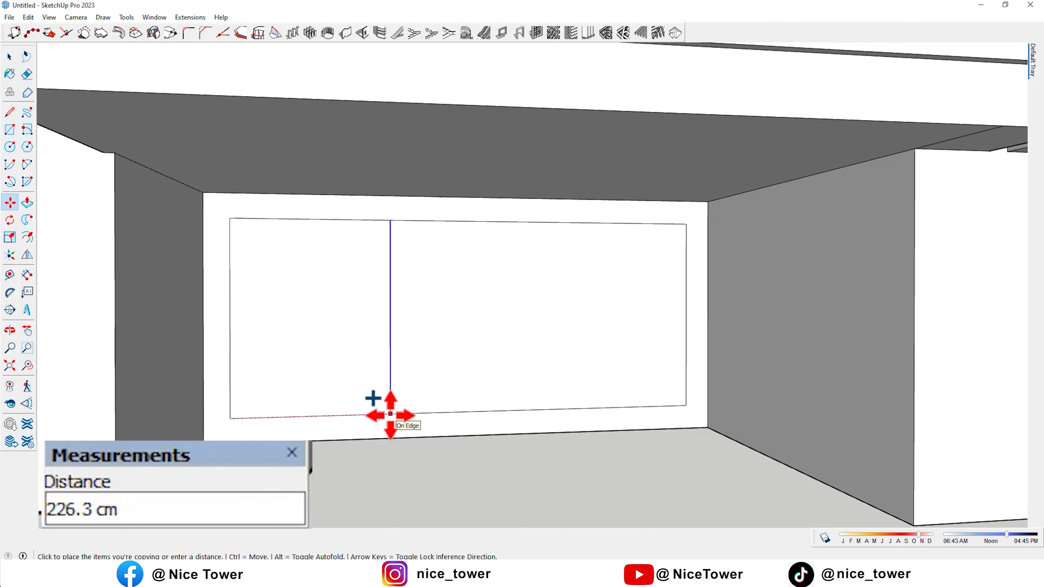
middle_drag(393, 419, 360, 419)
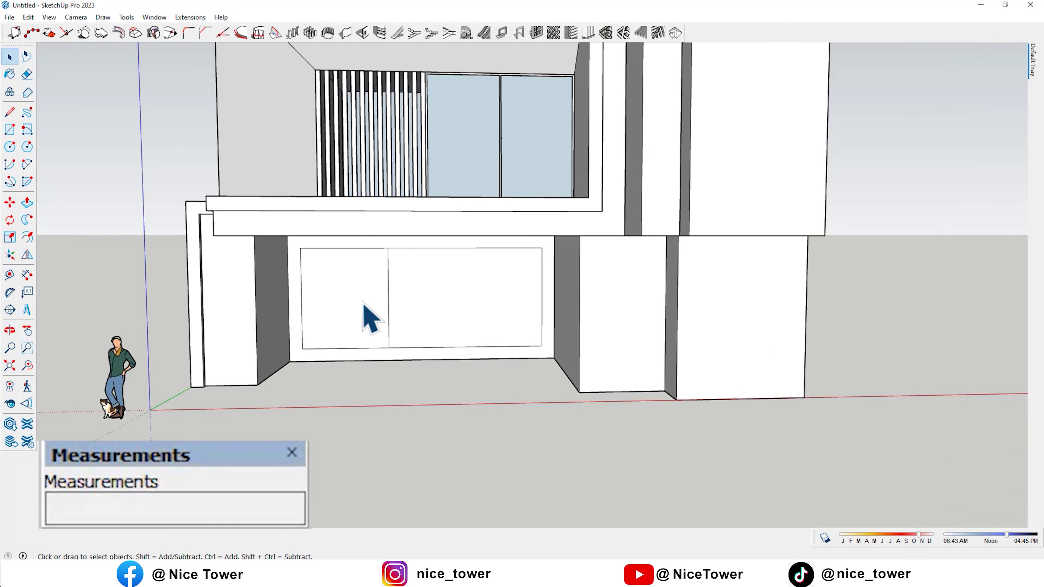
key(space)
click(361, 302)
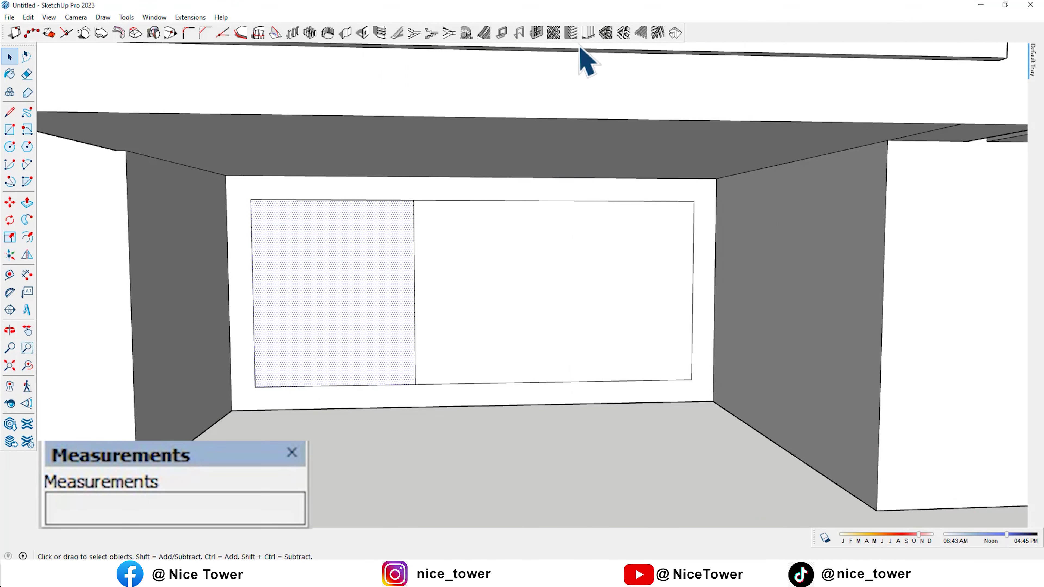
click(541, 35)
click(600, 368)
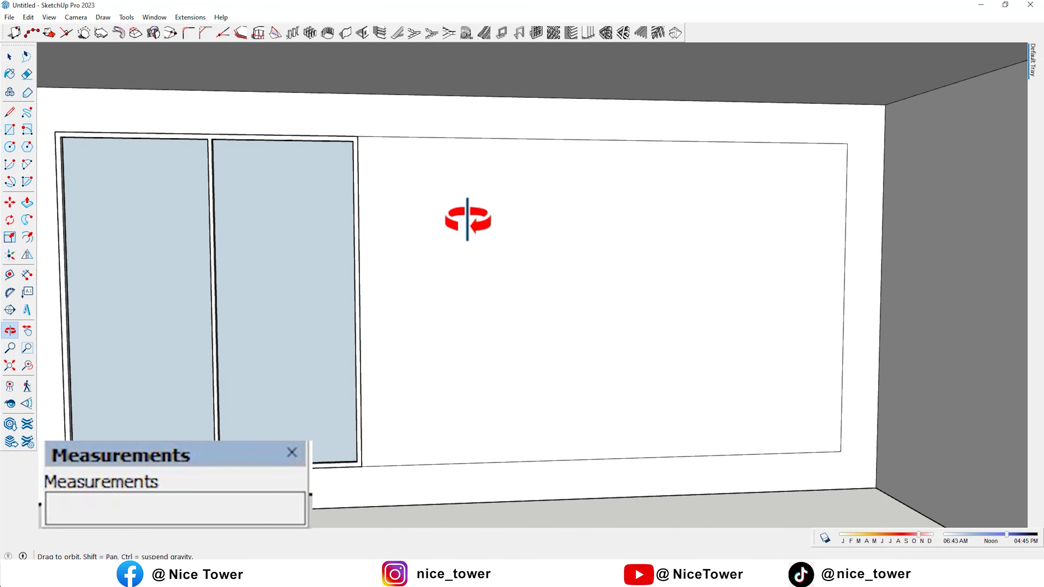
Push/pull the ground-floor window panel 5 cm, then 10 cm, against the wall
drag(468, 220, 392, 214)
key(space)
key(p)
click(394, 135)
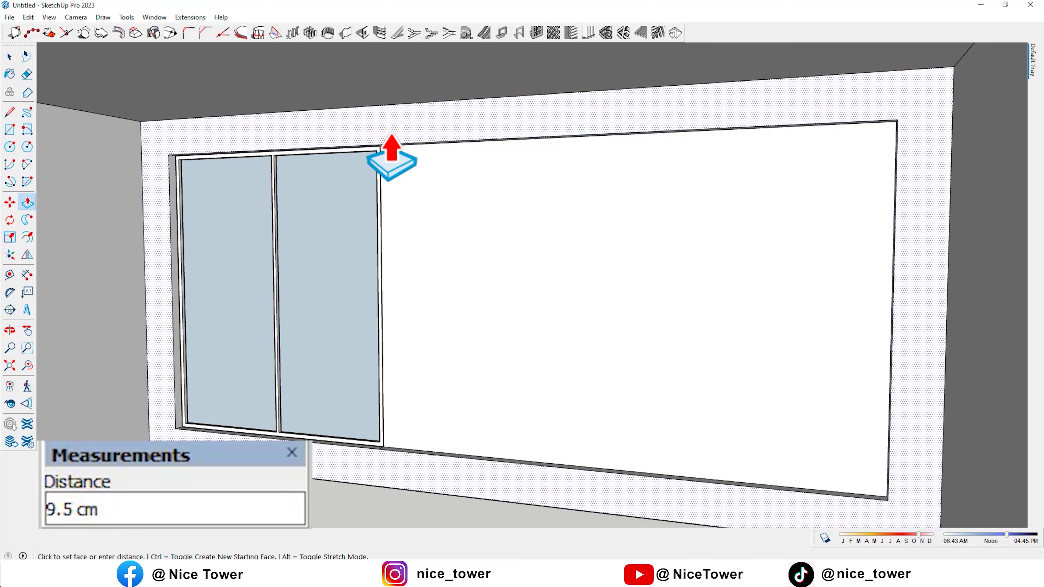
text(5)
key(Return)
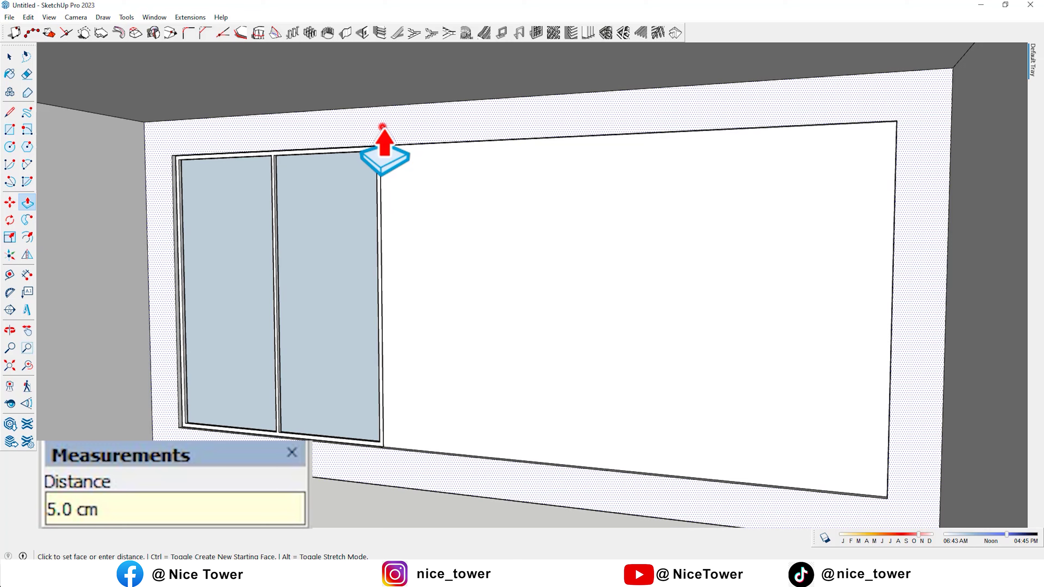
click(382, 126)
text(10)
key(Return)
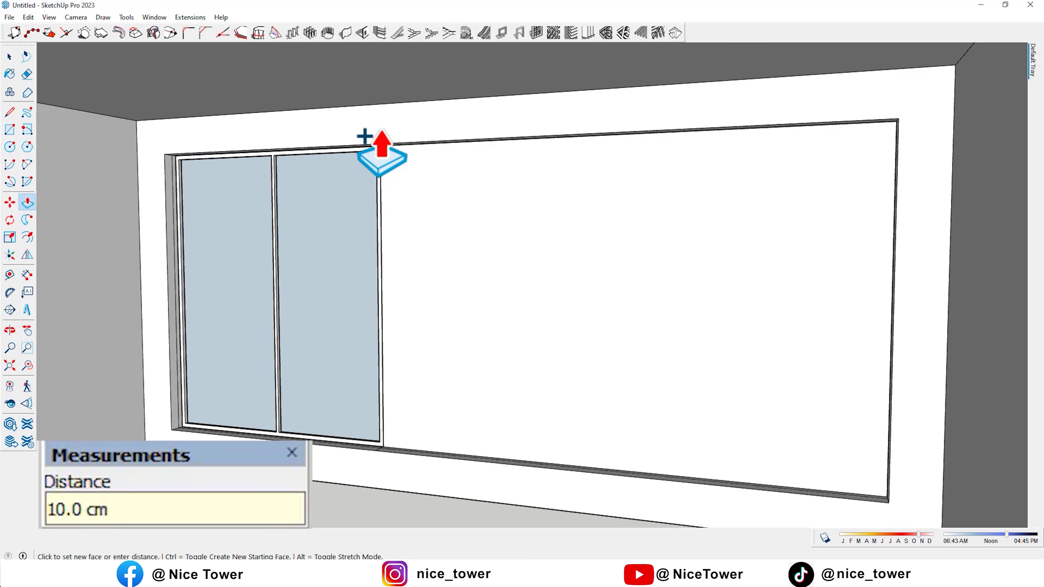
Erase the stray edge and push/pull the window frame's top beam face
scroll(383, 143, up, 5)
key(e)
scroll(642, 138, down, 5)
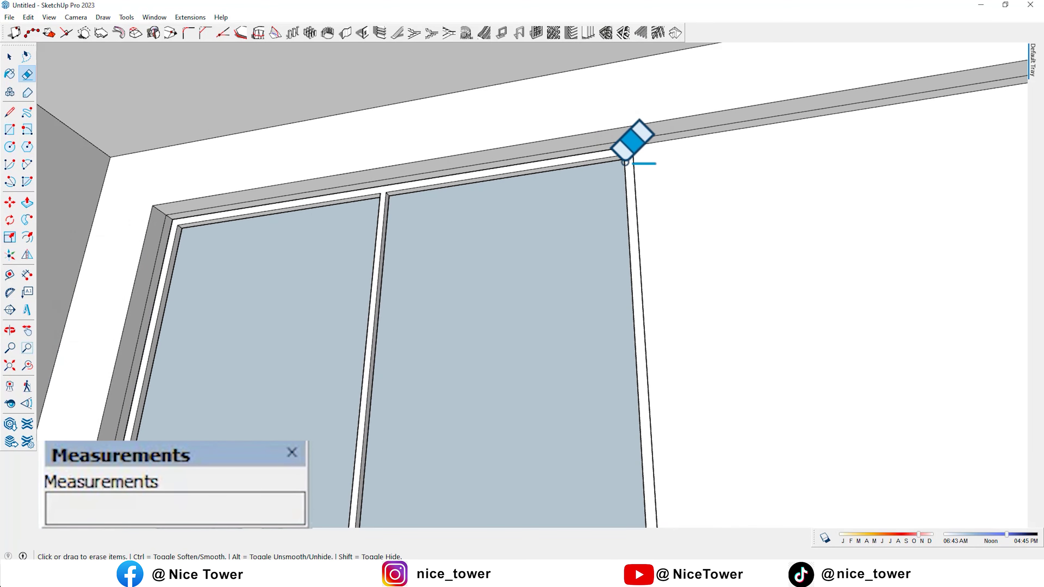
mouse_move(629, 145)
middle_down()
mouse_move(675, 170)
mouse_move(532, 234)
mouse_move(462, 246)
mouse_move(406, 208)
mouse_move(256, 303)
middle_up()
key(p)
click(405, 192)
key(Return)
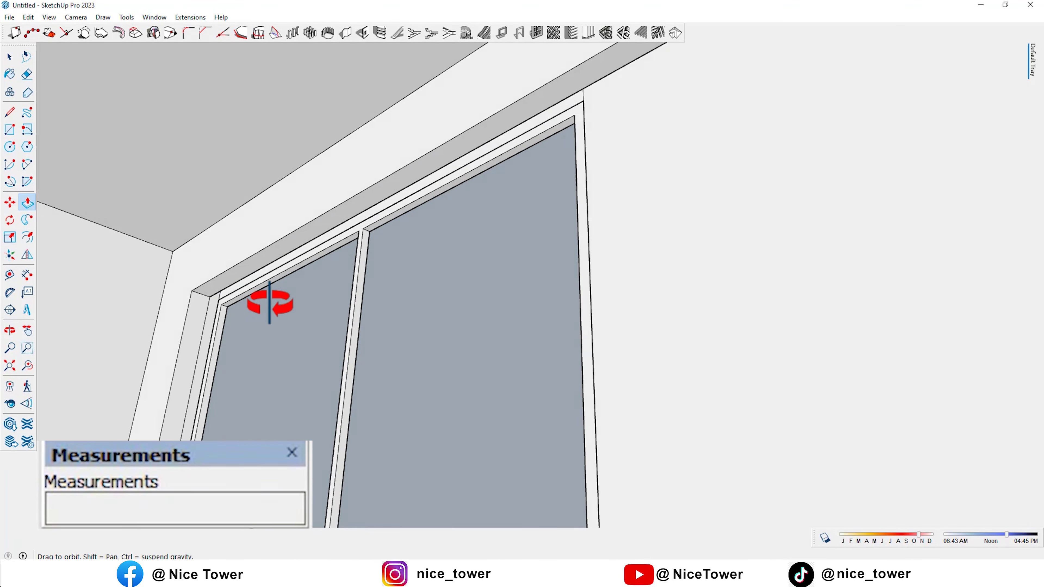
scroll(571, 285, up, 5)
shift+middle_drag(571, 284, 992, 489)
scroll(897, 419, down, 3)
mouse_move(898, 419)
middle_down()
mouse_move(811, 401)
mouse_move(847, 249)
middle_up()
scroll(757, 396, up, 5)
scroll(648, 285, down, 5)
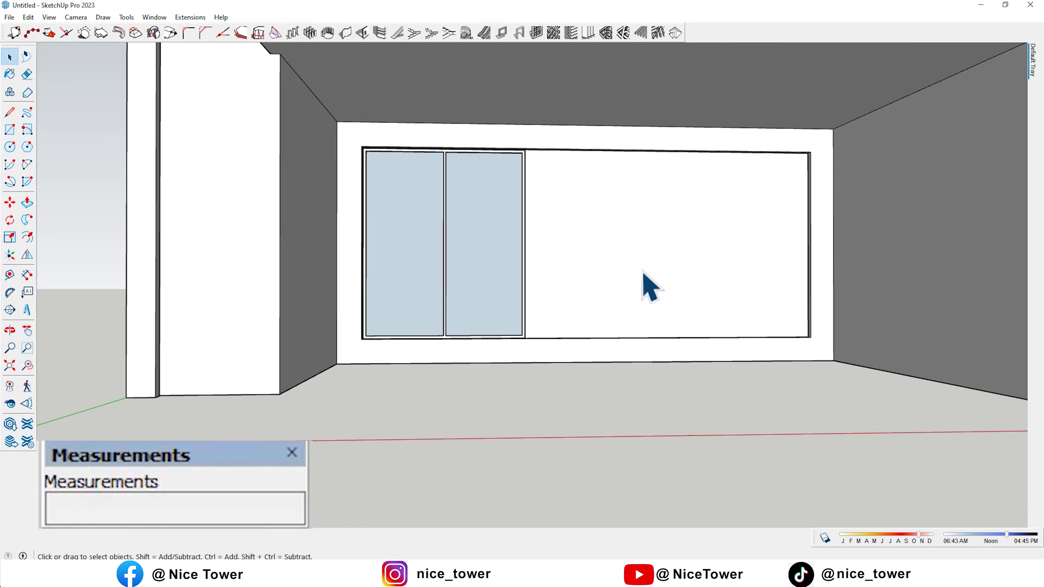
Select the whole connected building model and make it a single group
scroll(510, 392, down, 3)
shift+middle_drag(510, 392, 534, 311)
scroll(745, 355, up, 3)
scroll(745, 355, down, 5)
mouse_move(668, 350)
middle_down()
mouse_move(683, 191)
mouse_move(508, 151)
mouse_move(722, 228)
middle_up()
scroll(540, 296, up, 3)
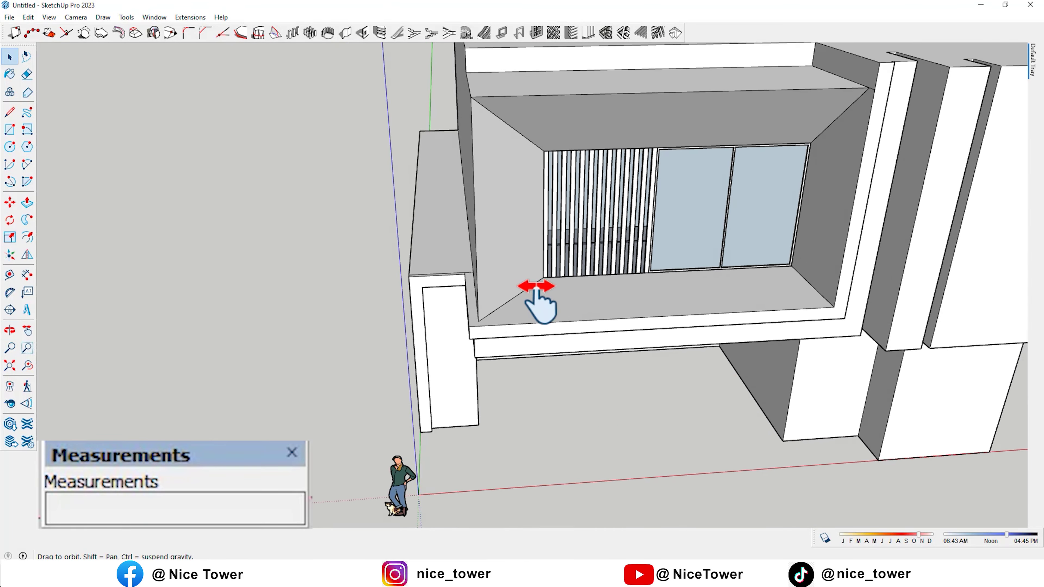
key(space)
scroll(553, 343, up, 2)
scroll(536, 338, up, 2)
triple_click(533, 328)
scroll(533, 327, down, 5)
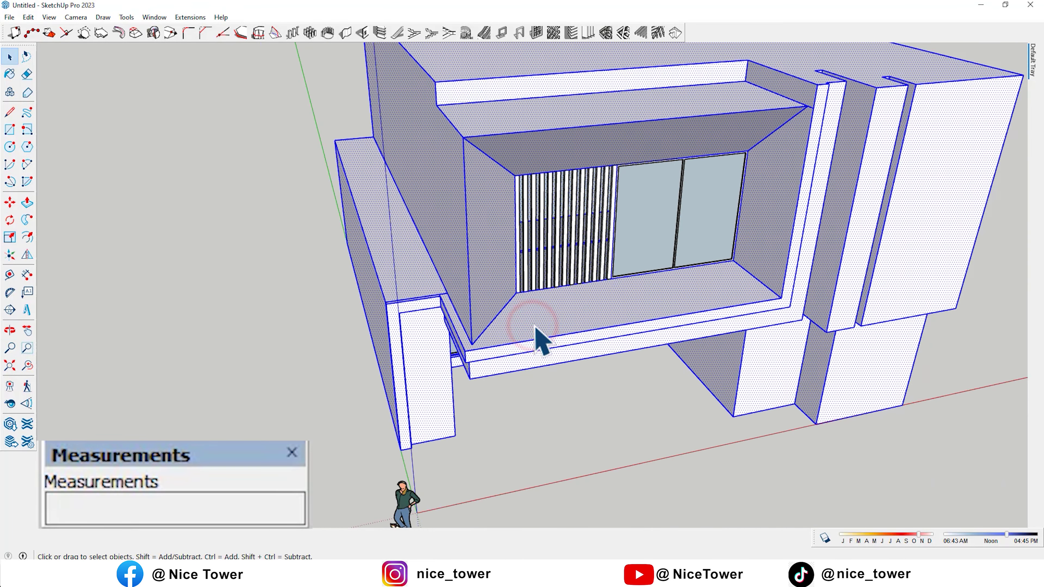
middle_drag(536, 338, 559, 319)
right_click(531, 304)
click(563, 102)
Draw a 760 cm upright rectangle panel along the upper balcony floor's front edge
scroll(478, 327, up, 3)
scroll(389, 303, up, 3)
scroll(427, 310, up, 2)
mouse_move(427, 310)
middle_down()
mouse_move(392, 333)
mouse_move(401, 309)
middle_up()
key(r)
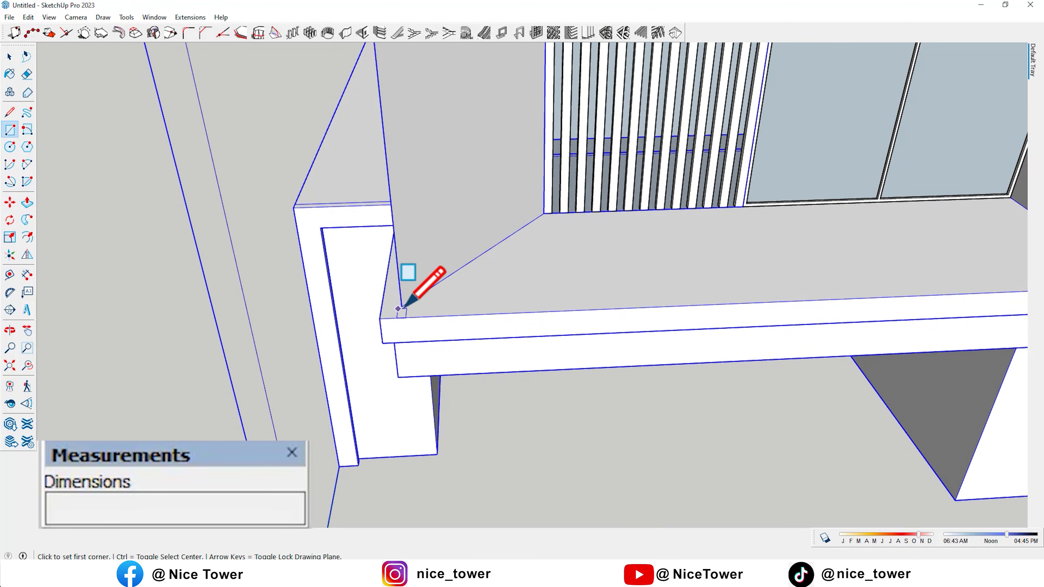
click(401, 306)
scroll(411, 321, down, 3)
shift+middle_drag(417, 344, 786, 198)
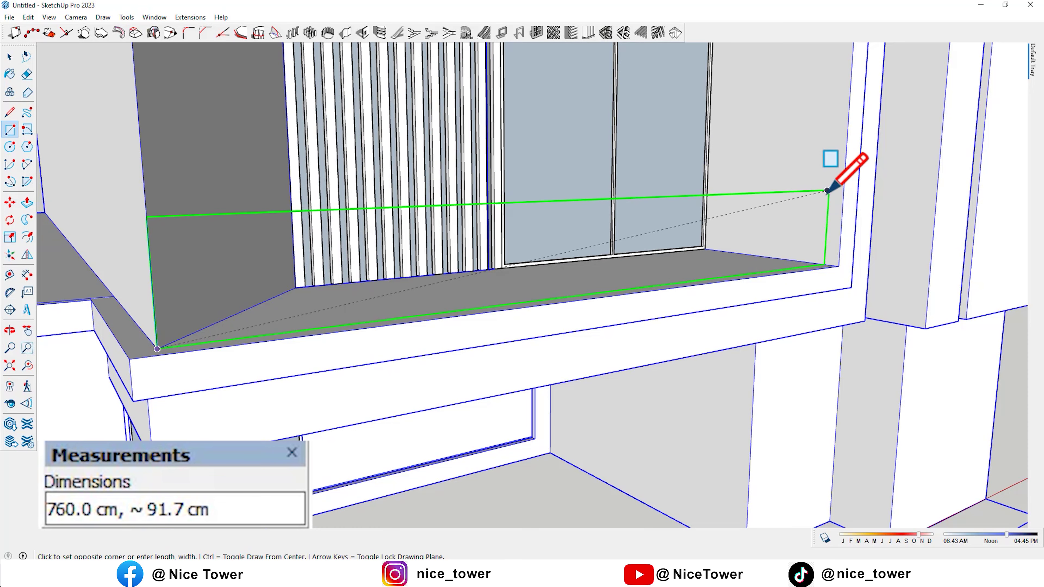
click(828, 193)
mouse_move(692, 250)
middle_down()
mouse_move(473, 282)
mouse_move(373, 282)
mouse_move(489, 320)
mouse_move(559, 252)
middle_up()
key(space)
click(366, 272)
scroll(455, 333, up, 3)
scroll(417, 375, up, 3)
Move the louvre panel 7 cm toward the upper balcony window
click(636, 166)
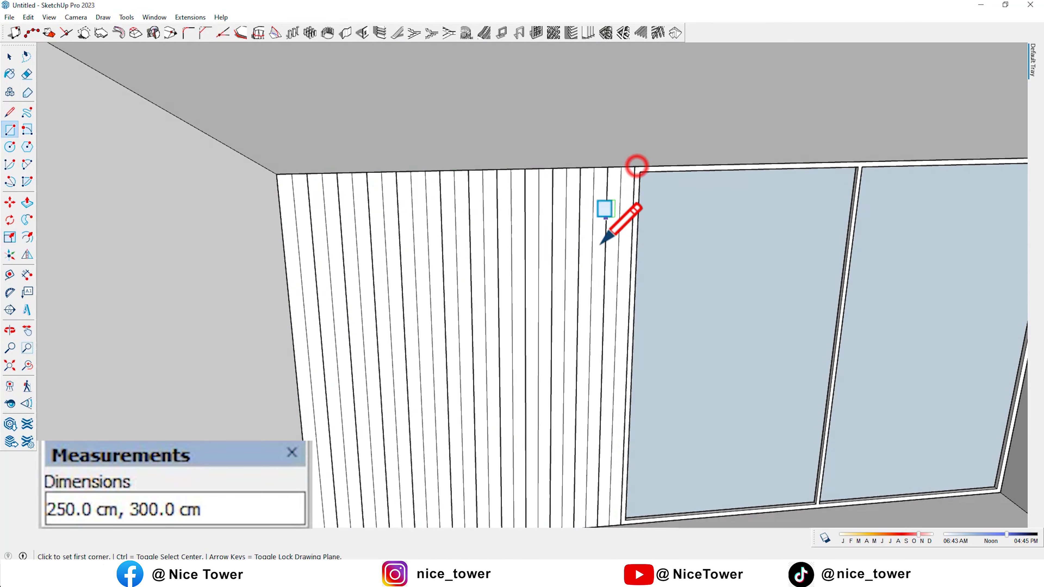
key(space)
click(492, 292)
scroll(541, 332, down, 2)
middle_drag(541, 331, 459, 261)
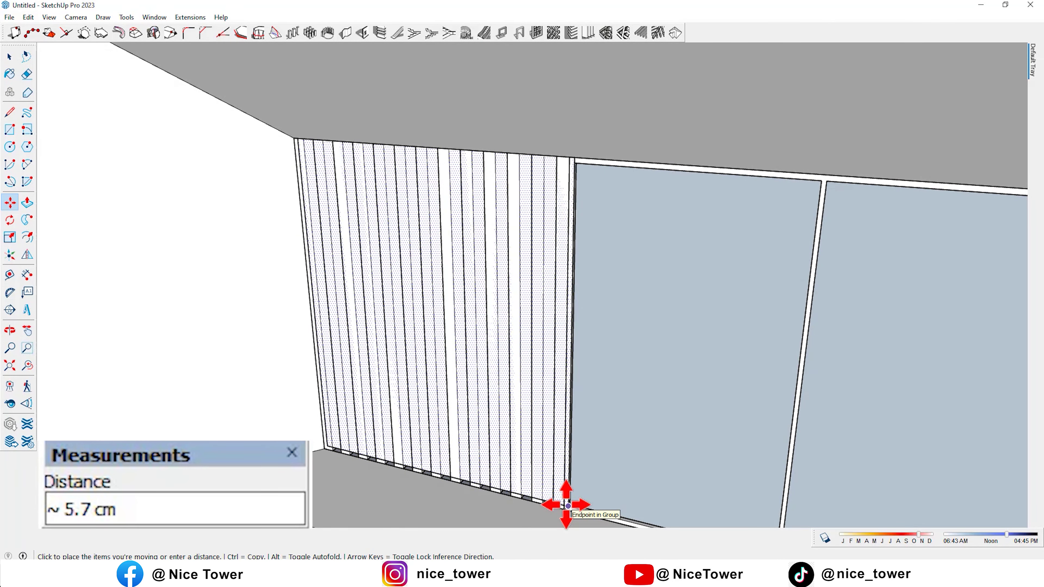
text(7)
key(Return)
Orbit out to check the exterior facade, then close in on the slab-column junction
scroll(596, 377, down, 5)
middle_drag(597, 377, 354, 321)
key(space)
scroll(584, 335, up, 5)
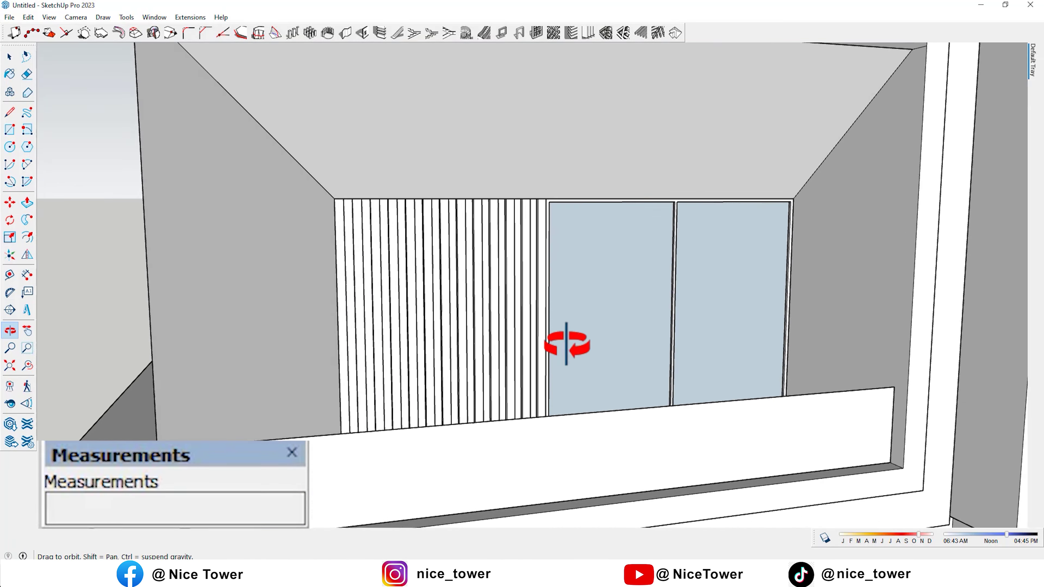
key(o)
scroll(584, 335, down, 3)
mouse_move(429, 474)
mouse_down()
mouse_move(526, 412)
mouse_move(478, 354)
mouse_move(478, 293)
mouse_up()
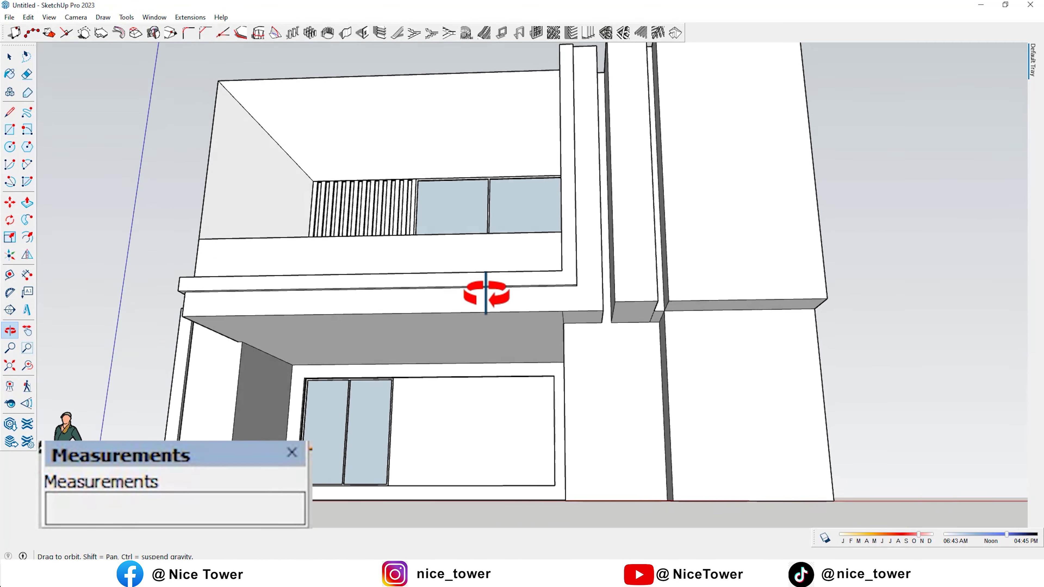
key(space)
scroll(479, 293, up, 5)
mouse_move(660, 311)
middle_down()
mouse_move(602, 268)
mouse_move(582, 314)
middle_up()
Finish the 20 cm line at the column base and extend both column tops by the same height
scroll(577, 324, up, 2)
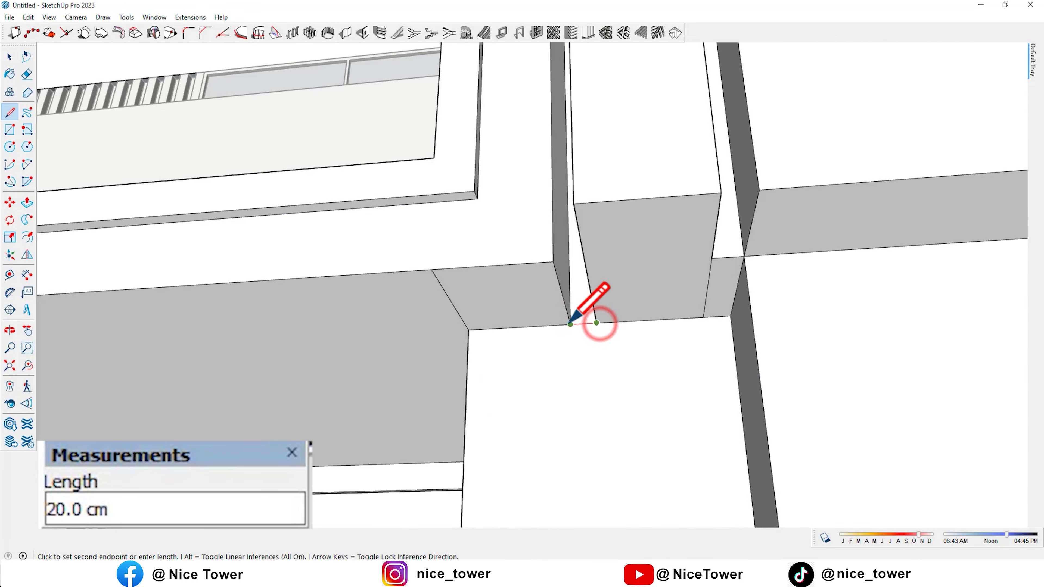
click(570, 324)
scroll(602, 343, down, 2)
scroll(602, 343, down, 4)
middle_drag(660, 466, 552, 338)
scroll(589, 202, up, 4)
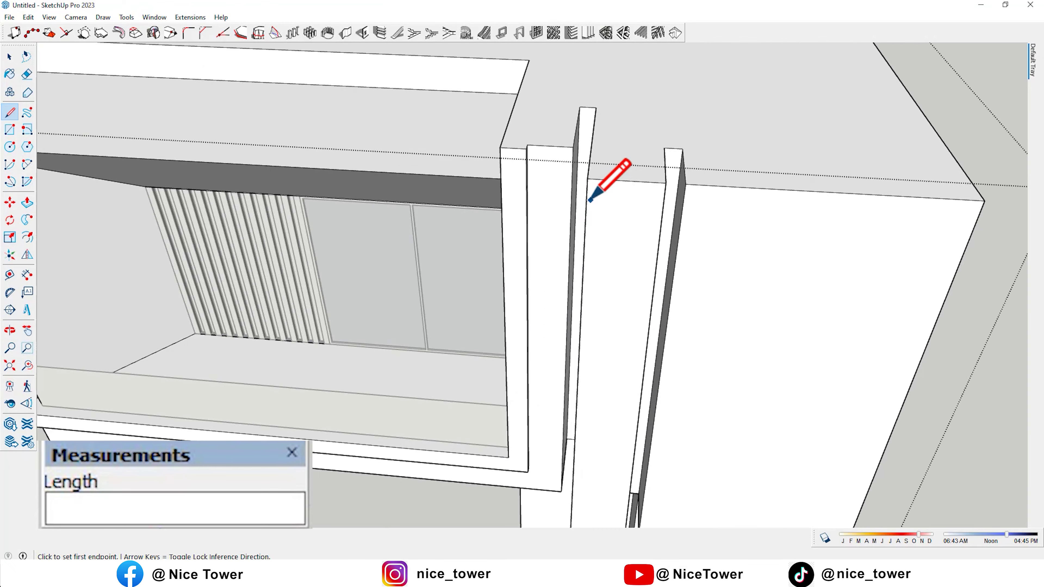
key(p)
double_click(580, 128)
double_click(675, 159)
Erase the extra edges at the column joint
key(o)
drag(592, 303, 704, 224)
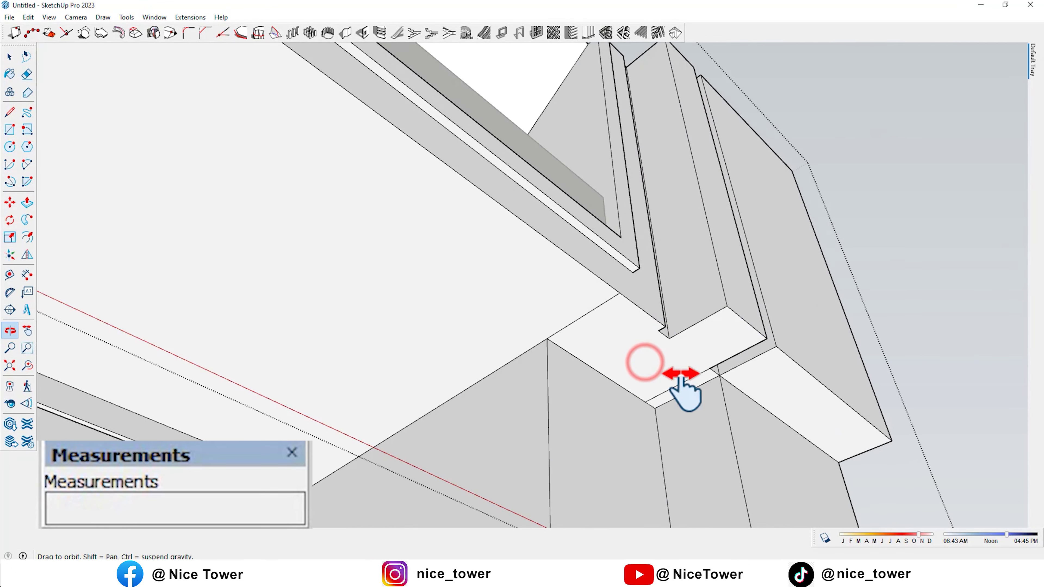
key(e)
scroll(605, 338, up, 3)
middle_drag(606, 338, 553, 366)
scroll(534, 401, up, 5)
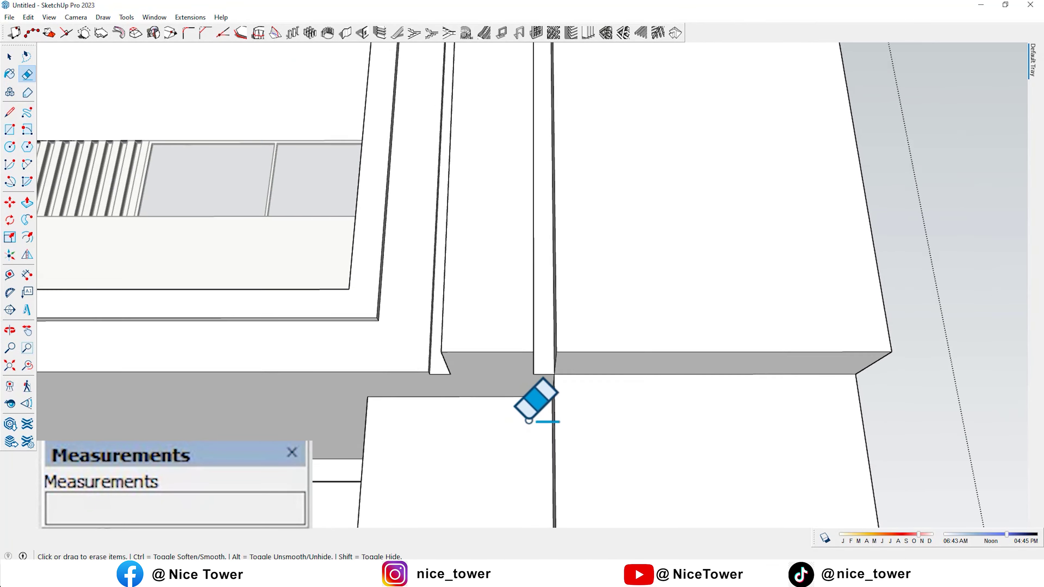
Open the grouped model and move the column edges 7 cm under the balcony
key(o)
scroll(560, 385, down, 5)
scroll(636, 427, down, 5)
mouse_move(636, 427)
mouse_down()
mouse_move(949, 275)
mouse_move(809, 233)
mouse_up()
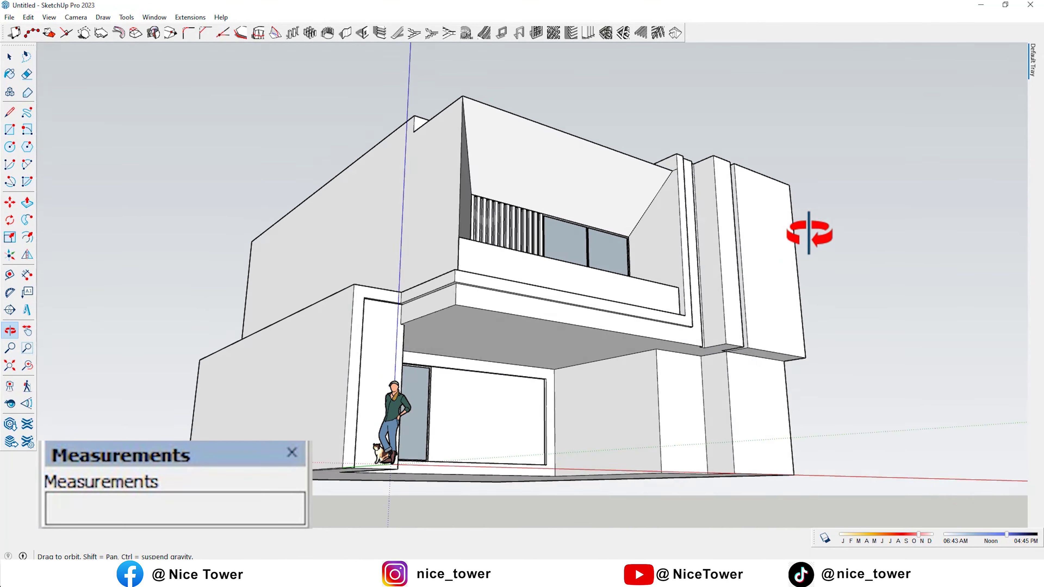
key(space)
scroll(745, 362, up, 5)
middle_drag(746, 361, 760, 366)
scroll(629, 354, up, 3)
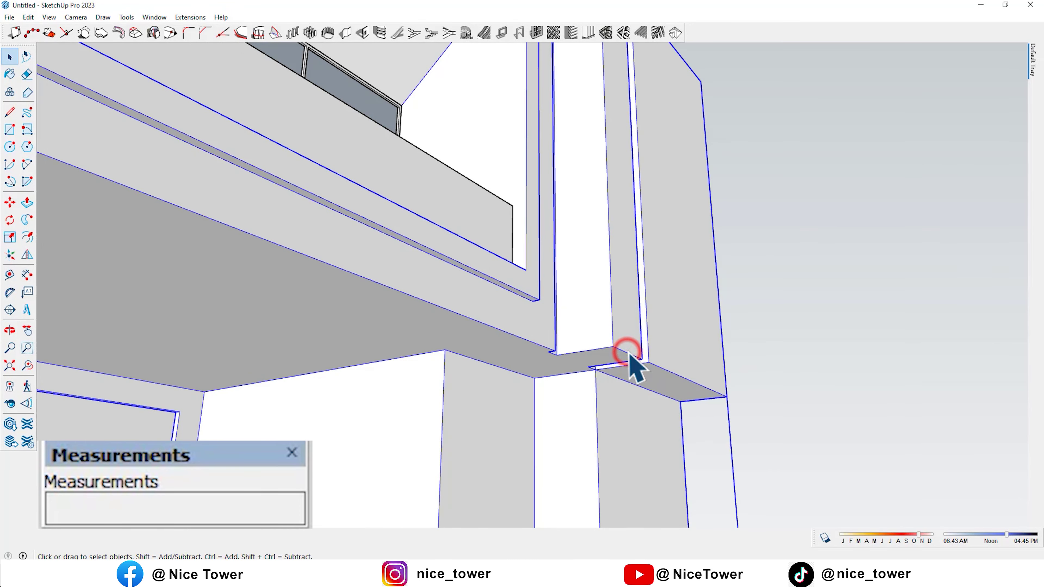
double_click(627, 353)
mouse_move(575, 379)
middle_down()
mouse_move(559, 395)
mouse_move(579, 424)
middle_up()
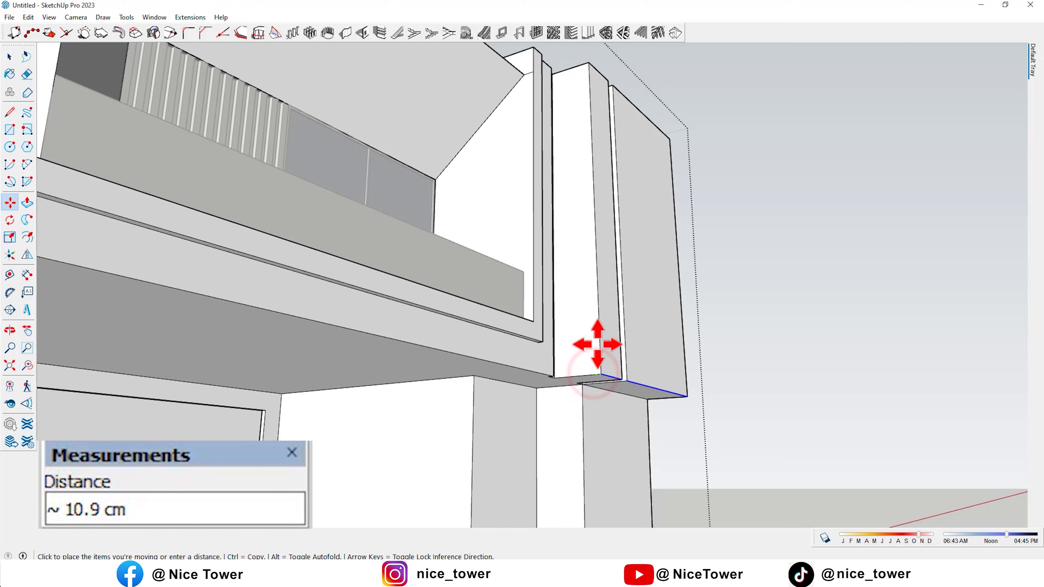
key(Return)
mouse_move(564, 406)
middle_down()
mouse_move(576, 425)
mouse_move(509, 436)
middle_up()
scroll(510, 435, up, 2)
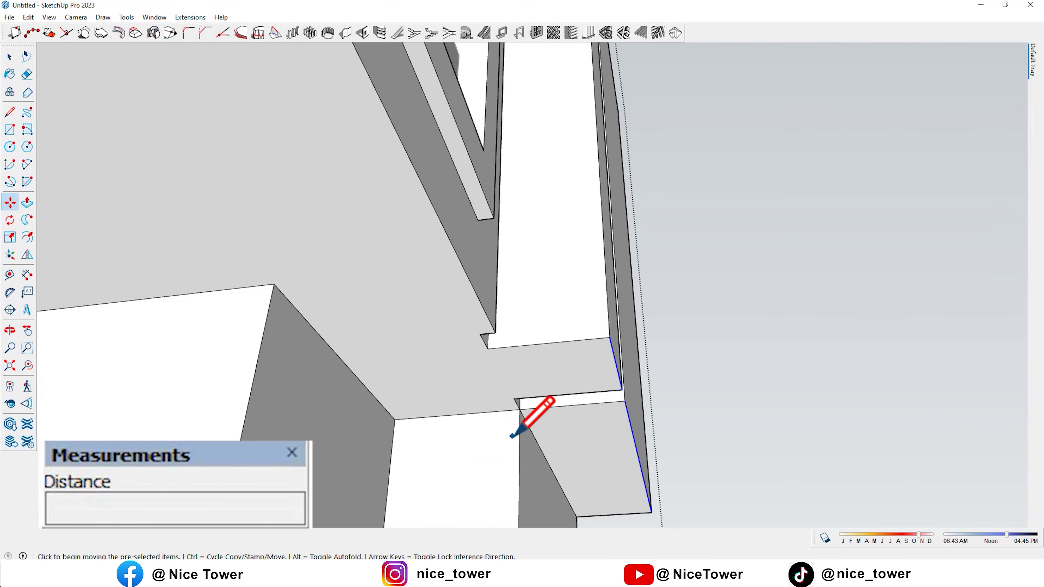
Draw a line across the column underside and move its bottom edge to the slab underside
click(514, 398)
click(487, 349)
mouse_move(487, 349)
middle_down()
mouse_move(517, 436)
mouse_move(496, 396)
mouse_move(498, 419)
middle_up()
key(m)
click(622, 339)
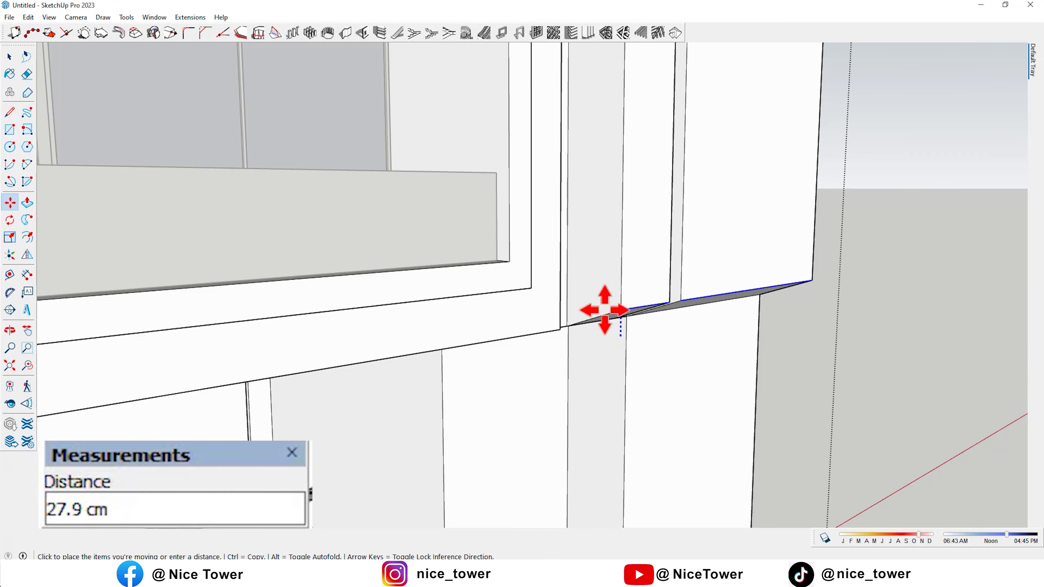
click(532, 288)
scroll(576, 329, down, 5)
key(space)
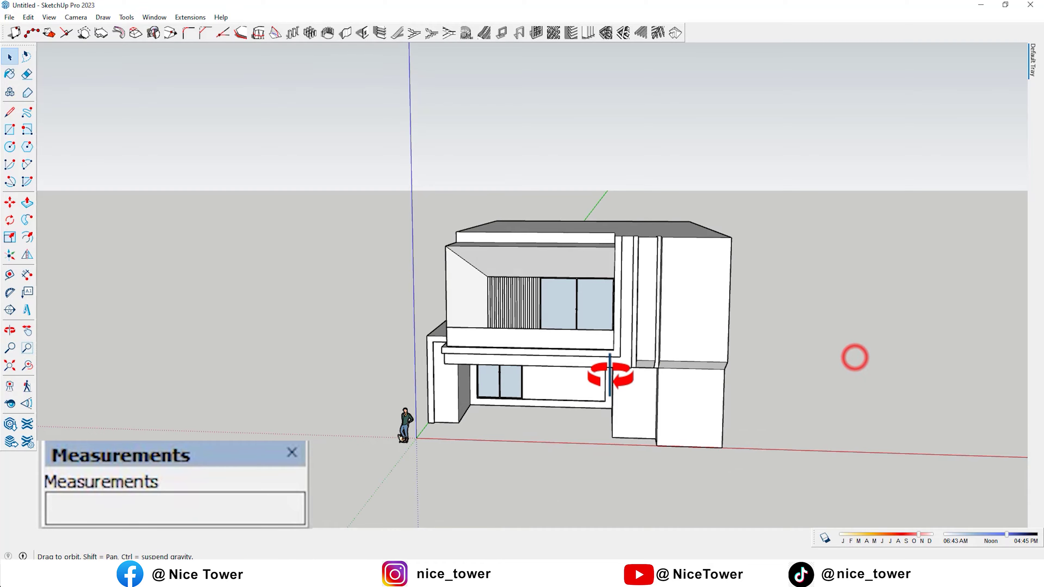
scroll(641, 378, up, 3)
scroll(673, 370, up, 5)
middle_drag(541, 233, 547, 302)
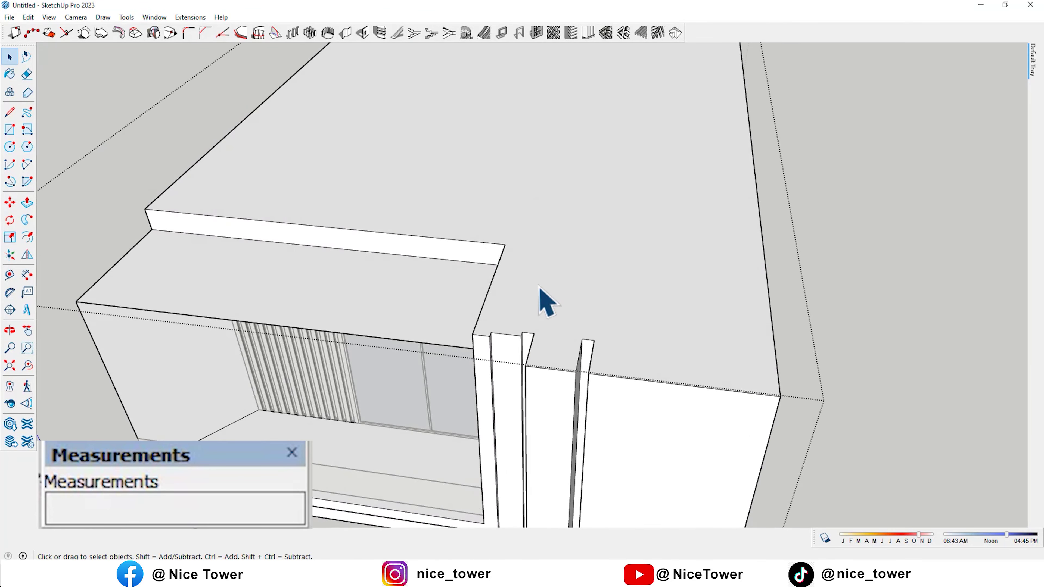
Draw a thin rectangular strip along the upper roof edge
click(506, 244)
scroll(589, 326, down, 3)
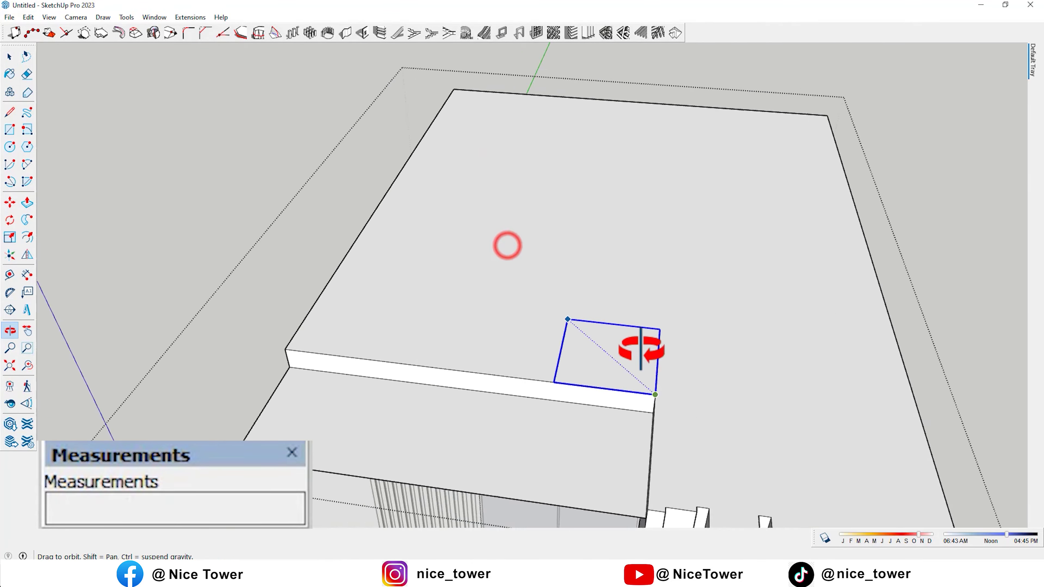
middle_drag(589, 326, 188, 265)
scroll(189, 265, up, 4)
scroll(781, 275, up, 3)
scroll(740, 329, up, 1)
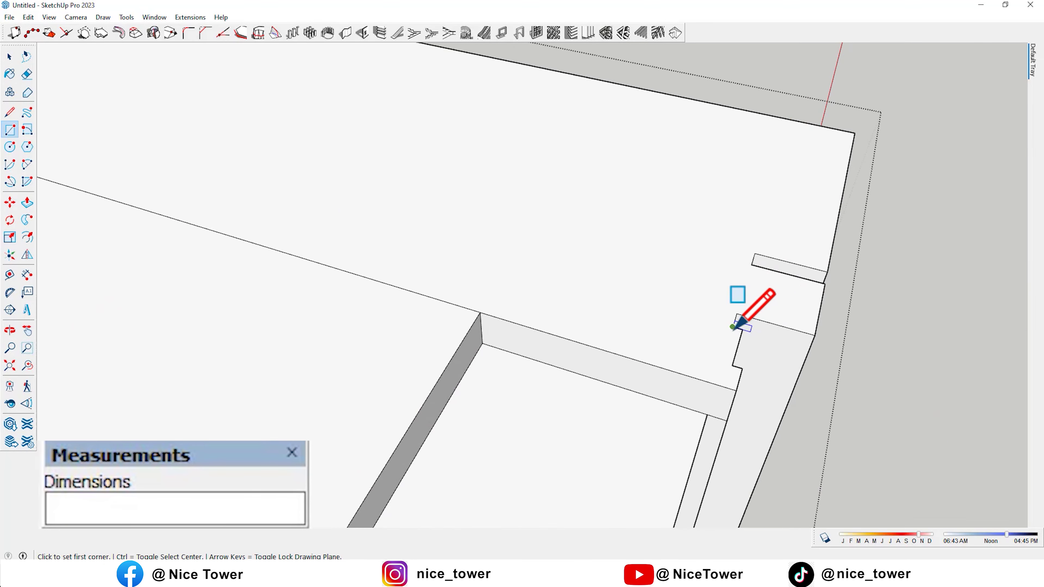
scroll(282, 173, down, 3)
scroll(336, 150, up, 2)
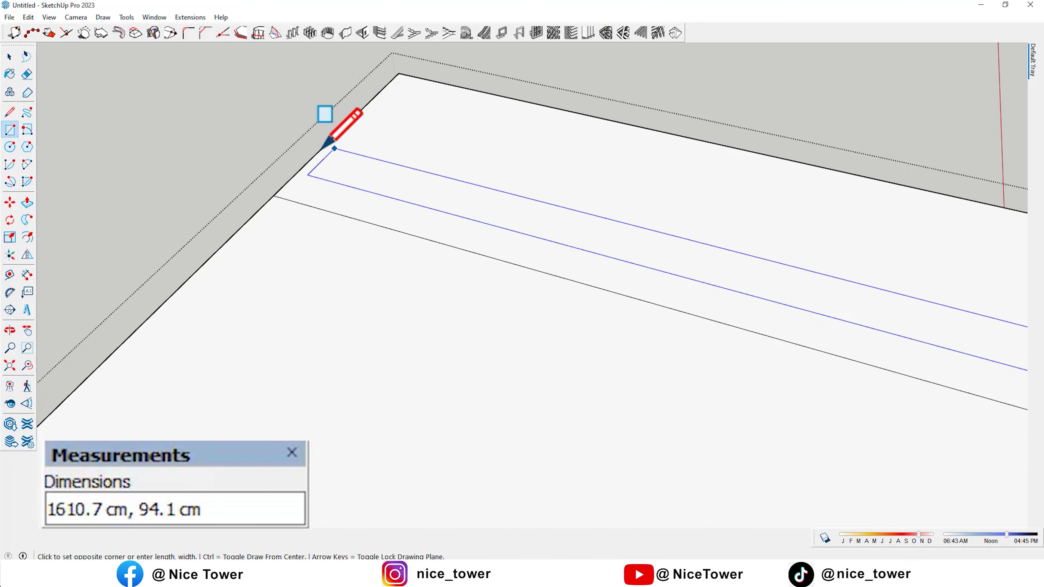
click(303, 167)
Draw a second narrow strip along the roof edge toward the right corner
middle_drag(706, 222, 594, 226)
scroll(592, 260, up, 3)
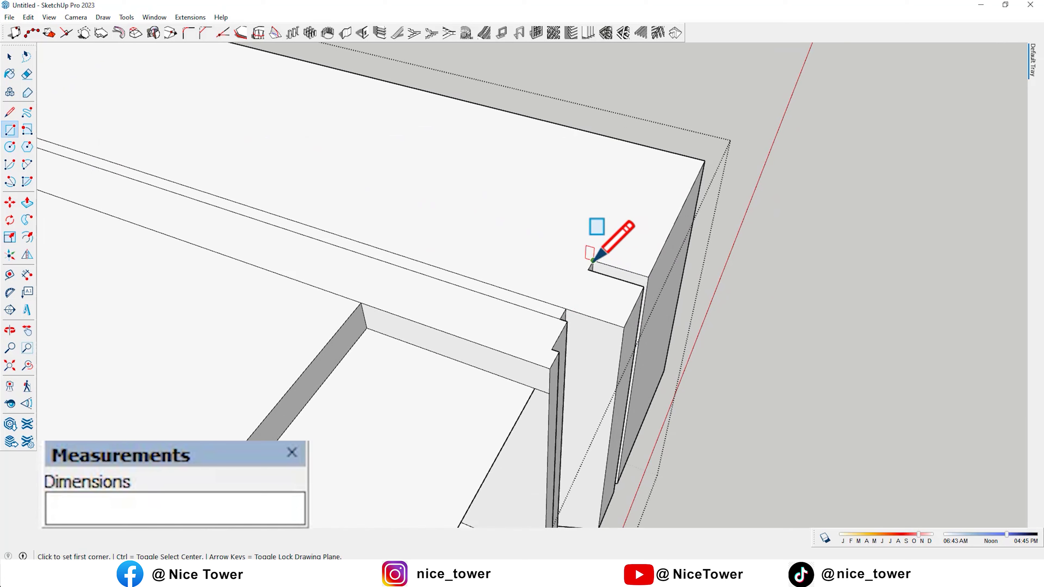
scroll(588, 270, down, 3)
scroll(384, 185, up, 3)
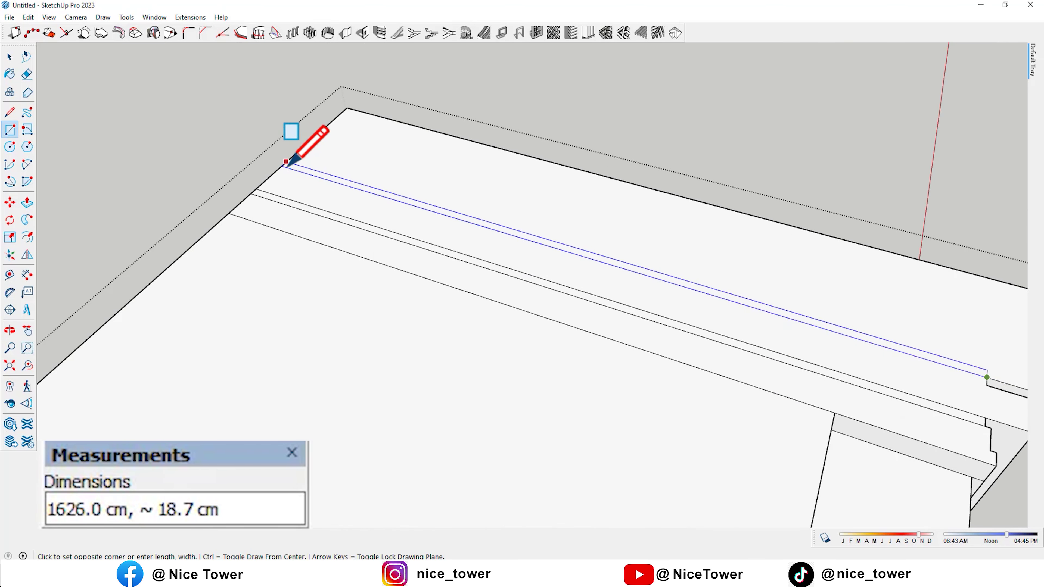
click(276, 171)
scroll(276, 170, down, 3)
mouse_move(394, 165)
middle_down()
mouse_move(513, 175)
mouse_move(518, 100)
middle_up()
scroll(538, 265, up, 3)
middle_drag(538, 265, 536, 237)
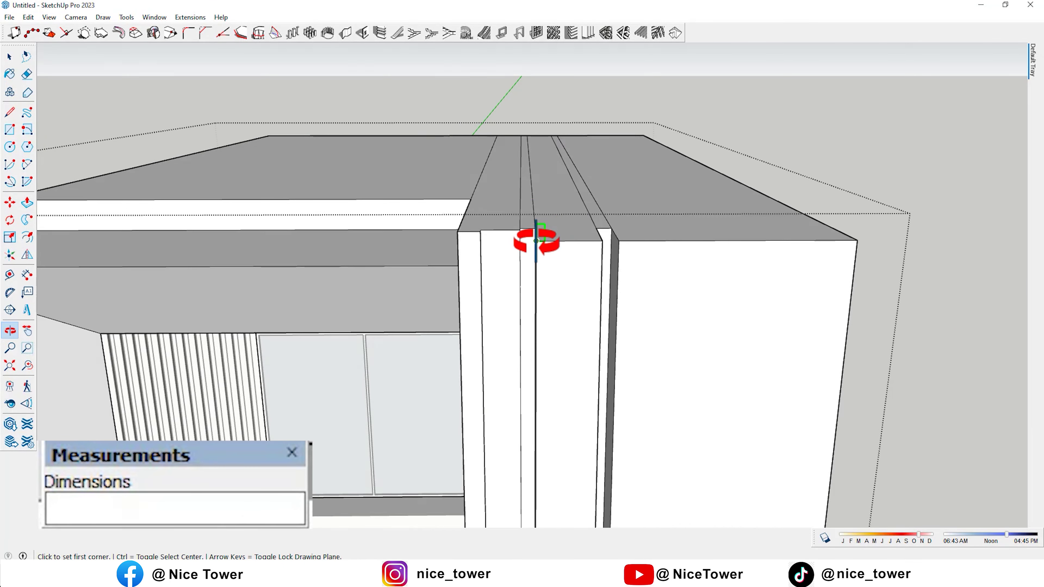
Push/Pull the roof strip up 30 cm
key(p)
text(0)
key(Return)
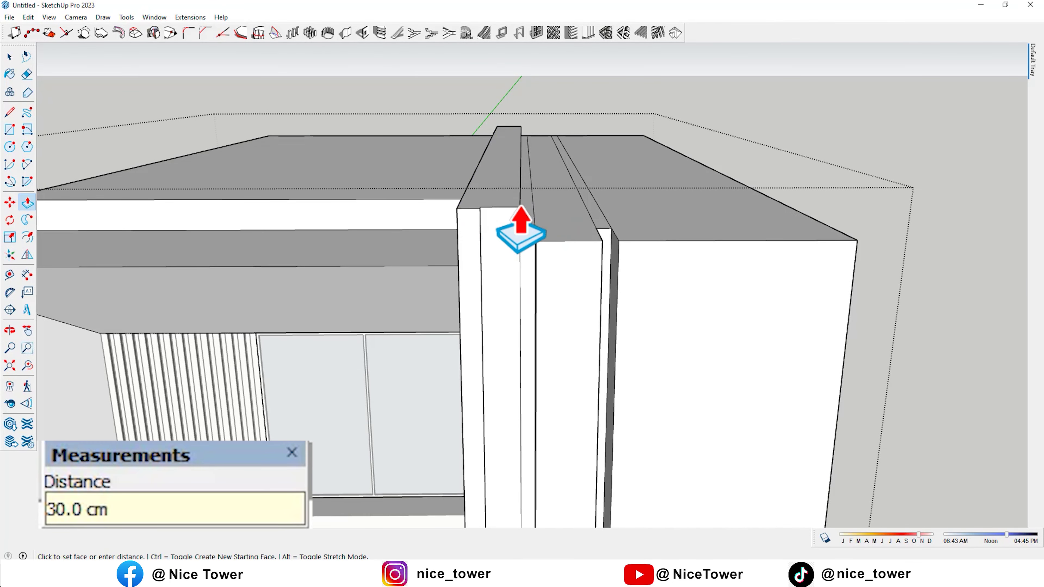
scroll(675, 284, down, 3)
middle_drag(675, 285, 904, 280)
scroll(629, 240, up, 3)
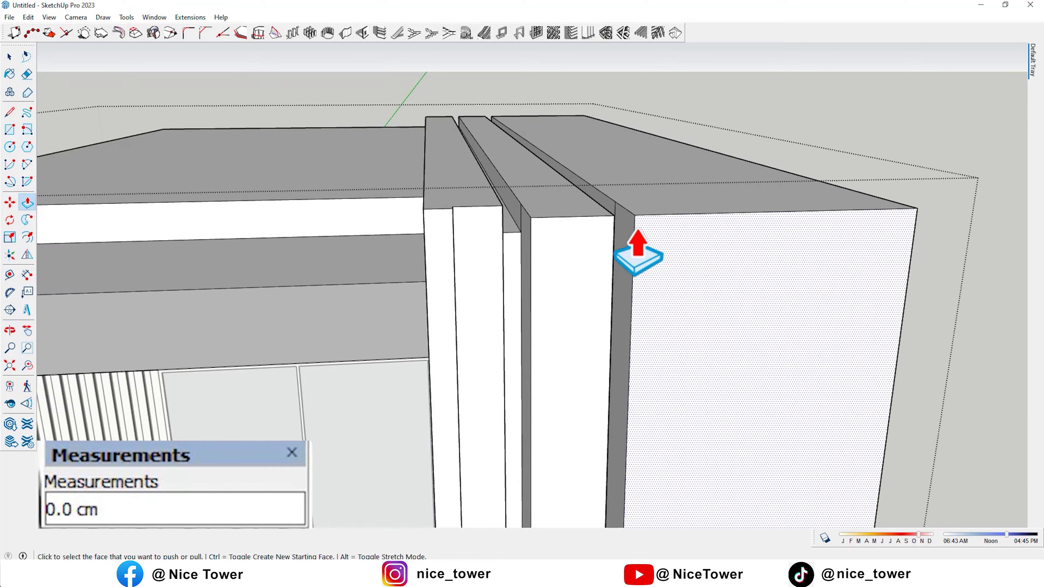
scroll(648, 333, up, 3)
Erase the stray edges along the roof and review the whole building
key(e)
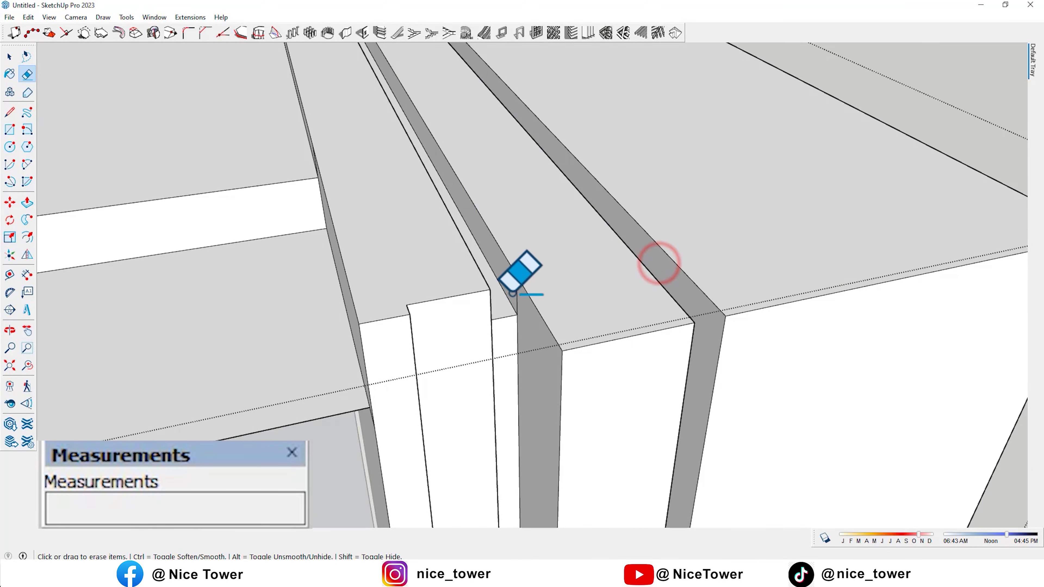
middle_drag(611, 309, 373, 174)
scroll(370, 206, up, 2)
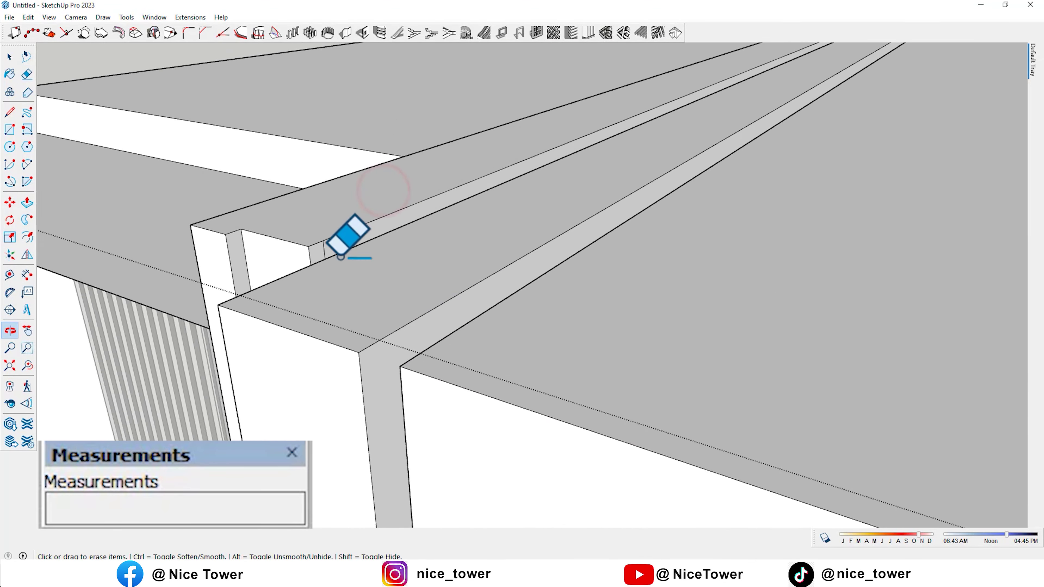
scroll(341, 247, up, 2)
key(space)
middle_drag(342, 259, 466, 311)
scroll(497, 226, down, 5)
mouse_move(641, 234)
middle_down()
mouse_move(724, 308)
mouse_move(725, 271)
middle_up()
middle_drag(366, 270, 414, 257)
Mark a 50 cm guide from the lower corner and pull the ground-floor pillar out 71 cm
drag(373, 293, 442, 343)
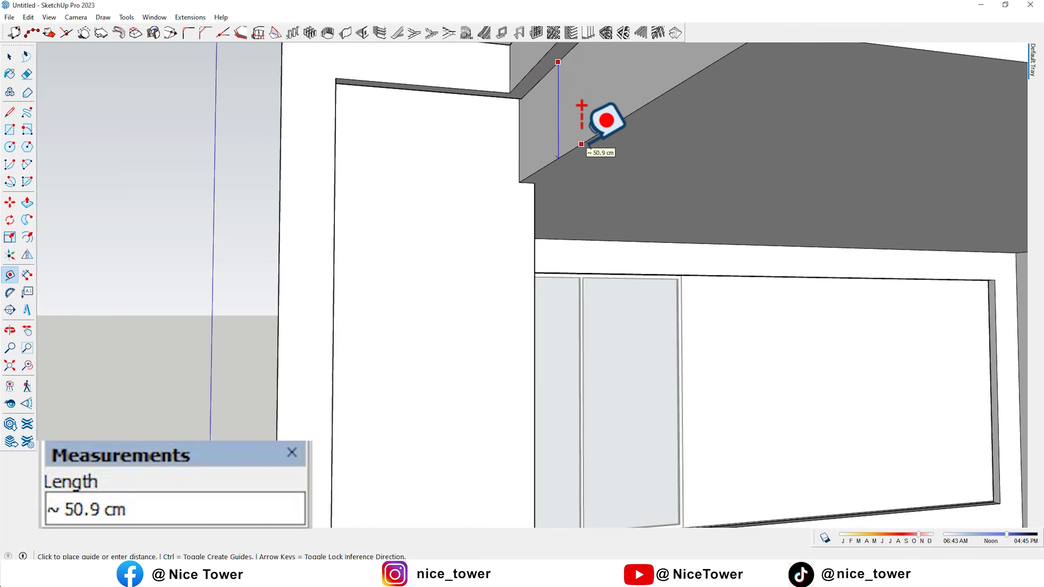
click(582, 144)
scroll(629, 152, down, 5)
scroll(482, 314, up, 5)
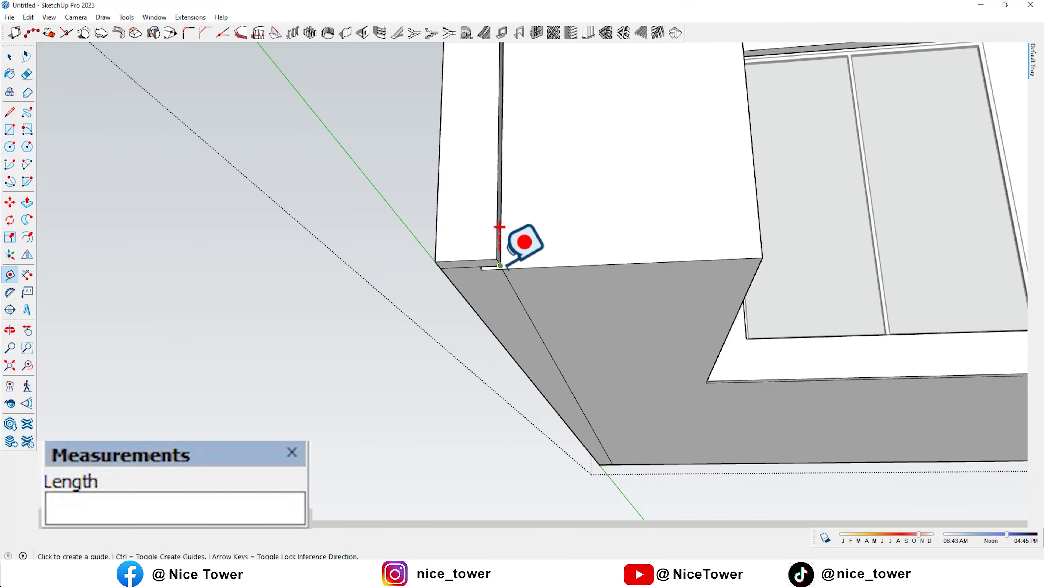
scroll(500, 265, up, 2)
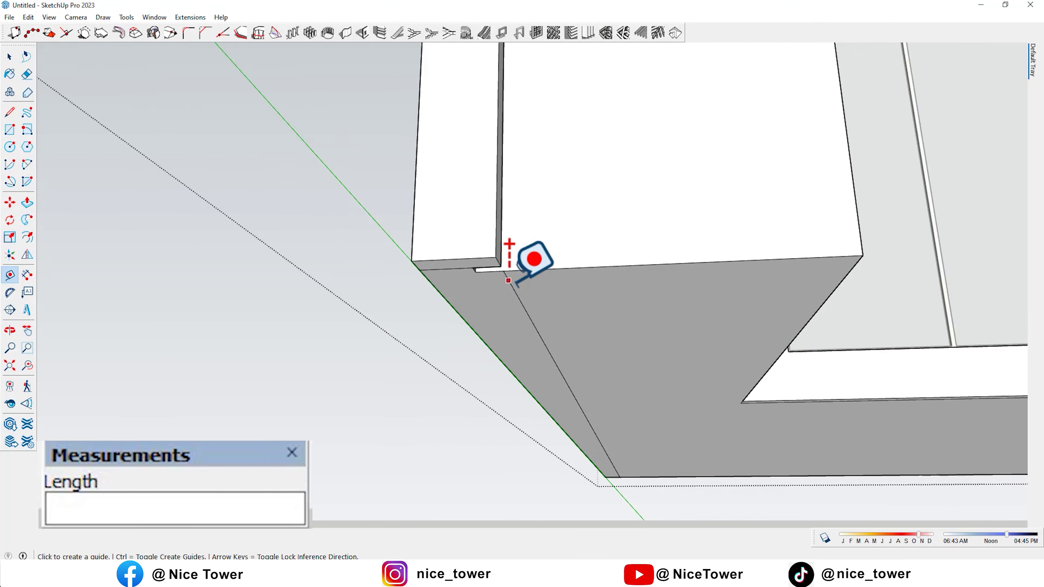
key(Return)
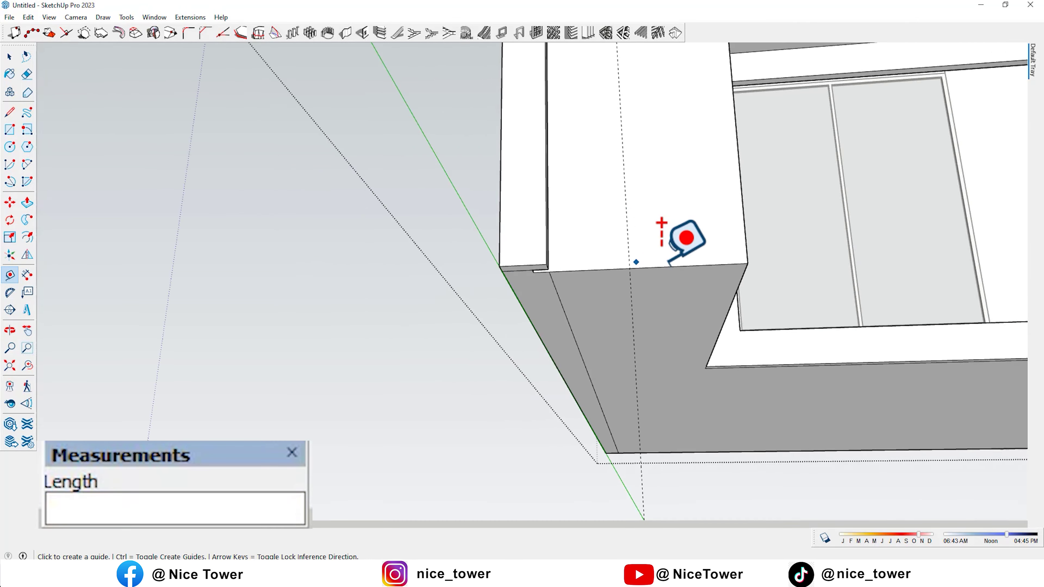
scroll(659, 235, down, 5)
key(p)
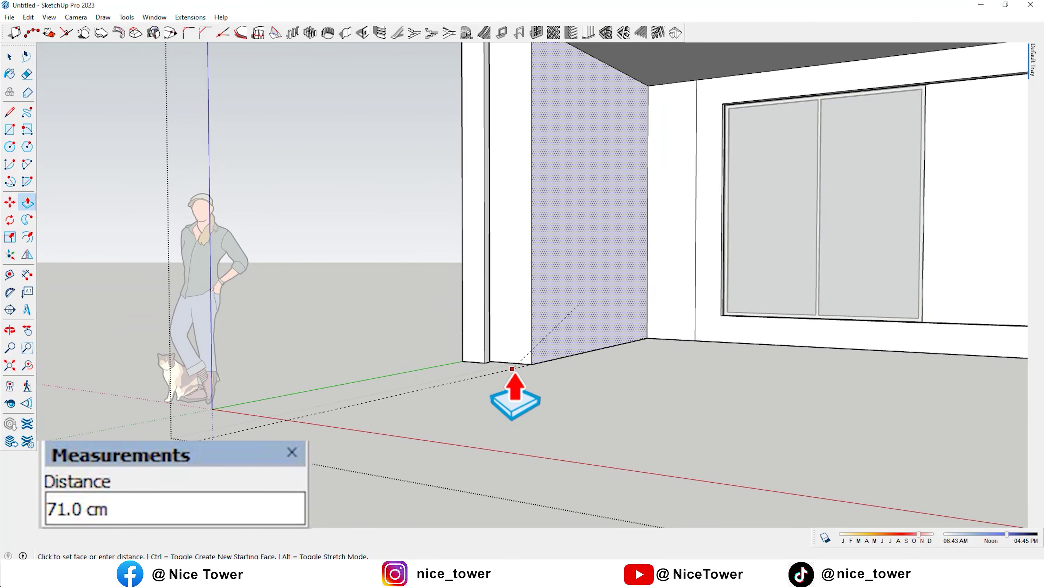
scroll(568, 329, down, 3)
mouse_move(569, 329)
middle_down()
mouse_move(378, 163)
mouse_move(722, 109)
mouse_move(741, 352)
mouse_move(832, 422)
mouse_move(671, 369)
middle_up()
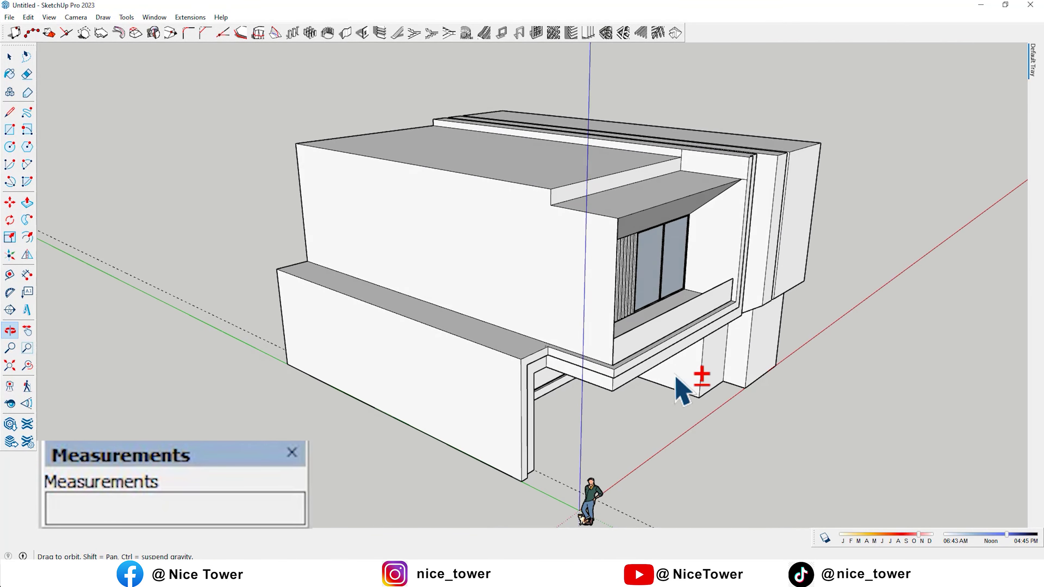
scroll(578, 257, up, 3)
Split the upper front wall with a line and raise that section by 30 cm
key(space)
click(578, 230)
click(576, 222)
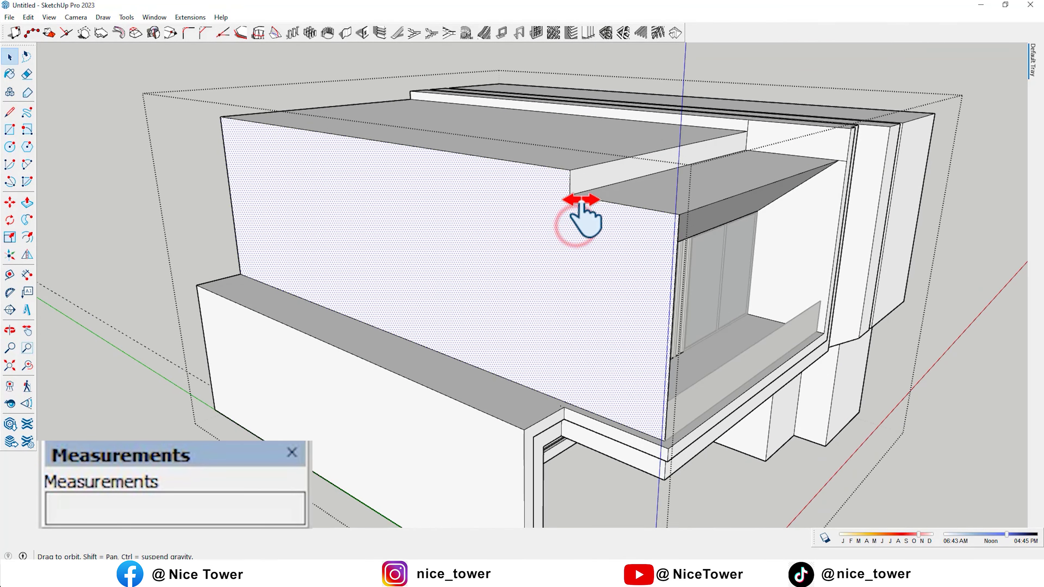
scroll(575, 218, up, 2)
key(l)
click(564, 445)
scroll(564, 438, down, 2)
middle_drag(564, 438, 564, 333)
scroll(467, 312, up, 3)
click(533, 255)
text(30)
key(Return)
Look over the raised wall, then orbit down to the ground-floor entrance
mouse_move(518, 278)
middle_down()
mouse_move(571, 229)
mouse_move(419, 205)
mouse_move(435, 211)
middle_up()
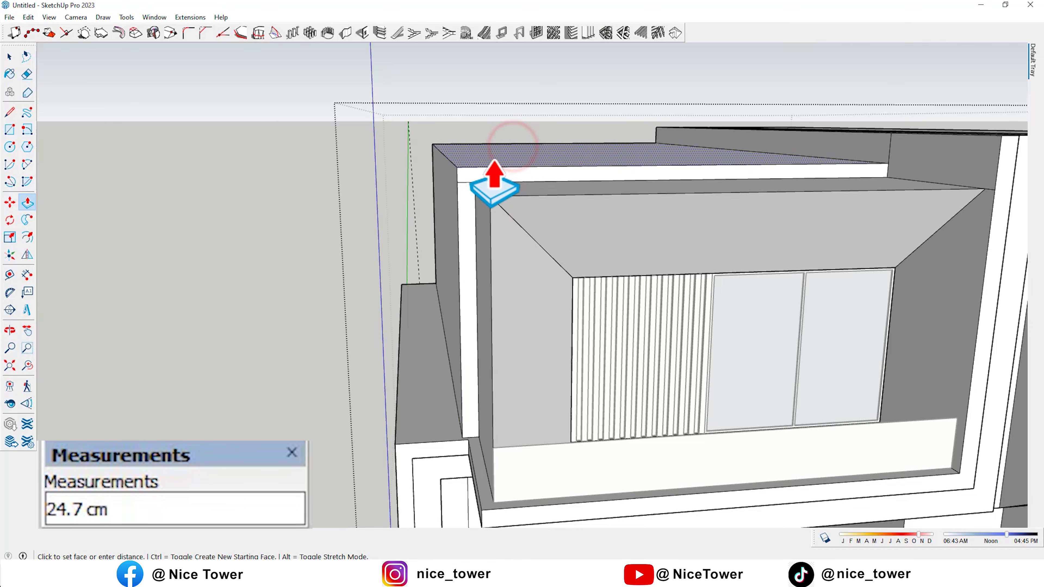
scroll(493, 182, up, 3)
key(e)
mouse_move(478, 140)
middle_down()
mouse_move(460, 168)
mouse_move(507, 261)
middle_up()
scroll(272, 268, down, 3)
scroll(373, 228, down, 3)
mouse_move(372, 228)
middle_down()
mouse_move(431, 242)
mouse_move(501, 195)
middle_up()
scroll(466, 292, up, 3)
mouse_move(466, 292)
middle_down()
mouse_move(420, 252)
mouse_move(280, 206)
mouse_move(514, 289)
middle_up()
scroll(477, 312, down, 3)
Open the right pillar group, select its front face, and launch the vertical louvre generator
key(space)
scroll(641, 257, up, 4)
click(634, 244)
double_click(643, 247)
mouse_move(642, 246)
middle_down()
mouse_move(675, 245)
mouse_move(653, 263)
middle_up()
click(645, 234)
click(588, 33)
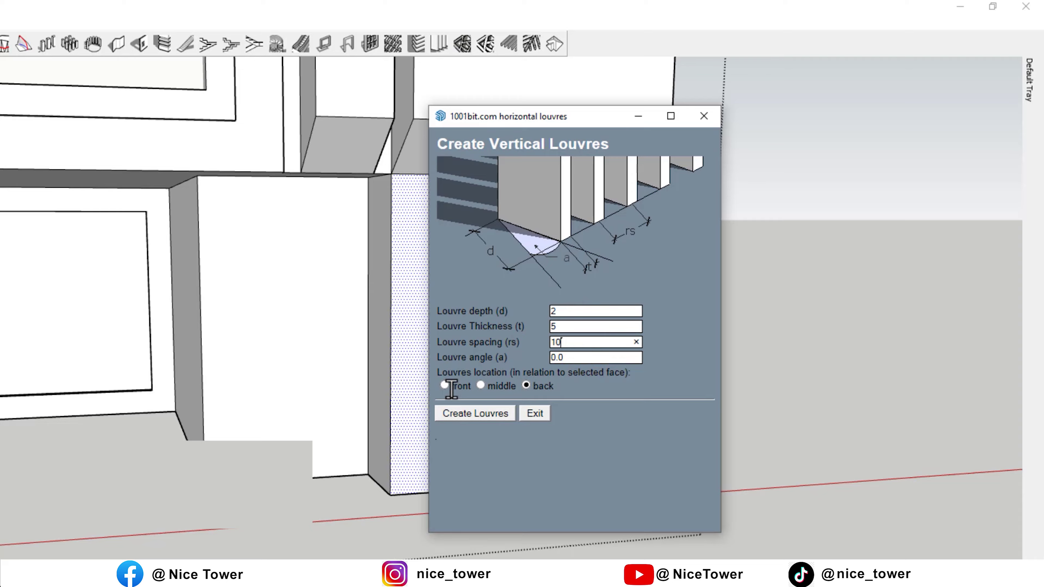
Create vertical louvres (depth 2, thickness 5, spacing 10) on the pillar's front face
click(469, 415)
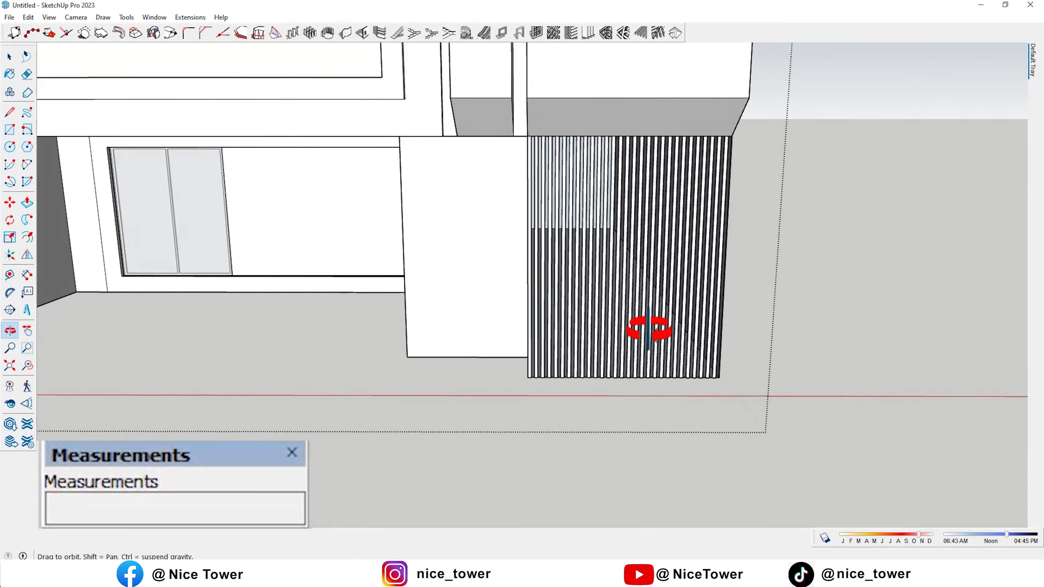
middle_drag(645, 326, 796, 353)
scroll(578, 366, up, 3)
scroll(605, 361, up, 2)
key(space)
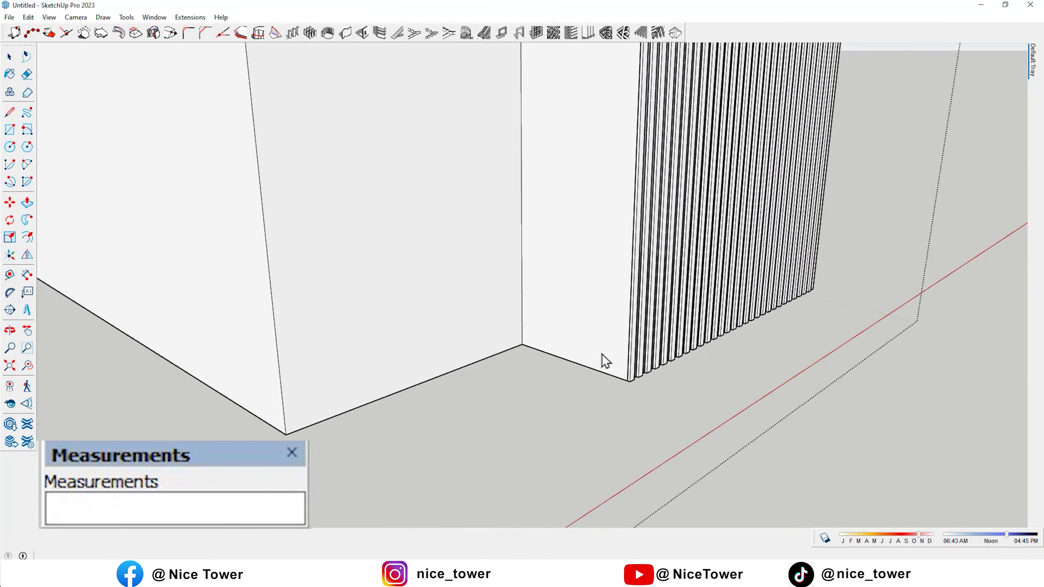
Add the same vertical louvres to the pillar's side face and select the louvre group
click(590, 342)
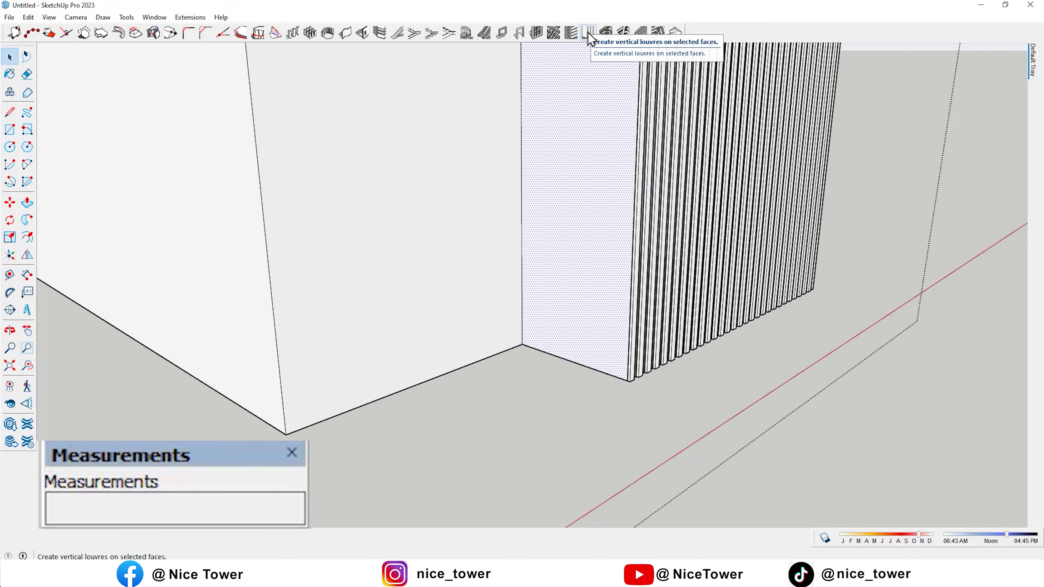
click(579, 35)
click(614, 310)
scroll(615, 310, up, 3)
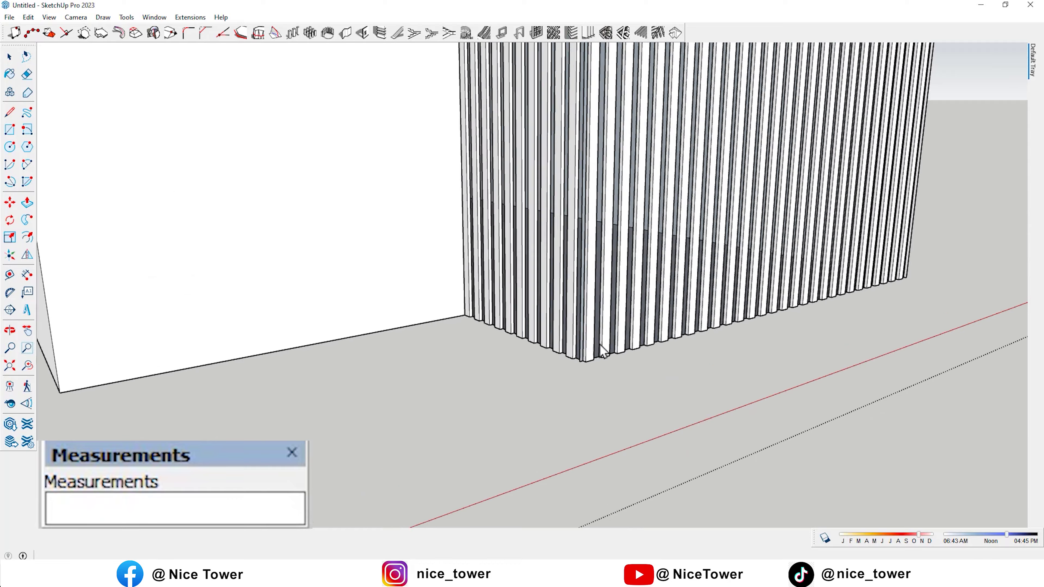
middle_drag(599, 344, 485, 317)
scroll(485, 317, down, 5)
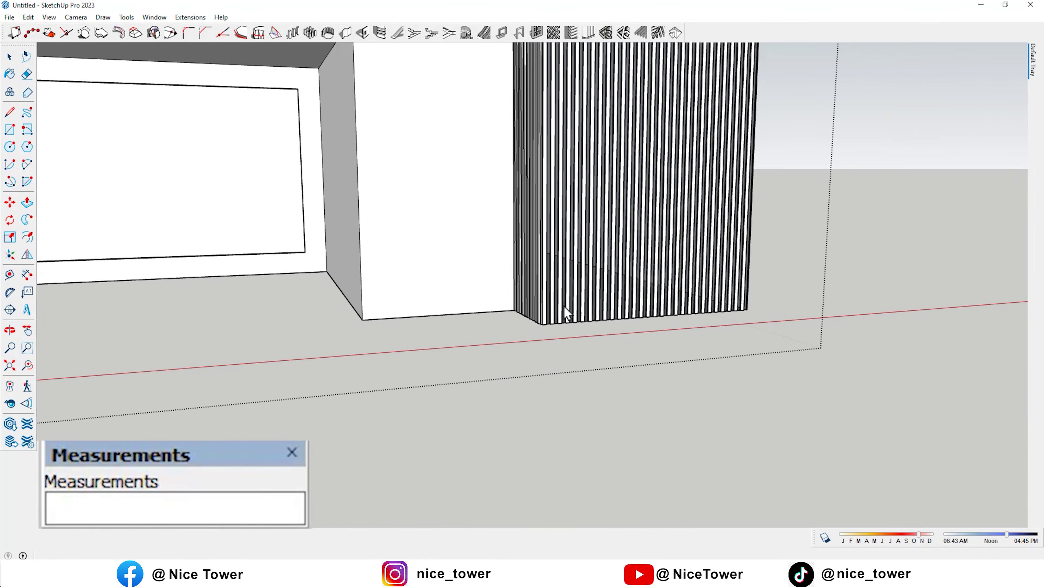
middle_drag(560, 310, 660, 341)
key(space)
click(571, 230)
scroll(477, 129, up, 3)
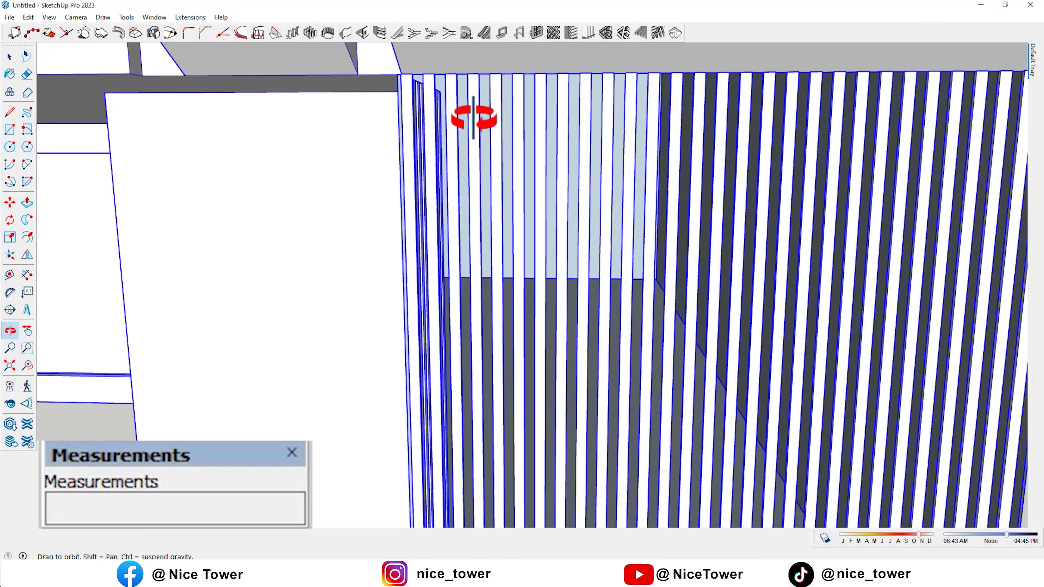
Draw a rectangle over the louvre wall, ending below the slats, then clear the selection
middle_drag(473, 112, 433, 89)
scroll(434, 88, up, 2)
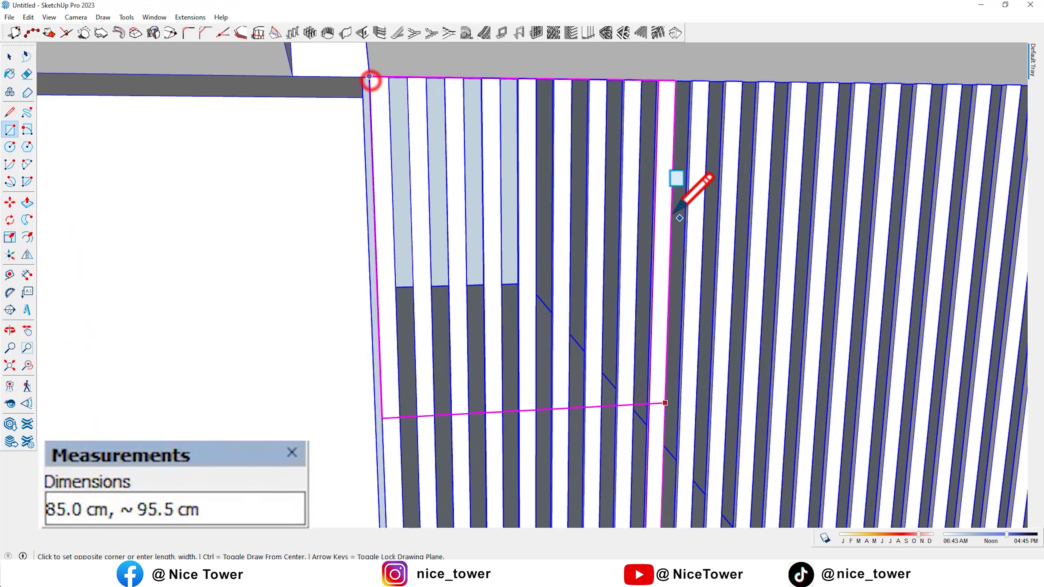
scroll(676, 208, down, 5)
middle_drag(711, 226, 466, 276)
scroll(440, 288, up, 2)
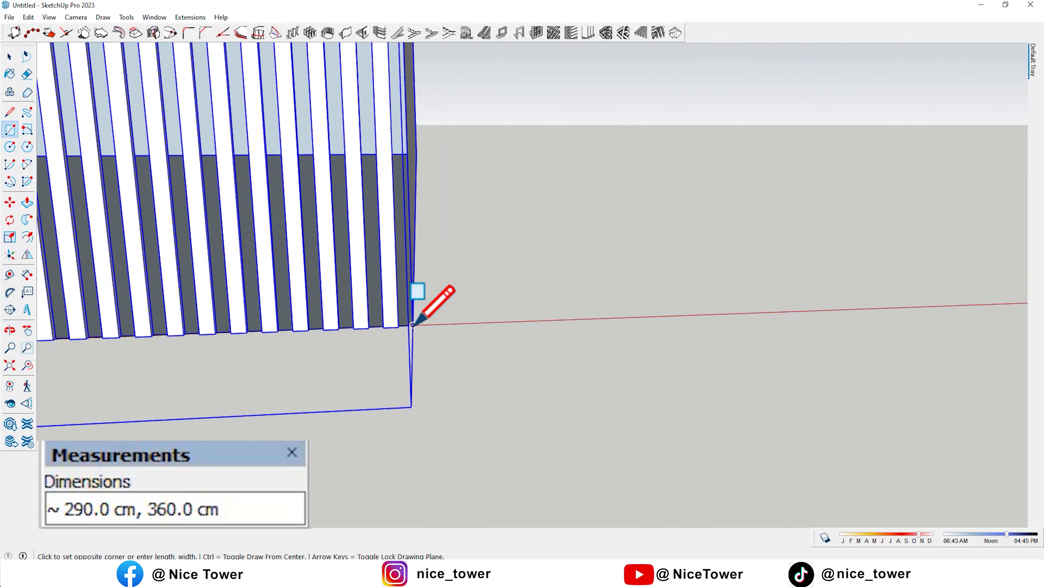
click(412, 325)
scroll(412, 325, down, 3)
key(space)
mouse_move(366, 263)
middle_down()
mouse_move(522, 275)
mouse_move(391, 315)
middle_up()
click(492, 261)
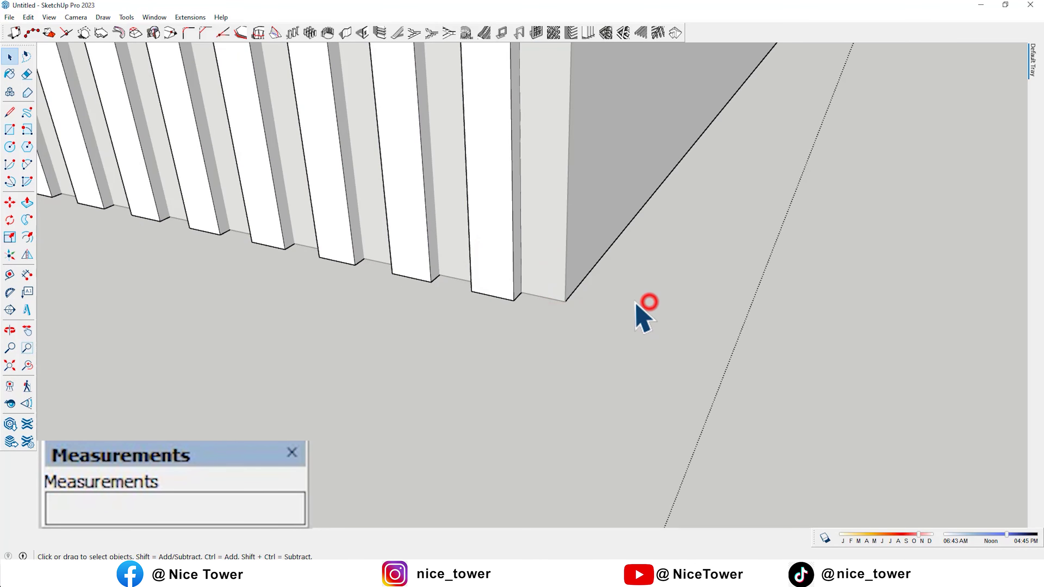
Draw a second rectangle from the louvre wall's base corner up to the slat tops
scroll(651, 303, down, 3)
mouse_move(757, 348)
middle_down()
mouse_move(485, 245)
mouse_move(676, 285)
mouse_move(534, 305)
middle_up()
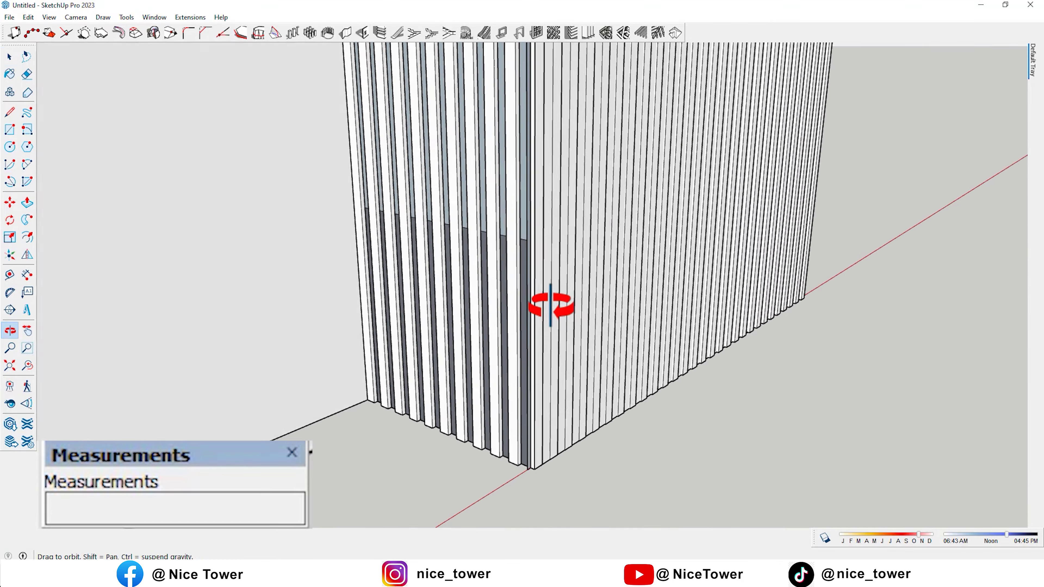
scroll(534, 305, up, 5)
scroll(550, 338, up, 3)
middle_drag(581, 333, 576, 459)
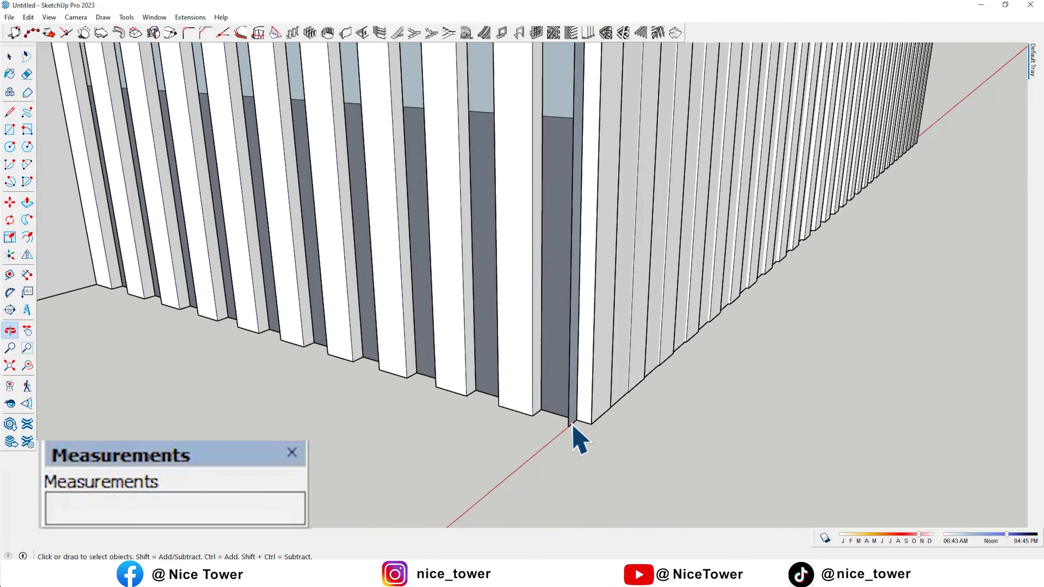
click(577, 420)
mouse_move(577, 420)
middle_down()
mouse_move(466, 233)
mouse_move(574, 240)
mouse_move(597, 349)
mouse_move(588, 175)
mouse_move(551, 144)
mouse_move(602, 221)
middle_up()
scroll(553, 123, up, 2)
click(554, 112)
scroll(576, 136, down, 5)
scroll(617, 186, up, 3)
key(space)
Open a slat group, then select the plain white panel face and start an Offset
click(628, 145)
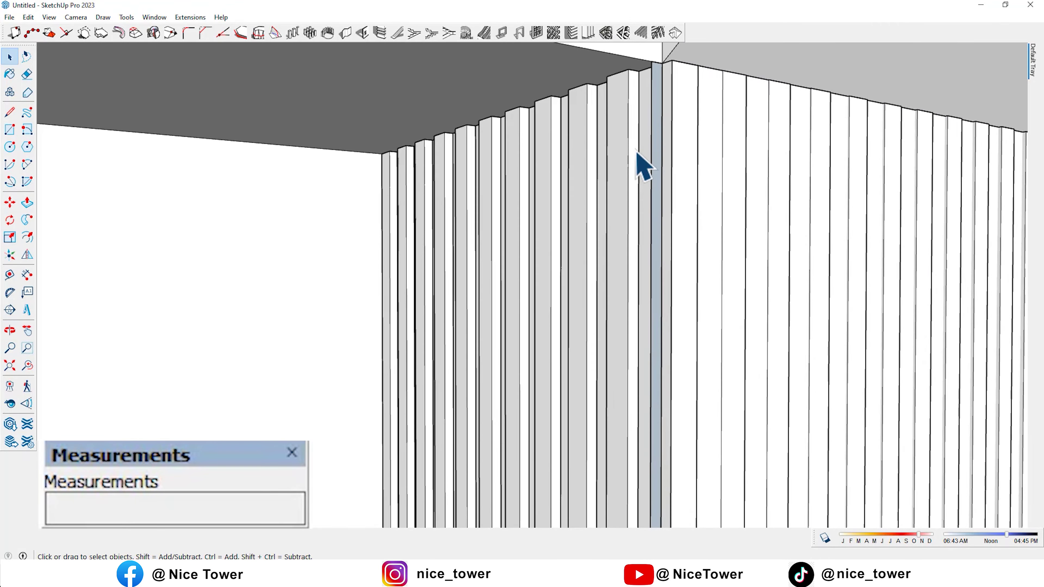
double_click(656, 143)
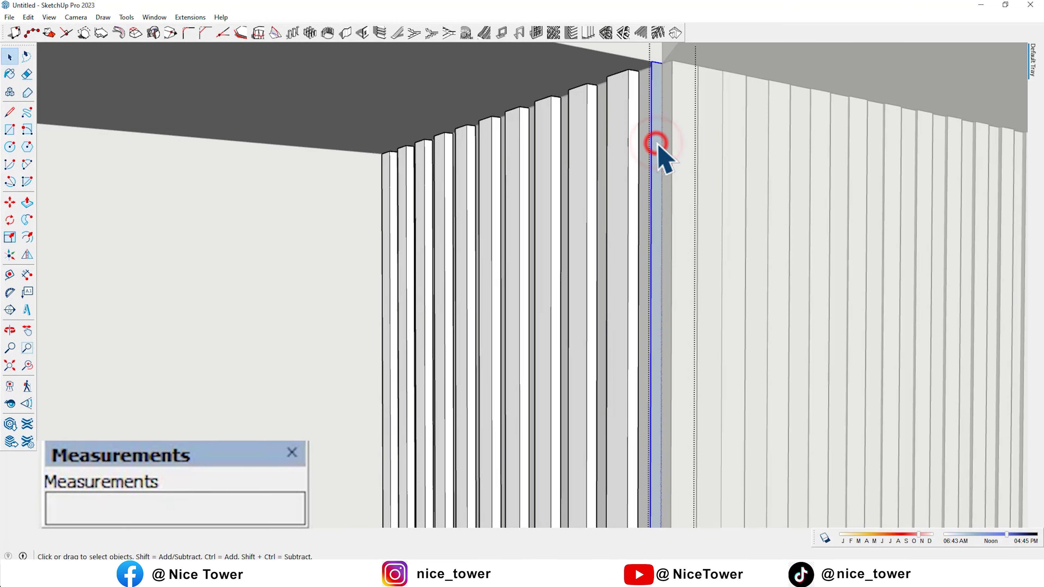
scroll(654, 177, down, 3)
mouse_move(648, 187)
middle_down()
mouse_move(832, 191)
mouse_move(610, 314)
mouse_move(466, 354)
middle_up()
scroll(611, 315, up, 5)
scroll(820, 242, down, 3)
scroll(653, 263, down, 2)
scroll(660, 247, up, 4)
mouse_move(660, 247)
middle_down()
mouse_move(699, 268)
mouse_move(655, 259)
middle_up()
scroll(723, 284, down, 2)
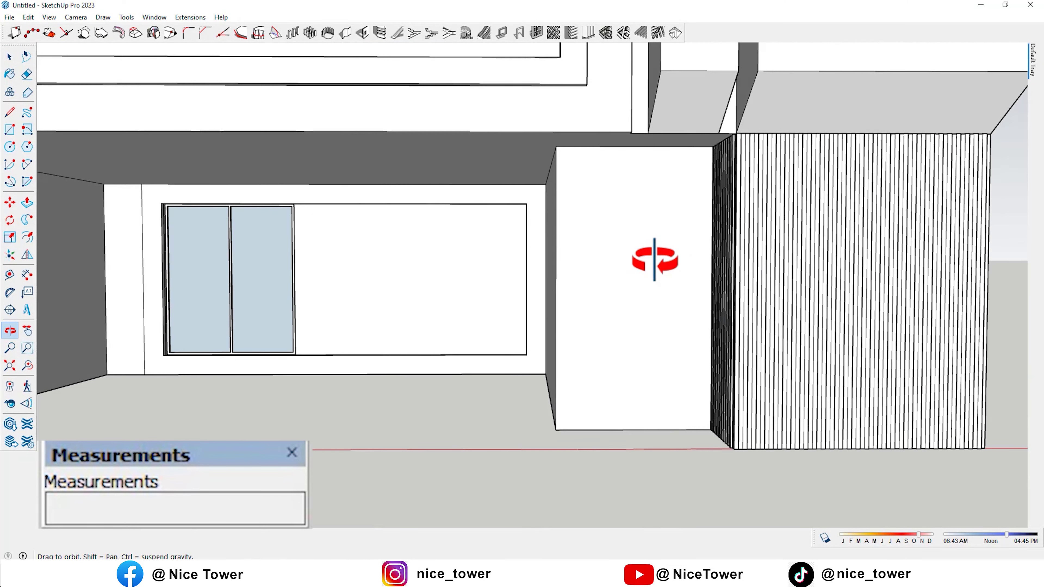
click(607, 266)
scroll(637, 284, up, 2)
key(f)
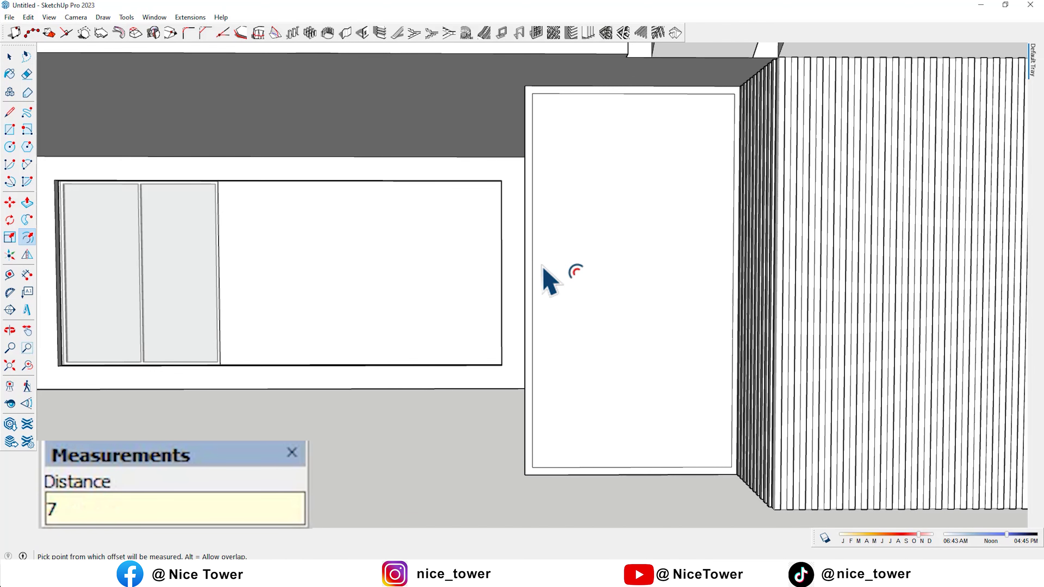
Apply a 7 cm inset border to the plain white panel
key(Return)
scroll(615, 345, down, 2)
scroll(512, 366, up, 6)
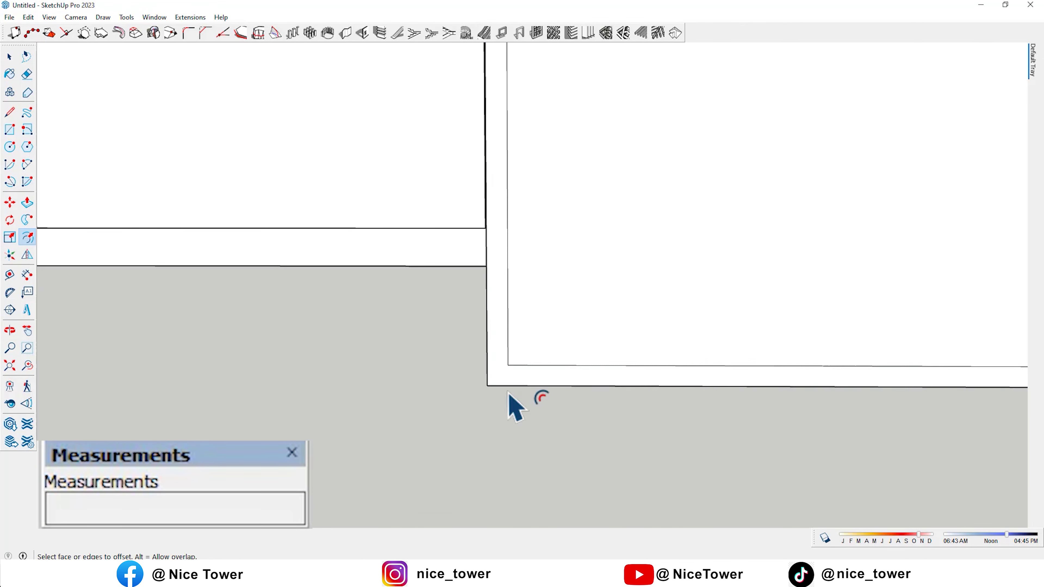
scroll(519, 367, down, 2)
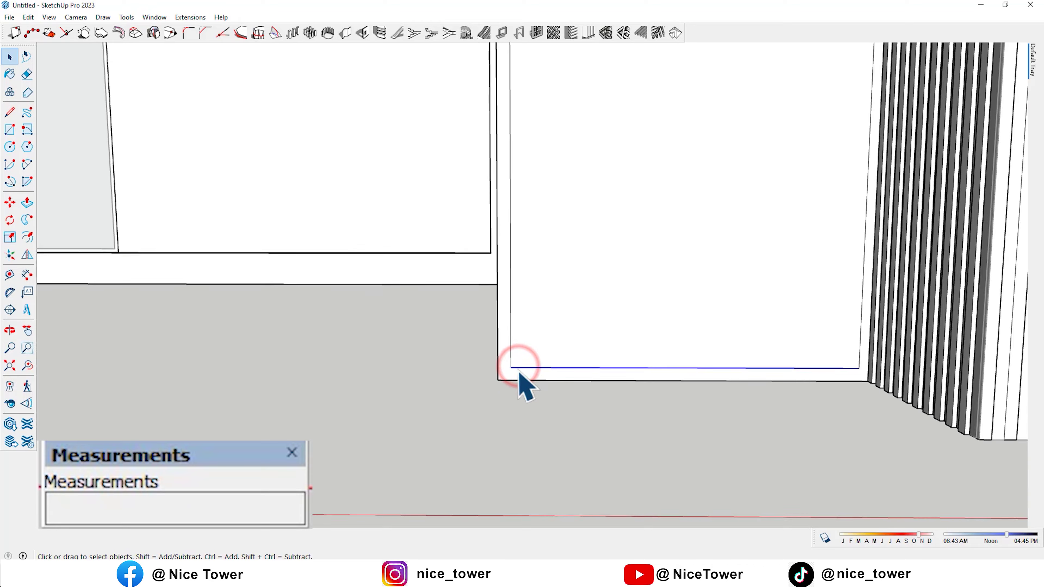
scroll(522, 353, down, 2)
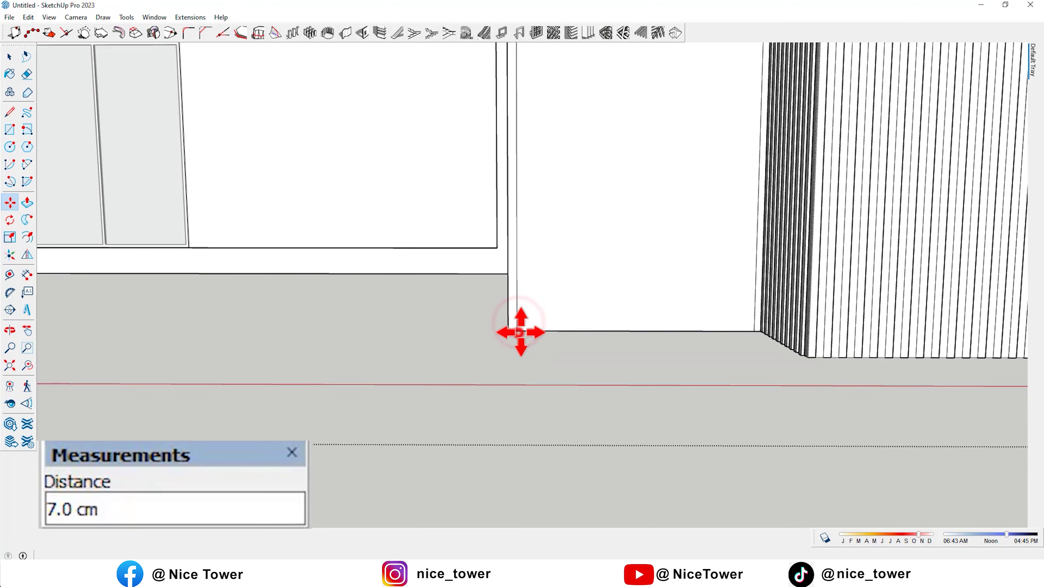
scroll(520, 332, down, 2)
middle_drag(561, 317, 633, 325)
Push/Pull the panel's inner face down to the ground line, then return to Select
key(p)
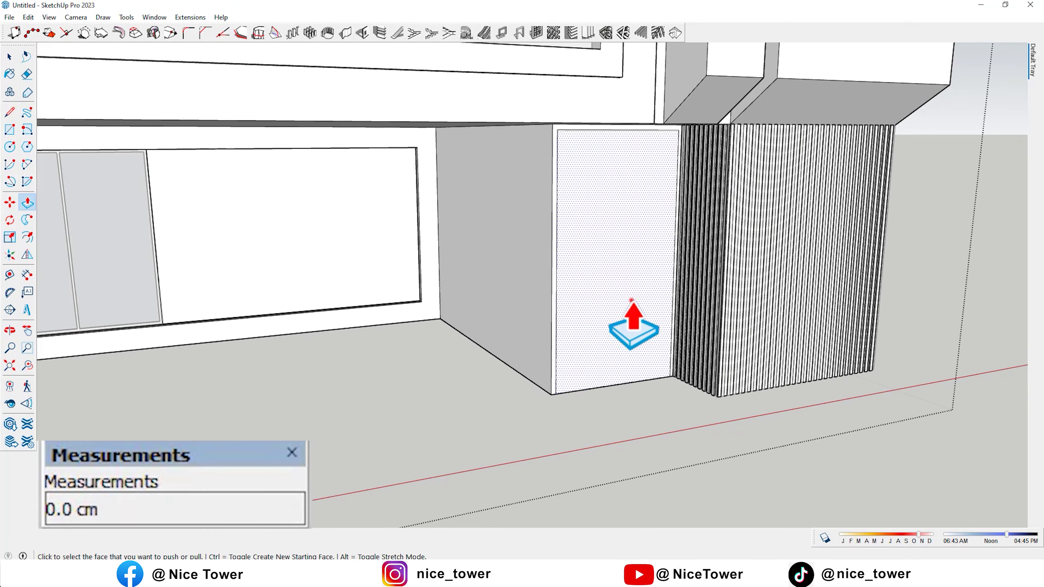
scroll(614, 313, down, 2)
click(613, 296)
scroll(541, 104, down, 4)
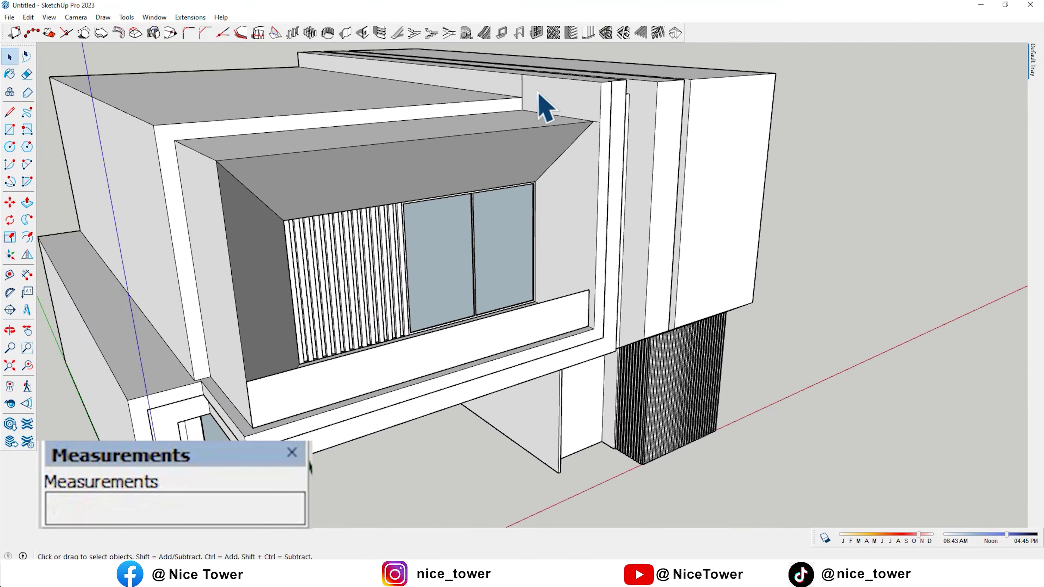
scroll(551, 181, up, 6)
key(space)
scroll(527, 173, down, 3)
Orbit up to the tall block's roof ledge and erase the stray groove edges
scroll(502, 156, down, 5)
middle_drag(415, 133, 547, 132)
key(e)
scroll(862, 205, up, 5)
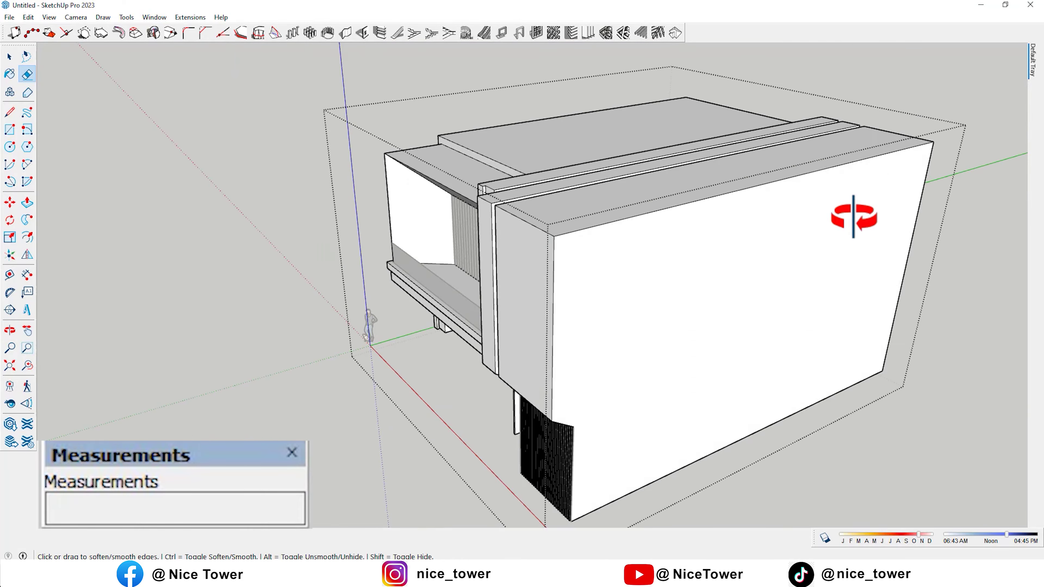
middle_drag(753, 221, 513, 222)
scroll(644, 247, up, 2)
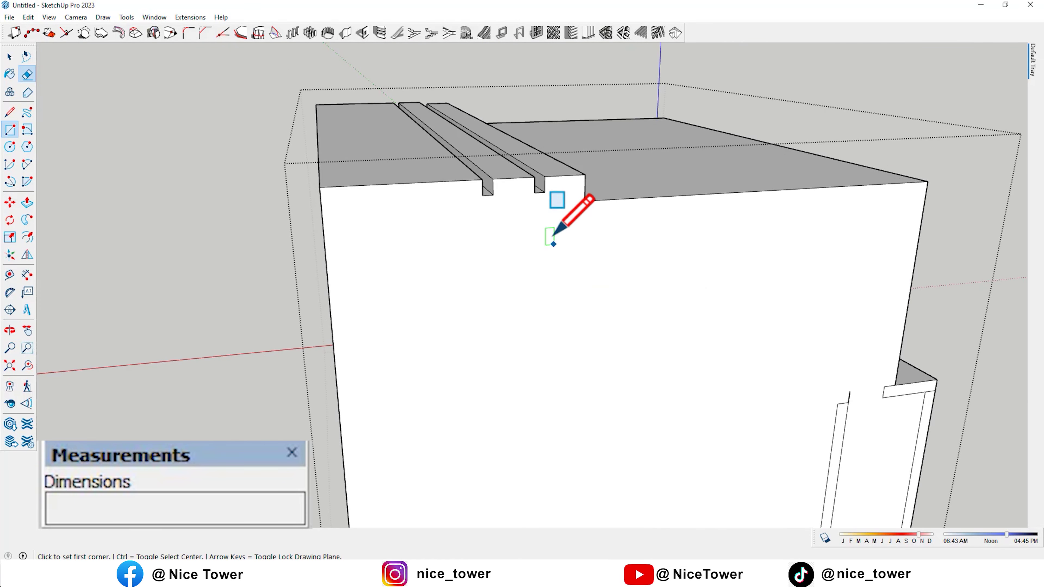
scroll(316, 212, down, 2)
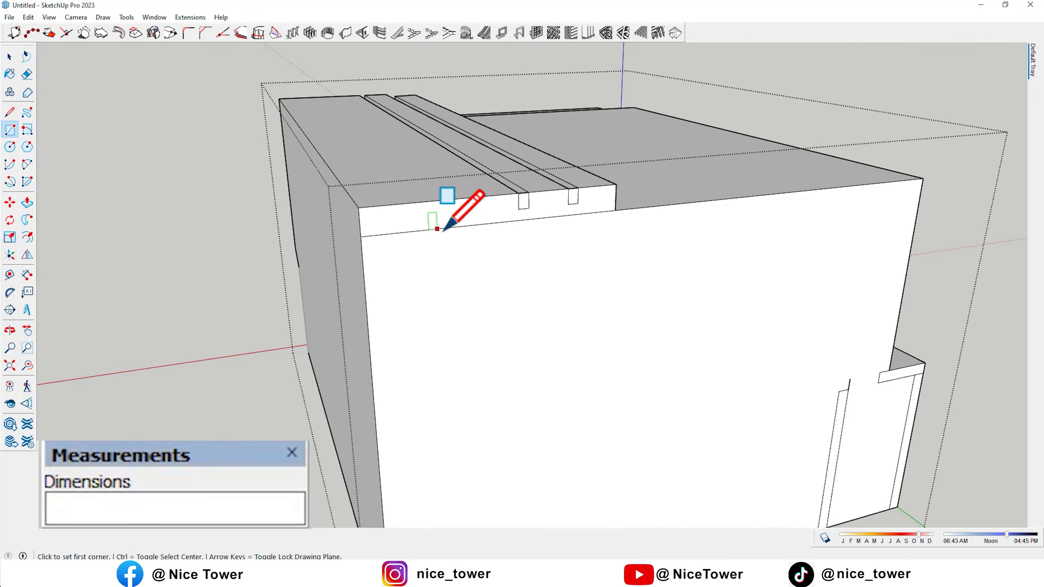
scroll(431, 221, up, 3)
middle_drag(531, 198, 485, 210)
key(e)
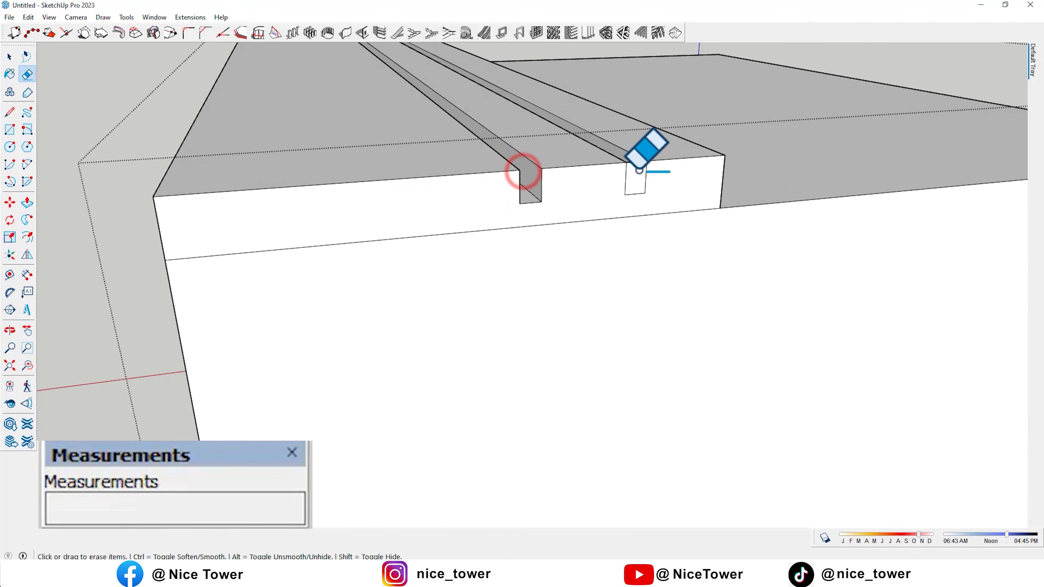
scroll(535, 233, down, 3)
Extrude the ledge strip along the upper roof edge to even the roofline, then view the whole house
key(p)
scroll(400, 222, down, 3)
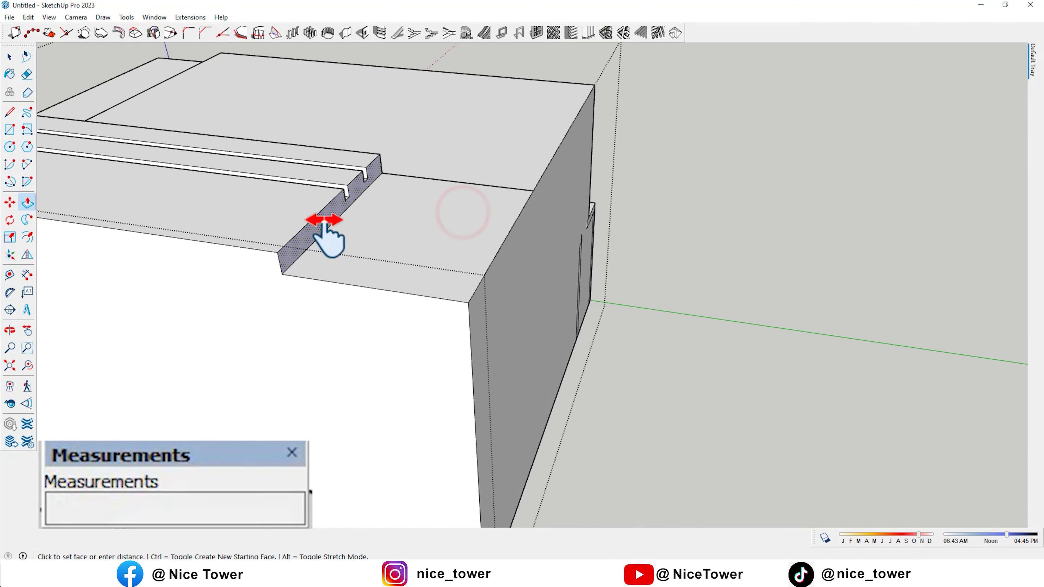
middle_drag(326, 262, 378, 238)
scroll(356, 124, down, 3)
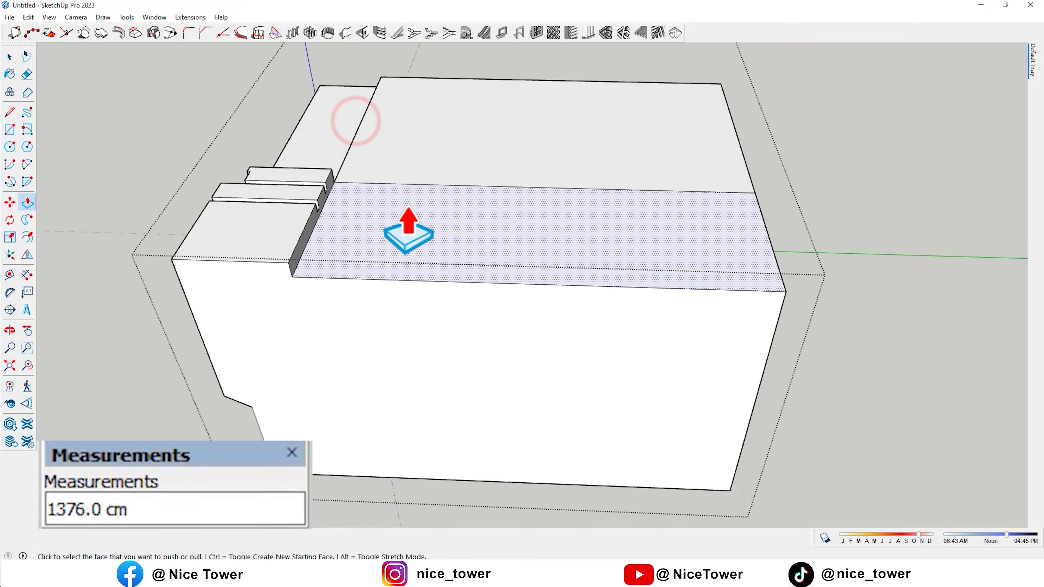
key(o)
mouse_move(401, 203)
mouse_down()
mouse_move(807, 138)
mouse_move(735, 217)
mouse_move(618, 252)
mouse_up()
scroll(364, 203, up, 5)
key(e)
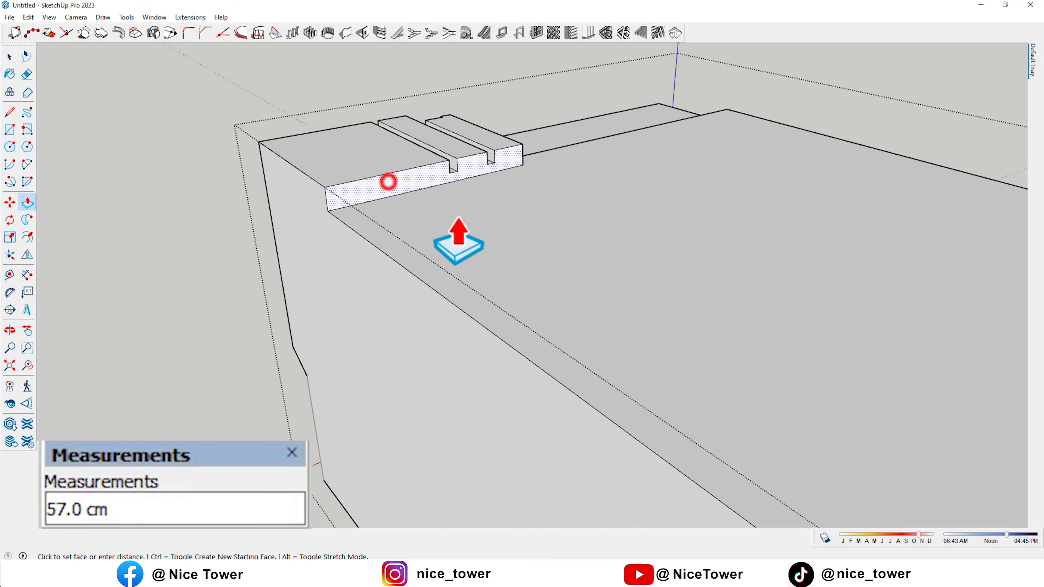
scroll(559, 283, down, 5)
key(o)
mouse_move(435, 242)
mouse_down()
mouse_move(550, 228)
mouse_move(597, 329)
mouse_move(613, 235)
mouse_move(778, 440)
mouse_up()
scroll(778, 440, down, 3)
key(space)
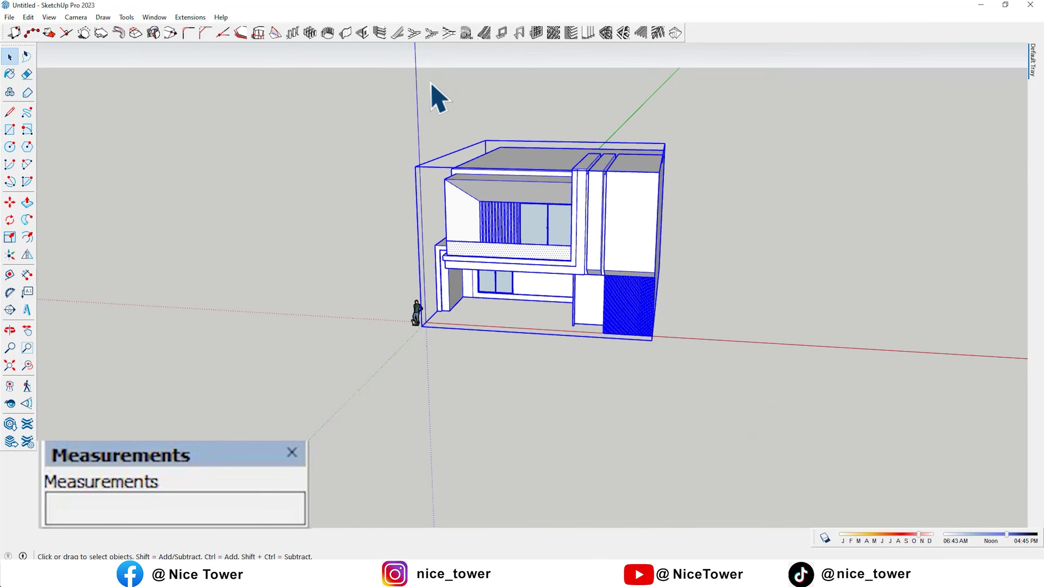
Group the entire selected house into one group
right_click(495, 207)
click(548, 315)
middle_drag(554, 321, 473, 316)
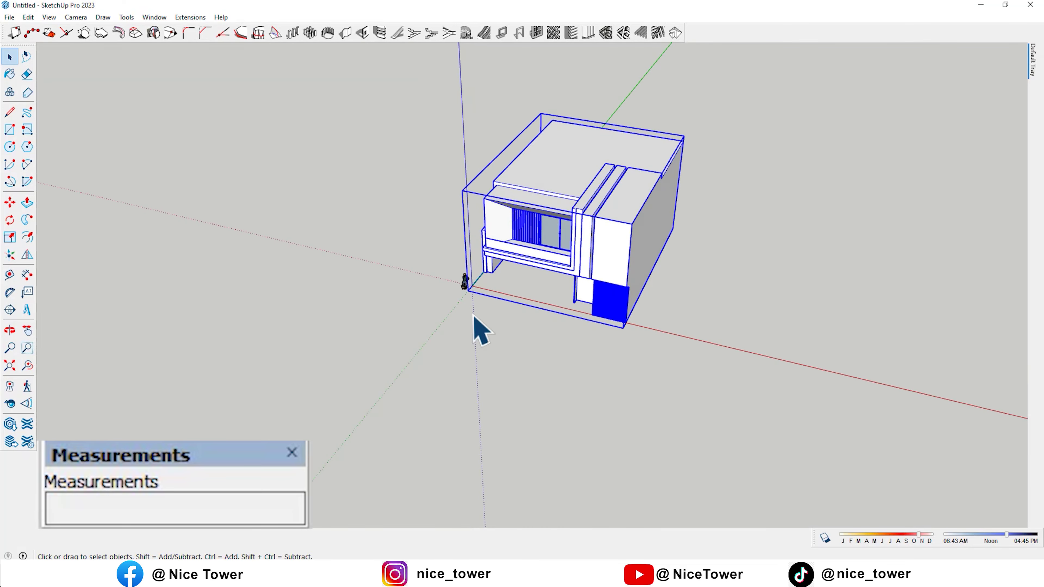
scroll(475, 334, up, 5)
middle_drag(481, 356, 477, 276)
Draw a large ground rectangle from the origin and push/pull it into a thick slab
click(468, 268)
scroll(757, 217, down, 5)
mouse_move(758, 216)
middle_down()
mouse_move(694, 256)
mouse_move(827, 168)
middle_up()
click(895, 145)
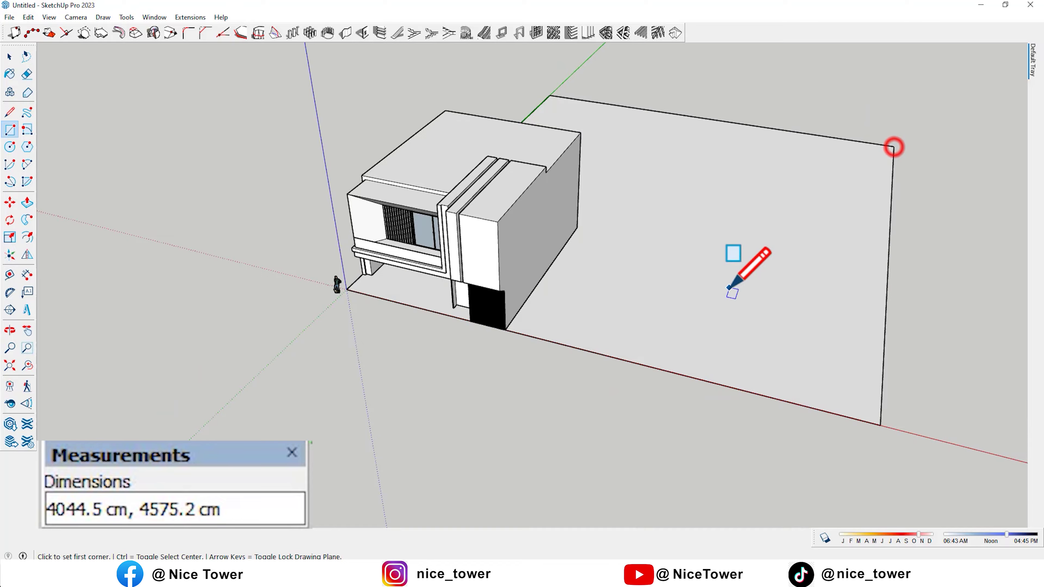
middle_drag(727, 280, 693, 250)
scroll(692, 249, up, 2)
key(p)
click(692, 257)
click(691, 284)
Move the ground slab so it sits under the house
key(space)
click(614, 268)
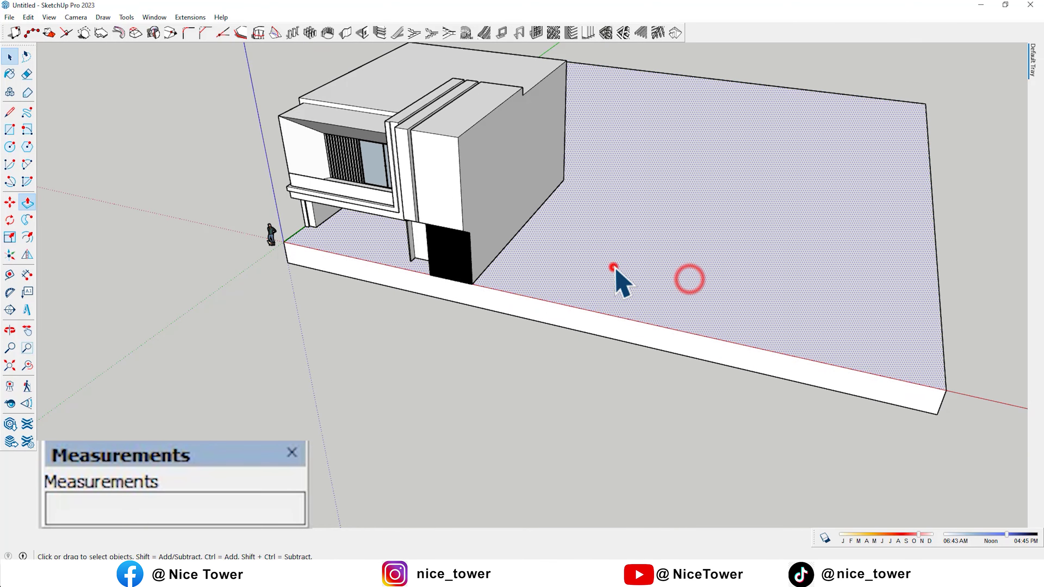
drag(658, 200, 603, 297)
click(691, 339)
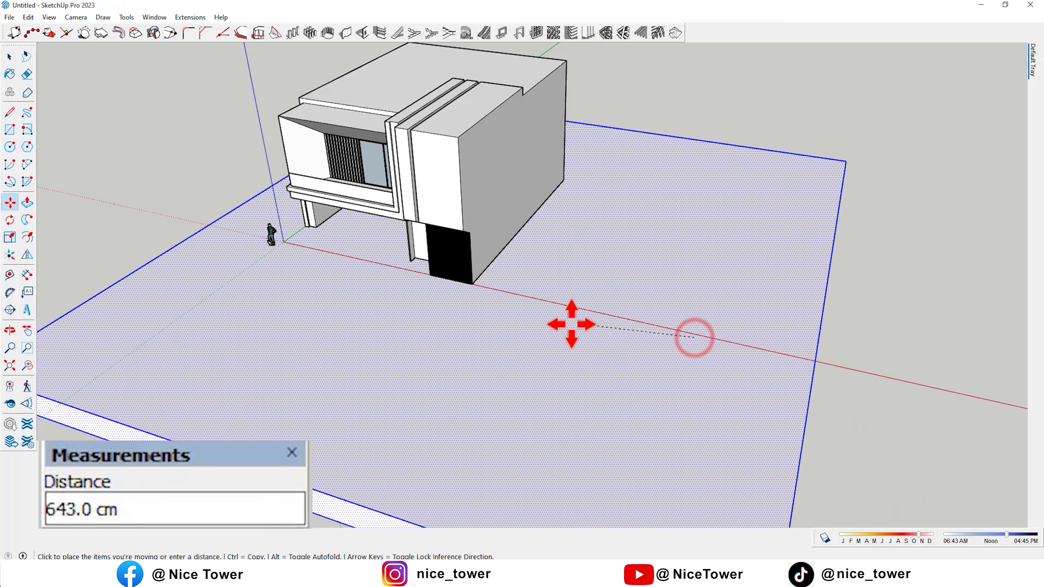
click(531, 298)
middle_drag(531, 298, 709, 309)
scroll(478, 287, up, 3)
scroll(401, 168, up, 3)
key(space)
middle_drag(591, 270, 506, 222)
Draw a rectangle on the slab from the wall corner in front of the house
key(r)
click(446, 109)
scroll(446, 110, down, 2)
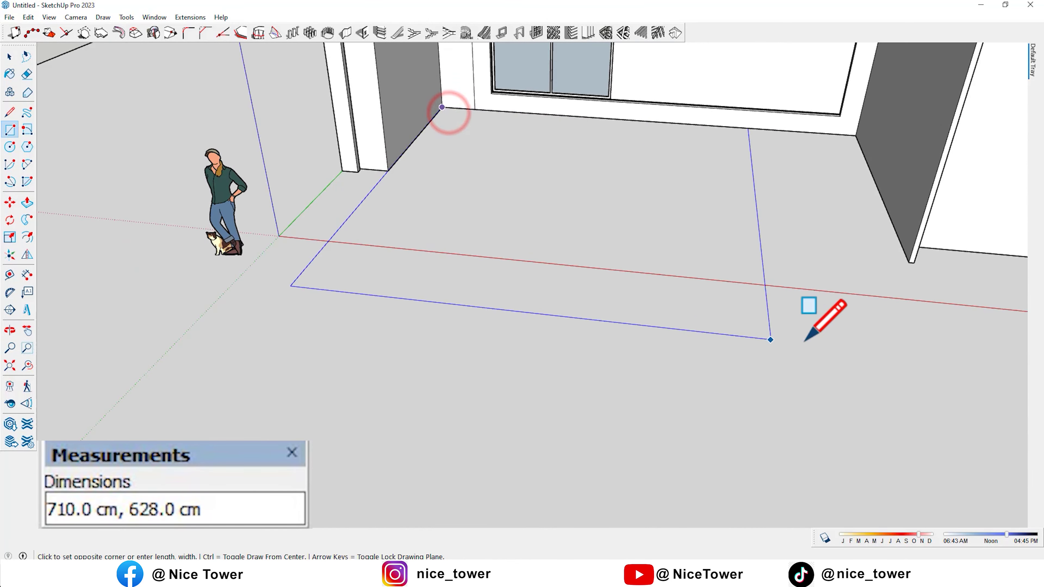
middle_drag(792, 314, 793, 271)
click(801, 247)
Move the rectangle's front edge outward and add a second rectangle in front of it
key(space)
scroll(611, 322, down, 2)
click(575, 247)
middle_drag(552, 249, 307, 193)
click(328, 191)
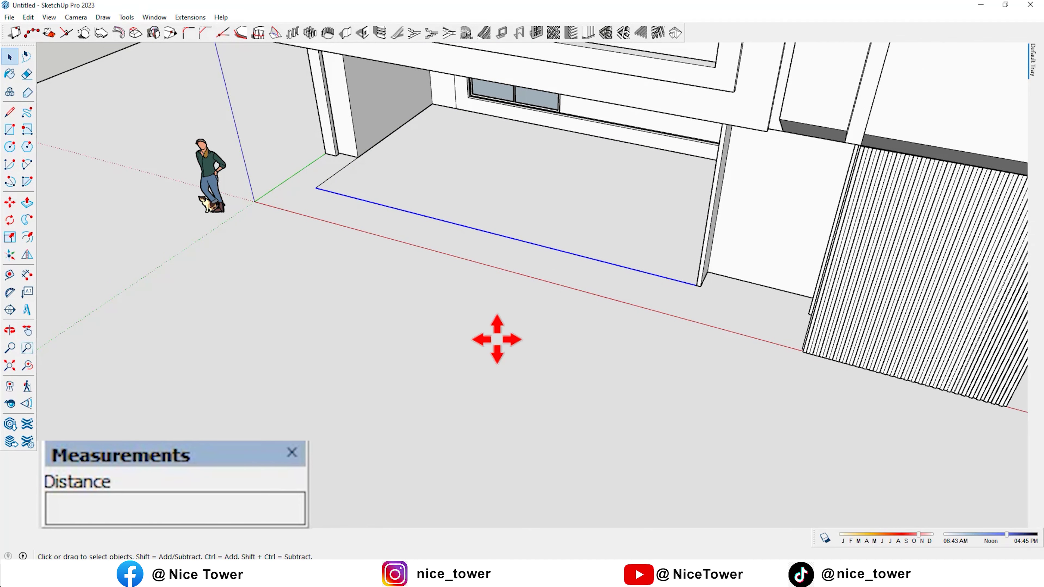
scroll(434, 383, down, 2)
scroll(454, 285, down, 2)
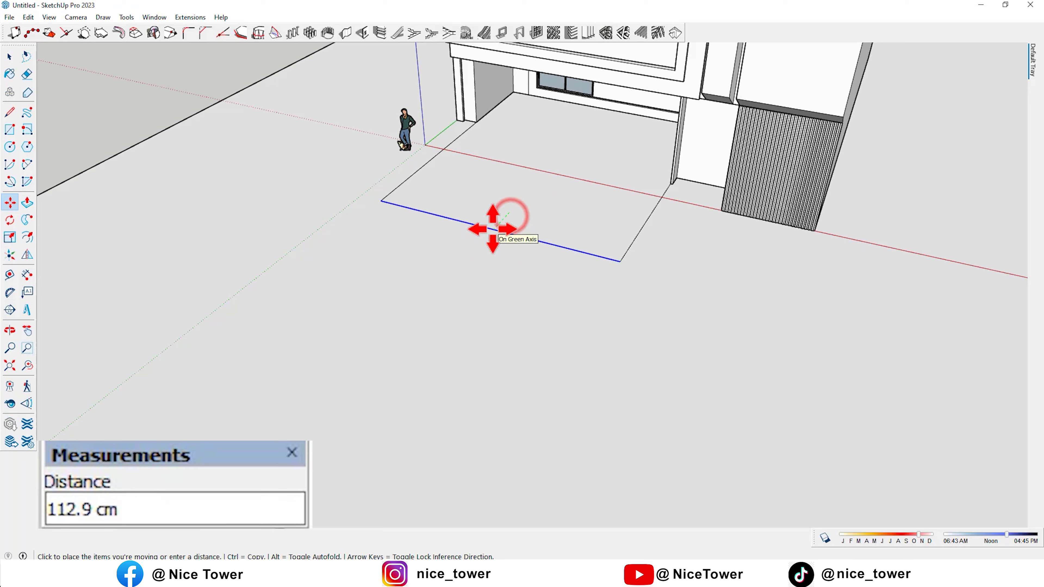
mouse_move(490, 263)
middle_down()
mouse_move(508, 256)
mouse_move(495, 256)
middle_up()
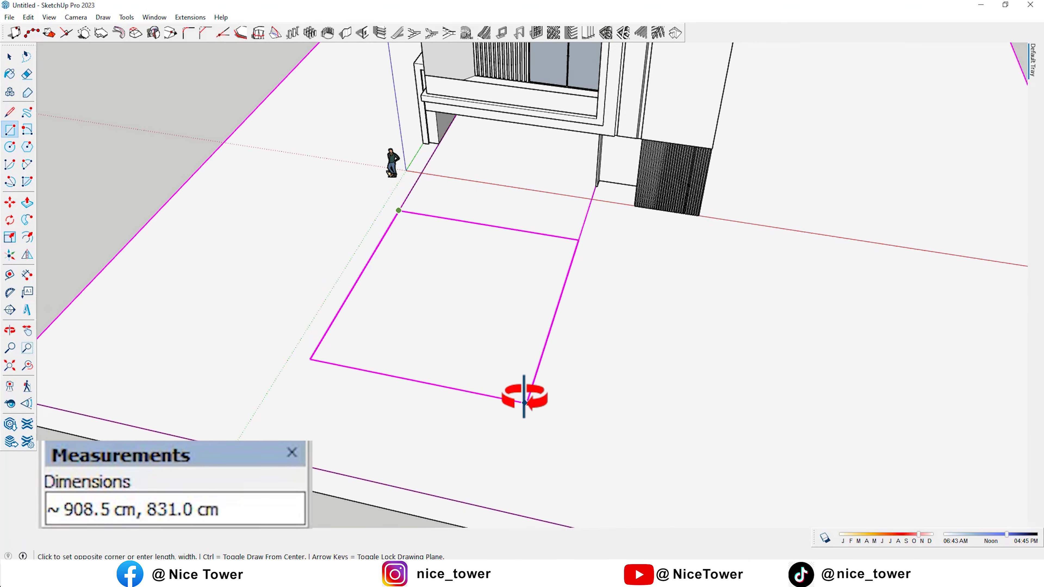
middle_drag(524, 397, 538, 337)
click(544, 325)
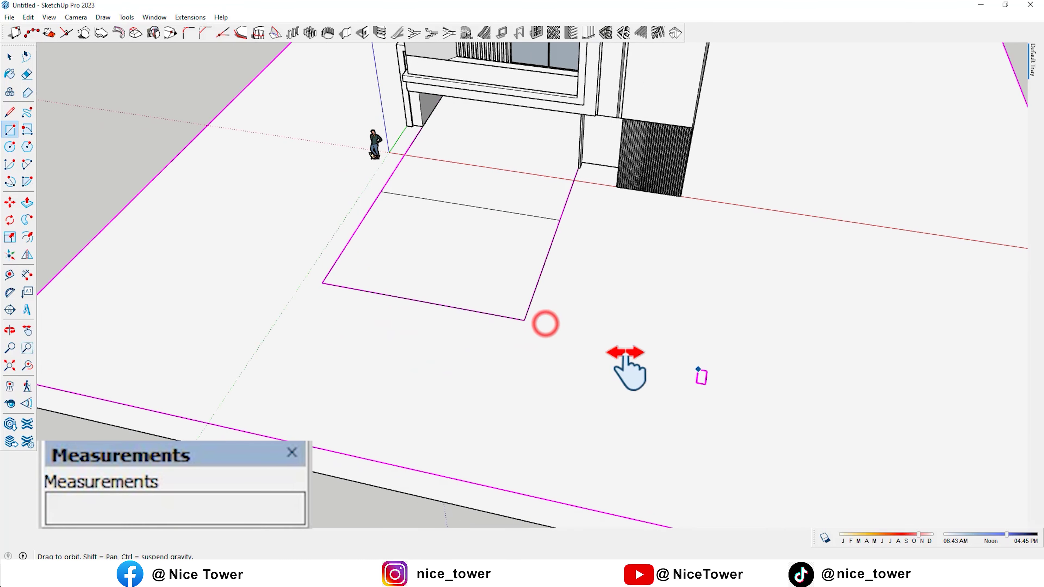
Draw a strip rectangle along the base of the ribbed wall
shift+middle_drag(629, 362, 532, 224)
scroll(490, 175, up, 3)
scroll(357, 128, up, 3)
scroll(357, 127, up, 3)
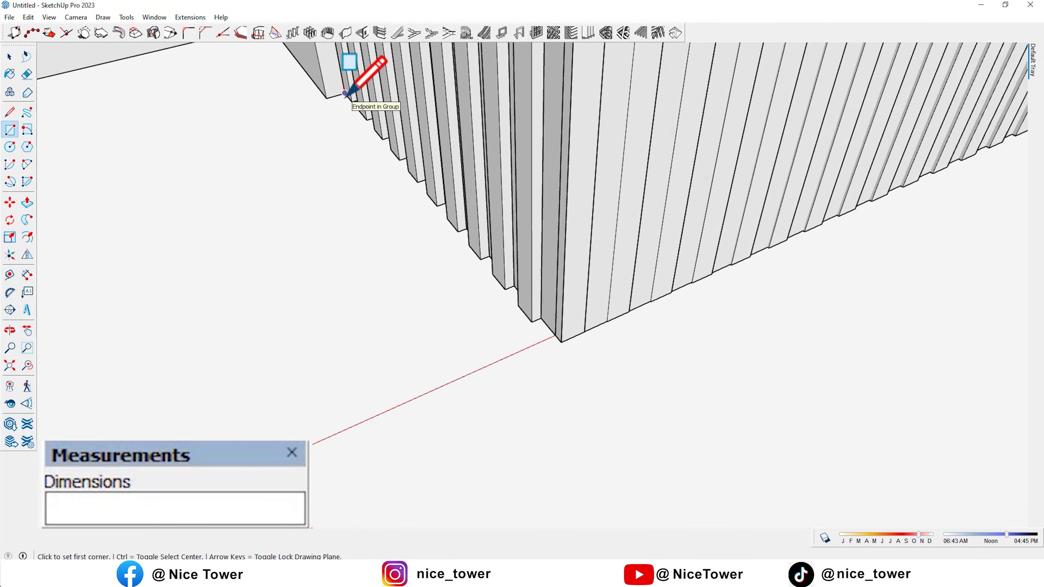
scroll(535, 412, down, 3)
shift+middle_drag(487, 373, 466, 186)
scroll(534, 247, down, 2)
scroll(475, 304, up, 3)
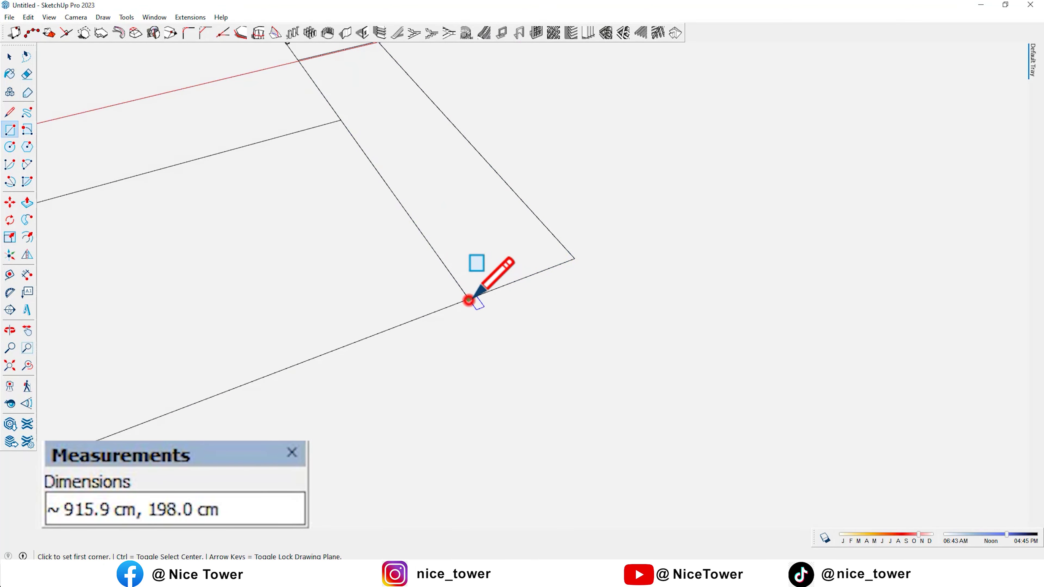
scroll(377, 261, down, 3)
middle_drag(545, 273, 589, 240)
scroll(573, 177, up, 3)
scroll(596, 203, up, 2)
mouse_move(591, 190)
middle_down()
mouse_move(473, 156)
mouse_move(560, 237)
middle_up()
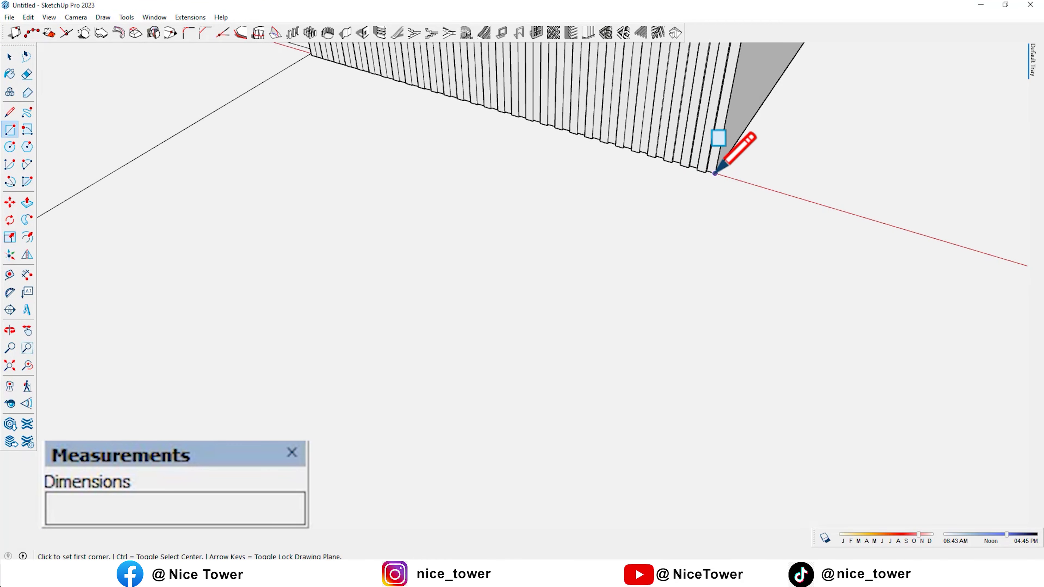
mouse_move(701, 179)
shift+middle_down()
mouse_move(372, 276)
mouse_move(552, 261)
shift+middle_up()
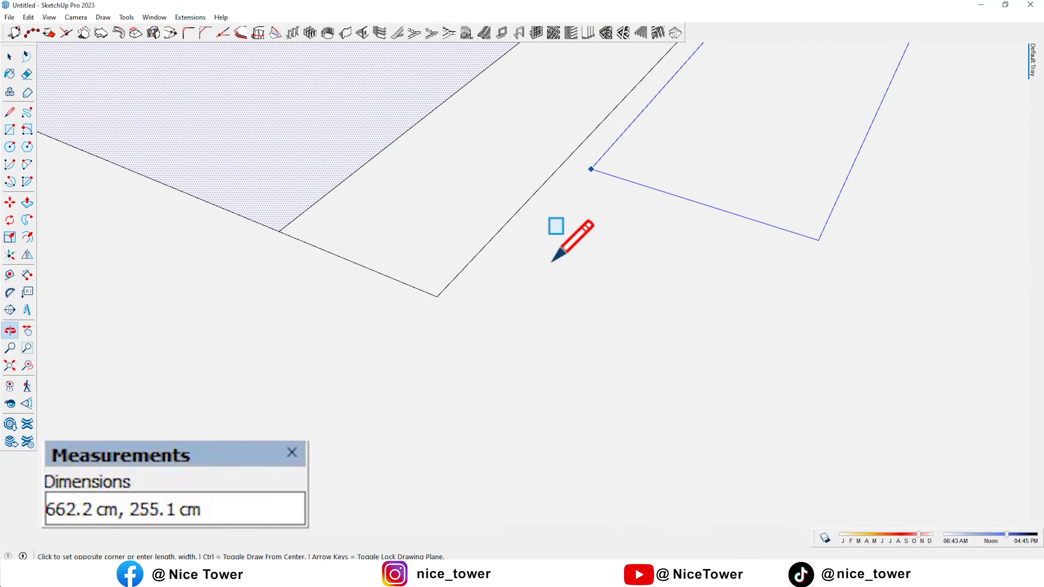
click(436, 297)
Orbit out to review the building and the new slab outlines
scroll(562, 343, down, 3)
mouse_move(561, 342)
middle_down()
mouse_move(541, 257)
mouse_move(433, 329)
mouse_move(715, 312)
mouse_move(554, 373)
mouse_move(545, 350)
middle_up()
scroll(587, 378, up, 2)
scroll(587, 378, up, 3)
key(p)
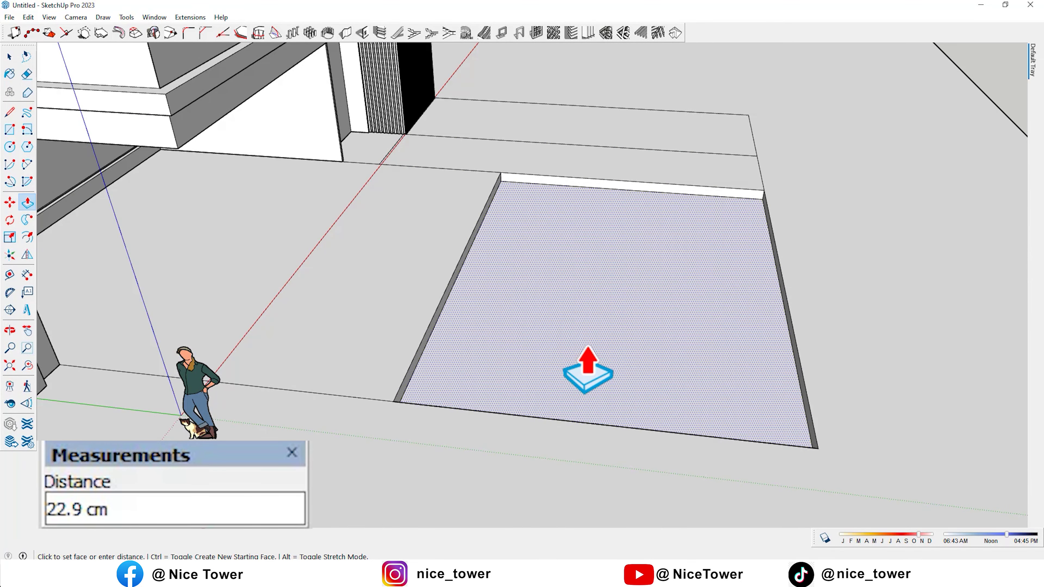
Enter a push/pull depth of 0 for the floor face
text(0)
key(Return)
middle_drag(585, 366, 532, 298)
scroll(595, 310, up, 5)
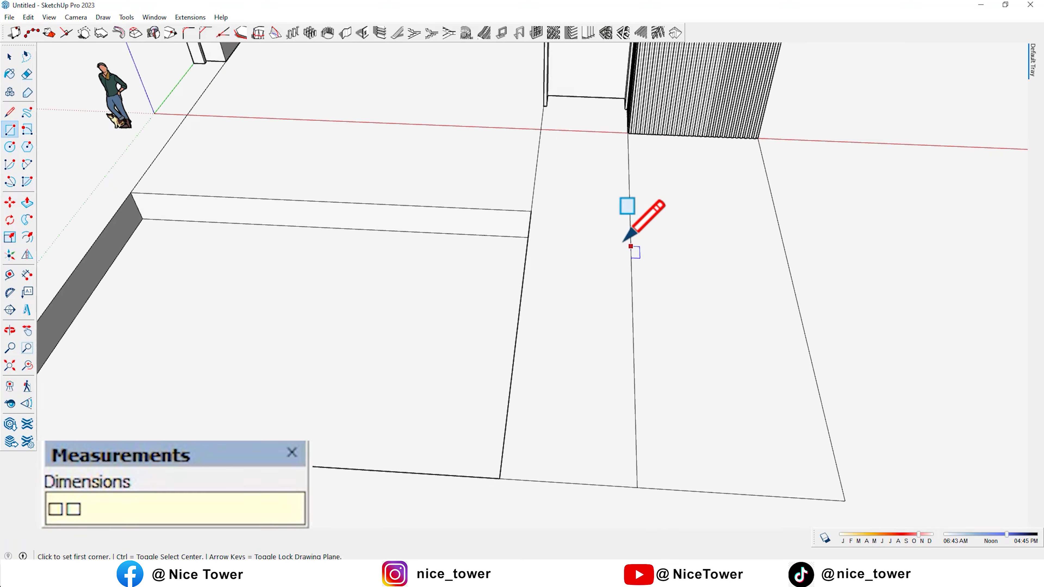
Move the first floor edge line 7 cm into its new position
key(r)
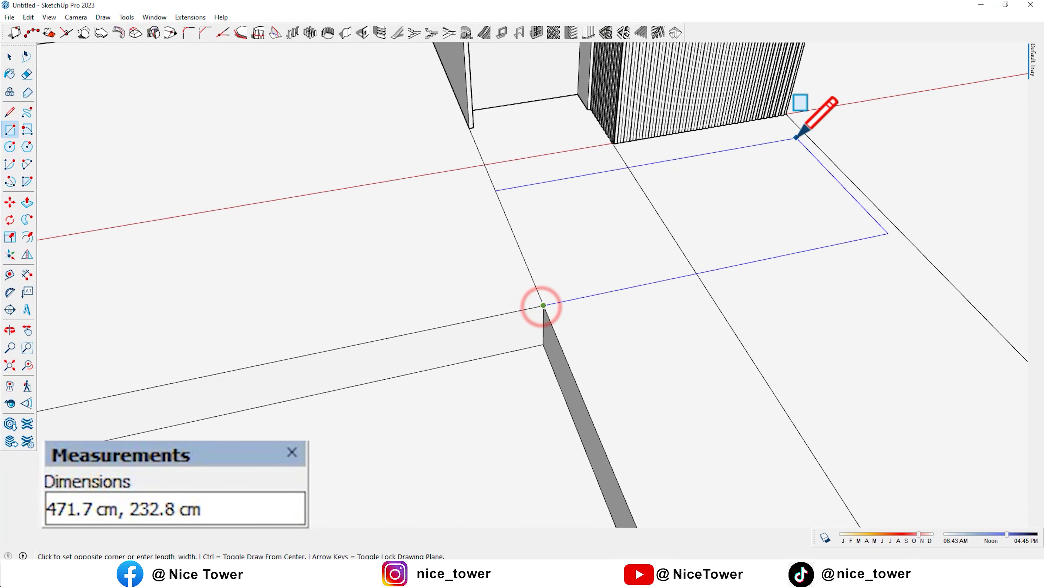
middle_drag(786, 114, 532, 150)
scroll(914, 298, up, 3)
scroll(753, 189, up, 2)
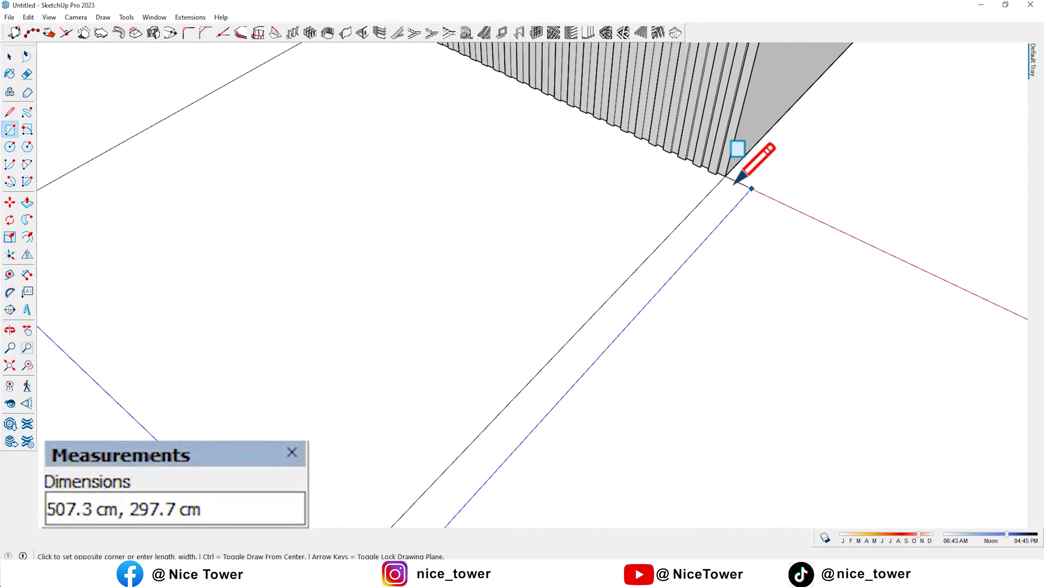
mouse_move(726, 177)
middle_down()
mouse_move(524, 273)
mouse_move(678, 284)
mouse_move(613, 303)
mouse_move(616, 292)
mouse_move(910, 271)
middle_up()
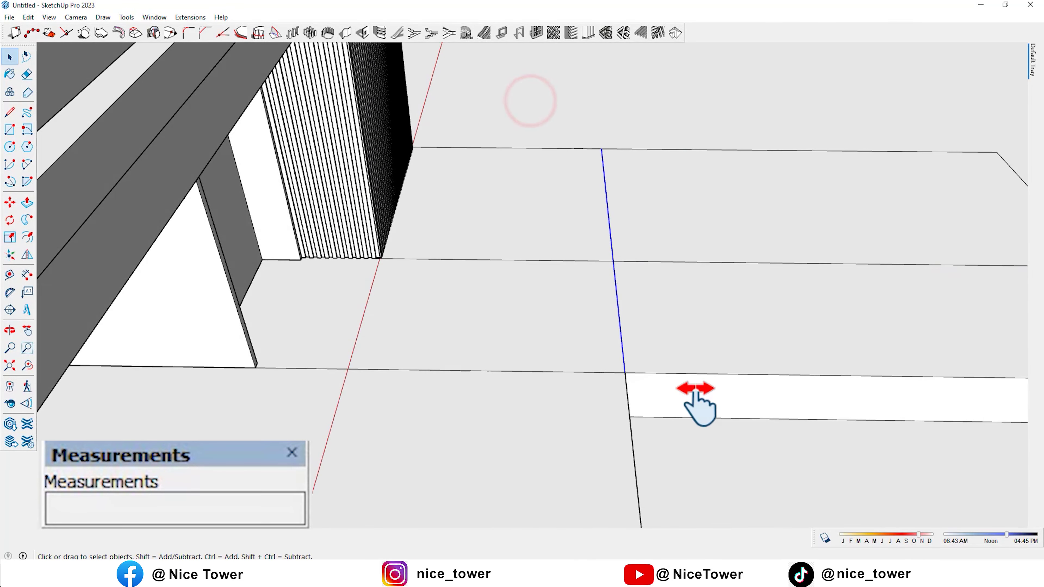
shift+middle_drag(699, 405, 619, 368)
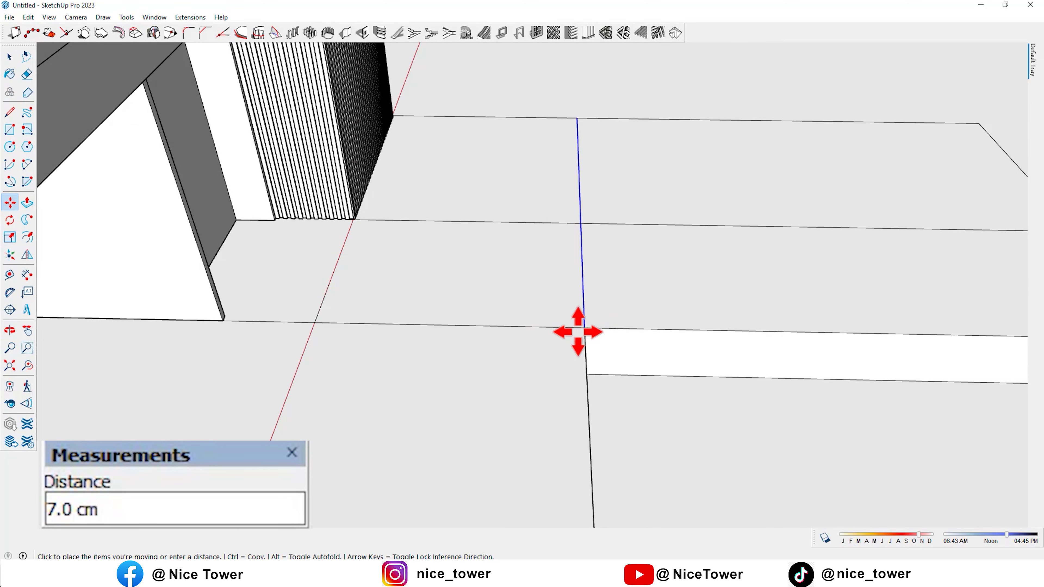
click(579, 331)
Move a second floor edge line 102.6 cm to form the step edge
middle_drag(641, 303, 510, 314)
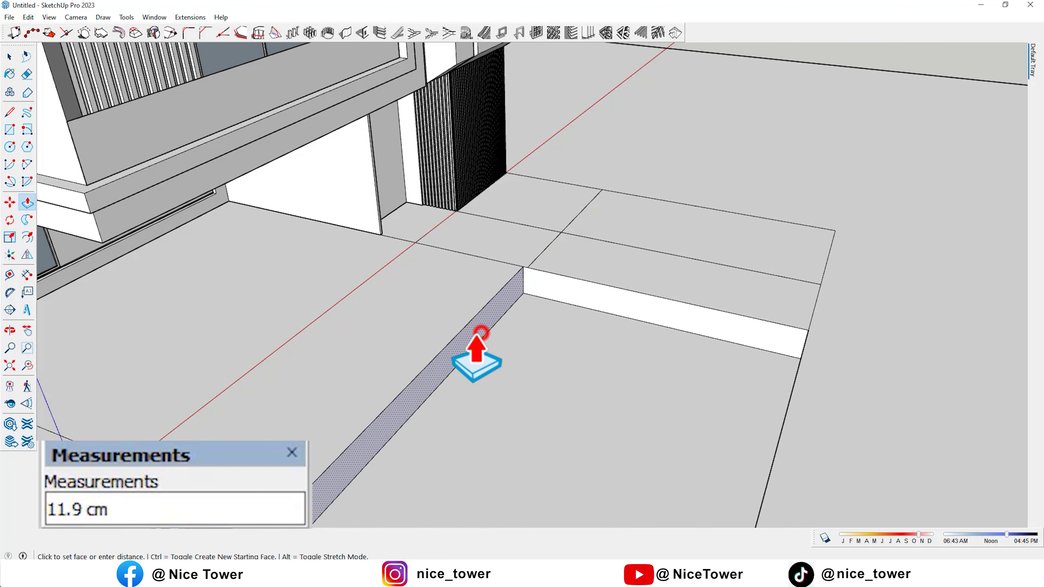
scroll(512, 310, down, 3)
key(space)
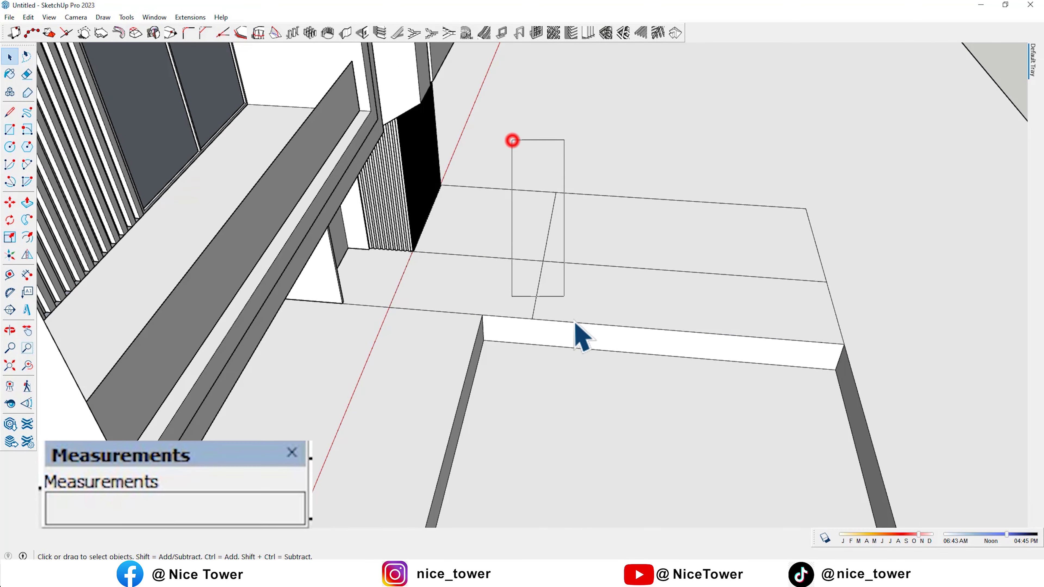
click(538, 313)
scroll(535, 352, up, 3)
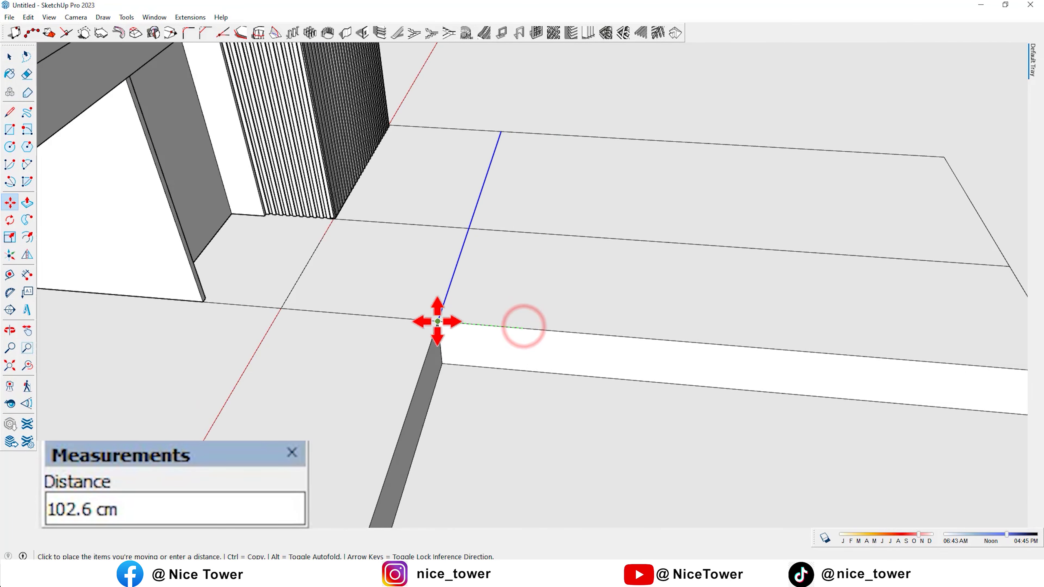
click(437, 321)
middle_drag(437, 321, 481, 270)
mouse_move(408, 203)
middle_down()
mouse_move(579, 256)
mouse_move(559, 210)
mouse_move(559, 264)
mouse_move(863, 310)
mouse_move(758, 325)
mouse_move(657, 210)
middle_up()
key(r)
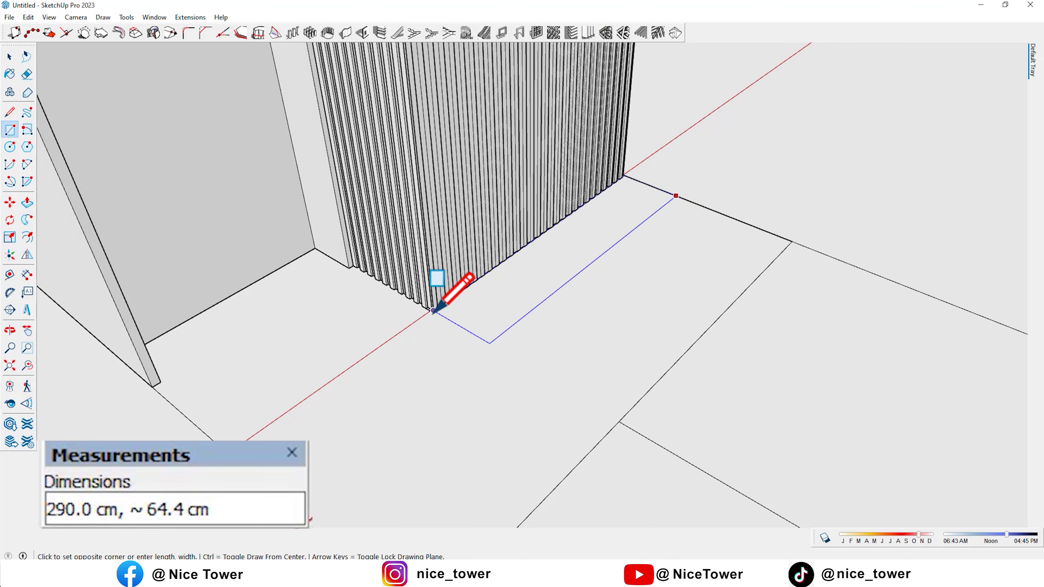
Raise the 290 cm rectangle at the grooved wall base into a 20.5 cm block
middle_drag(645, 341, 610, 350)
drag(538, 341, 509, 338)
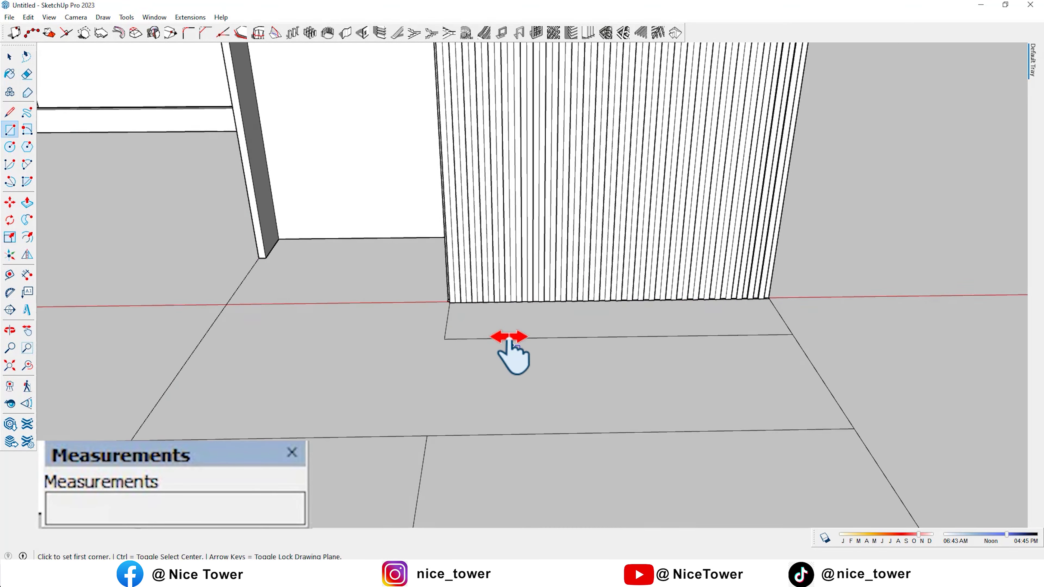
key(r)
key(p)
click(514, 350)
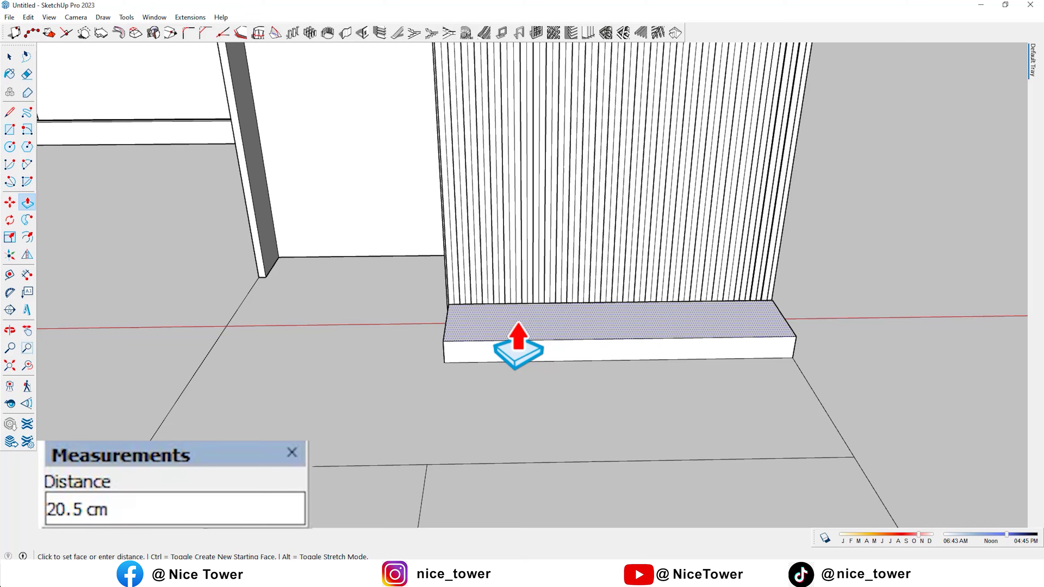
mouse_move(516, 321)
middle_down()
mouse_move(485, 364)
mouse_move(536, 385)
mouse_move(542, 348)
mouse_move(643, 392)
middle_up()
Offset the block's top face inward to form the planter rim
key(f)
click(484, 369)
key(p)
scroll(546, 370, down, 3)
Draw a long strip rectangle along the floor edge beside the steps
key(r)
click(478, 222)
middle_drag(516, 251, 479, 323)
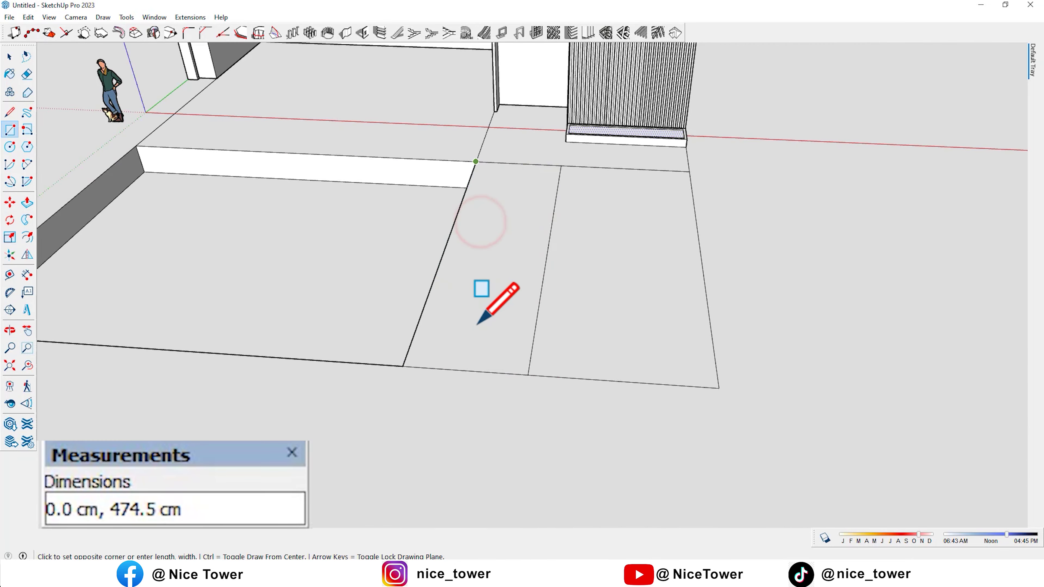
click(431, 367)
shift+middle_drag(432, 367, 633, 311)
scroll(540, 291, down, 2)
mouse_move(541, 291)
shift+middle_down()
mouse_move(510, 249)
mouse_move(638, 217)
shift+middle_up()
scroll(770, 243, up, 5)
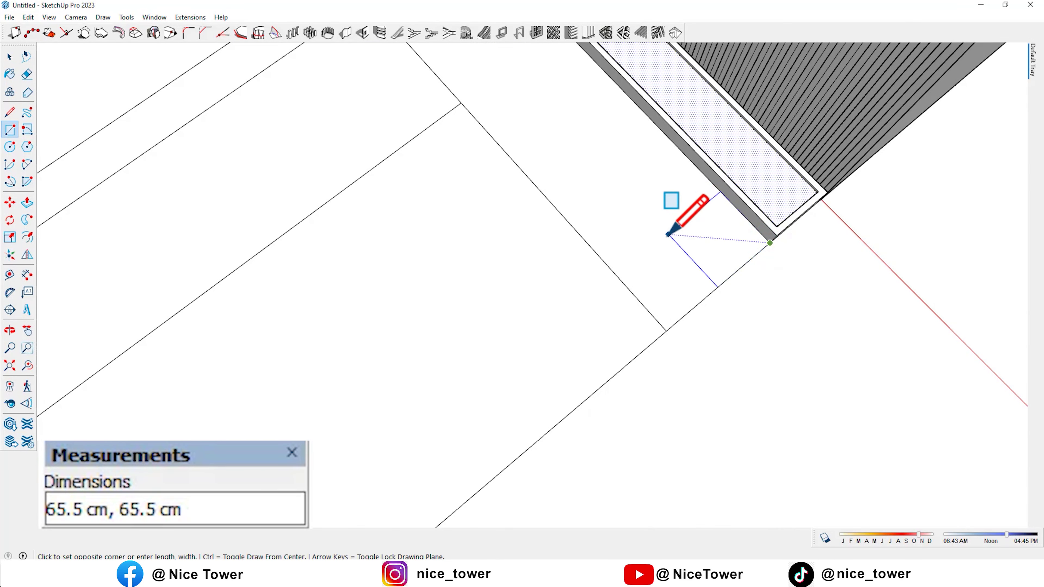
scroll(669, 235, down, 3)
shift+middle_drag(793, 94, 540, 300)
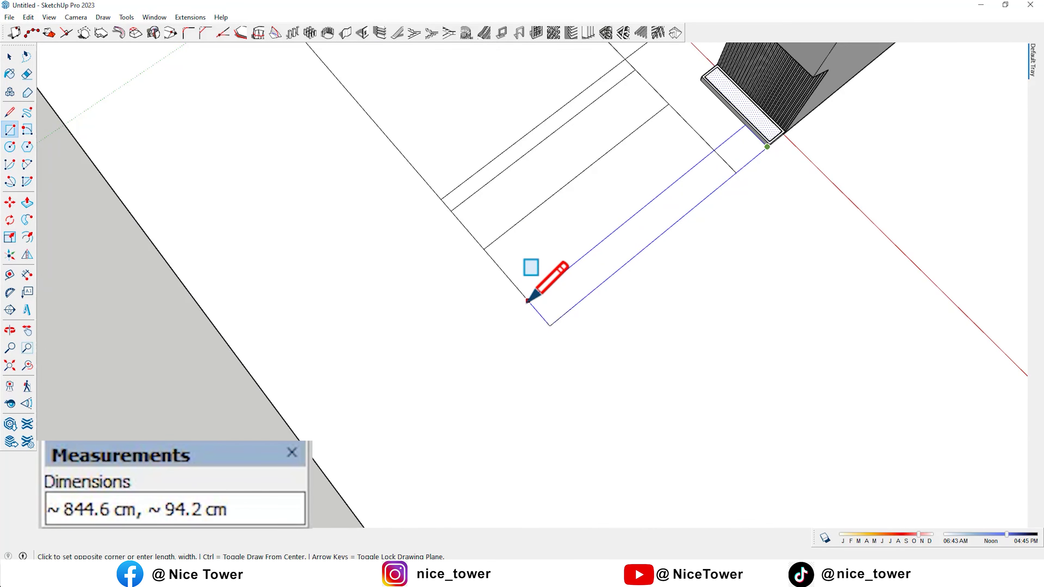
click(532, 306)
Erase a stray corner edge and raise the strip to 20.5 cm
shift+middle_drag(554, 270, 557, 221)
key(e)
scroll(574, 244, up, 2)
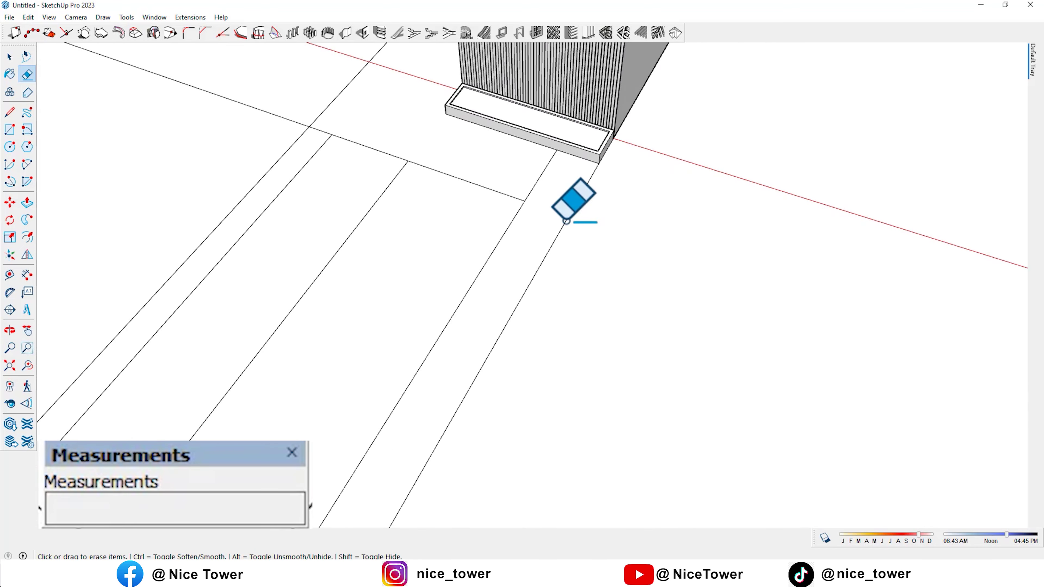
key(p)
click(564, 198)
click(599, 148)
mouse_move(599, 149)
middle_down()
mouse_move(639, 139)
mouse_move(566, 296)
mouse_move(648, 280)
mouse_move(574, 198)
mouse_move(566, 279)
mouse_move(566, 202)
middle_up()
Offset the strip's top face and draw a line closing off its end
key(f)
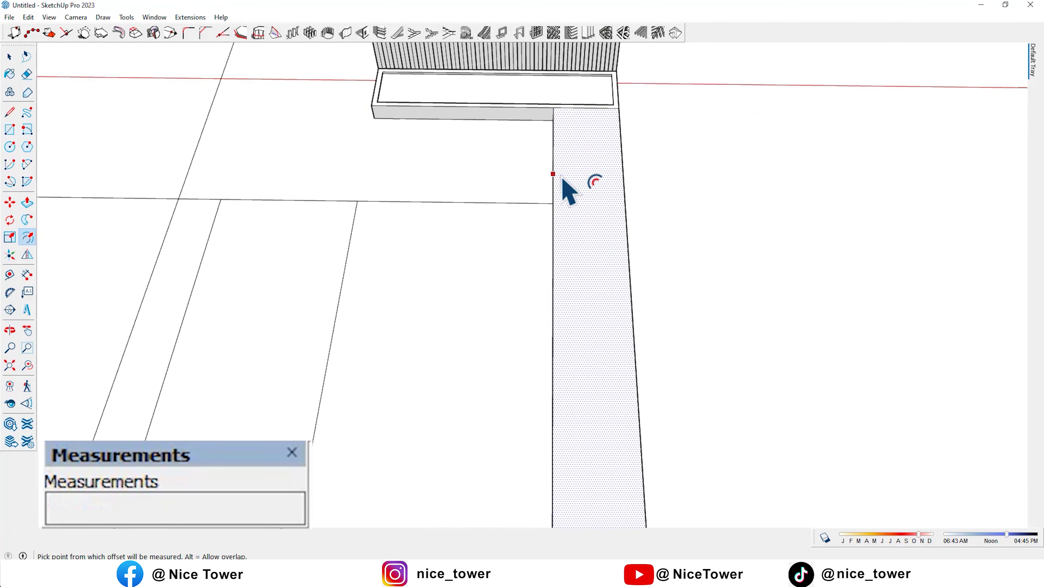
scroll(554, 116, up, 2)
mouse_move(554, 116)
middle_down()
mouse_move(660, 280)
mouse_move(493, 284)
mouse_move(547, 313)
middle_up()
click(459, 241)
middle_drag(459, 240, 557, 133)
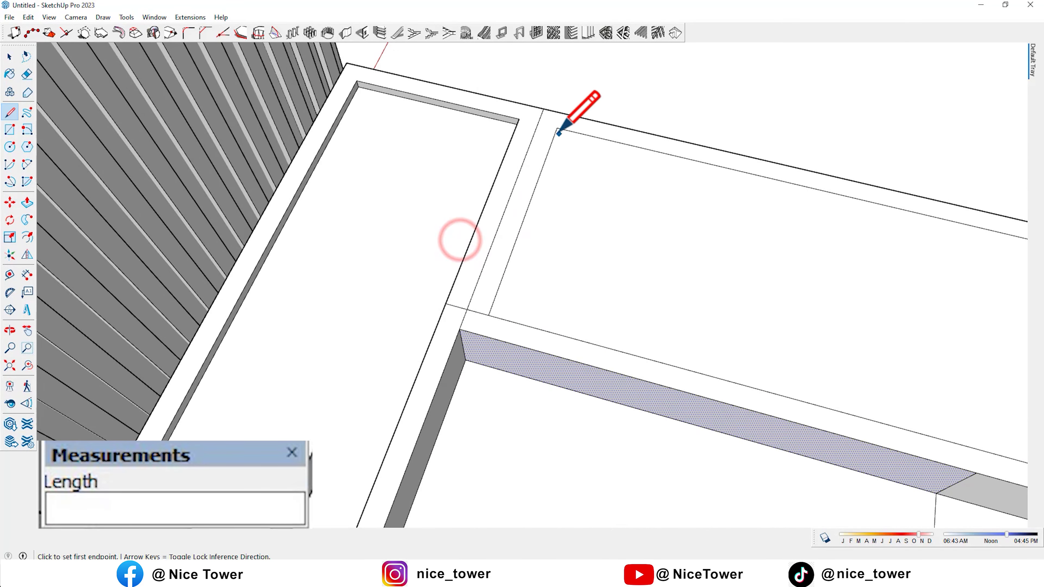
middle_drag(534, 209, 498, 236)
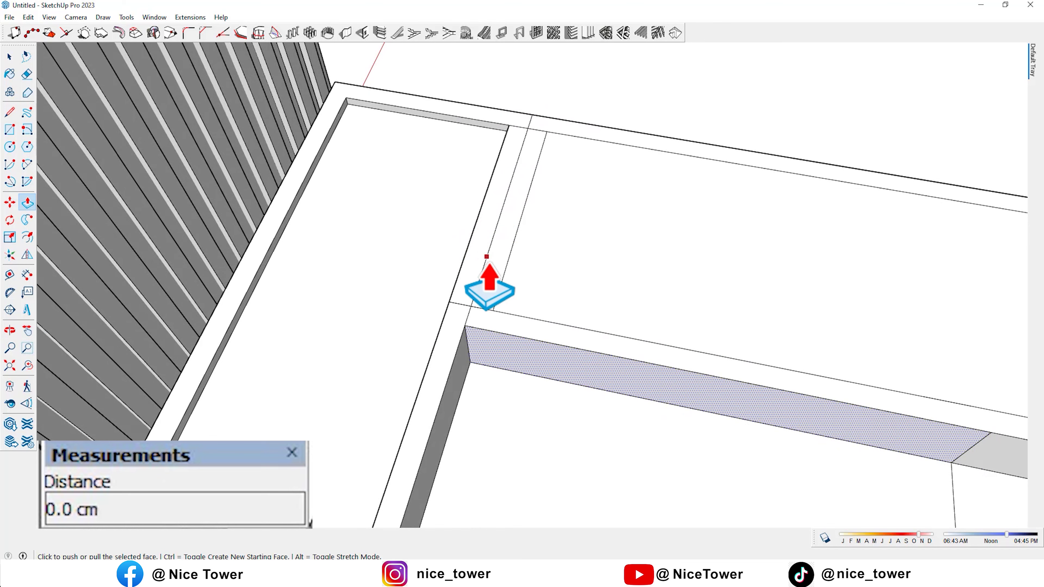
Push the inner strip face down and erase the leftover edge along the strip
click(481, 252)
key(e)
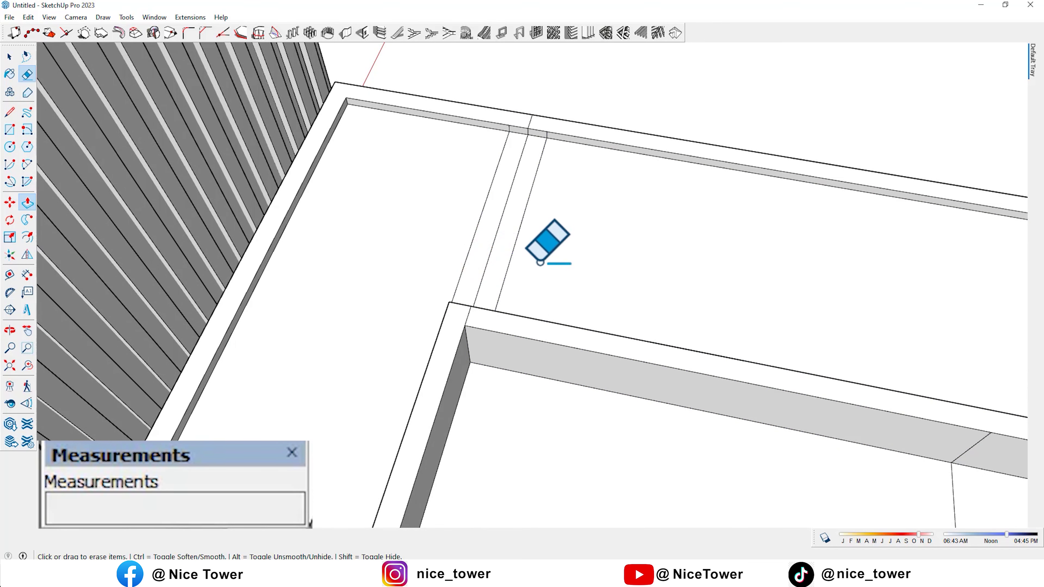
scroll(525, 222, up, 2)
scroll(559, 152, up, 2)
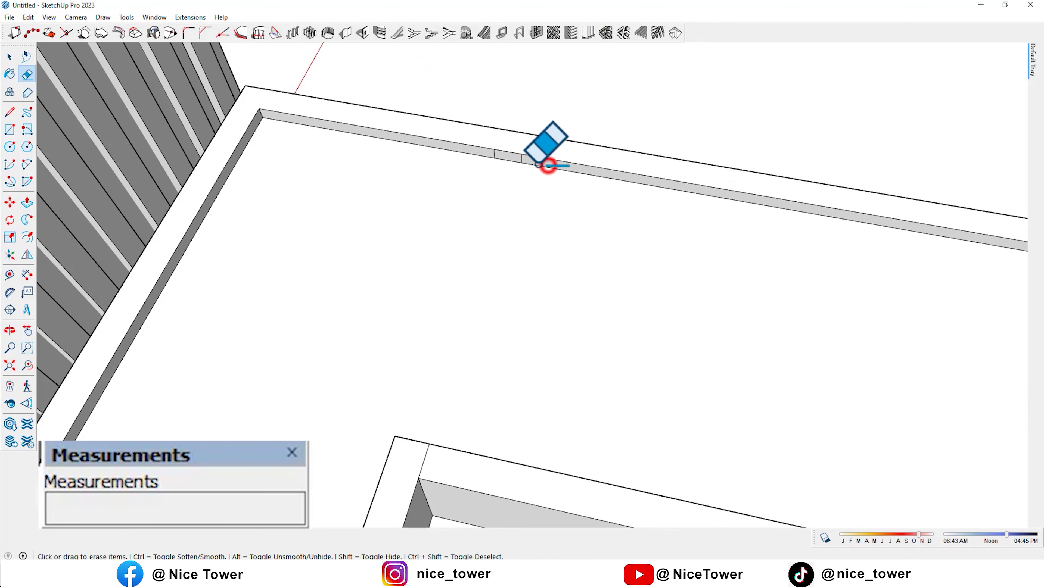
click(522, 161)
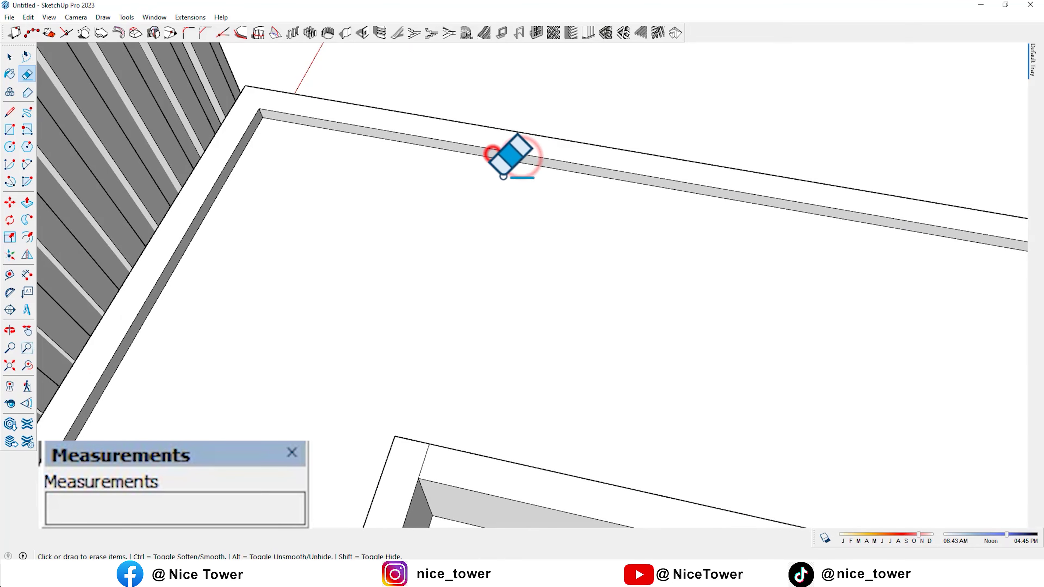
Orbit out to check the L-shaped rimmed planter, then zoom back to the strip
scroll(496, 158, down, 3)
middle_drag(422, 342, 583, 273)
scroll(637, 307, down, 5)
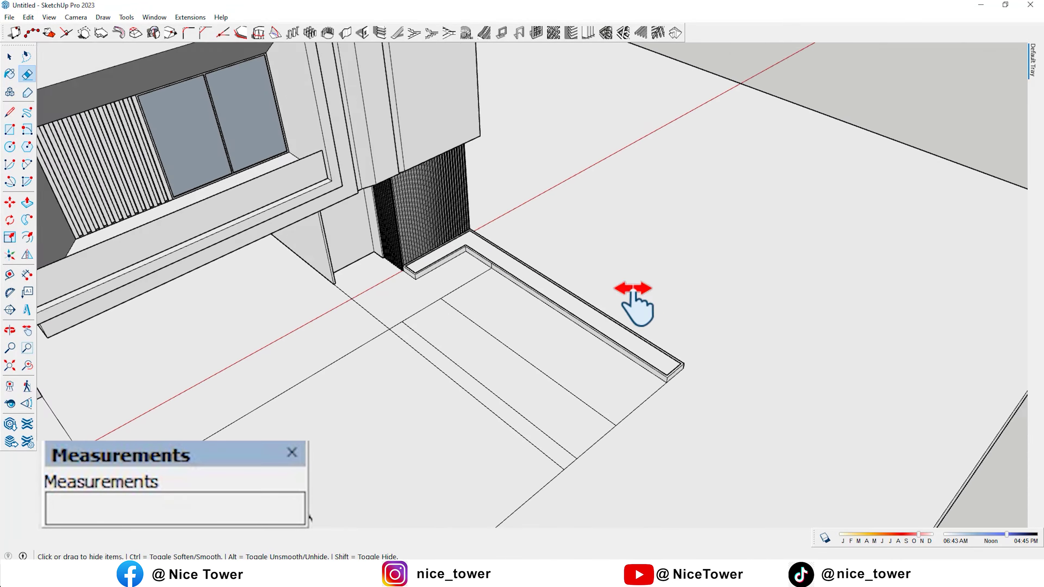
scroll(483, 303, up, 5)
middle_drag(482, 303, 494, 373)
scroll(500, 372, up, 2)
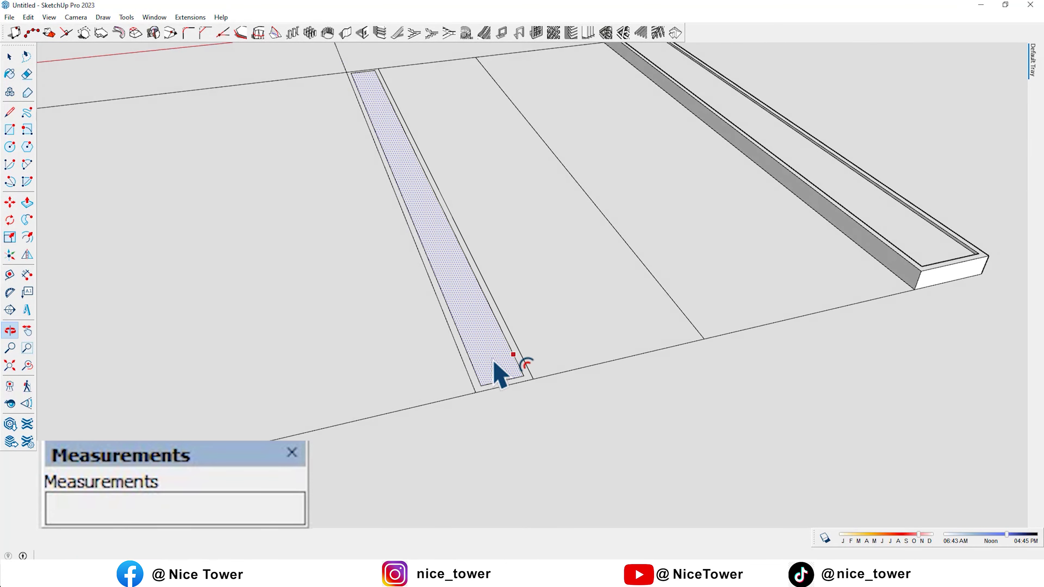
Draw a rectangle strip spanning the sunken area between the two borders
scroll(495, 362, up, 2)
scroll(483, 345, down, 5)
mouse_move(606, 385)
shift+middle_down()
mouse_move(567, 345)
mouse_move(489, 366)
mouse_move(570, 326)
mouse_move(613, 334)
shift+middle_up()
key(e)
shift+middle_drag(641, 297, 582, 275)
scroll(532, 231, up, 1)
key(r)
scroll(532, 230, up, 1)
click(479, 163)
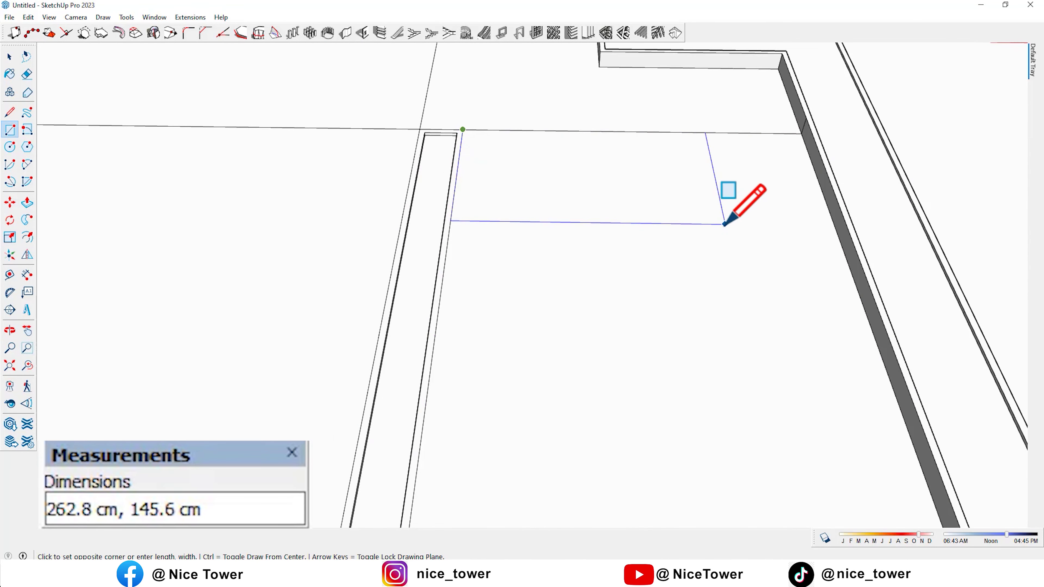
click(834, 232)
middle_drag(835, 232, 704, 272)
scroll(578, 233, down, 3)
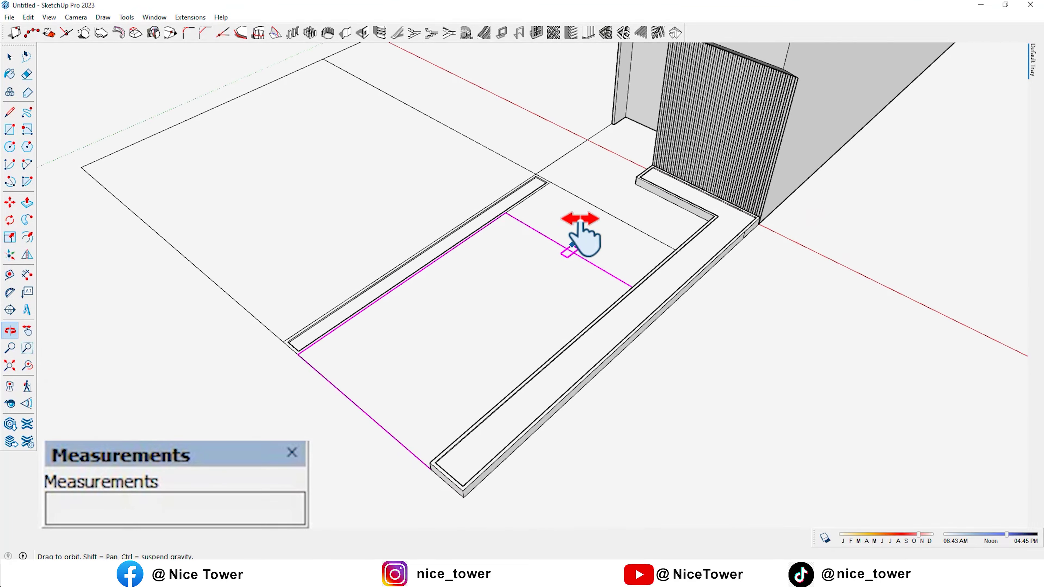
Copy the strip across the sunken area as a 3X array of equal strips
key(space)
click(578, 233)
scroll(575, 263, up, 1)
key(ctrl)
click(687, 204)
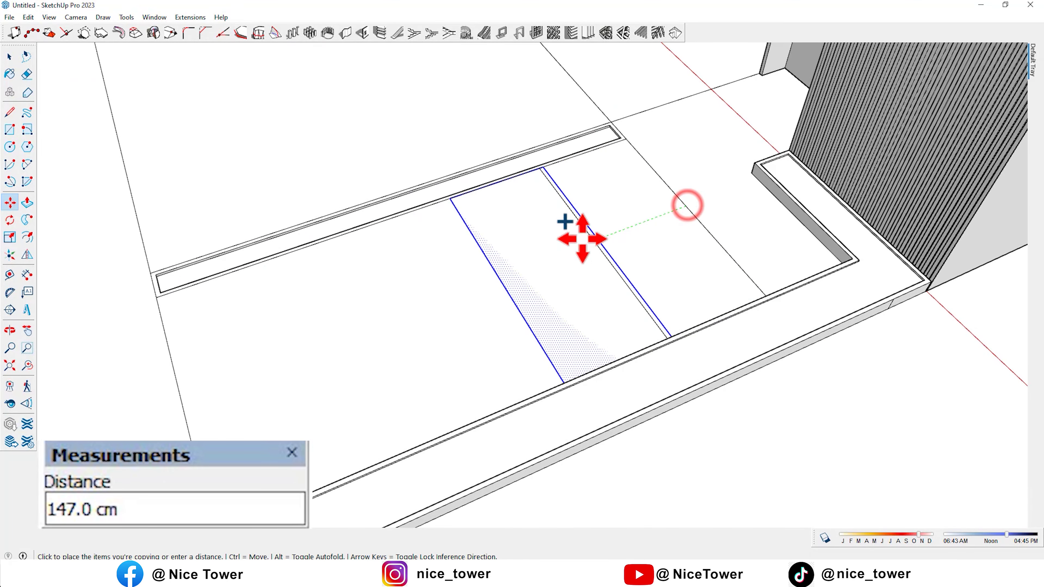
text(3)
key(Return)
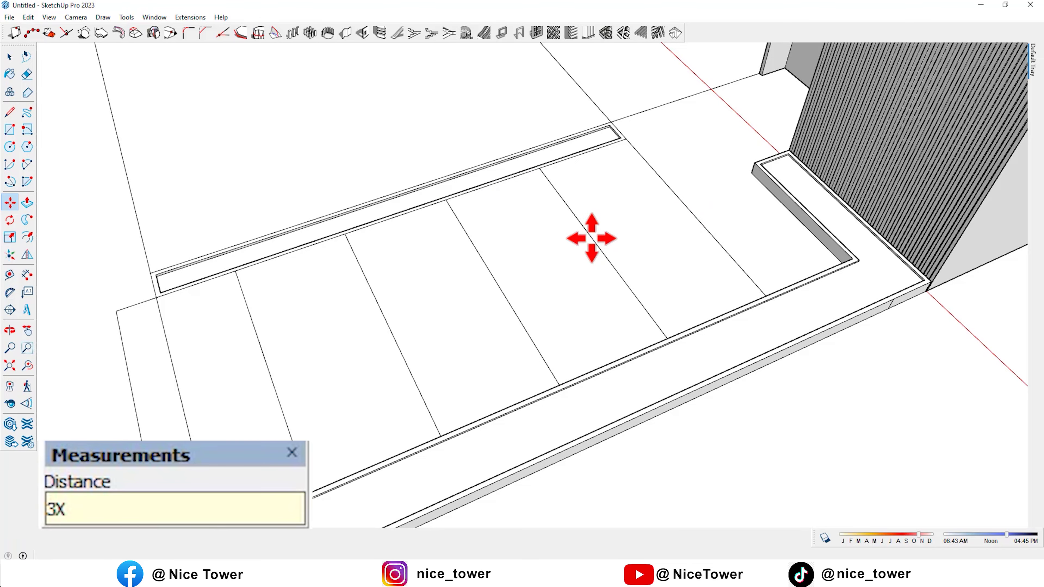
key(Return)
mouse_move(591, 238)
middle_down()
mouse_move(832, 227)
mouse_move(532, 164)
mouse_move(432, 292)
mouse_move(460, 263)
mouse_move(461, 282)
middle_up()
Push/Pull the strips up in 15 cm increments to form stepped levels
key(p)
click(482, 260)
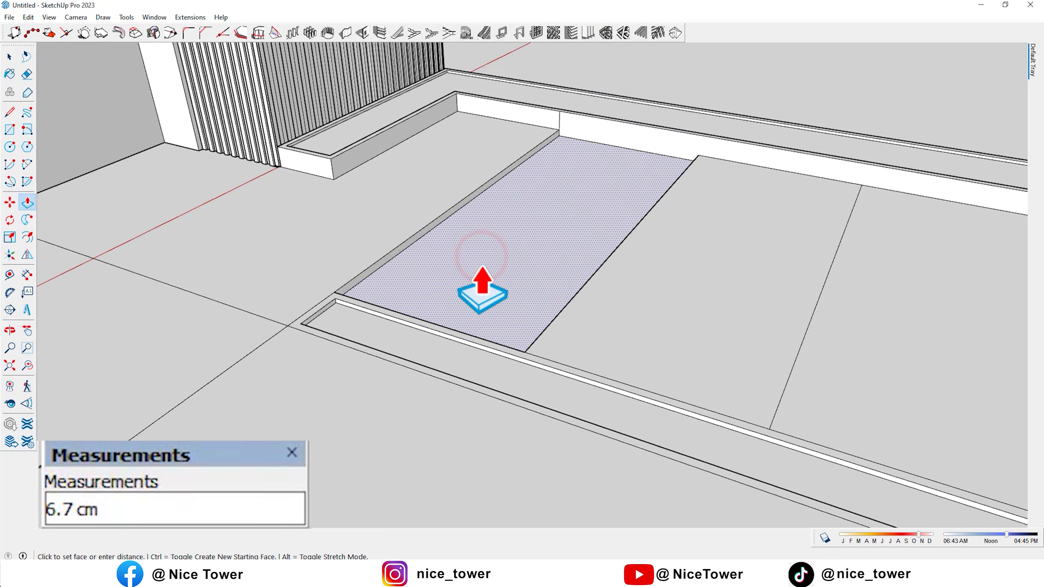
key(Return)
click(629, 298)
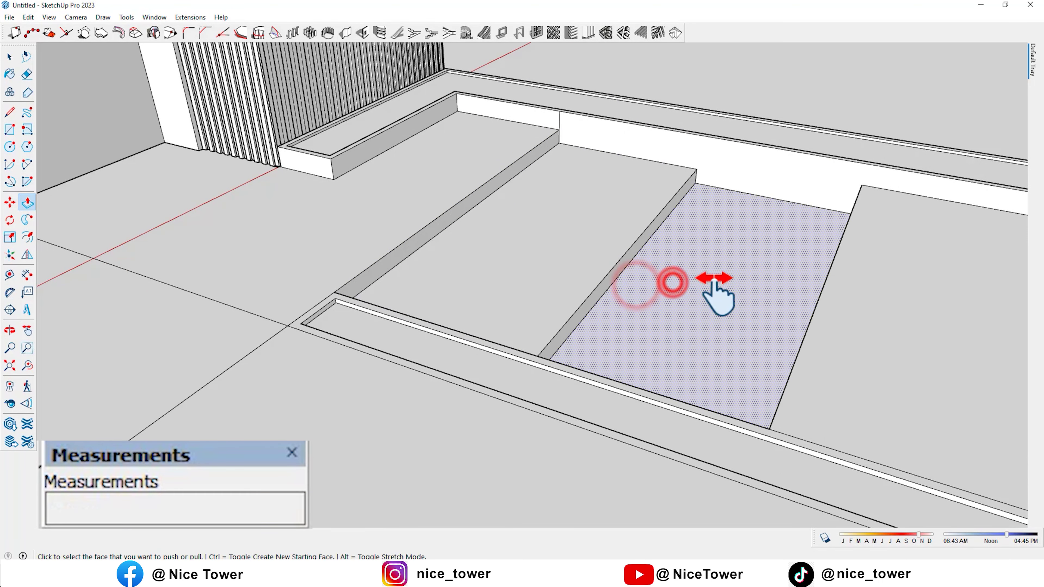
middle_drag(674, 284, 629, 226)
click(629, 226)
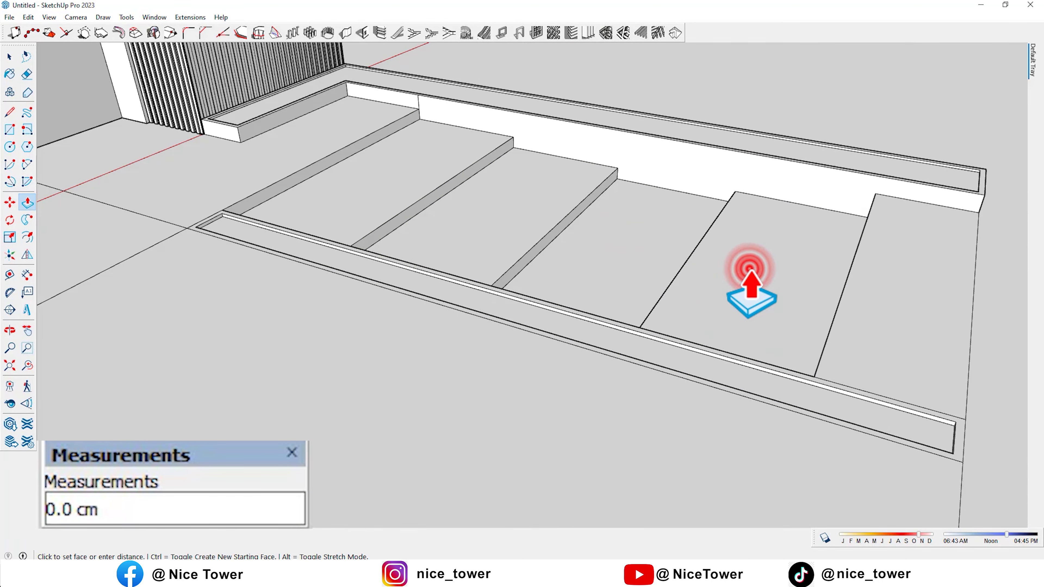
shift+middle_drag(746, 268, 700, 260)
click(706, 291)
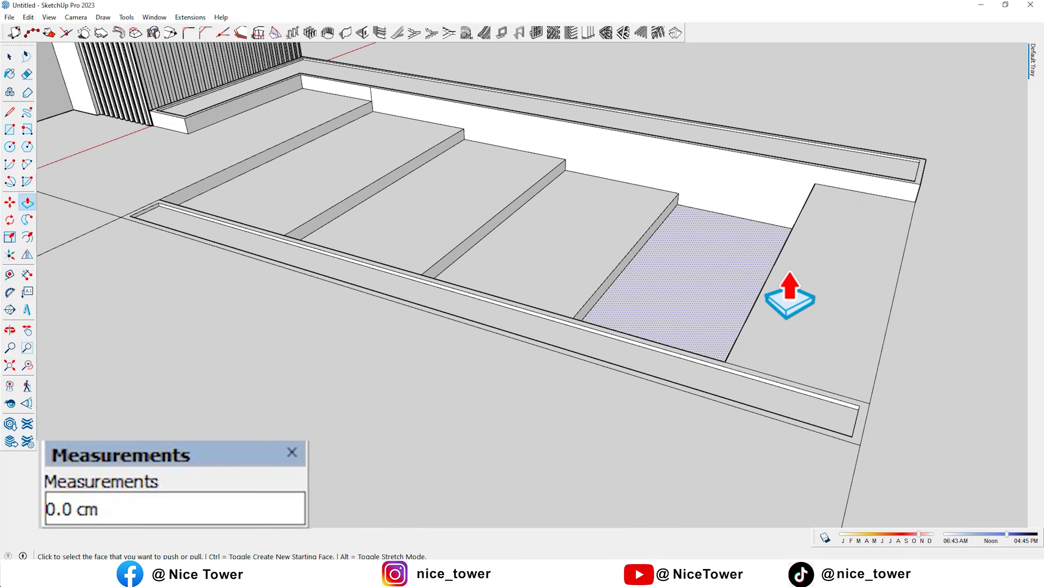
click(799, 267)
mouse_move(820, 305)
middle_down()
mouse_move(811, 275)
mouse_move(429, 289)
middle_up()
key(r)
middle_drag(944, 340, 873, 311)
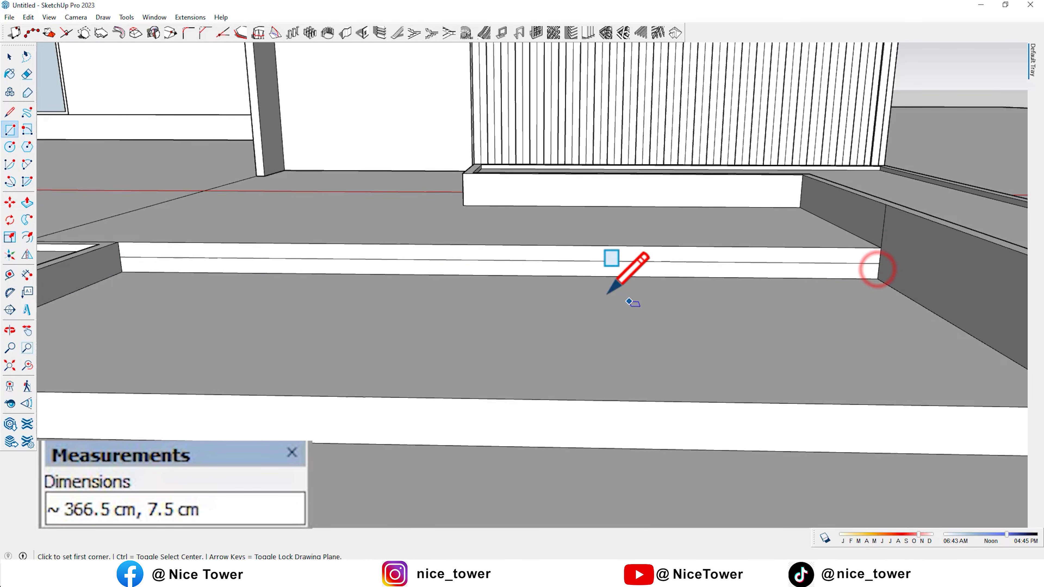
Finish a thin strip rectangle on the riser and move it down to the lower riser
click(616, 296)
key(space)
scroll(814, 306, down, 3)
scroll(812, 329, up, 3)
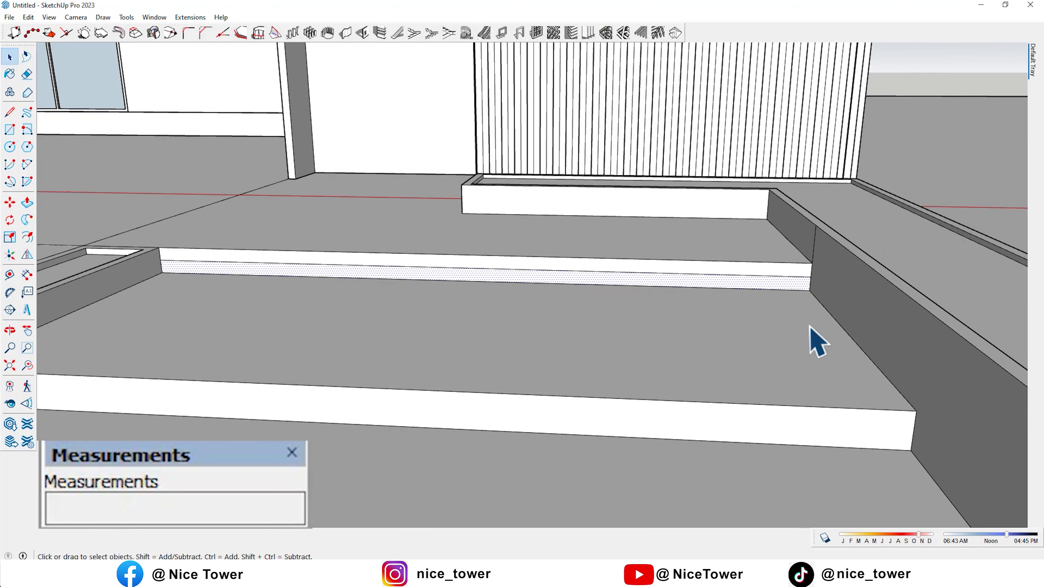
click(813, 296)
scroll(851, 338, down, 2)
click(853, 330)
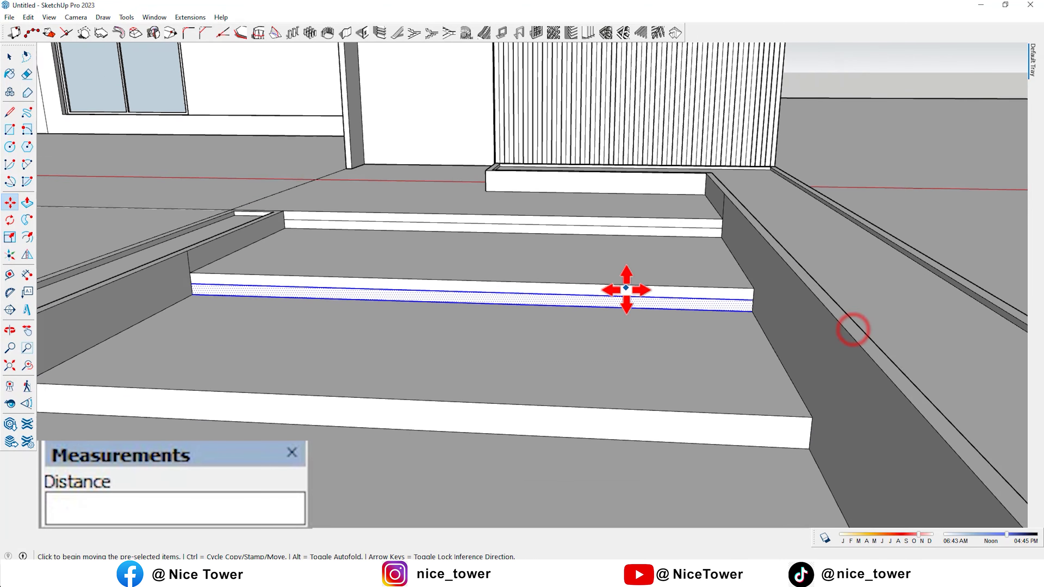
scroll(633, 329, down, 3)
mouse_move(641, 369)
middle_down()
mouse_move(804, 397)
mouse_move(828, 418)
mouse_move(687, 345)
middle_up()
scroll(442, 245, up, 5)
scroll(512, 268, up, 3)
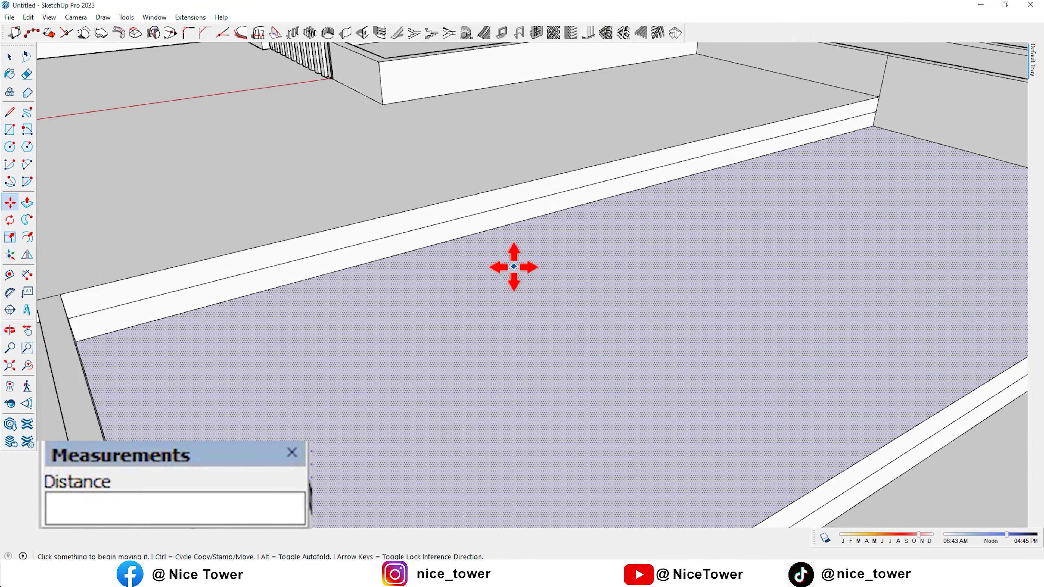
Pull the pit floor and the next tread up 10 cm each
key(p)
drag(545, 210, 519, 204)
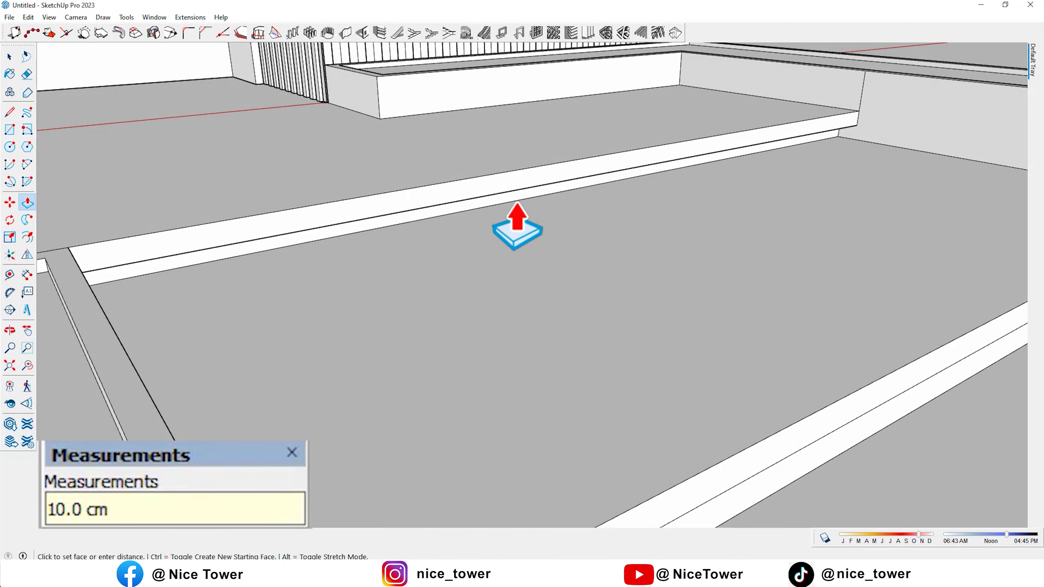
click(517, 205)
scroll(617, 267, down, 3)
double_click(582, 243)
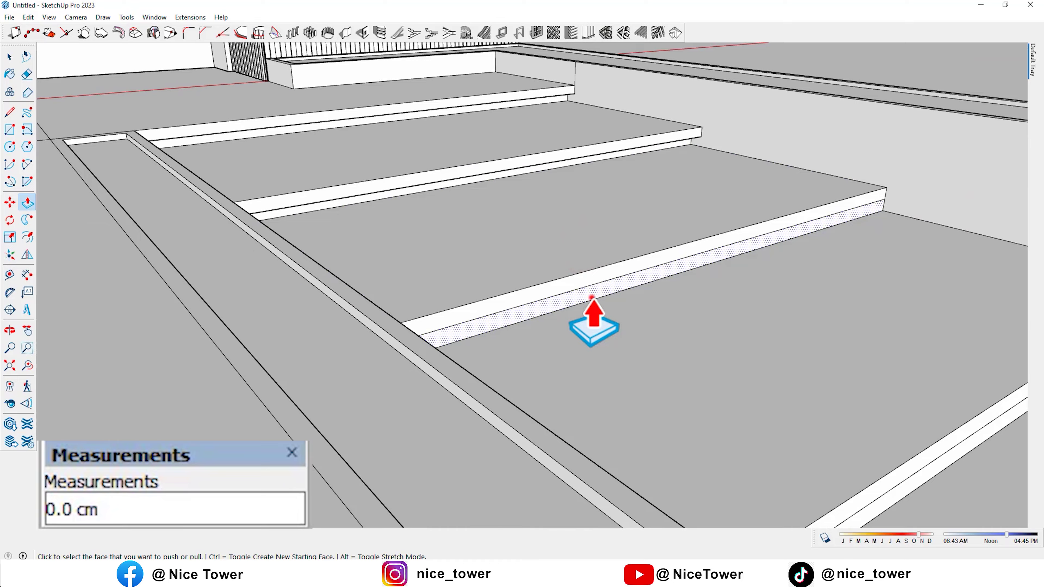
scroll(592, 297, down, 3)
scroll(562, 350, down, 3)
Orbit out to inspect the full flight of steps beside the house
middle_drag(550, 273, 484, 352)
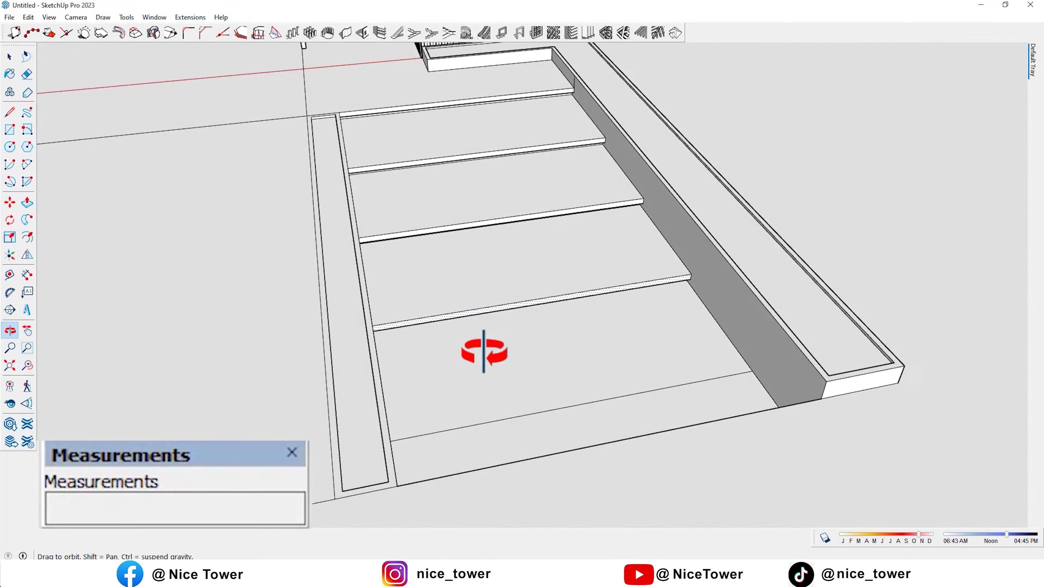
scroll(547, 314, down, 2)
key(e)
scroll(617, 321, down, 4)
middle_drag(617, 321, 442, 262)
scroll(522, 285, up, 5)
mouse_move(522, 285)
middle_down()
mouse_move(611, 374)
mouse_move(542, 343)
mouse_move(727, 326)
mouse_move(689, 415)
mouse_move(522, 368)
mouse_move(339, 336)
middle_up()
key(space)
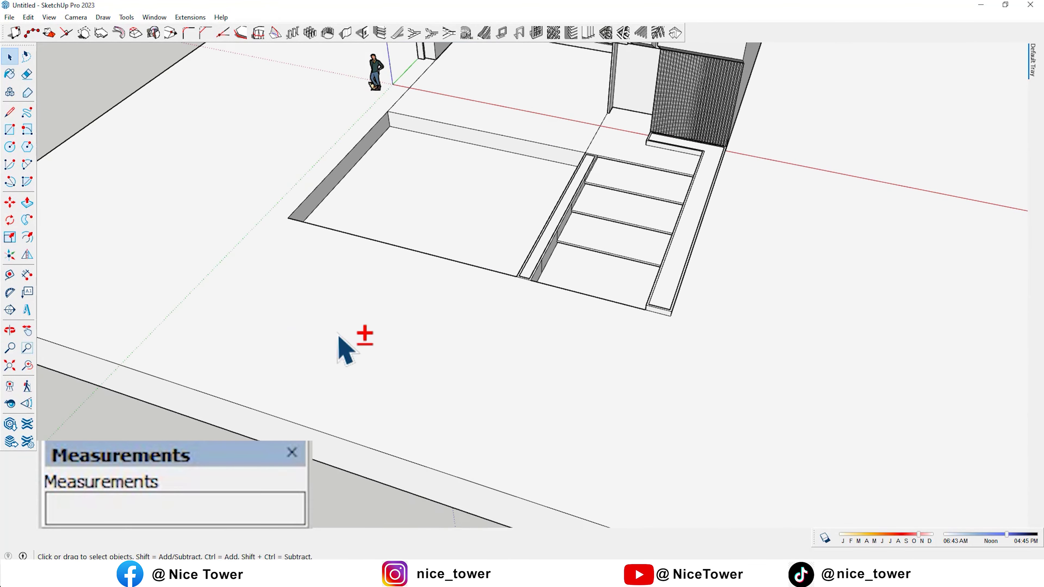
Draw a 2920.8 × 668 cm rectangle across the front of the ground slab
key(r)
click(550, 245)
shift+middle_drag(737, 396, 769, 391)
scroll(849, 426, up, 2)
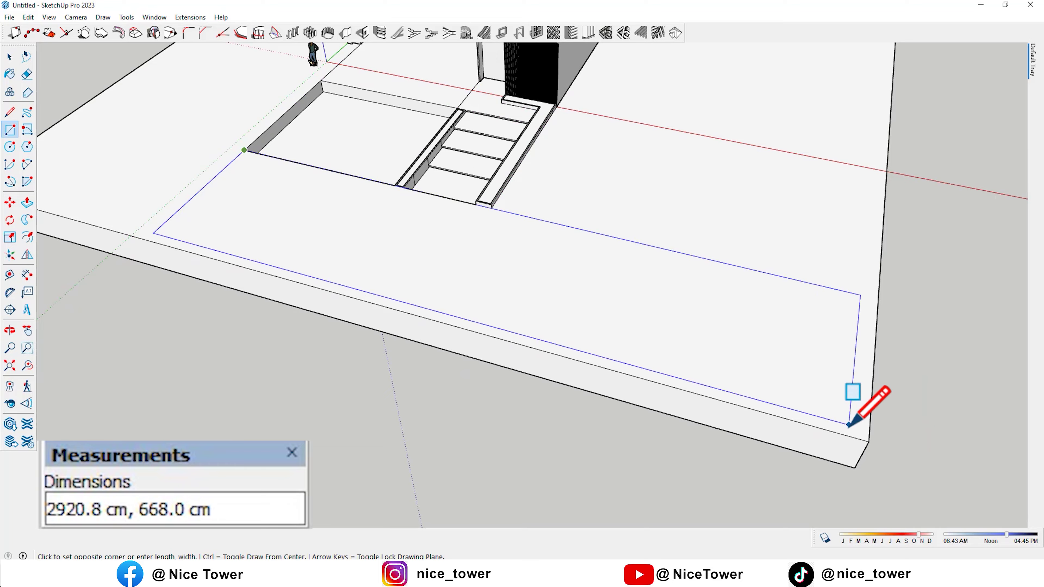
key(space)
mouse_move(494, 326)
middle_down()
mouse_move(559, 361)
mouse_move(555, 373)
middle_up()
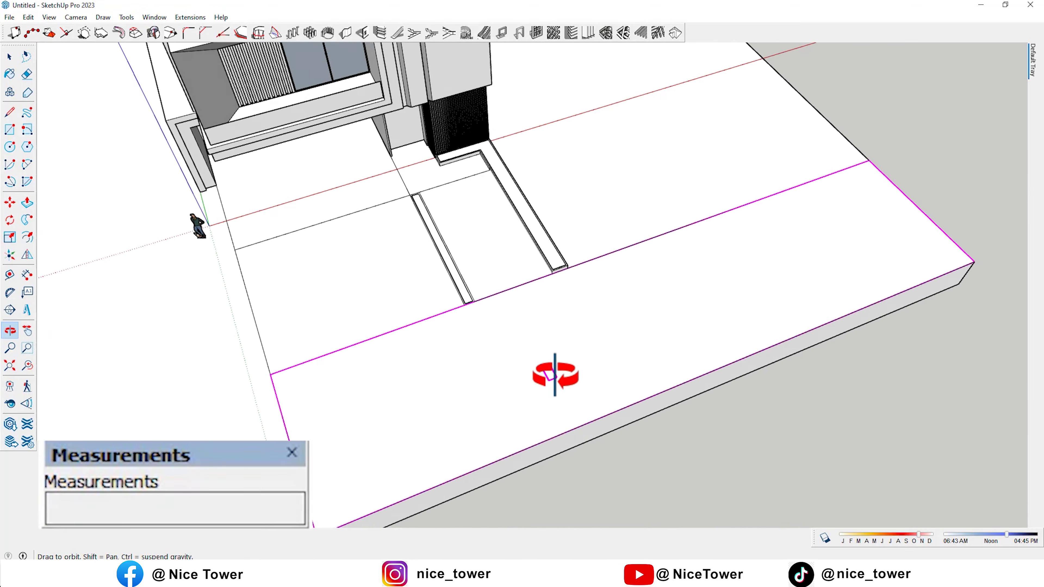
Push the front strip face down in front of the steps
click(420, 270)
mouse_move(423, 317)
middle_down()
mouse_move(429, 261)
mouse_move(495, 308)
middle_up()
scroll(718, 298, down, 2)
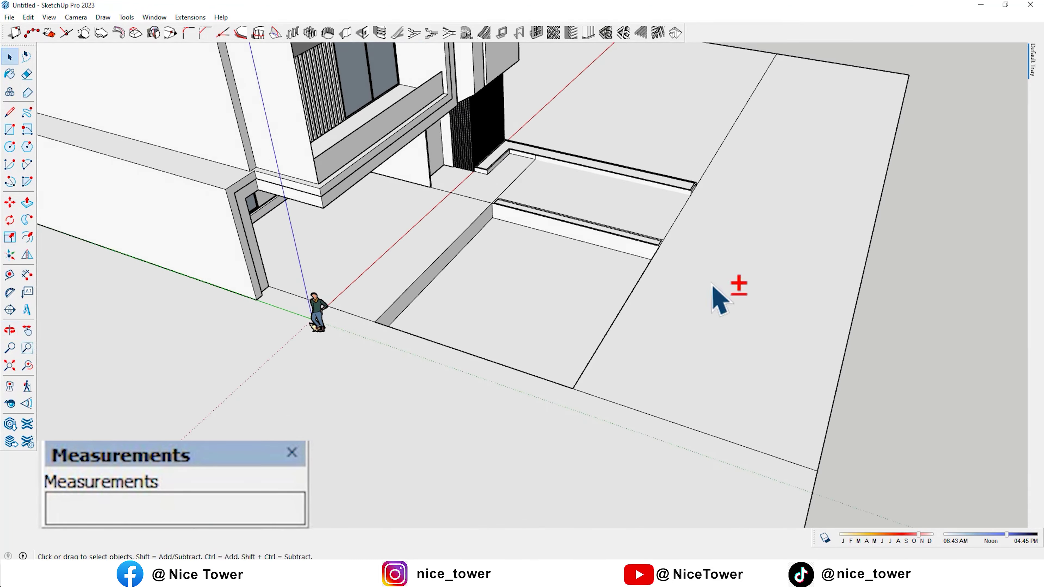
mouse_move(718, 299)
middle_down()
mouse_move(707, 281)
mouse_move(707, 320)
middle_up()
key(p)
middle_drag(582, 313, 434, 292)
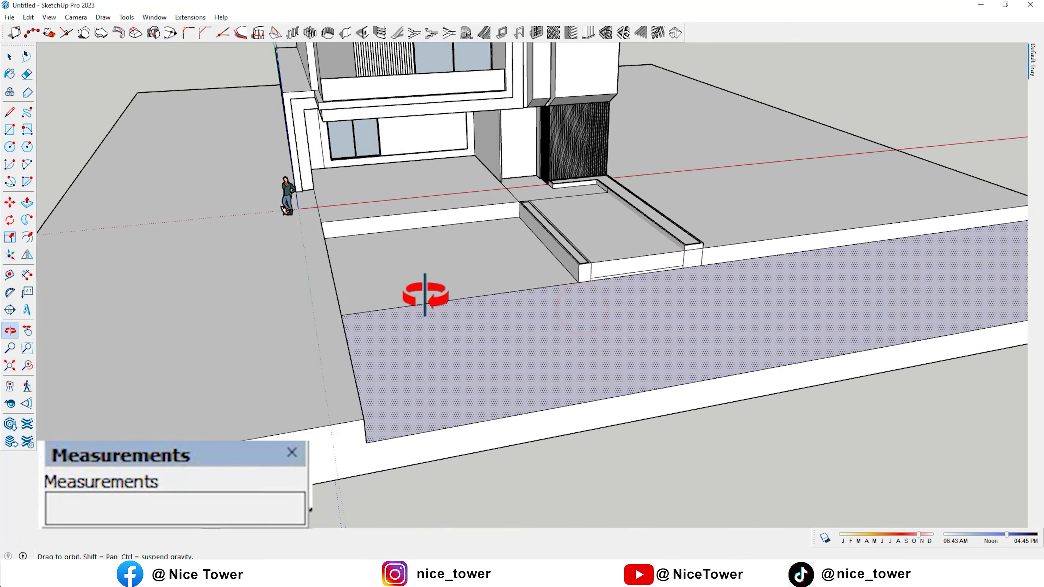
scroll(629, 273, up, 2)
mouse_move(621, 271)
middle_down()
mouse_move(606, 284)
mouse_move(634, 280)
mouse_move(491, 250)
middle_up()
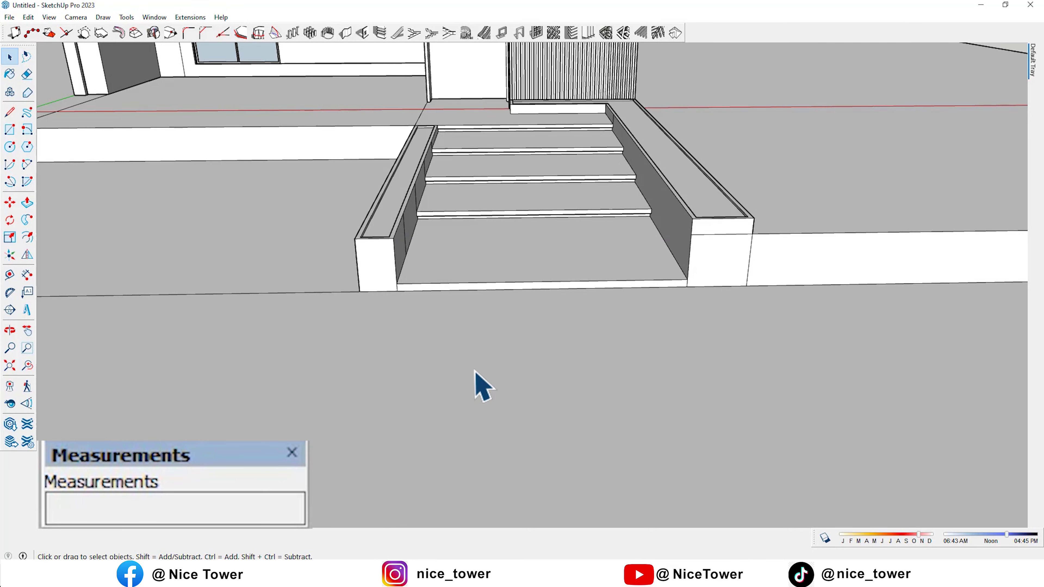
key(p)
click(501, 361)
Erase the leftover seam lines on the planter wall flanking the steps
mouse_move(503, 354)
middle_down()
mouse_move(797, 342)
mouse_move(730, 241)
mouse_move(435, 333)
mouse_move(583, 349)
mouse_move(459, 366)
middle_up()
key(o)
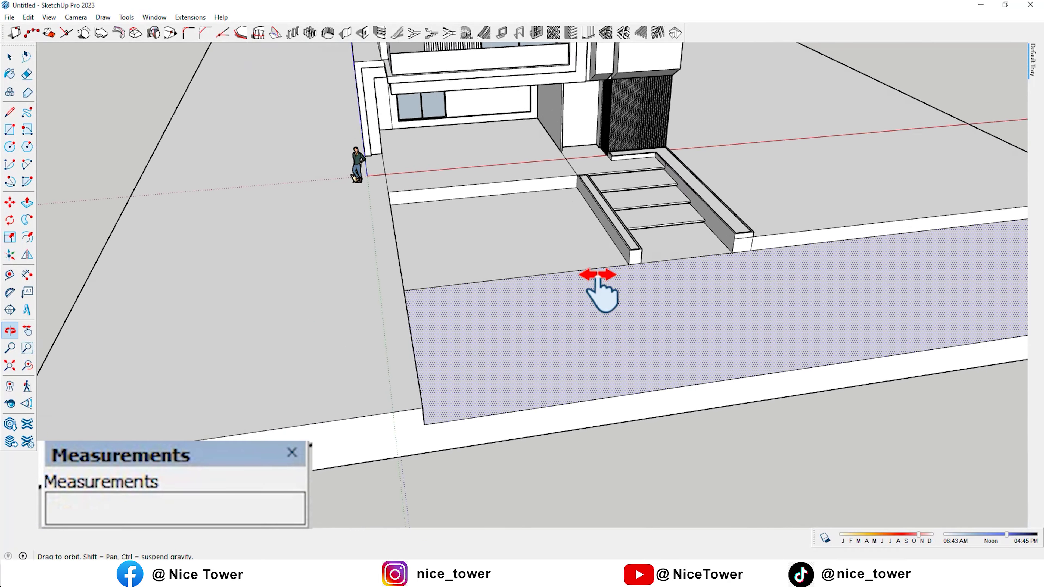
middle_drag(598, 281, 320, 274)
mouse_move(132, 202)
middle_down()
mouse_move(264, 242)
mouse_move(366, 296)
mouse_move(494, 296)
mouse_move(493, 263)
mouse_move(571, 338)
mouse_move(466, 261)
mouse_move(345, 311)
mouse_move(612, 232)
middle_up()
key(e)
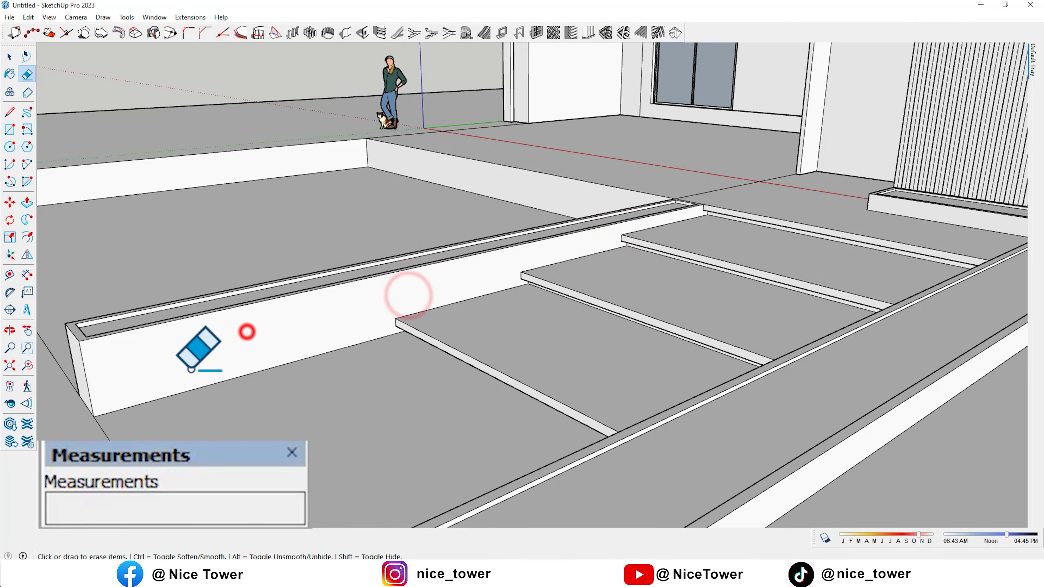
scroll(408, 350, down, 5)
key(space)
scroll(559, 401, down, 5)
click(553, 390)
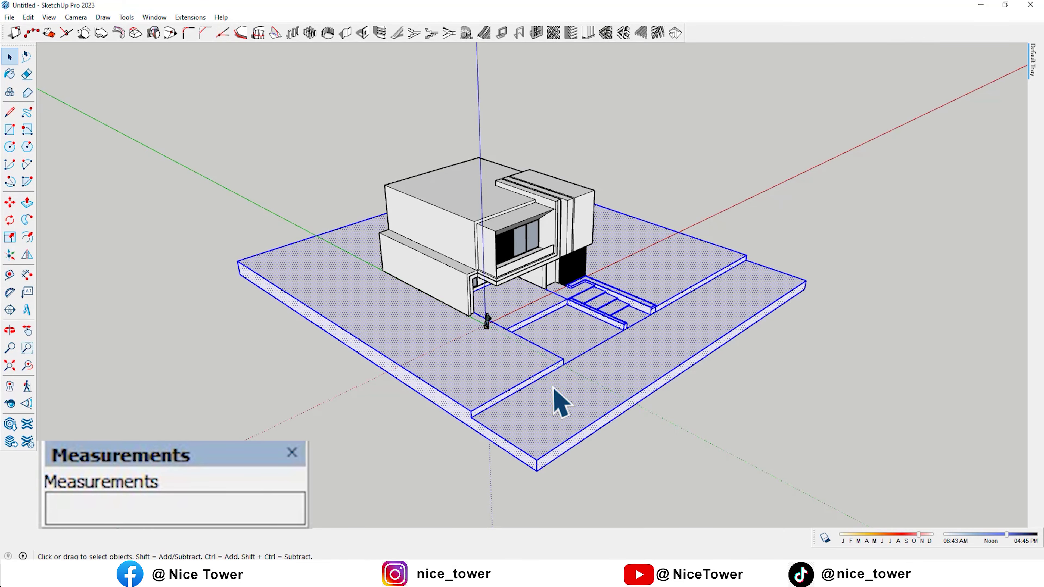
Erase the wall and fins beside the top step
right_click(554, 390)
click(830, 448)
scroll(611, 303, up, 5)
mouse_move(611, 303)
middle_down()
mouse_move(551, 337)
mouse_move(501, 297)
middle_up()
click(500, 296)
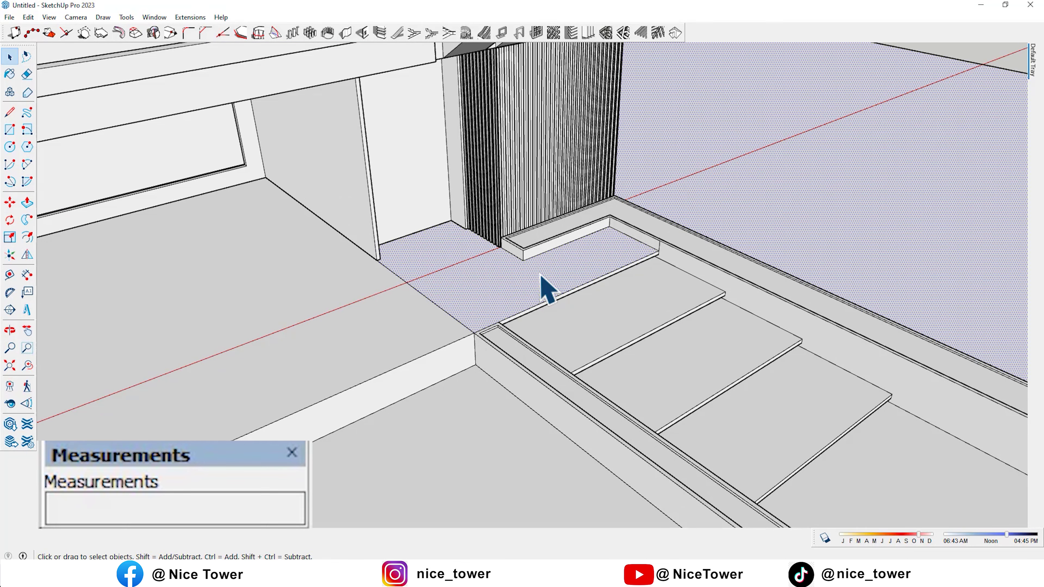
click(419, 163)
right_click(416, 158)
click(454, 186)
Draw a 346.5 × 146.1 cm path rectangle leading from the top step
mouse_move(457, 243)
middle_down()
mouse_move(581, 322)
mouse_move(515, 303)
mouse_move(553, 262)
middle_up()
scroll(581, 322, down, 3)
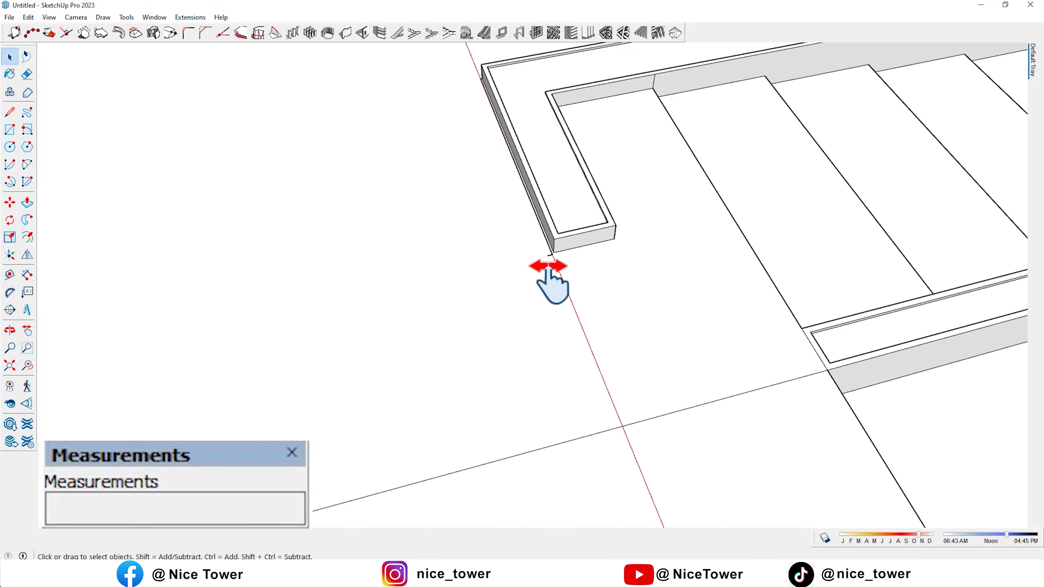
click(551, 218)
middle_drag(551, 217, 394, 309)
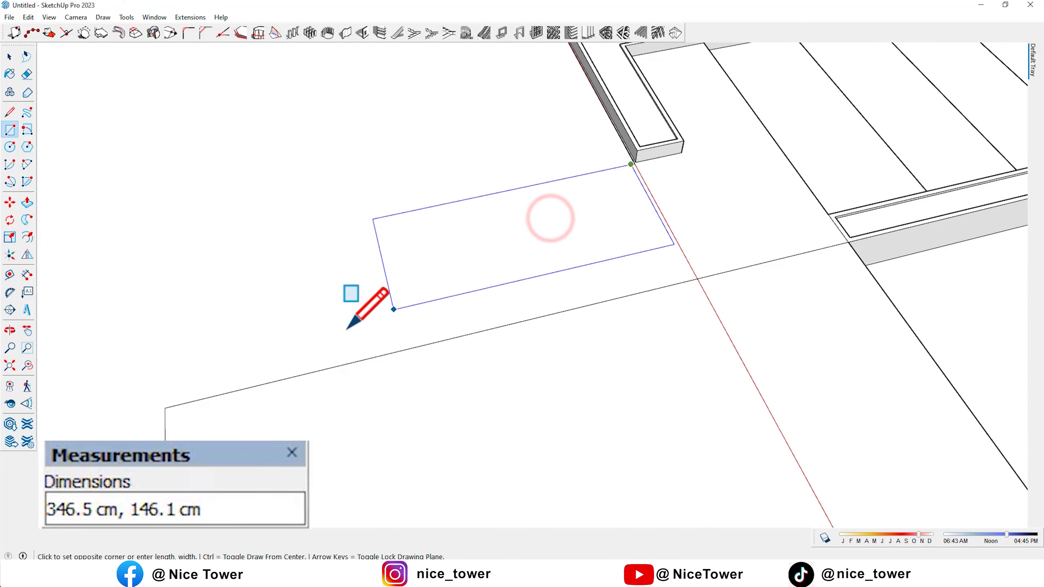
click(164, 408)
mouse_move(164, 408)
middle_down()
mouse_move(473, 326)
mouse_move(610, 256)
mouse_move(694, 242)
mouse_move(522, 224)
mouse_move(522, 250)
middle_up()
key(e)
Select the path face together with all four stair treads
click(522, 223)
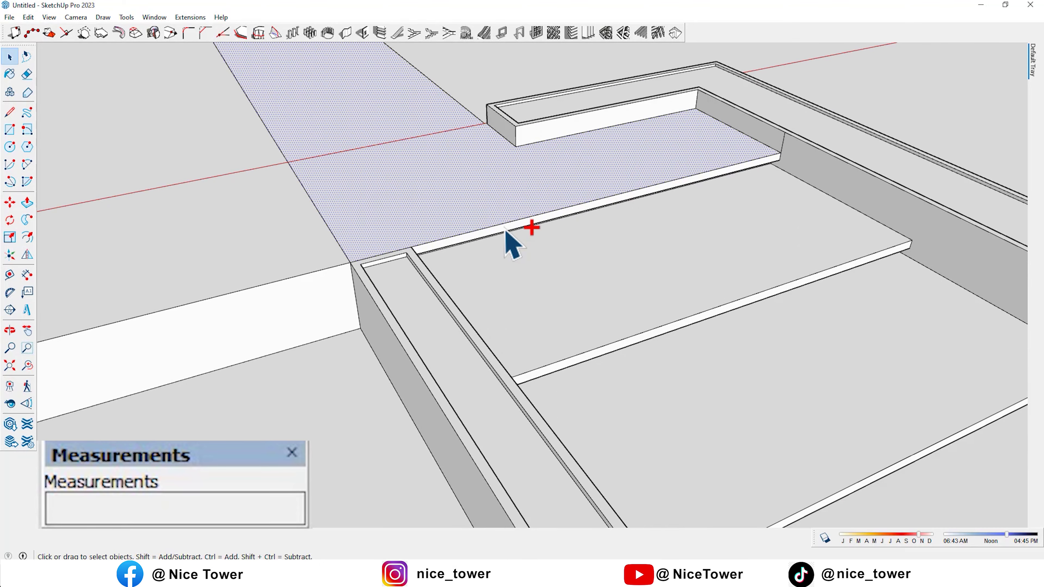
scroll(535, 251, down, 3)
mouse_move(564, 268)
middle_down()
mouse_move(454, 175)
mouse_move(532, 287)
middle_up()
ctrl+click(553, 244)
ctrl+click(581, 281)
scroll(581, 281, down, 2)
ctrl+click(644, 321)
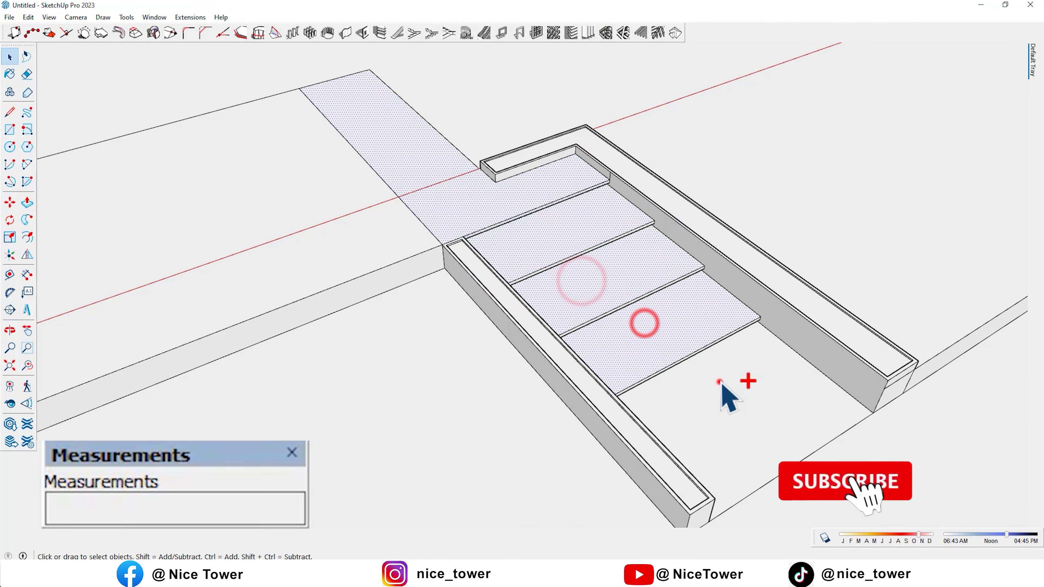
ctrl+click(714, 378)
mouse_move(713, 377)
middle_down()
mouse_move(326, 257)
mouse_move(1028, 160)
middle_up()
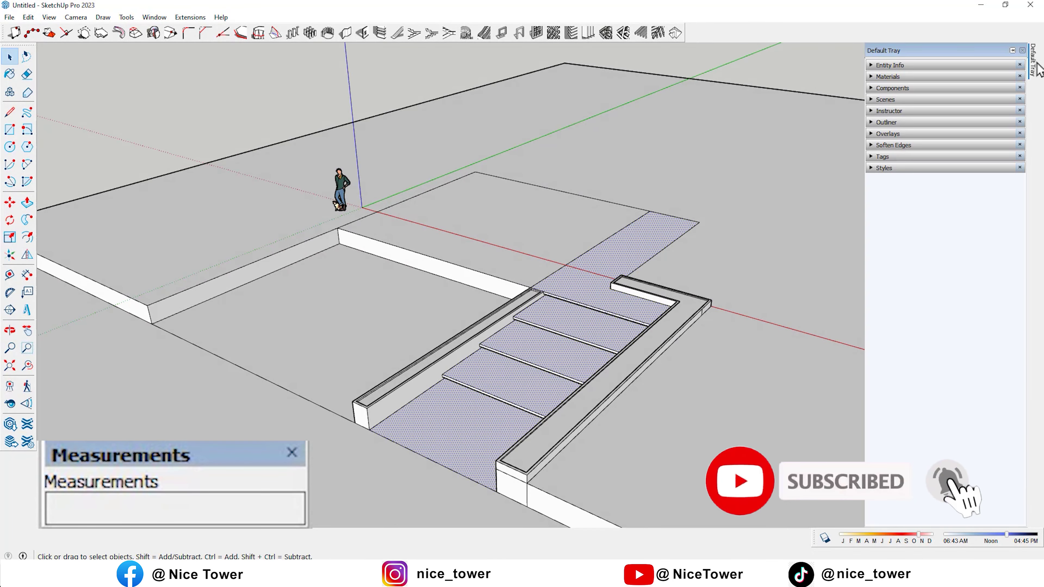
Paint the path and stair treads with a grey Stone material
click(885, 76)
click(927, 144)
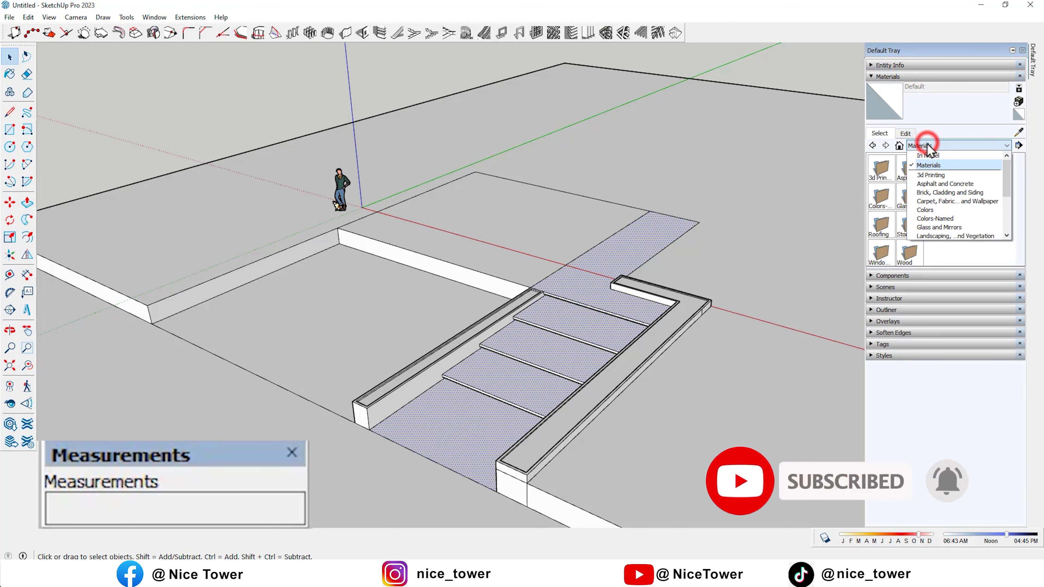
scroll(934, 209, down, 3)
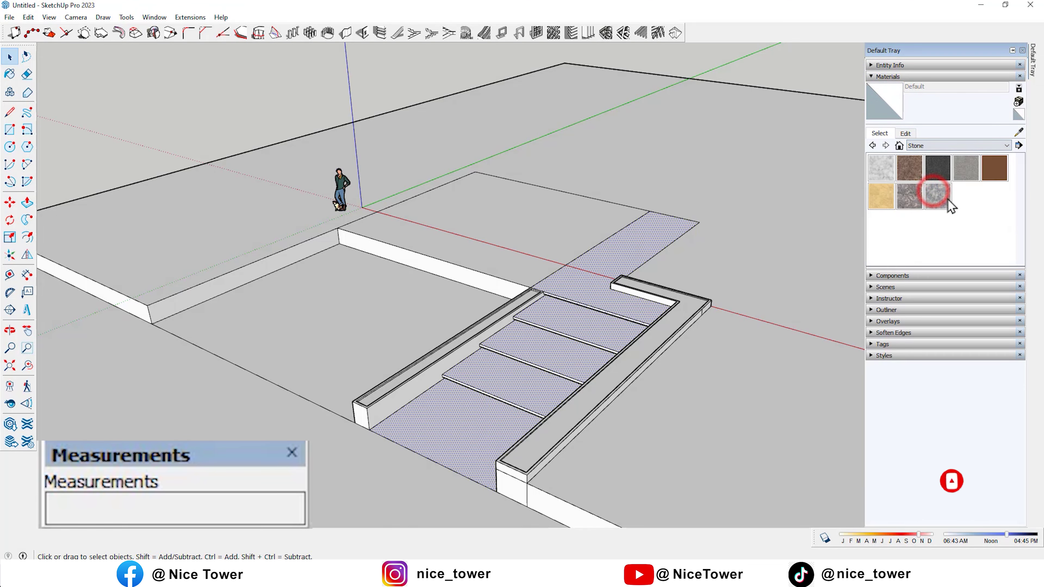
click(941, 200)
click(668, 362)
scroll(542, 301, up, 5)
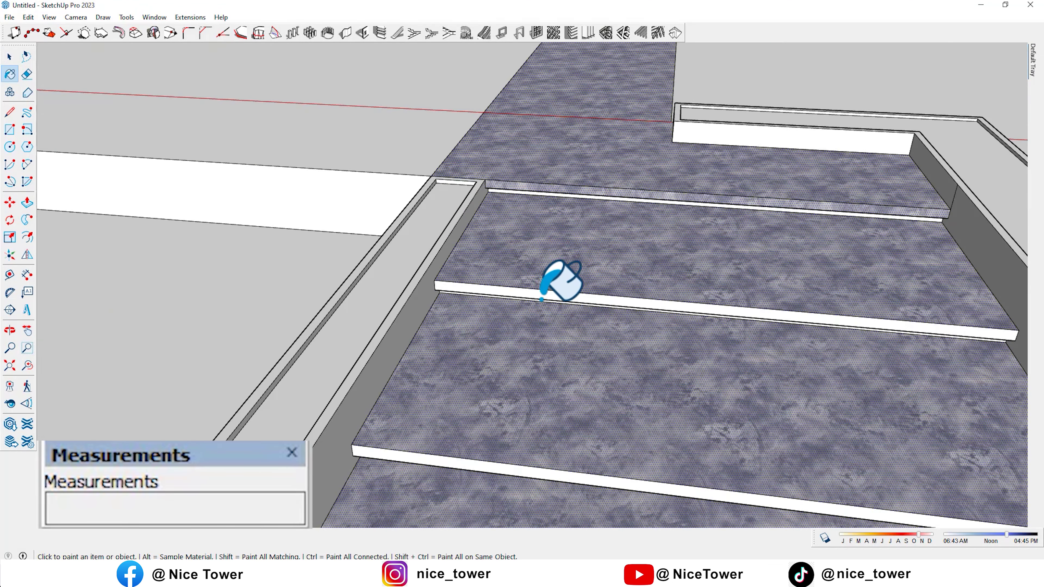
scroll(563, 202, down, 5)
scroll(516, 293, up, 5)
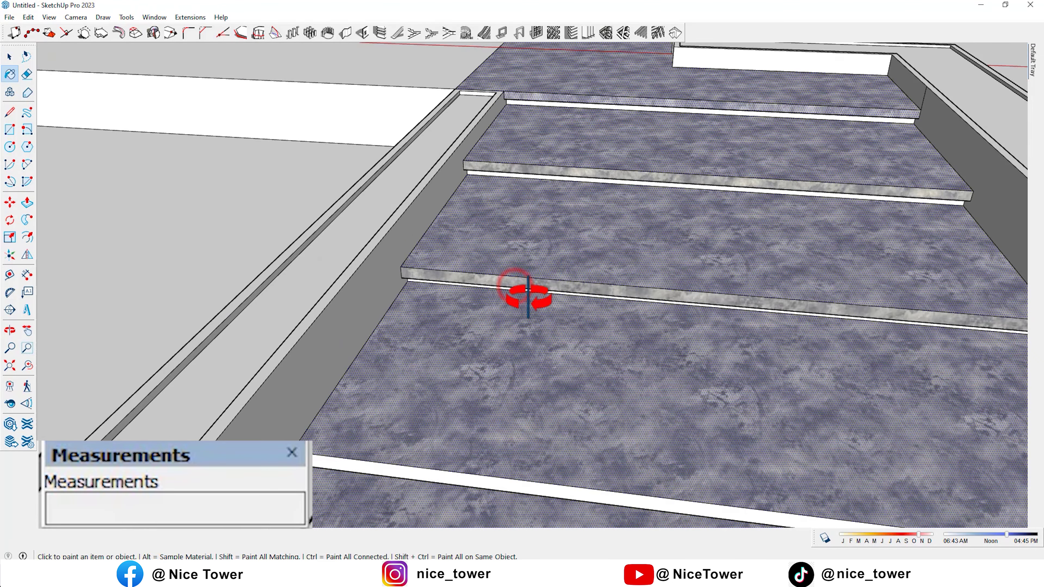
scroll(526, 300, down, 3)
scroll(513, 214, down, 3)
scroll(536, 233, down, 3)
Paint both planter strips beside the steps Grass Dark Green
key(o)
drag(541, 296, 349, 307)
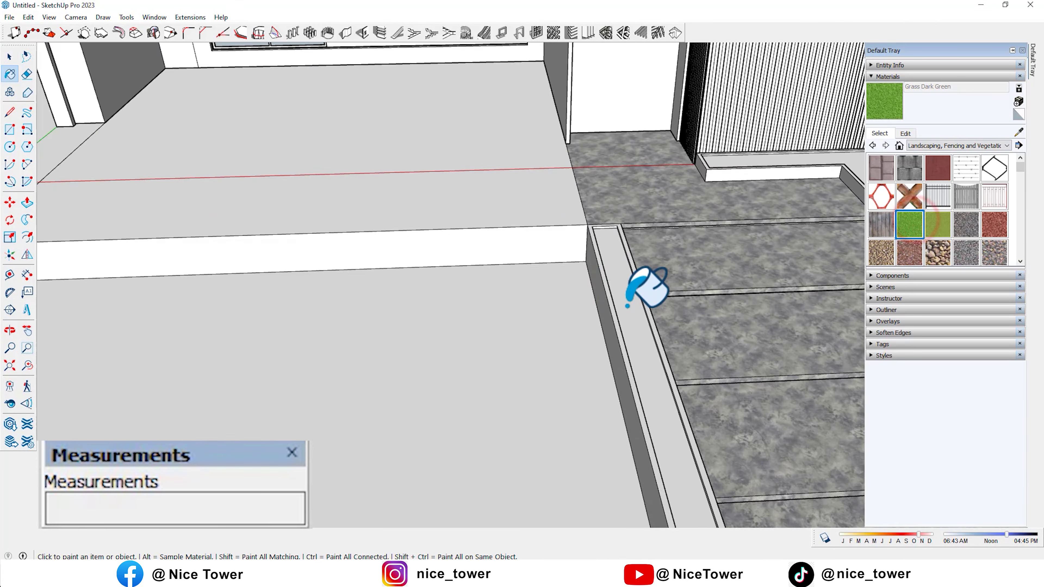
click(625, 303)
click(714, 262)
scroll(688, 238, down, 3)
Paint the balcony parapet with Translucent Glass Blue from the Glass and Mirrors collection
middle_drag(560, 319, 745, 334)
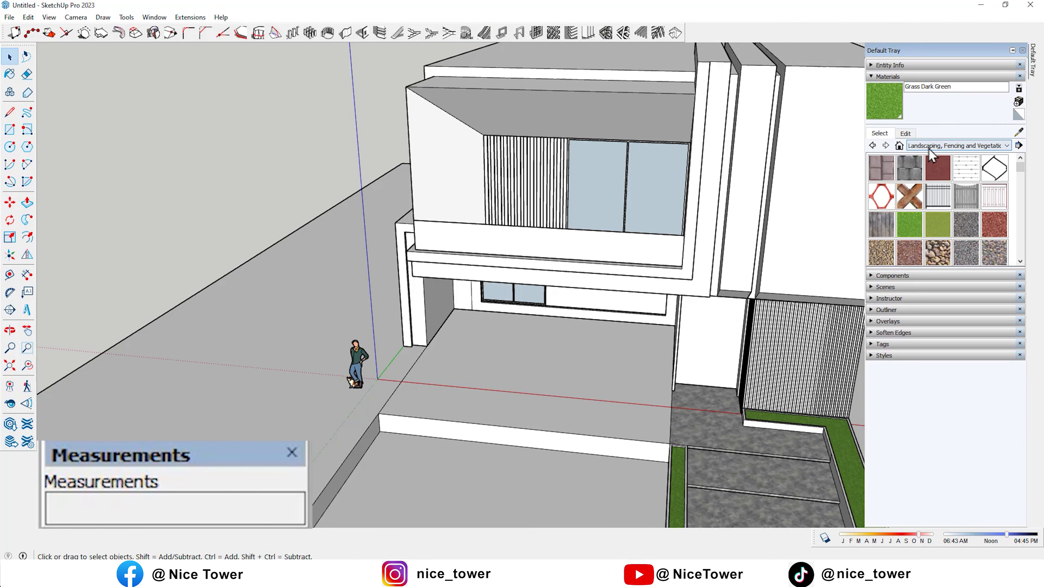
click(930, 148)
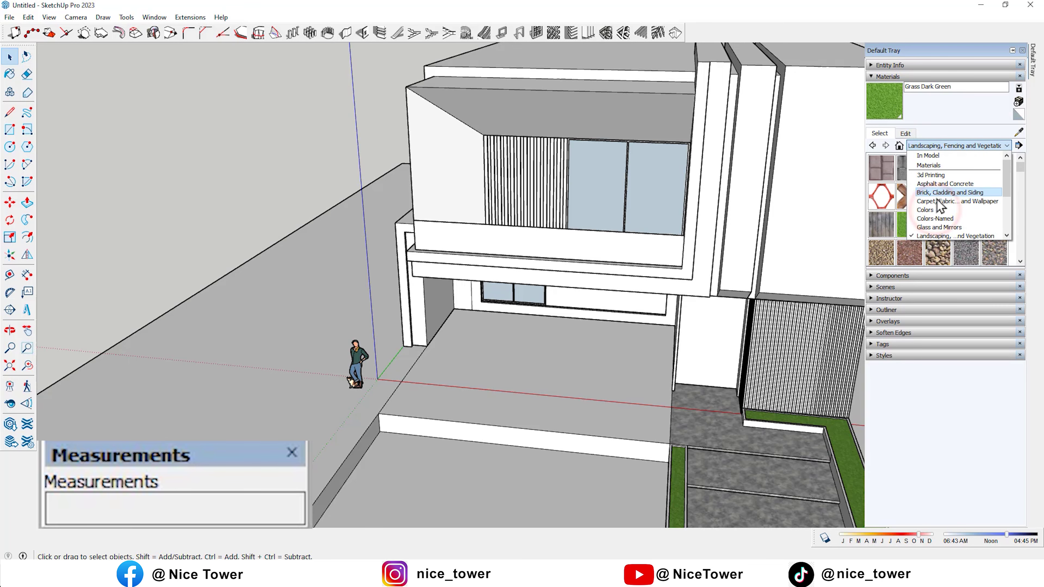
click(940, 227)
click(961, 169)
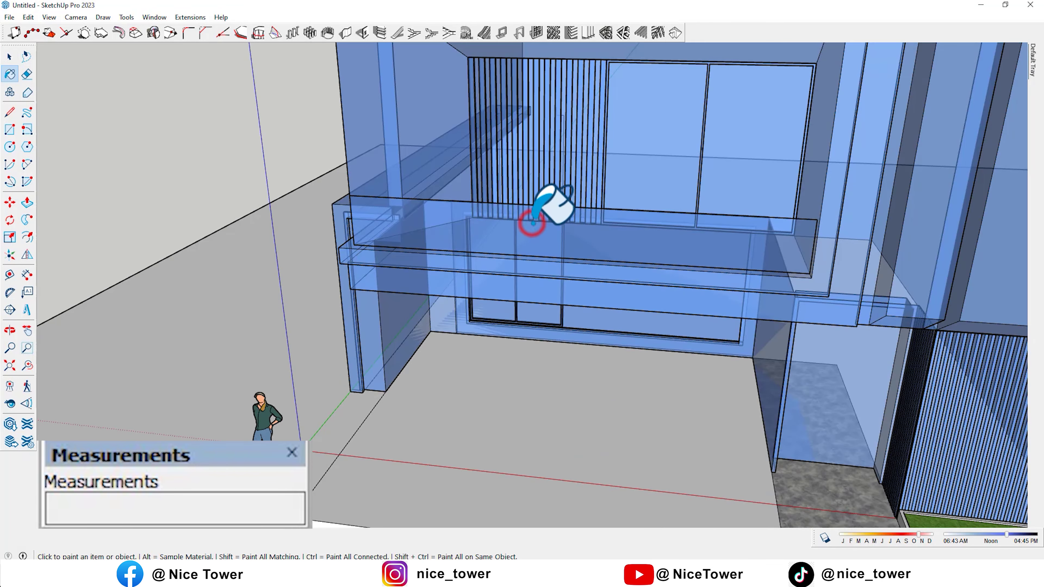
key(space)
click(533, 224)
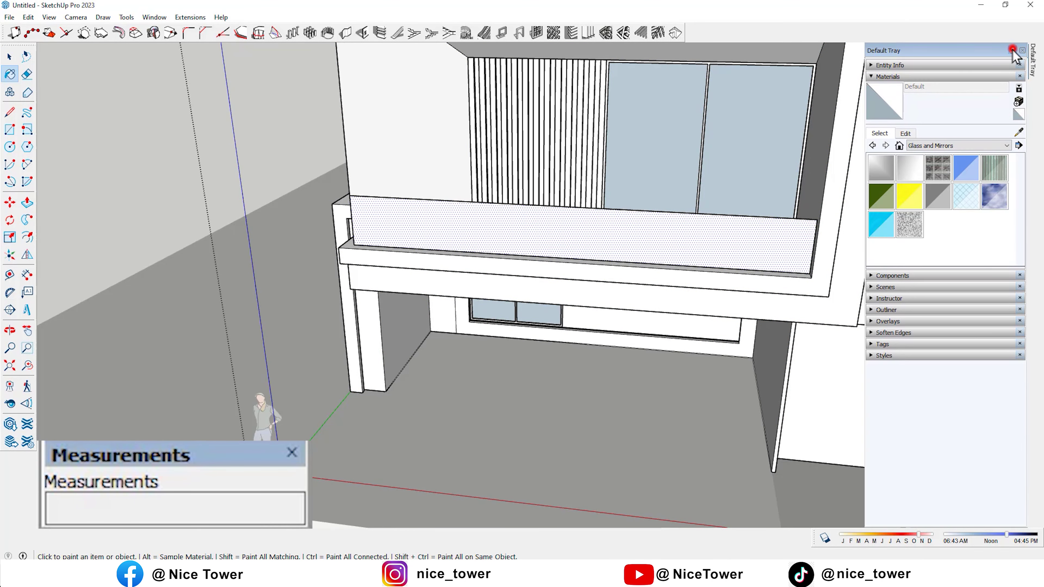
click(1012, 50)
drag(858, 128, 889, 129)
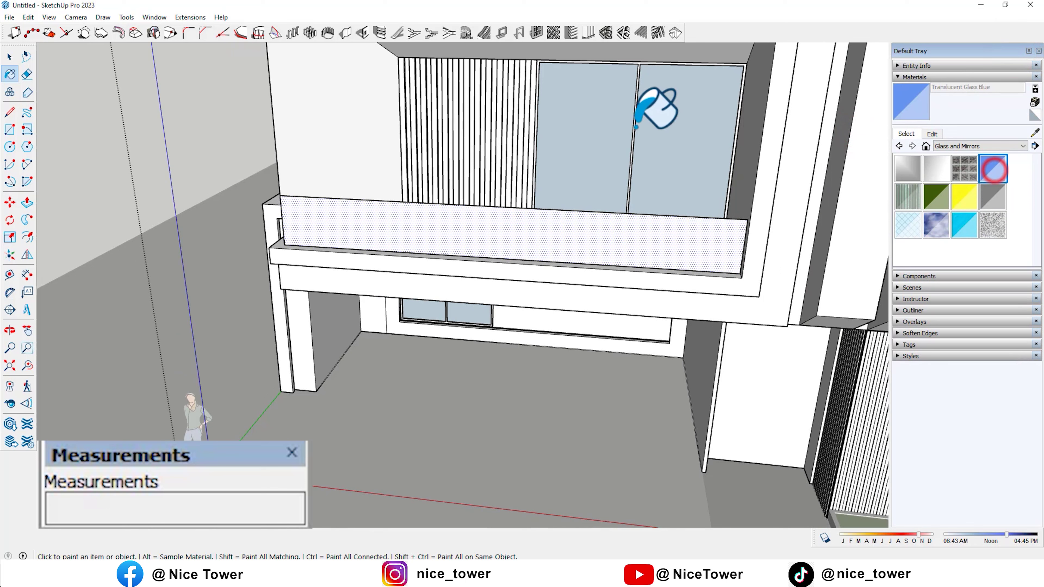
click(579, 236)
Lighten the glass to pale cyan at 66 opacity and paint the windows with it
click(933, 134)
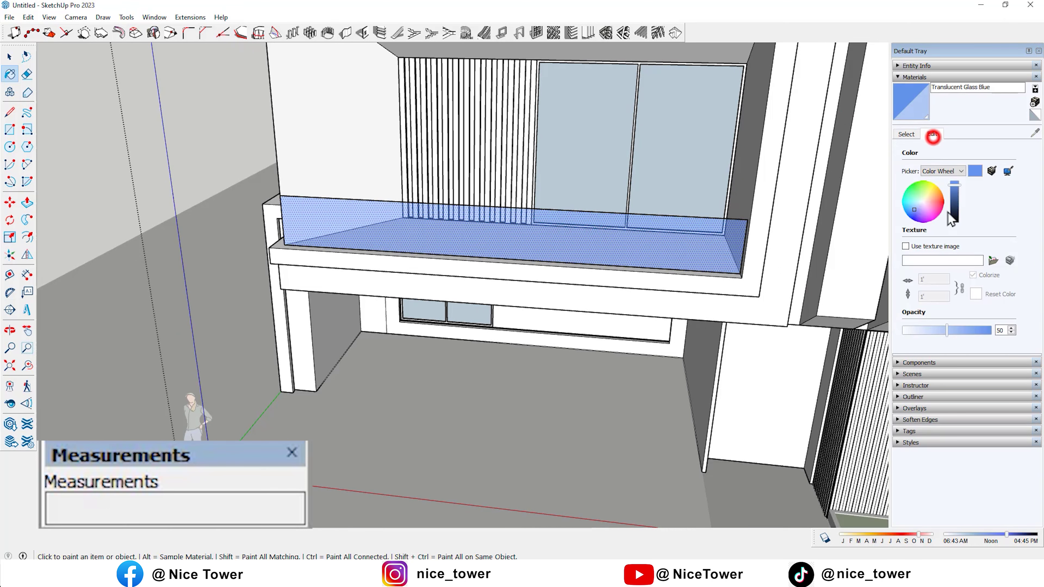
click(921, 202)
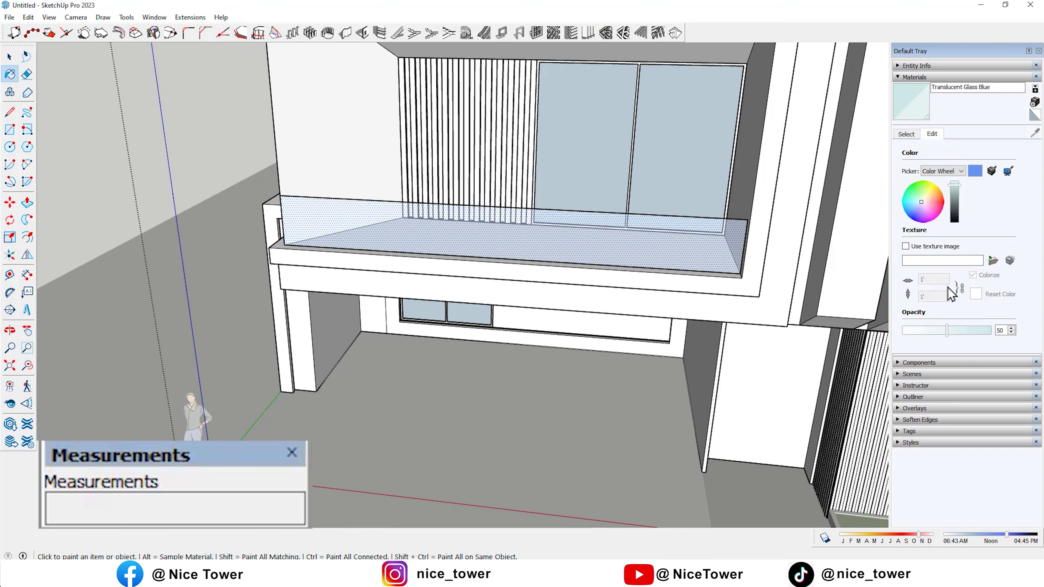
middle_drag(863, 257, 722, 144)
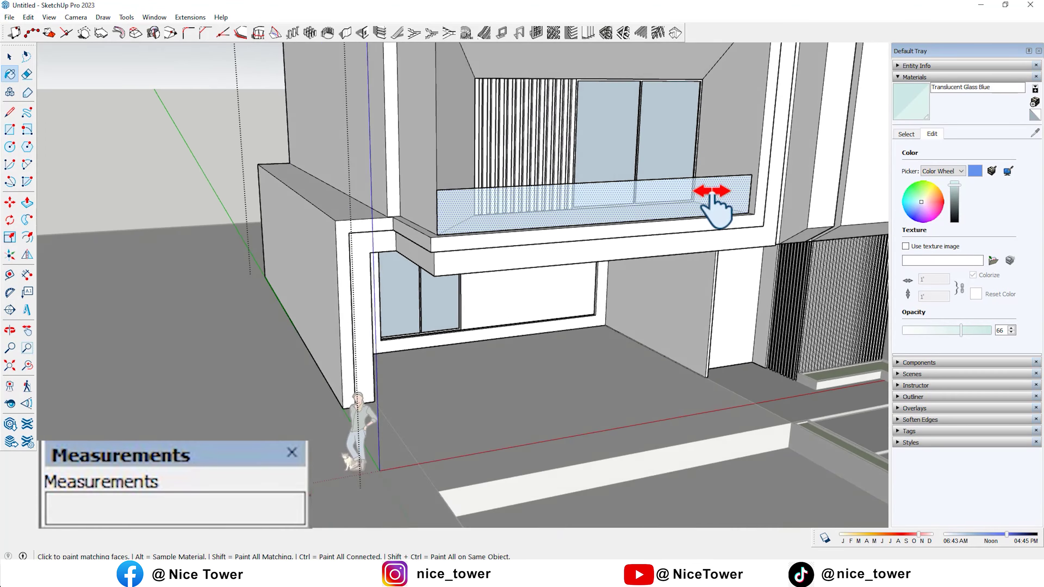
scroll(634, 198, up, 5)
key(space)
click(615, 210)
click(615, 211)
scroll(617, 199, down, 5)
Put away the paint tool and orbit down to the ground beside the front steps
mouse_move(618, 199)
middle_down()
mouse_move(559, 343)
mouse_move(643, 264)
middle_up()
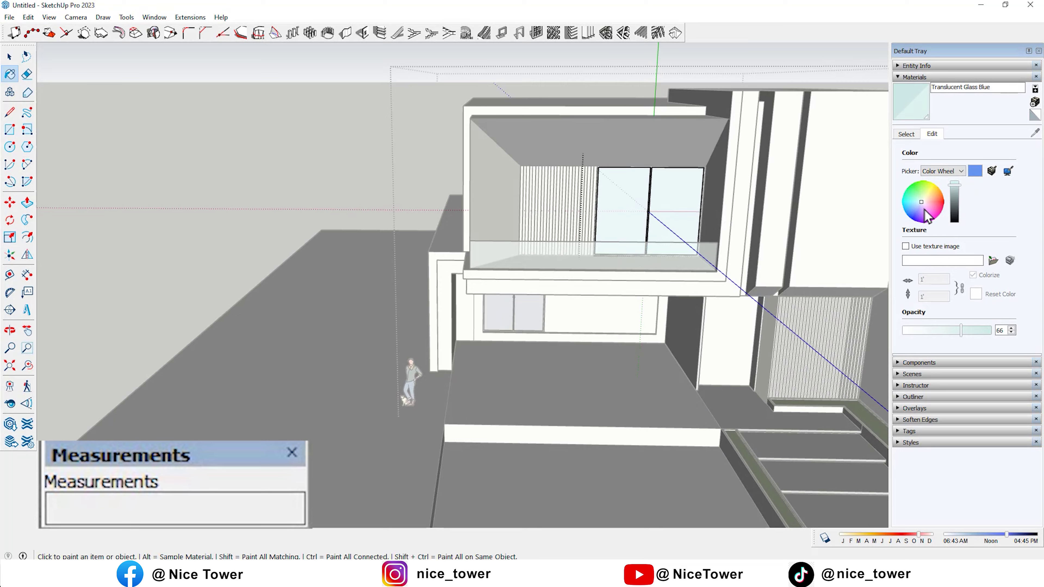
scroll(298, 163, down, 5)
middle_drag(298, 164, 293, 154)
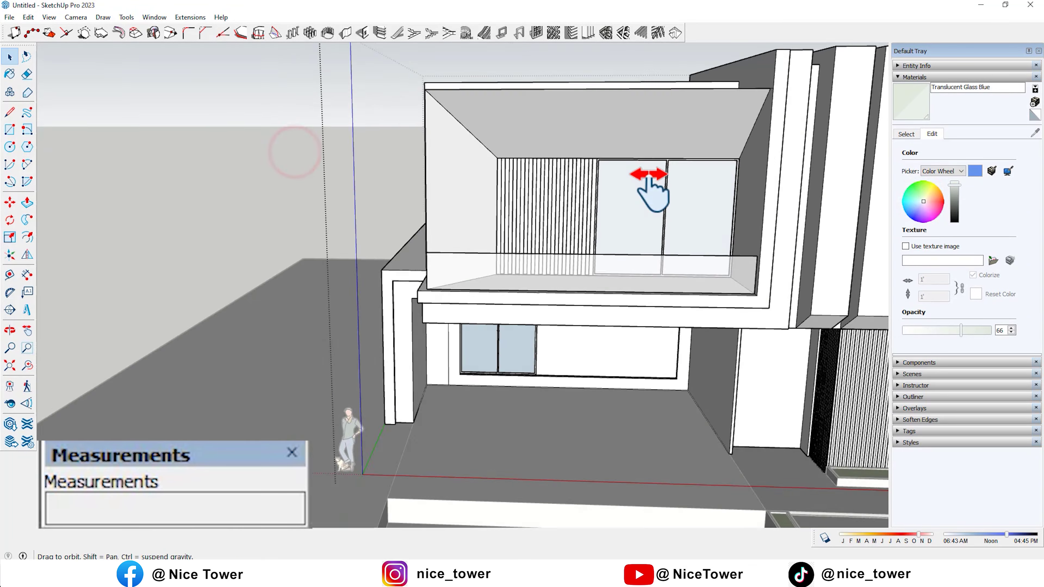
scroll(550, 313, up, 5)
key(space)
scroll(550, 312, down, 5)
middle_drag(559, 268, 252, 245)
scroll(251, 244, up, 5)
middle_drag(420, 308, 369, 212)
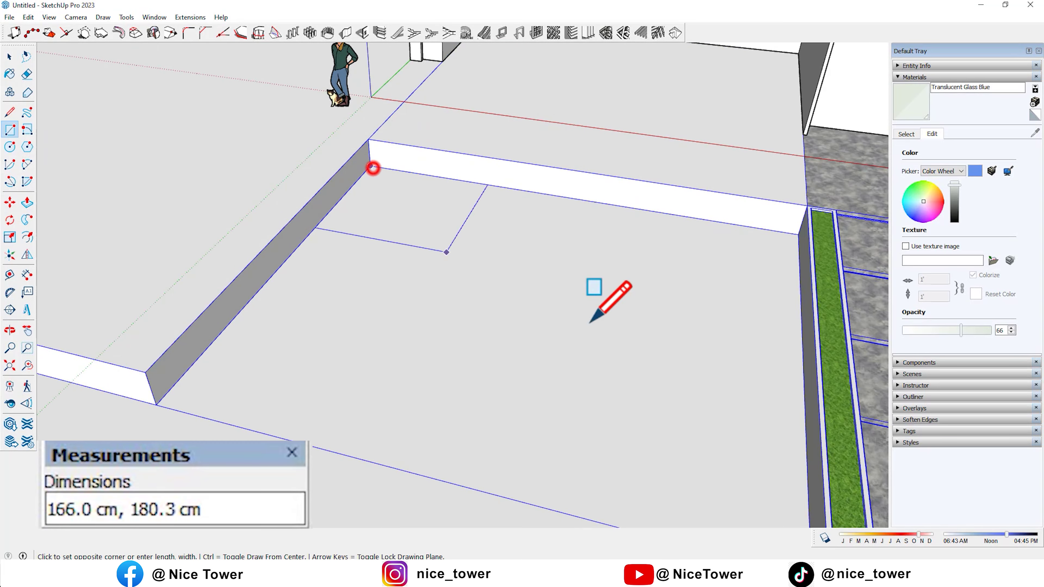
Finish the ground rectangle beside the steps and move its edge 60 cm
middle_drag(591, 322, 827, 203)
mouse_move(774, 180)
middle_down()
mouse_move(536, 262)
mouse_move(457, 213)
middle_up()
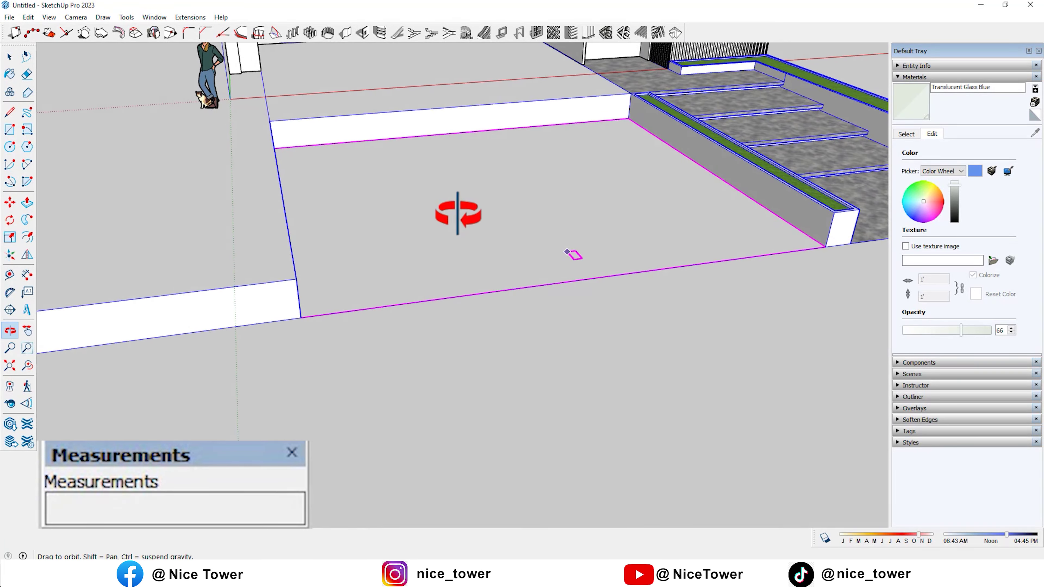
click(396, 215)
key(p)
mouse_move(240, 216)
middle_down()
mouse_move(603, 284)
mouse_move(478, 361)
mouse_move(474, 305)
middle_up()
key(space)
key(m)
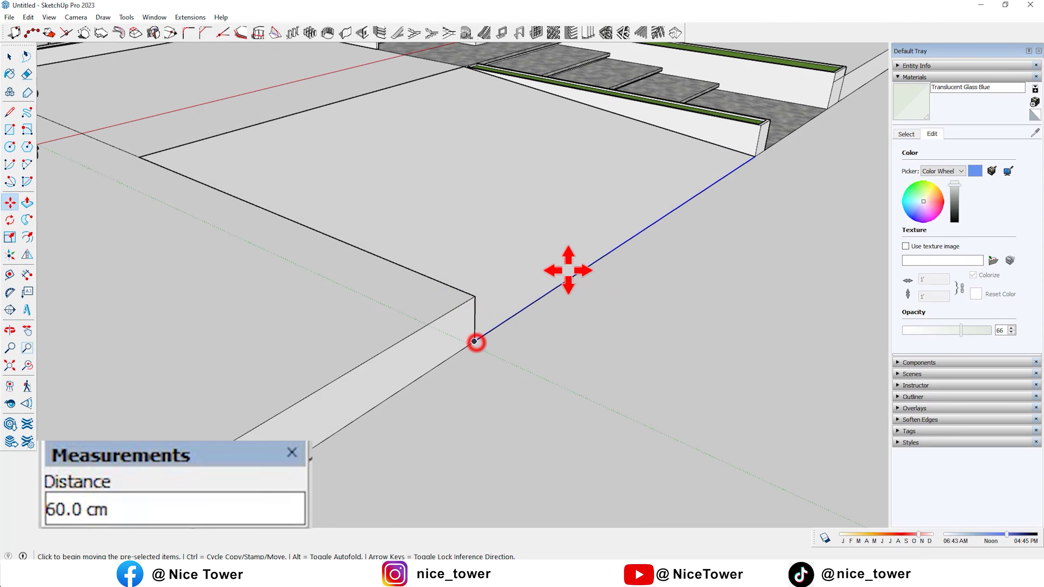
scroll(401, 217, down, 5)
key(space)
Move the balcony glass panel by its corner so it sits inset on the balcony ledge
mouse_move(401, 217)
middle_down()
mouse_move(433, 296)
mouse_move(664, 297)
mouse_move(611, 245)
middle_up()
scroll(447, 296, up, 5)
click(446, 272)
key(m)
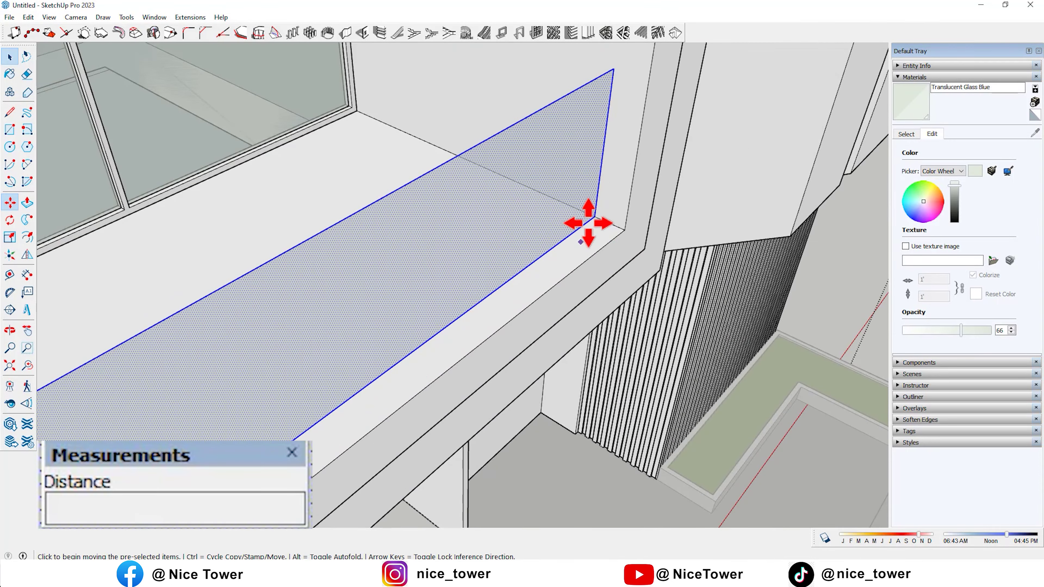
scroll(572, 224, down, 5)
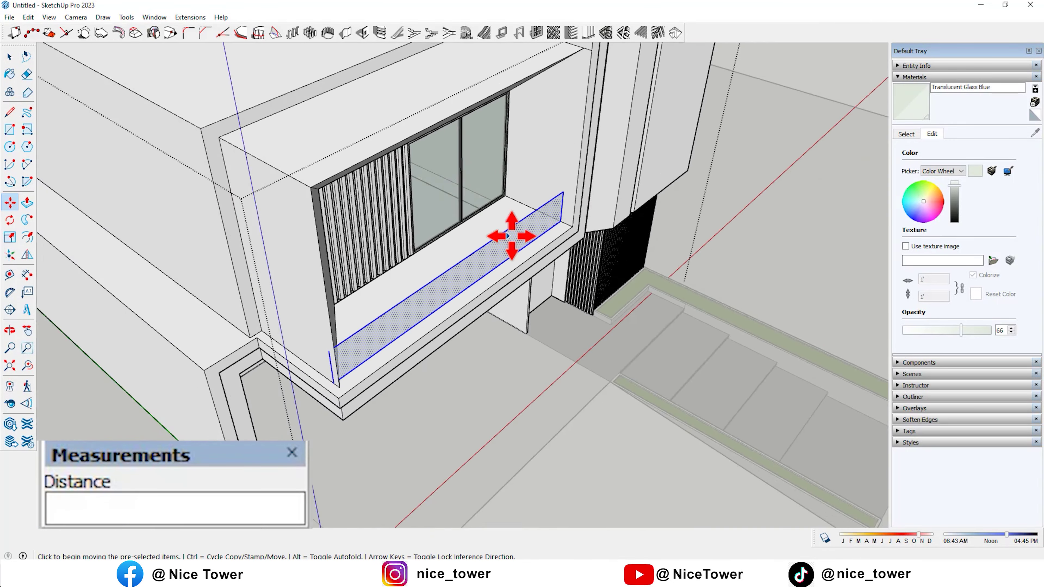
middle_drag(503, 233, 256, 214)
key(space)
scroll(361, 231, up, 5)
mouse_move(398, 329)
middle_down()
mouse_move(389, 250)
mouse_move(369, 240)
middle_up()
click(397, 233)
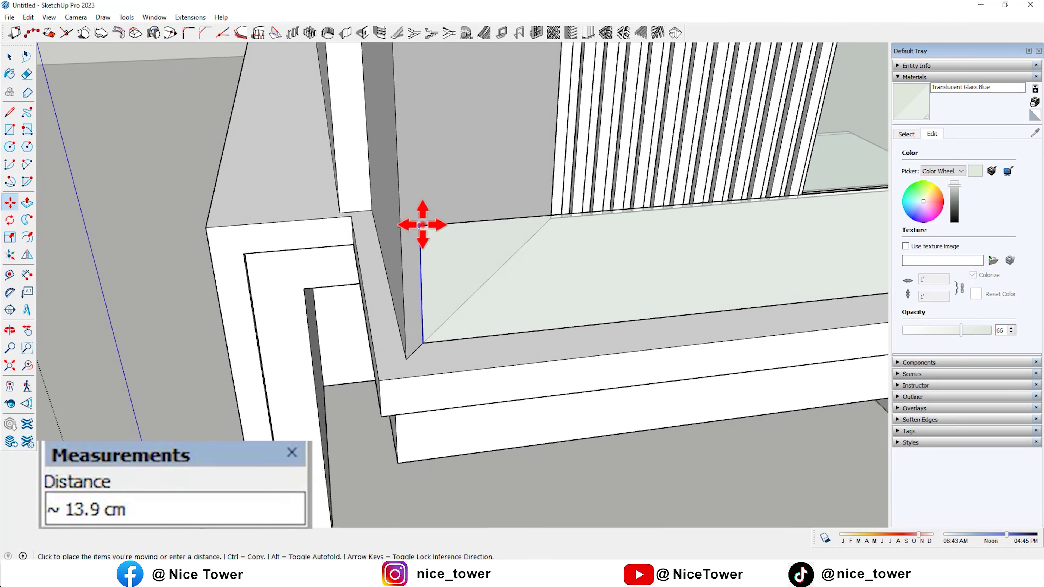
scroll(419, 225, down, 3)
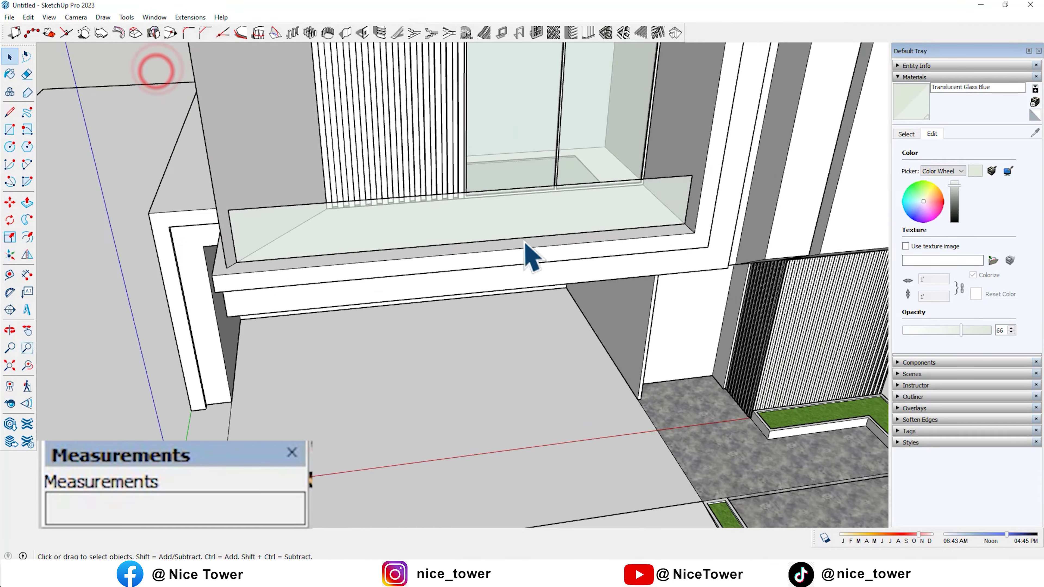
mouse_move(524, 256)
middle_down()
mouse_move(745, 284)
mouse_move(312, 217)
middle_up()
scroll(349, 257, down, 5)
middle_drag(372, 293, 501, 209)
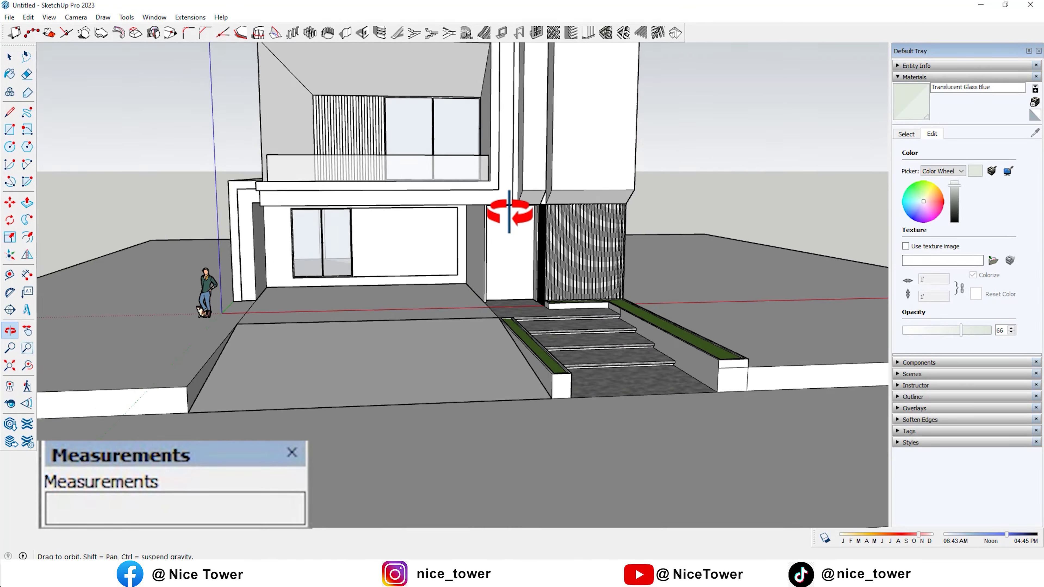
Paste the copied front door and place it in the entrance opening
scroll(422, 285, up, 3)
scroll(602, 408, up, 3)
scroll(656, 389, up, 3)
key(ctrl+v)
scroll(657, 388, up, 3)
scroll(508, 354, up, 2)
scroll(456, 304, down, 5)
click(531, 315)
scroll(777, 216, up, 2)
scroll(489, 268, up, 3)
scroll(489, 268, up, 3)
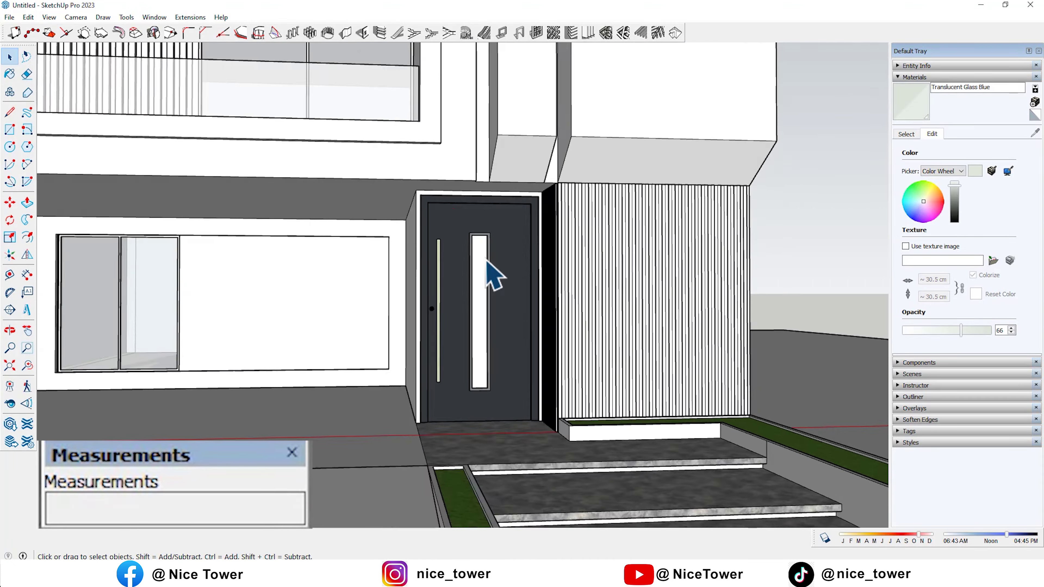
middle_drag(489, 268, 469, 306)
scroll(468, 306, down, 3)
mouse_move(601, 392)
middle_down()
mouse_move(477, 308)
mouse_move(541, 422)
mouse_move(431, 263)
mouse_move(559, 226)
mouse_move(532, 272)
mouse_move(349, 261)
mouse_move(487, 263)
mouse_move(595, 291)
mouse_move(555, 252)
mouse_move(458, 388)
mouse_move(449, 338)
mouse_move(459, 373)
mouse_move(560, 343)
mouse_move(515, 320)
mouse_move(497, 272)
mouse_move(459, 372)
middle_up()
scroll(431, 264, down, 4)
scroll(594, 291, up, 2)
scroll(459, 373, down, 3)
scroll(515, 320, up, 5)
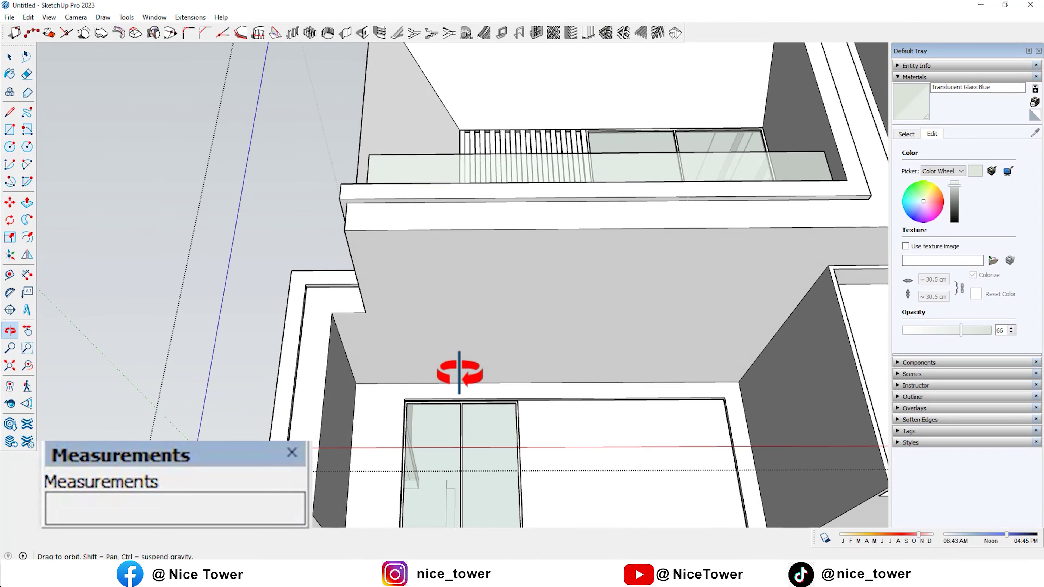
Draw a thin vertical strip rectangle on the wall below the balcony
click(416, 382)
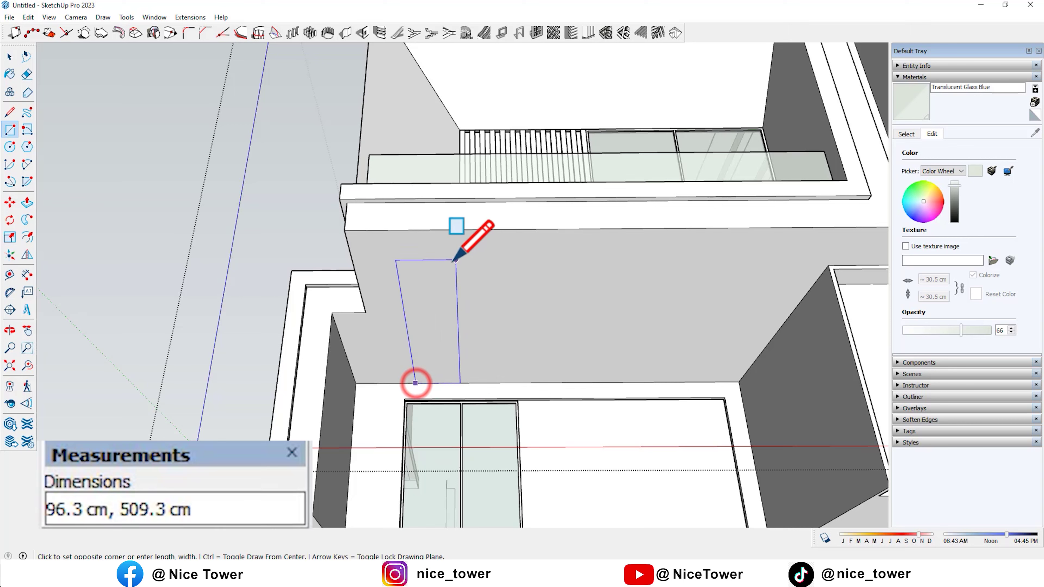
click(401, 243)
key(space)
scroll(413, 288, up, 2)
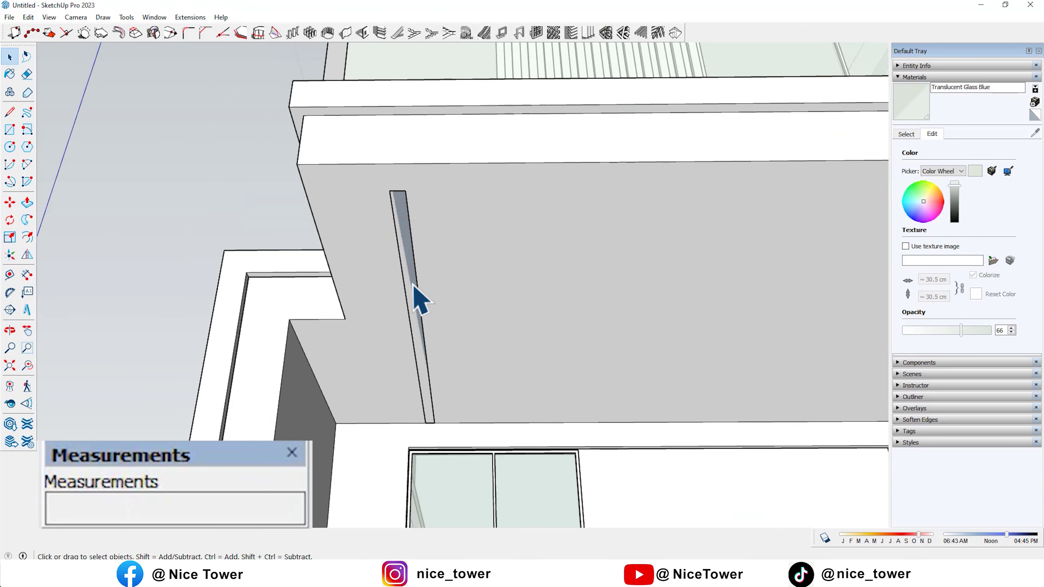
click(445, 265)
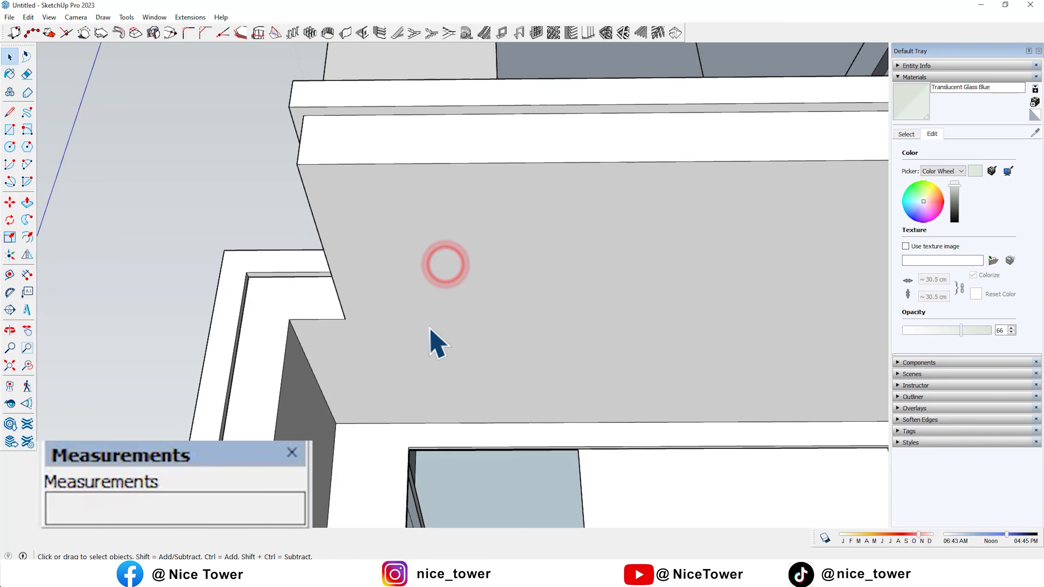
key(space)
click(441, 347)
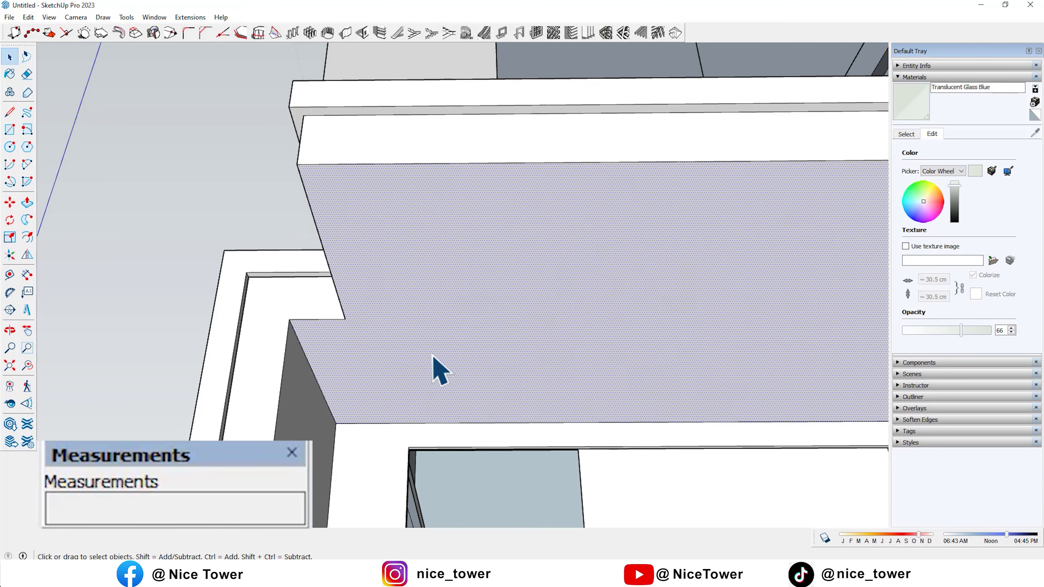
click(416, 423)
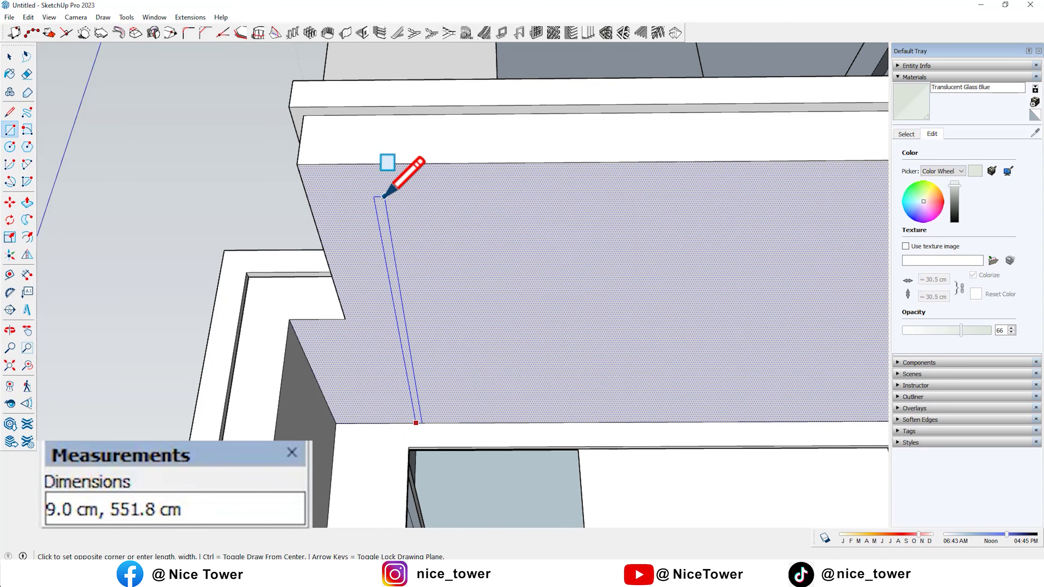
click(384, 197)
key(space)
mouse_move(433, 270)
middle_down()
mouse_move(443, 279)
mouse_move(432, 303)
middle_up()
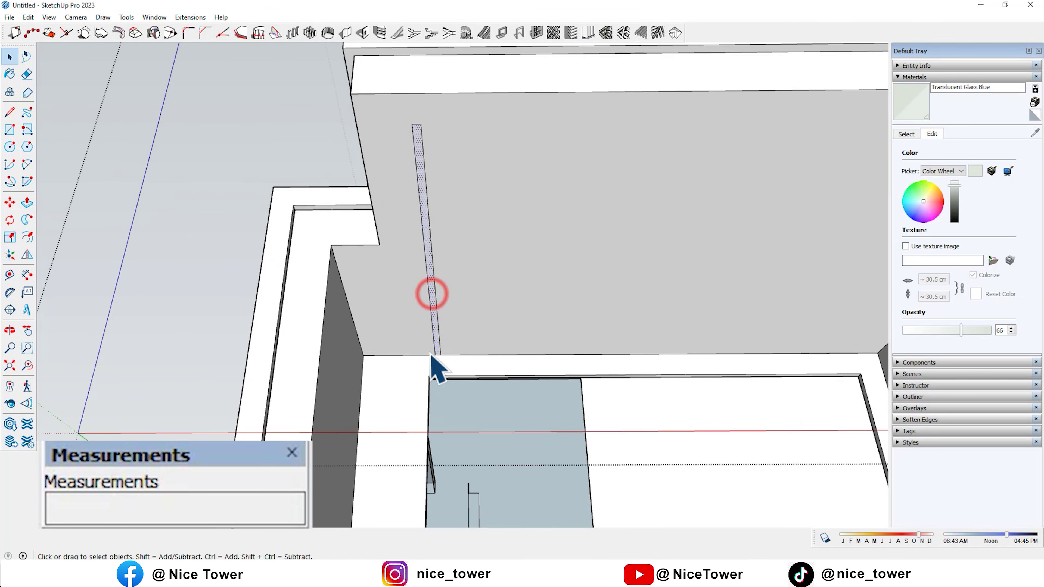
Copy the strip sideways into five evenly spaced copies with 5x
key(ctrl)
click(365, 356)
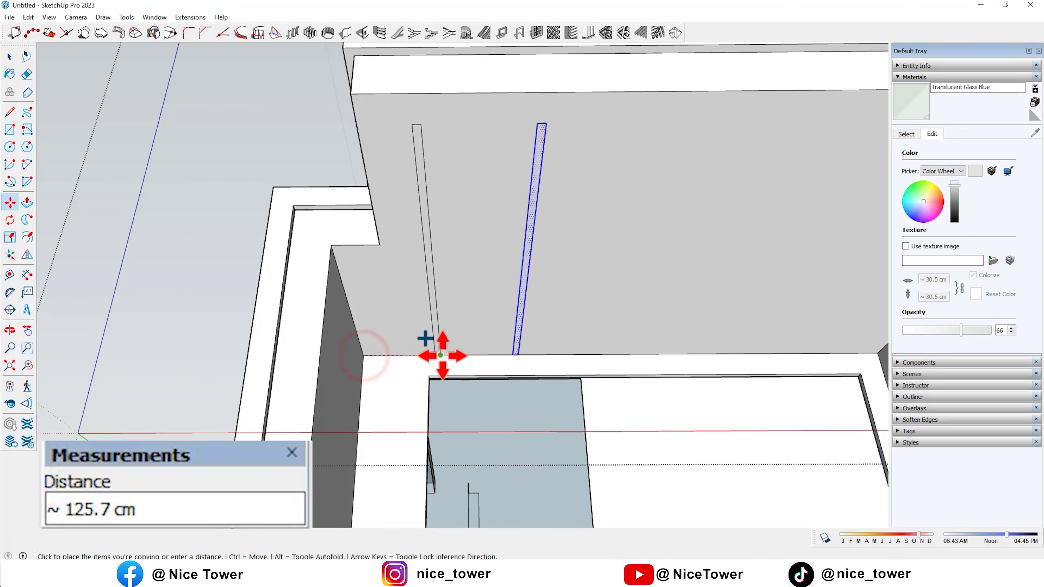
scroll(502, 359, down, 4)
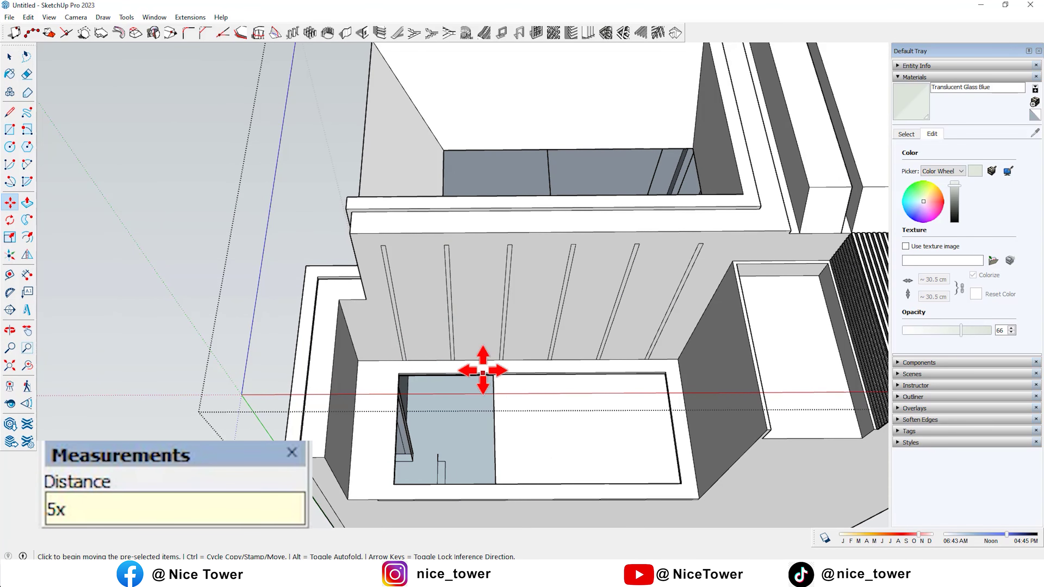
scroll(483, 373, down, 3)
key(Return)
scroll(564, 334, up, 6)
mouse_move(427, 303)
middle_down()
mouse_move(390, 260)
mouse_move(416, 281)
middle_up()
Push the strips 4 cm into the wall to form grooves
key(p)
click(416, 284)
mouse_move(608, 279)
middle_down()
mouse_move(508, 368)
mouse_move(521, 317)
mouse_move(467, 321)
middle_up()
scroll(659, 333, down, 10)
key(space)
mouse_move(482, 380)
middle_down()
mouse_move(683, 380)
mouse_move(703, 313)
middle_up()
Exit the building group and orbit around to review the completed facade
click(716, 257)
scroll(527, 459, up, 2)
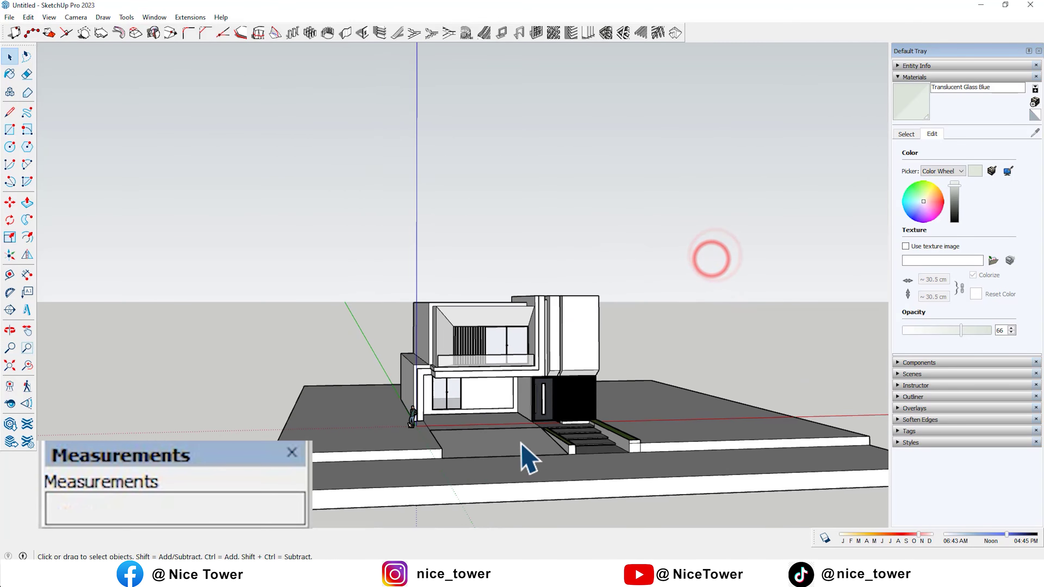
scroll(434, 361, up, 3)
scroll(508, 303, up, 3)
scroll(460, 350, up, 2)
scroll(411, 358, down, 5)
mouse_move(361, 366)
middle_down()
mouse_move(427, 459)
mouse_move(620, 543)
mouse_move(726, 505)
middle_up()
scroll(571, 205, up, 5)
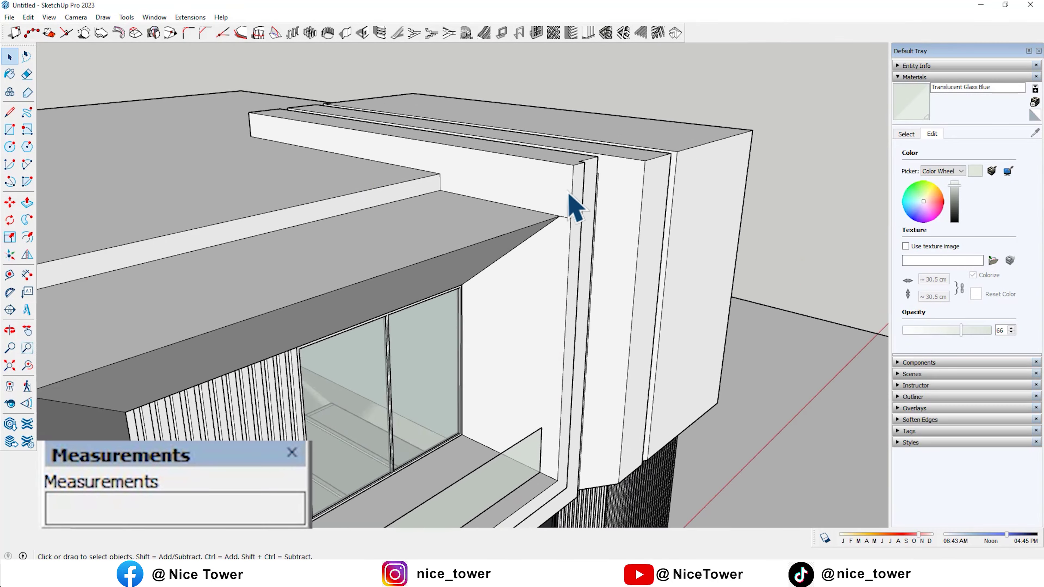
scroll(564, 203, up, 2)
key(e)
scroll(568, 227, down, 2)
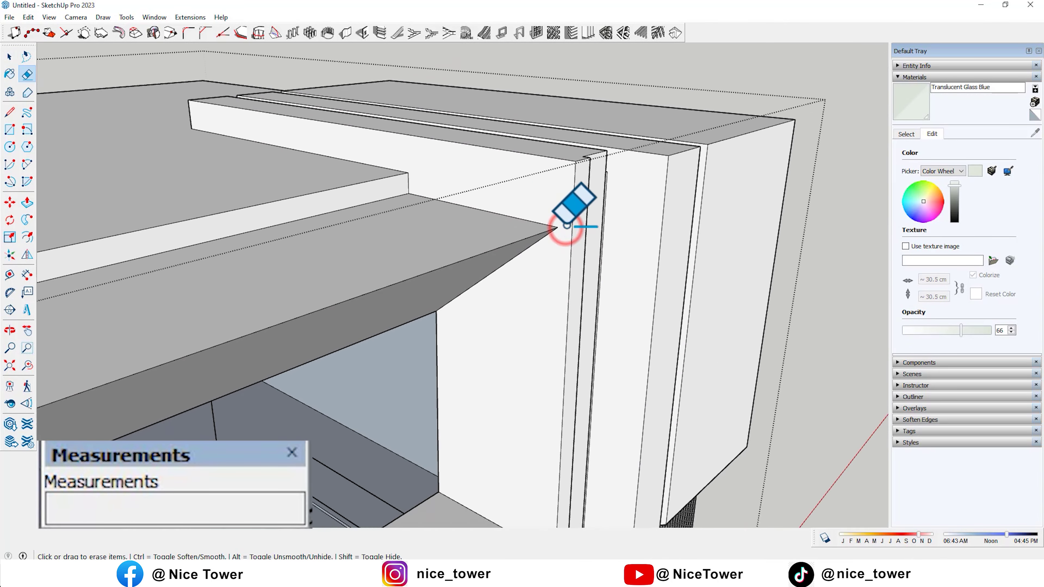
scroll(568, 222, down, 5)
key(space)
mouse_move(704, 205)
middle_down()
mouse_move(610, 310)
mouse_move(541, 304)
mouse_move(515, 286)
mouse_move(618, 275)
mouse_move(634, 320)
middle_up()
scroll(617, 341, up, 4)
scroll(752, 247, up, 3)
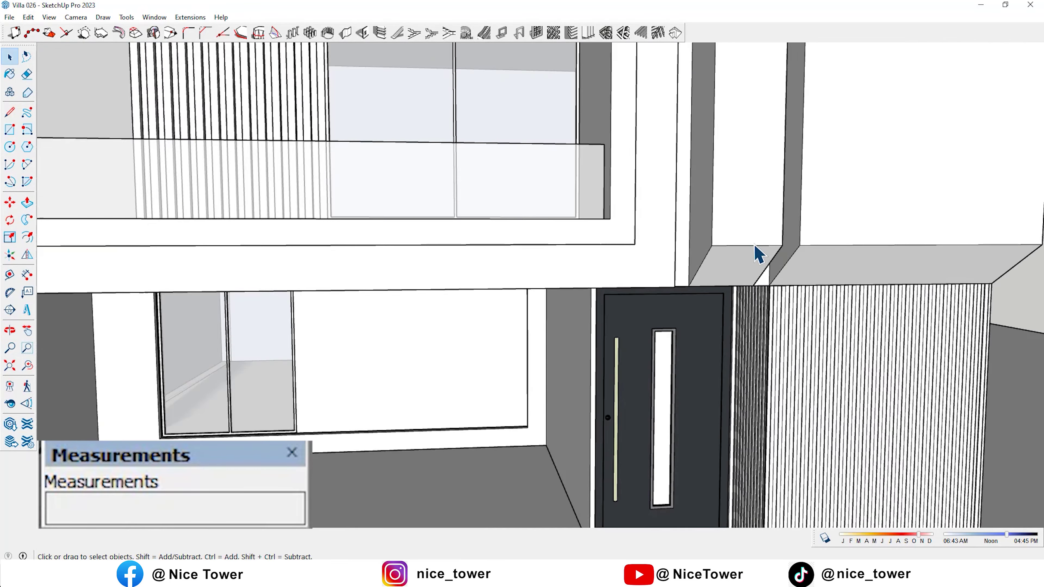
Lower the upper box's bottom edge onto the top of the slatted panel
scroll(750, 242, up, 3)
scroll(769, 253, up, 1)
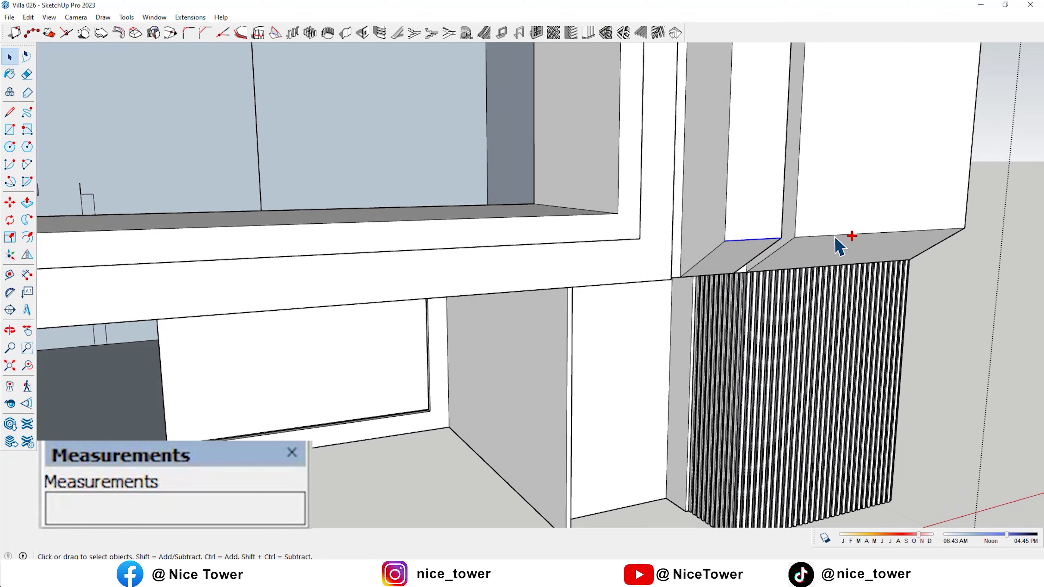
click(727, 241)
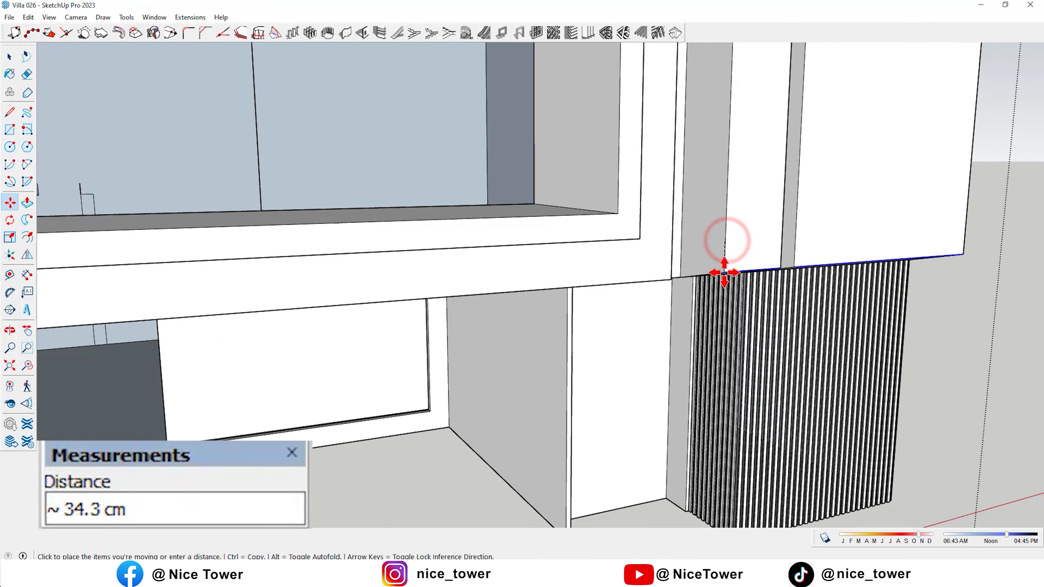
click(623, 285)
key(space)
scroll(873, 175, down, 10)
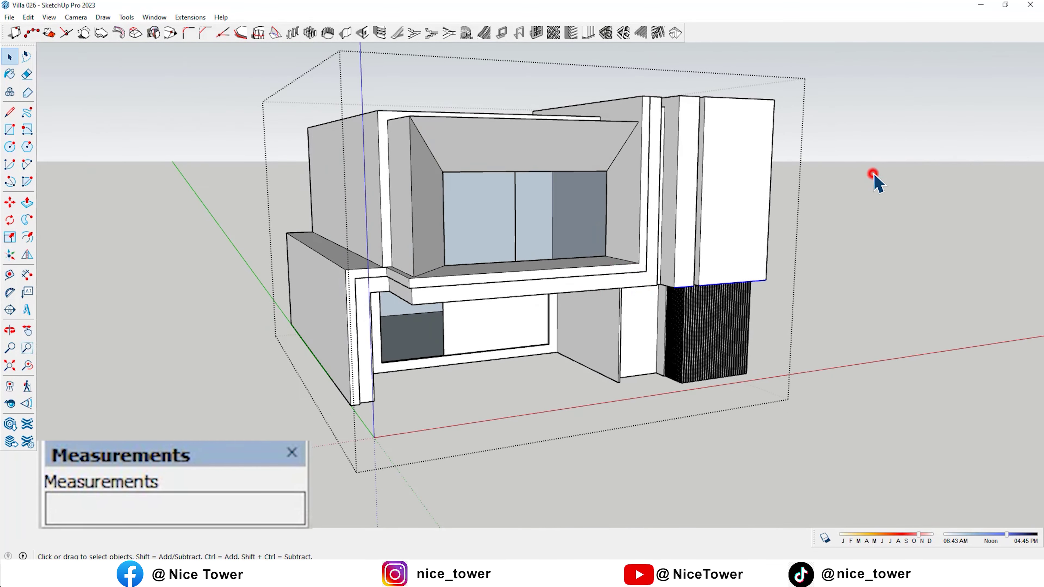
middle_drag(874, 175, 851, 205)
click(884, 106)
Orbit around the villa to inspect the entrance and door frame from several angles
middle_drag(884, 117, 881, 103)
scroll(485, 240, up, 3)
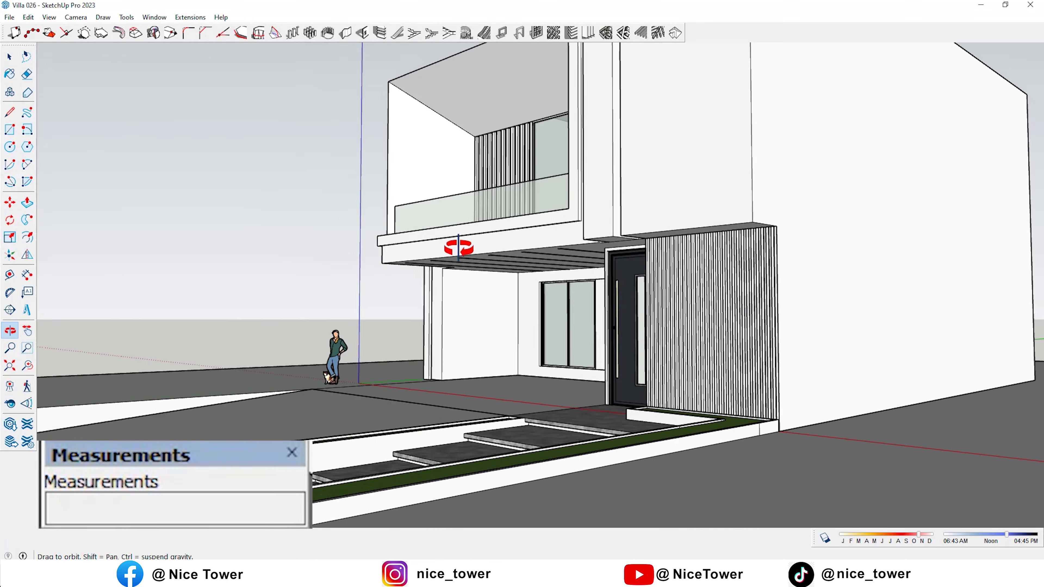
scroll(683, 240, up, 2)
scroll(680, 241, up, 2)
mouse_move(680, 240)
middle_down()
mouse_move(723, 203)
mouse_move(718, 217)
middle_up()
scroll(714, 235, up, 2)
scroll(717, 228, down, 3)
scroll(718, 228, down, 5)
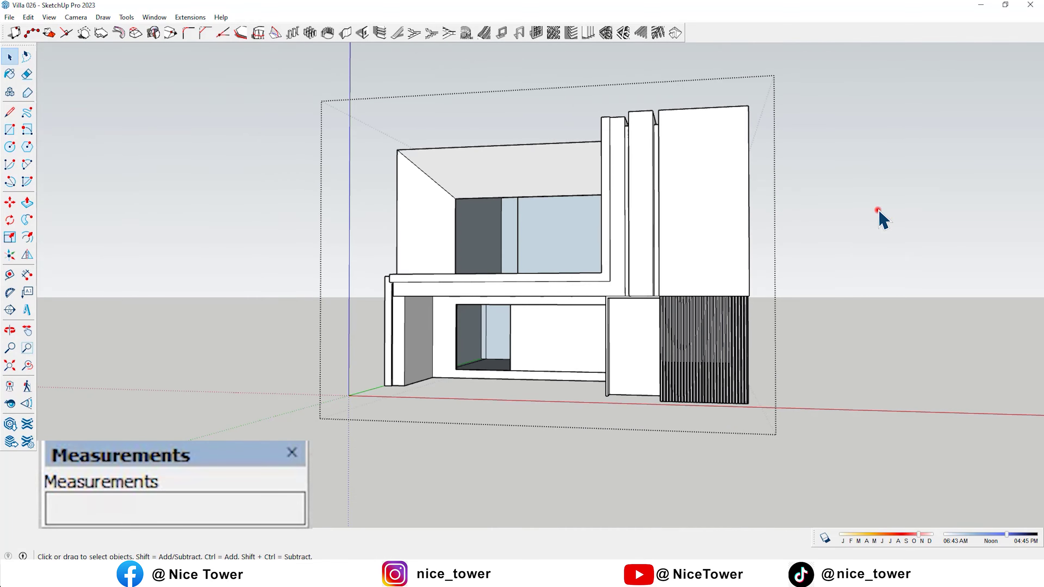
middle_drag(735, 326, 875, 211)
scroll(605, 354, up, 2)
mouse_move(604, 354)
middle_down()
mouse_move(541, 350)
mouse_move(804, 332)
mouse_move(844, 338)
mouse_move(788, 345)
mouse_move(760, 320)
mouse_move(543, 264)
mouse_move(491, 324)
mouse_move(496, 343)
middle_up()
scroll(738, 326, up, 2)
scroll(491, 325, up, 2)
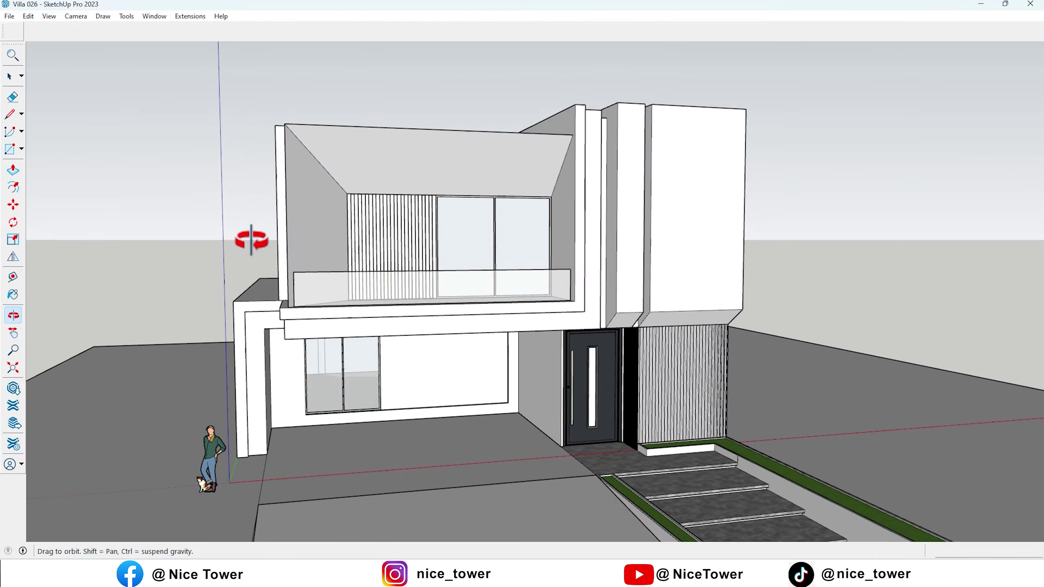
mouse_move(245, 233)
middle_down()
mouse_move(129, 251)
mouse_move(361, 199)
mouse_move(405, 297)
mouse_move(551, 313)
middle_up()
Pick the Rectangle tool and zoom in toward the slab's left edge
click(10, 150)
scroll(361, 127, down, 5)
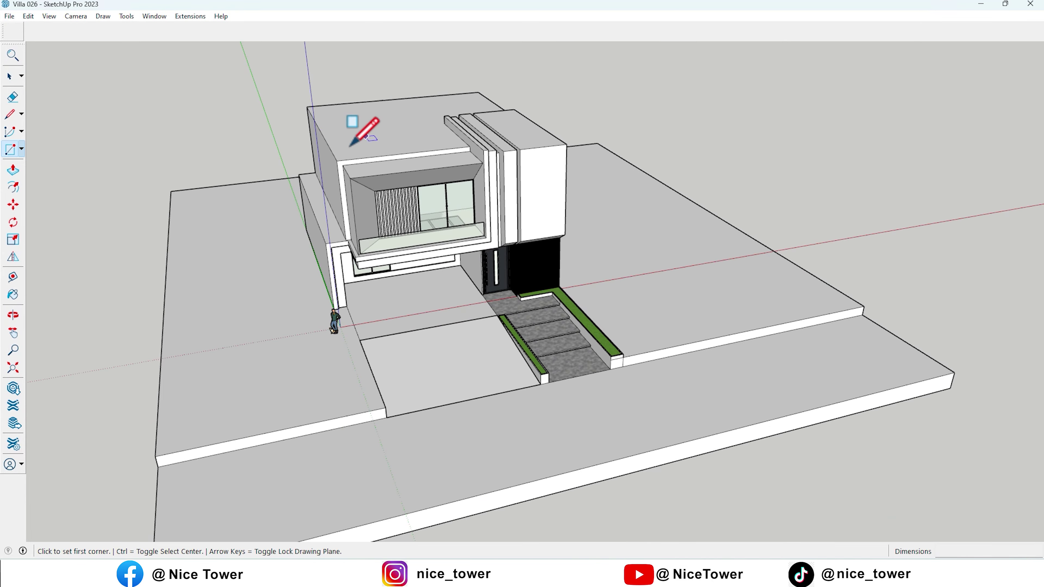
scroll(419, 210, up, 3)
scroll(407, 502, up, 3)
scroll(392, 506, up, 3)
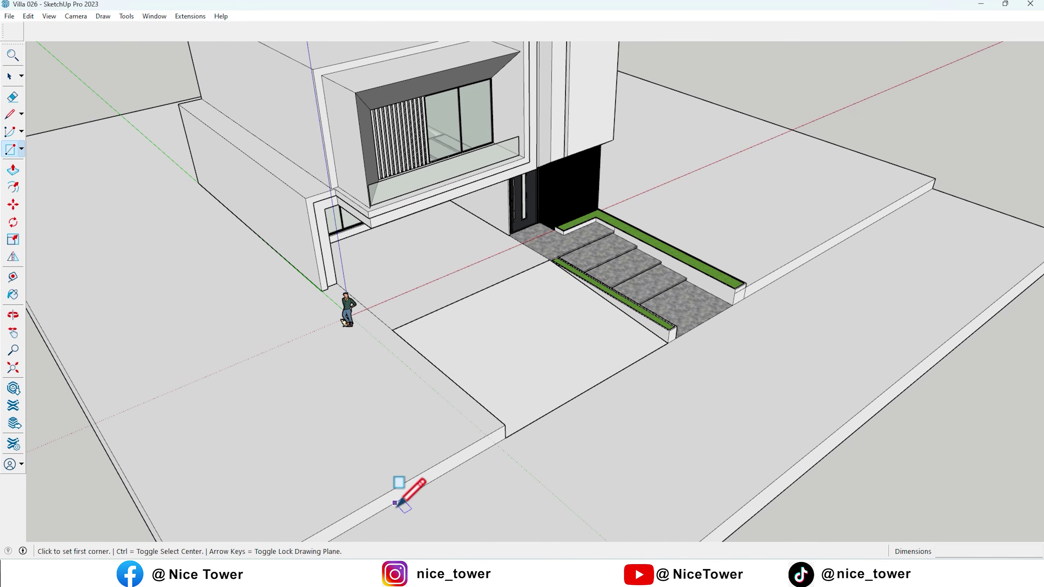
scroll(446, 468, up, 2)
scroll(438, 457, down, 3)
scroll(431, 443, up, 1)
scroll(427, 441, up, 1)
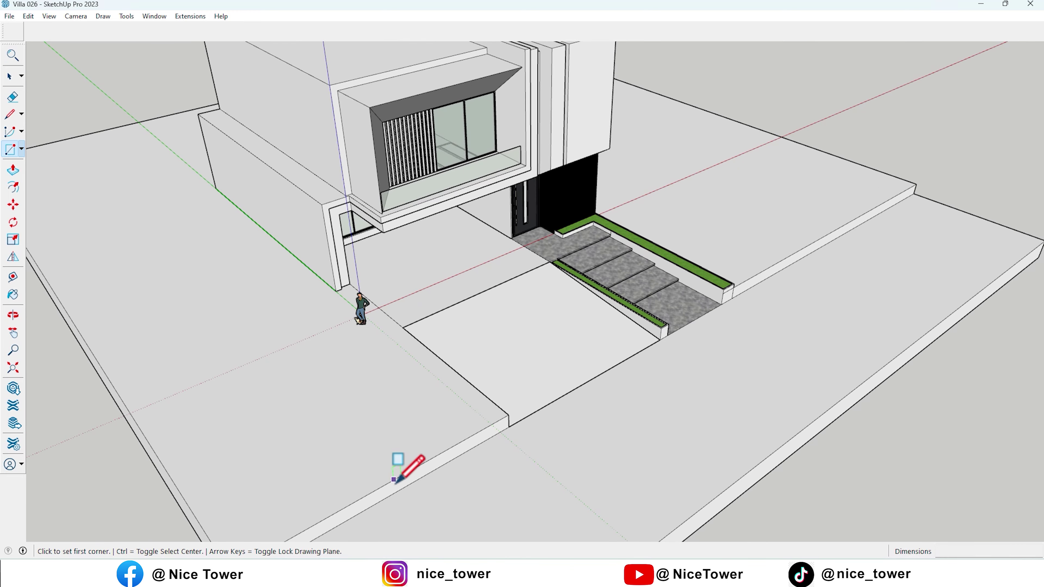
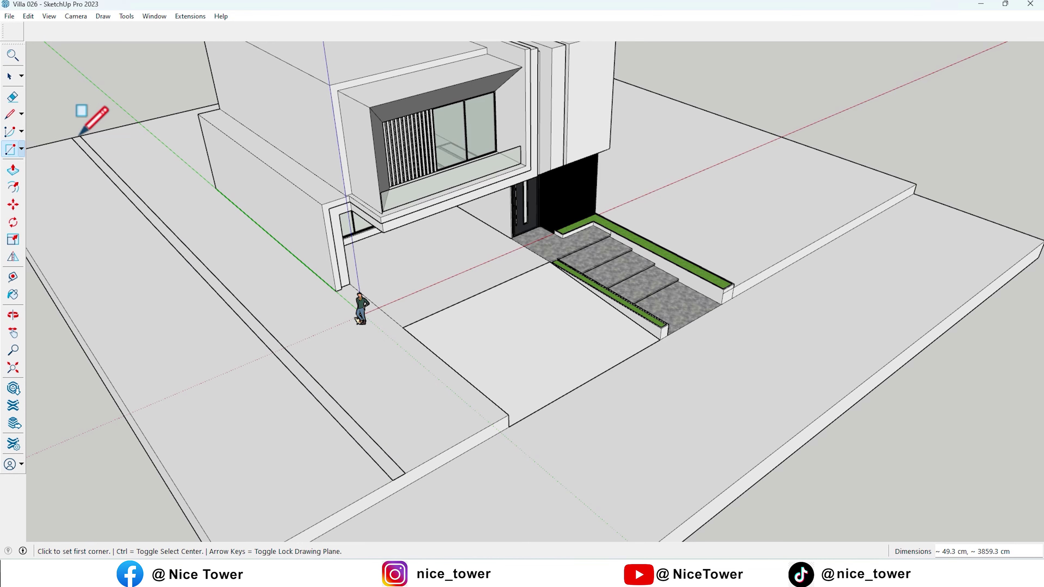
Push/pull the wall end out along the base edge of the plot
mouse_move(81, 134)
middle_down()
mouse_move(261, 298)
mouse_move(347, 306)
mouse_move(164, 270)
mouse_move(222, 268)
mouse_move(246, 253)
mouse_move(408, 361)
mouse_move(466, 350)
mouse_move(214, 268)
mouse_move(548, 252)
mouse_move(653, 229)
mouse_move(781, 308)
middle_up()
key(p)
scroll(828, 368, up, 5)
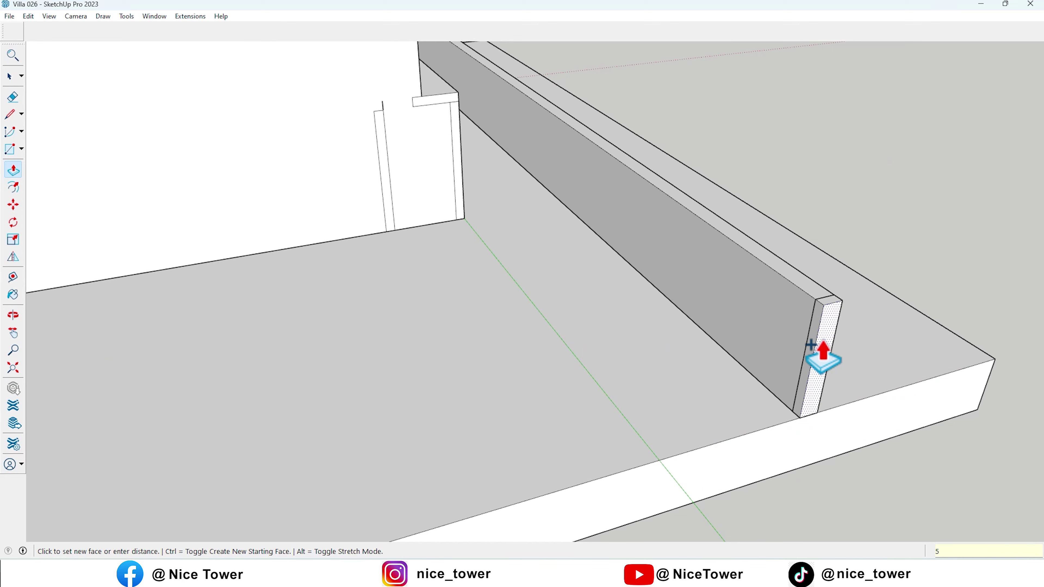
scroll(843, 346, down, 5)
key(p)
scroll(841, 346, down, 2)
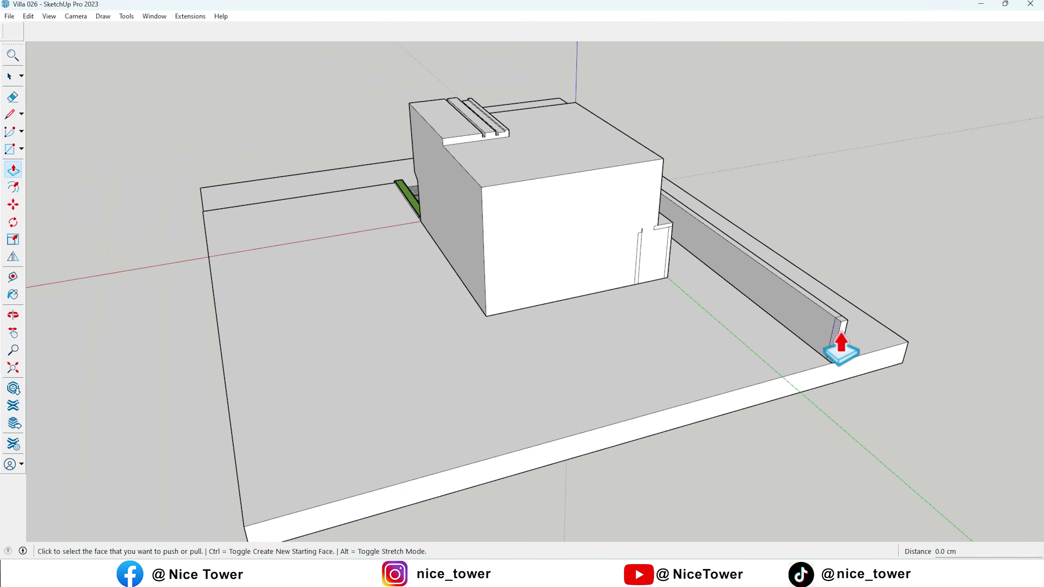
click(843, 346)
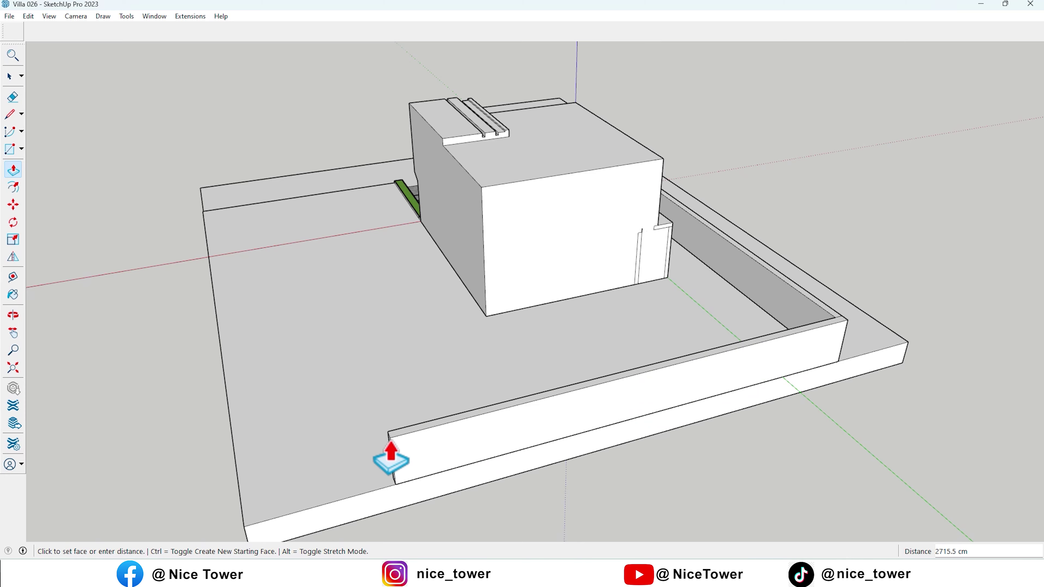
mouse_move(434, 430)
middle_down()
mouse_move(926, 299)
mouse_move(895, 317)
middle_up()
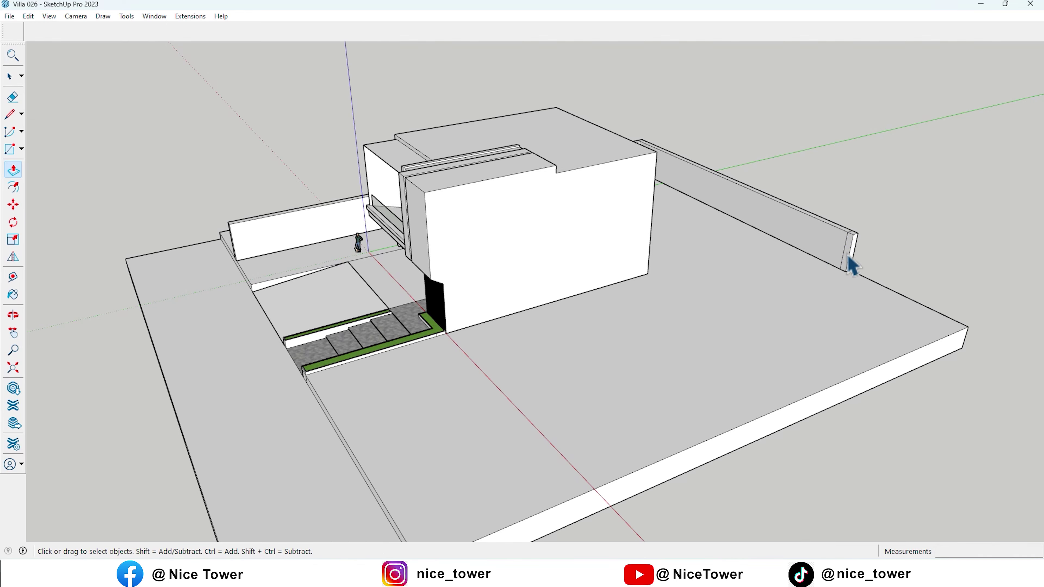
click(384, 504)
Reverse the faces of the selected side walls
mouse_move(383, 504)
middle_down()
mouse_move(520, 392)
mouse_move(532, 247)
middle_up()
scroll(502, 345, up, 2)
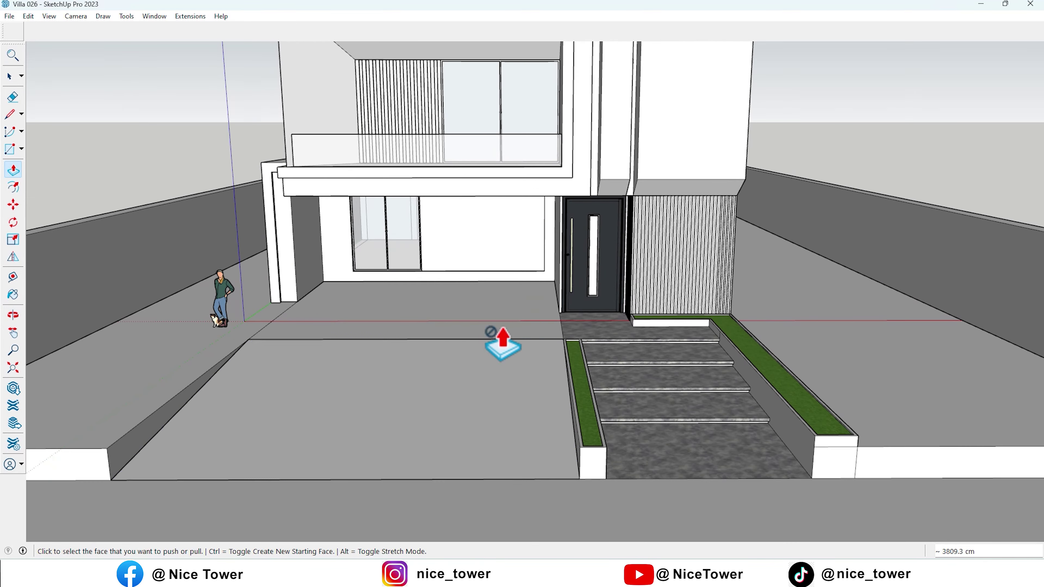
scroll(502, 345, down, 3)
scroll(490, 321, down, 2)
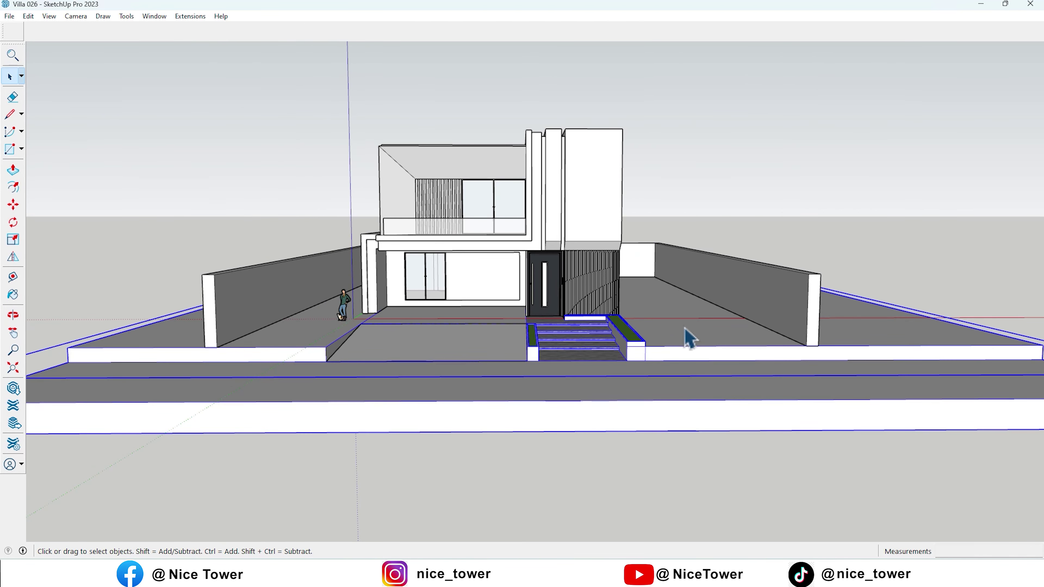
right_click(741, 292)
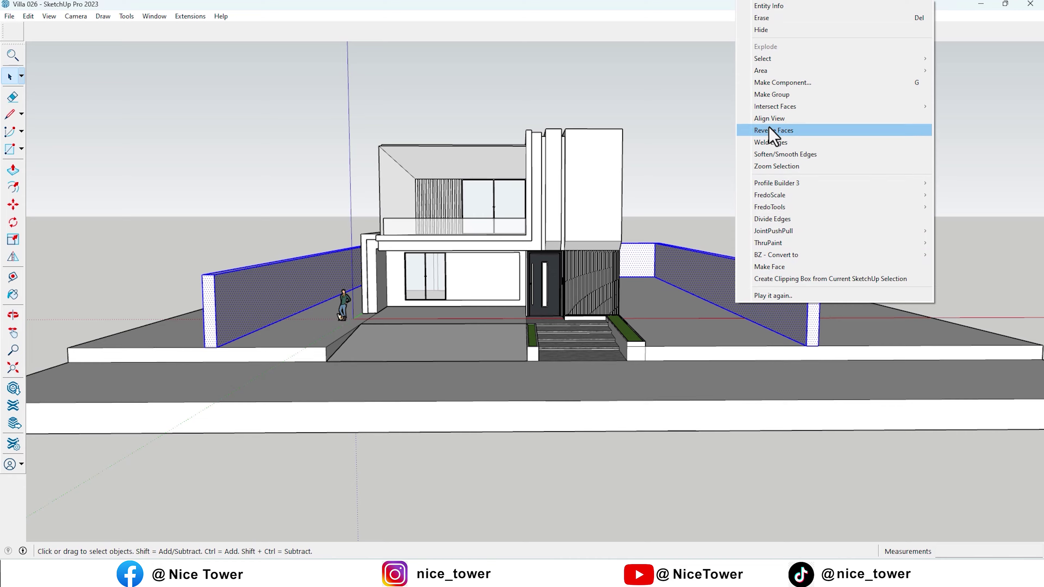
click(772, 94)
Orbit from the villa front up to a high aerial view over the house
middle_drag(716, 206, 692, 210)
scroll(613, 193, up, 3)
scroll(613, 196, up, 2)
scroll(613, 196, down, 3)
mouse_move(624, 209)
middle_down()
mouse_move(587, 291)
mouse_move(550, 436)
mouse_move(359, 331)
mouse_move(357, 350)
mouse_move(427, 401)
mouse_move(669, 385)
mouse_move(662, 423)
mouse_move(629, 426)
mouse_move(611, 333)
mouse_move(596, 477)
mouse_move(502, 380)
mouse_move(473, 244)
mouse_move(473, 257)
mouse_move(421, 296)
mouse_move(583, 312)
mouse_move(410, 304)
mouse_move(424, 325)
middle_up()
scroll(662, 424, up, 2)
scroll(476, 266, up, 2)
click(126, 17)
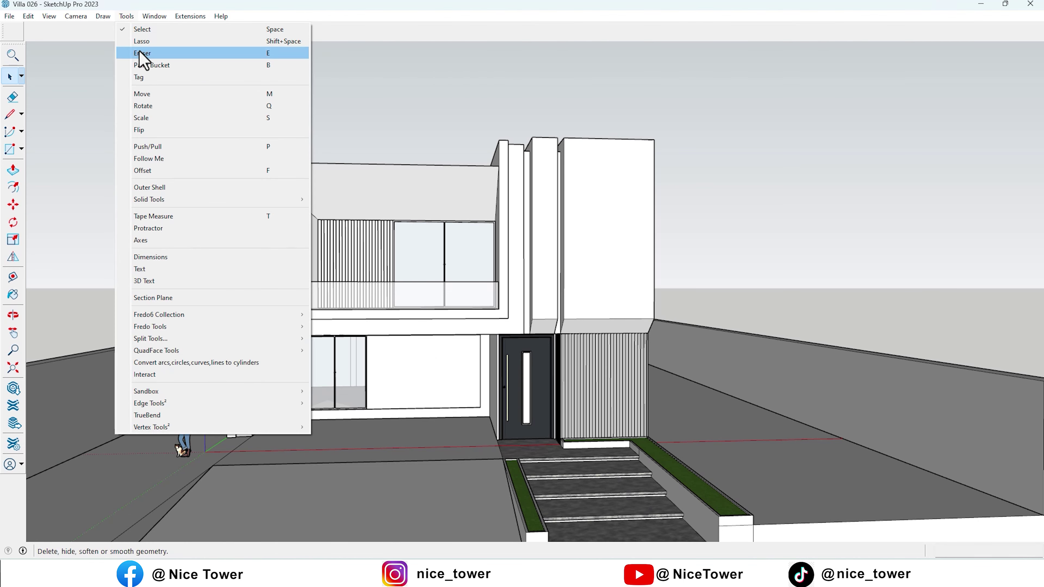
Pick Polished Concrete New in the Materials tray and orbit above the walkway
click(145, 78)
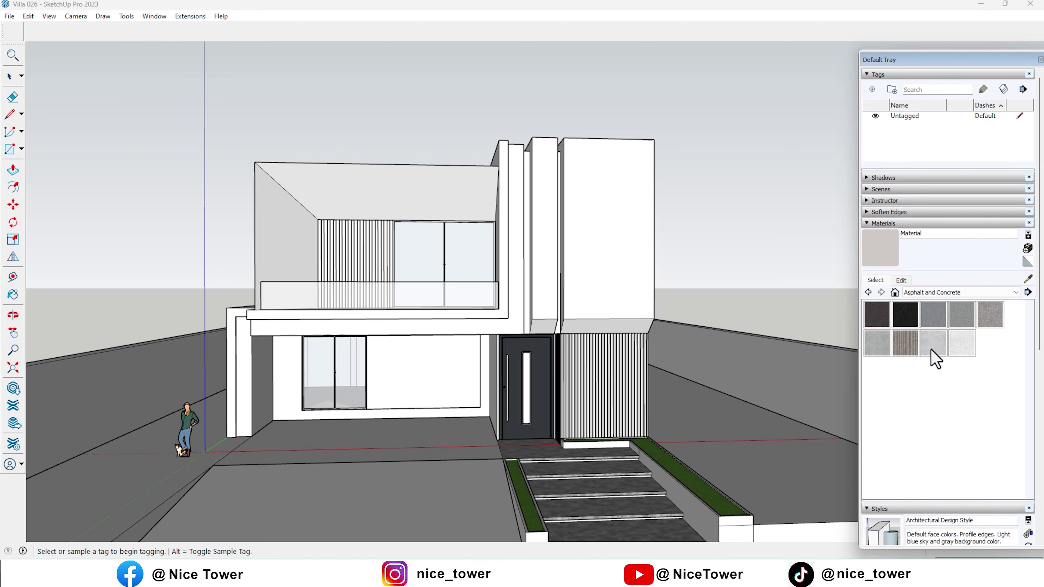
click(933, 343)
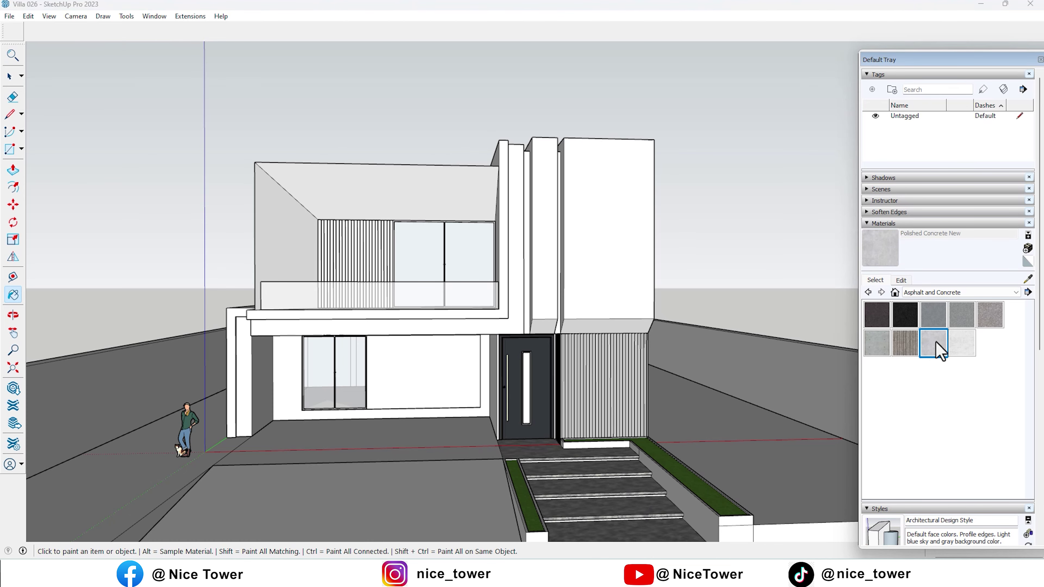
scroll(707, 167, down, 3)
mouse_move(566, 78)
middle_down()
mouse_move(566, 275)
mouse_move(414, 174)
middle_up()
scroll(577, 350, up, 3)
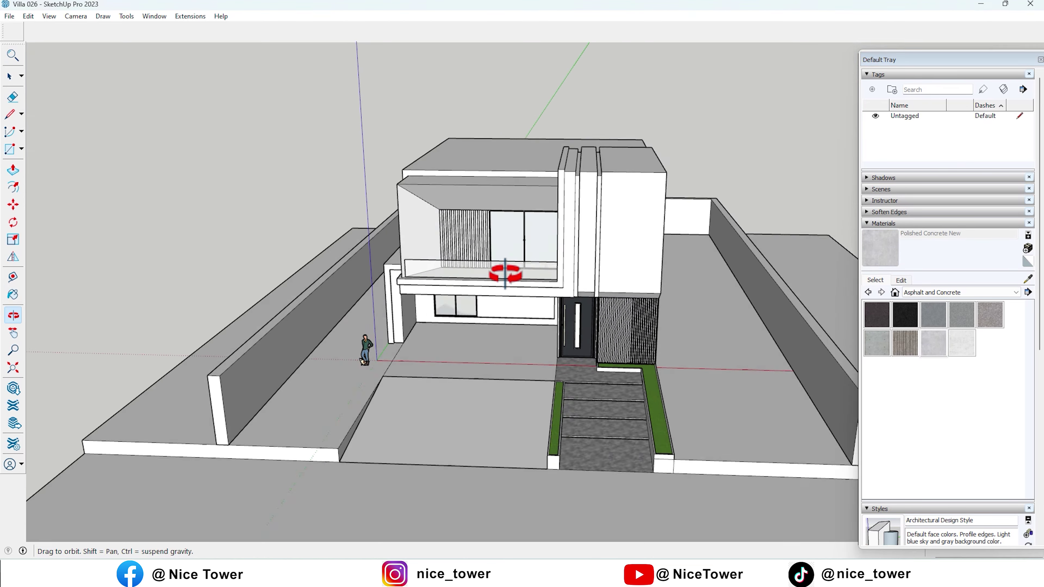
scroll(584, 354, up, 2)
scroll(654, 420, up, 3)
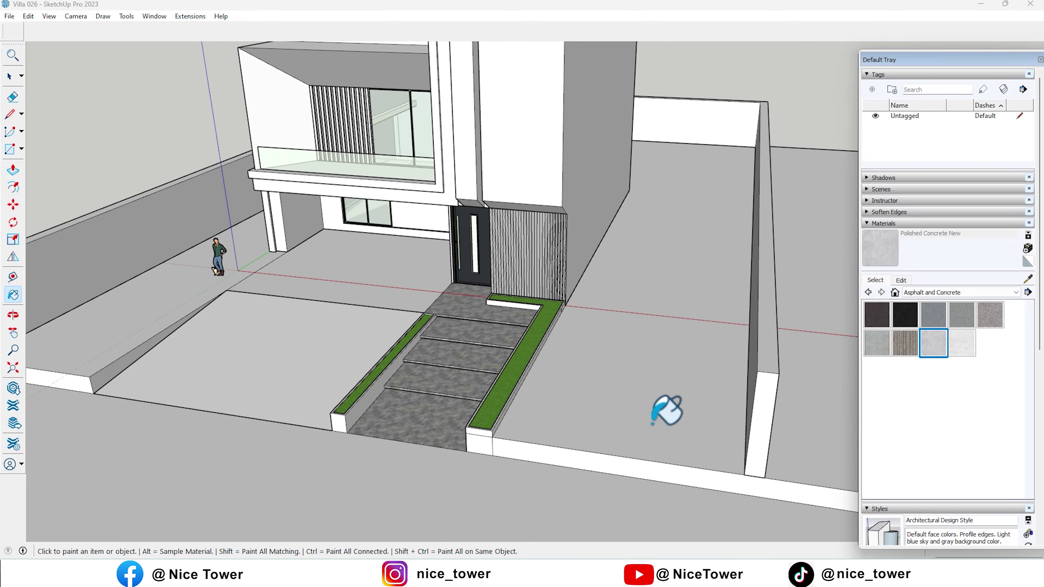
scroll(654, 416, up, 3)
scroll(629, 386, up, 3)
mouse_move(606, 350)
middle_down()
mouse_move(575, 366)
mouse_move(555, 299)
middle_up()
Open the ground group to inspect its geometry, then close it again
key(space)
triple_click(553, 360)
scroll(552, 360, down, 2)
click(567, 323)
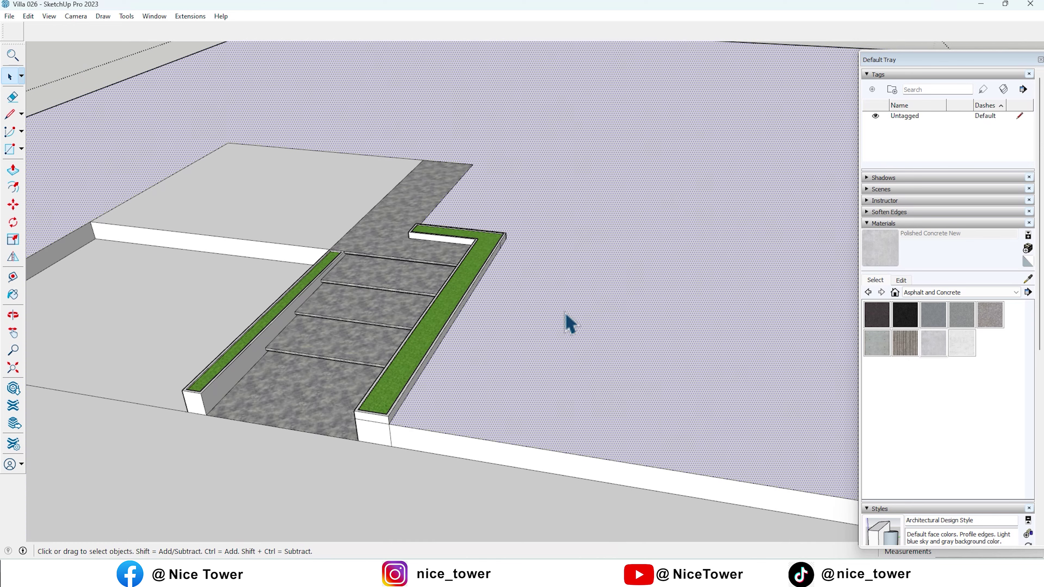
Paint the upper and lower slabs with Polished Concrete New
middle_drag(704, 303, 559, 328)
scroll(720, 286, up, 2)
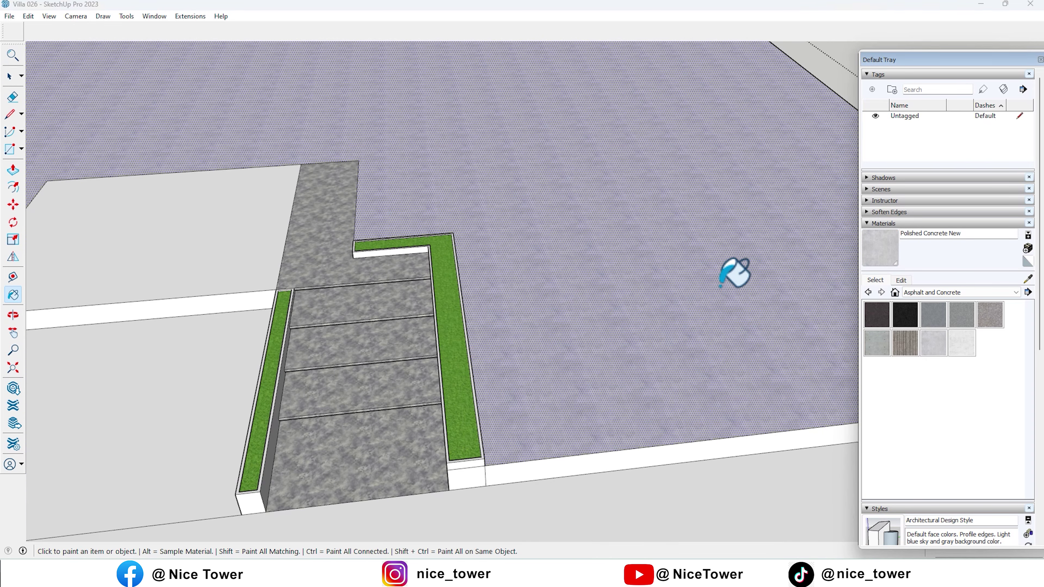
scroll(697, 298, down, 2)
scroll(250, 272, down, 2)
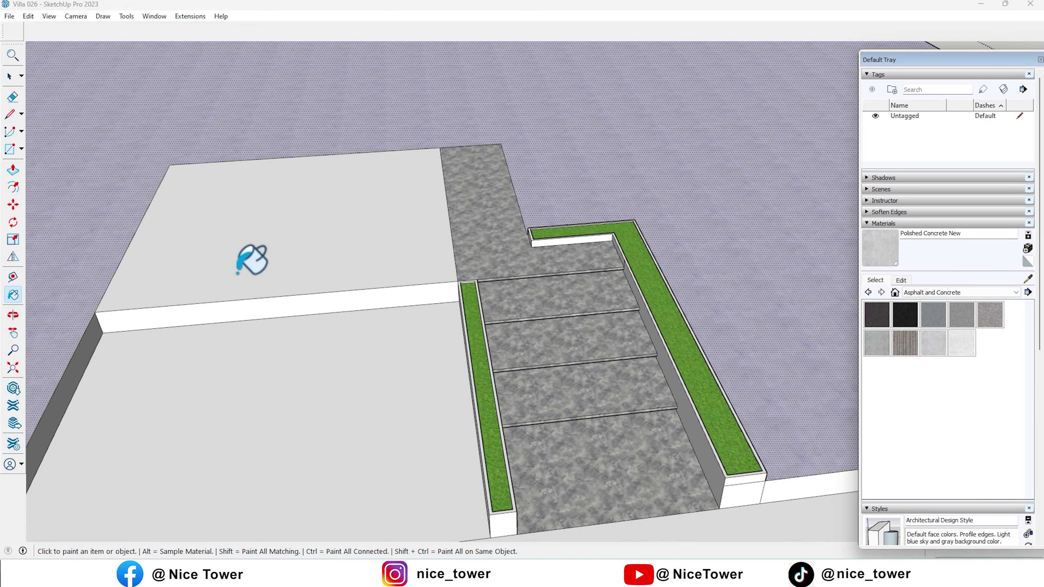
scroll(380, 304, down, 2)
middle_drag(379, 305, 436, 303)
click(348, 290)
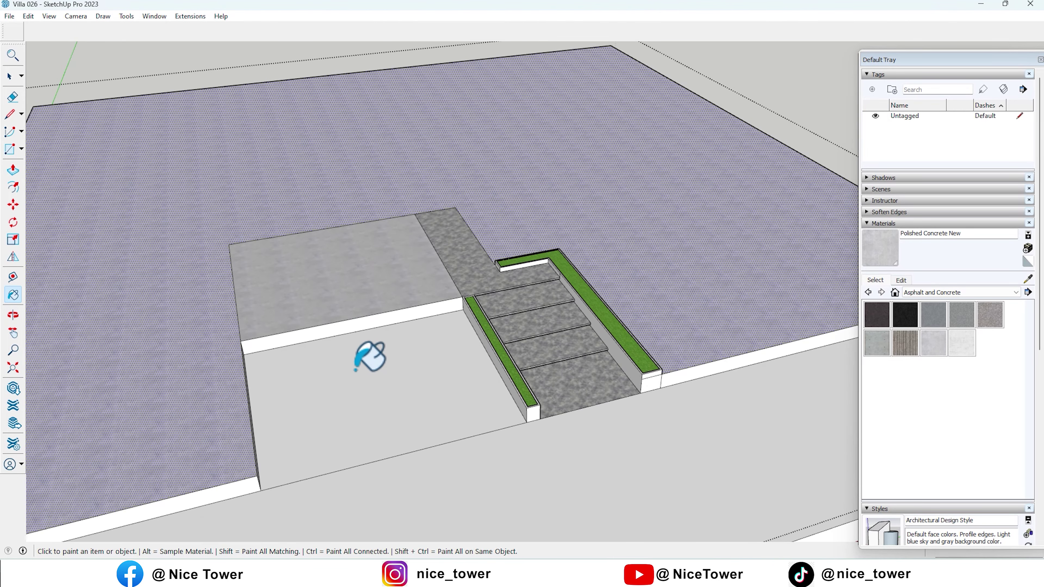
middle_drag(374, 350, 242, 322)
click(233, 321)
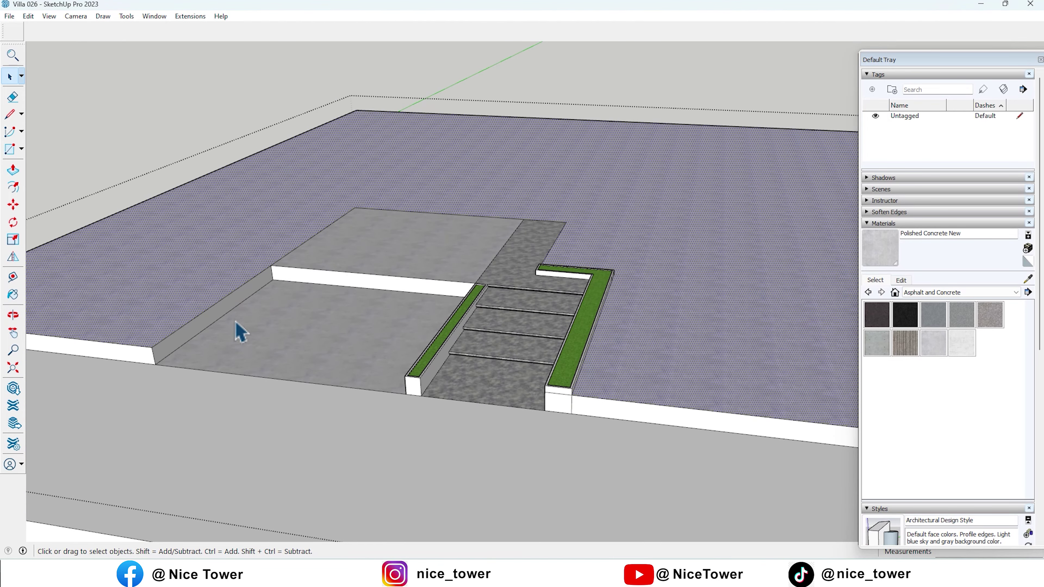
scroll(241, 331, up, 2)
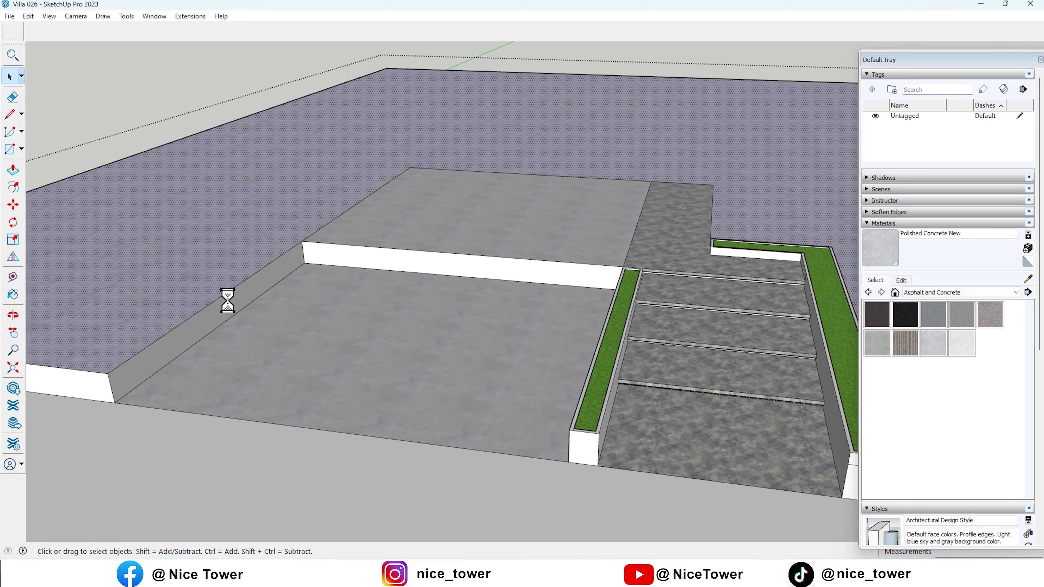
Switch back to selection and select the driveway face in front of the villa
mouse_move(305, 322)
middle_down()
mouse_move(511, 298)
mouse_move(329, 352)
middle_up()
key(space)
scroll(320, 260, down, 5)
mouse_move(320, 259)
middle_down()
mouse_move(366, 285)
mouse_move(291, 256)
middle_up()
scroll(363, 340, up, 5)
mouse_move(367, 349)
middle_down()
mouse_move(361, 286)
mouse_move(340, 357)
mouse_move(391, 410)
middle_up()
click(391, 411)
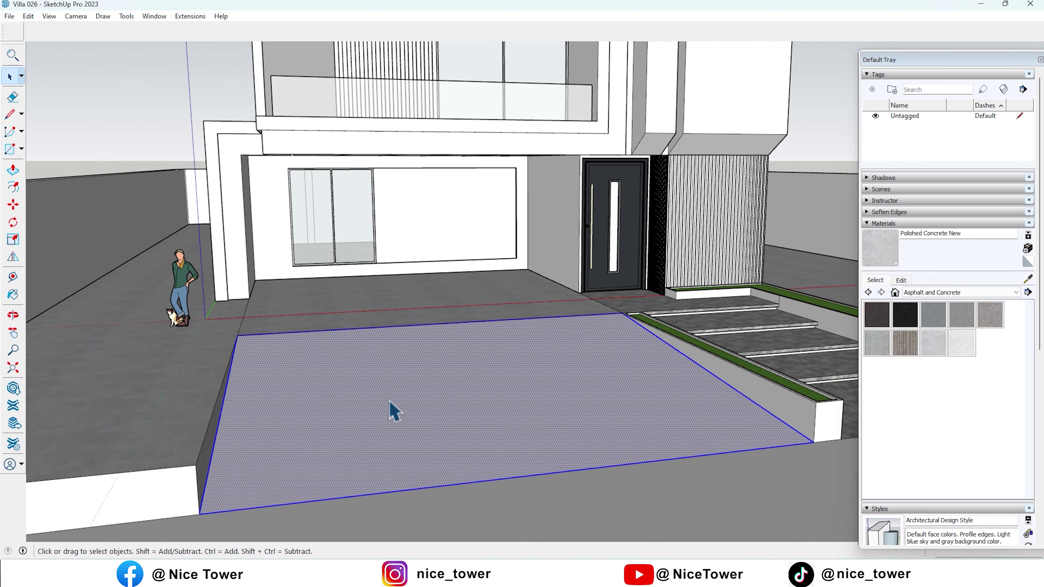
Select the connected planter geometry and the left planter's side wall face
mouse_move(618, 362)
middle_down()
mouse_move(525, 390)
mouse_move(536, 392)
mouse_move(479, 389)
mouse_move(625, 413)
mouse_move(671, 345)
mouse_move(333, 373)
middle_up()
scroll(675, 420, down, 3)
scroll(715, 415, up, 3)
scroll(636, 411, up, 3)
scroll(275, 349, up, 2)
triple_click(279, 354)
mouse_move(268, 356)
middle_down()
mouse_move(601, 366)
mouse_move(241, 373)
middle_up()
click(238, 388)
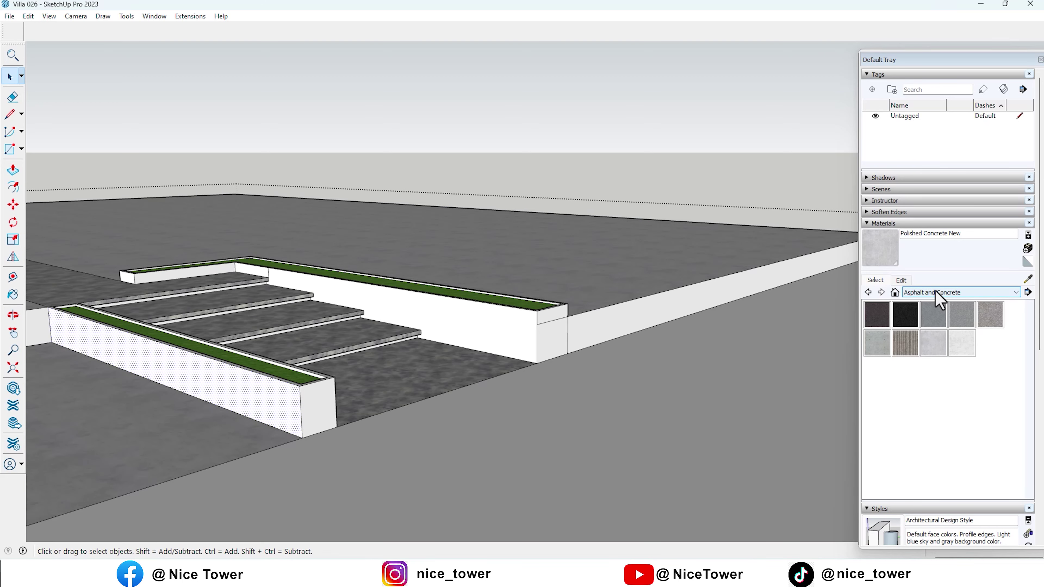
Create Material3 in the Colors collection using the grey image as its texture
click(912, 291)
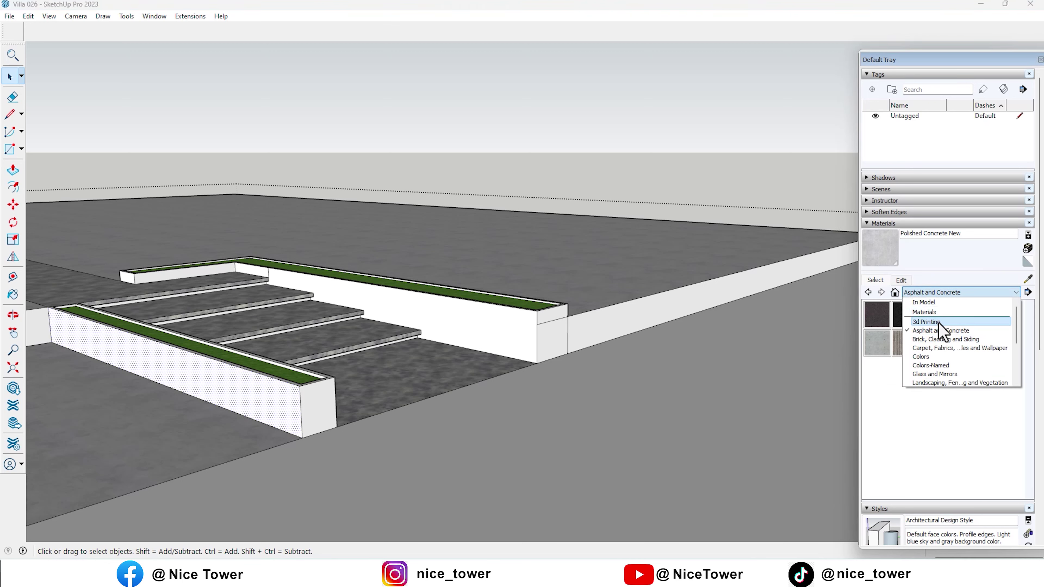
click(934, 357)
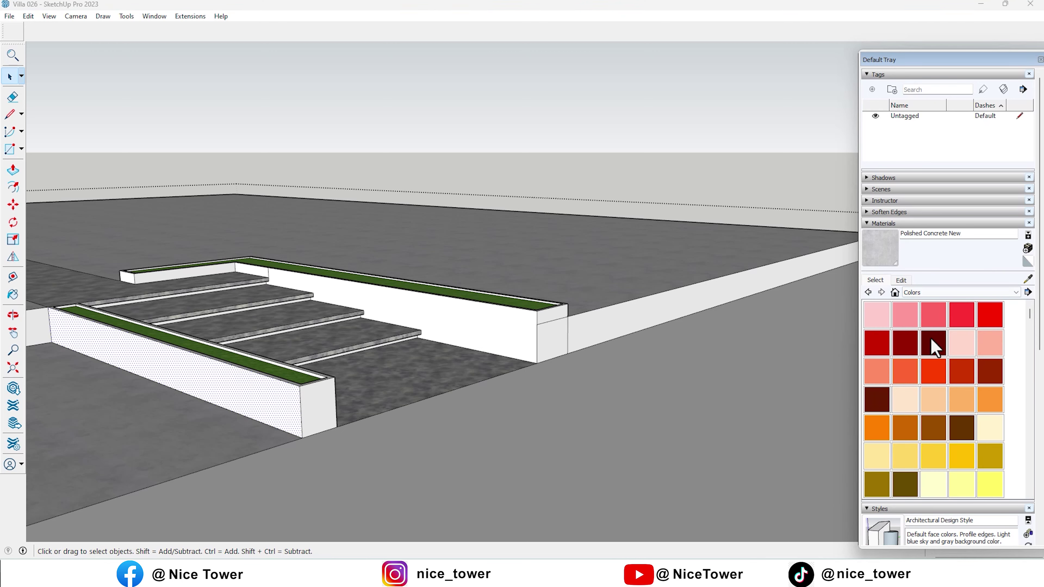
scroll(932, 370, down, 3)
scroll(932, 390, down, 2)
click(1028, 249)
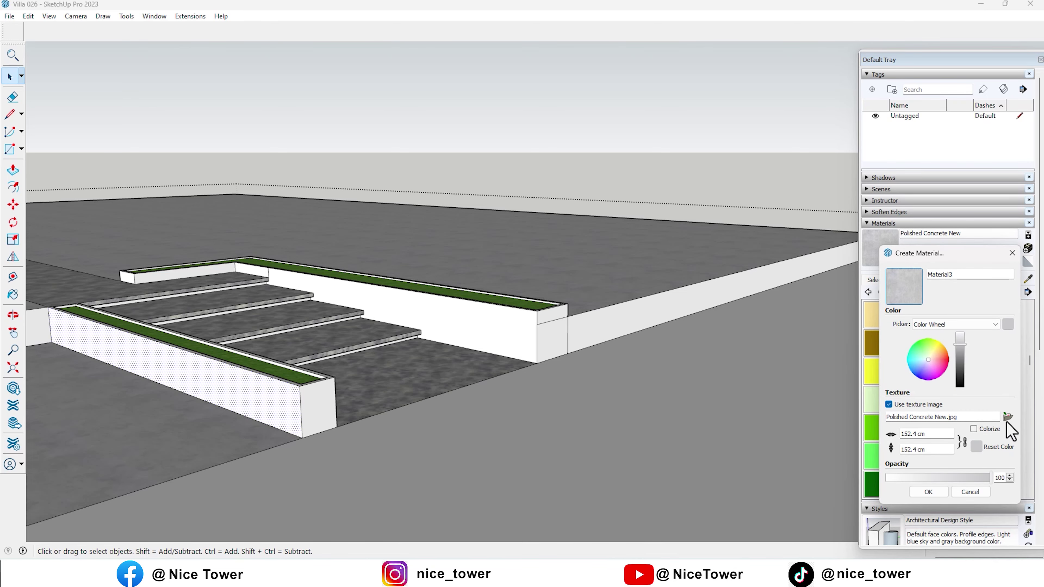
click(1007, 417)
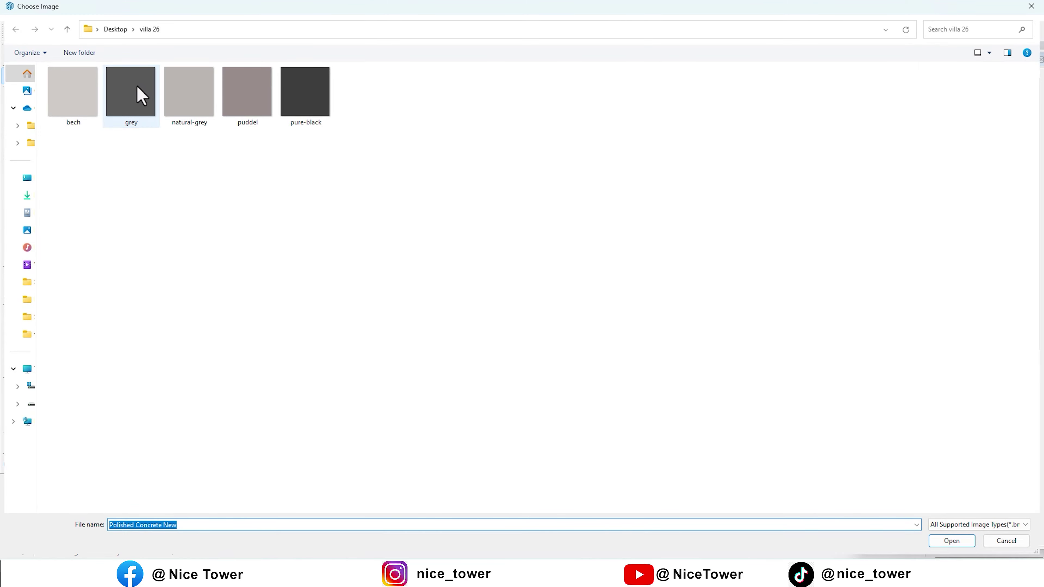
double_click(141, 96)
click(928, 492)
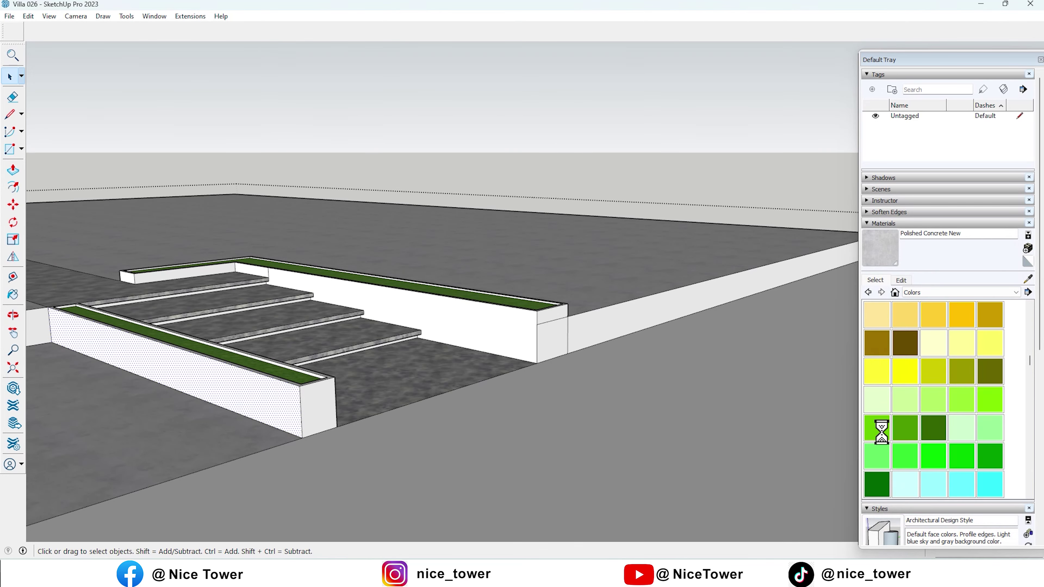
Paint the planter's long side wall dark grey with Material3
click(209, 373)
scroll(294, 395, up, 2)
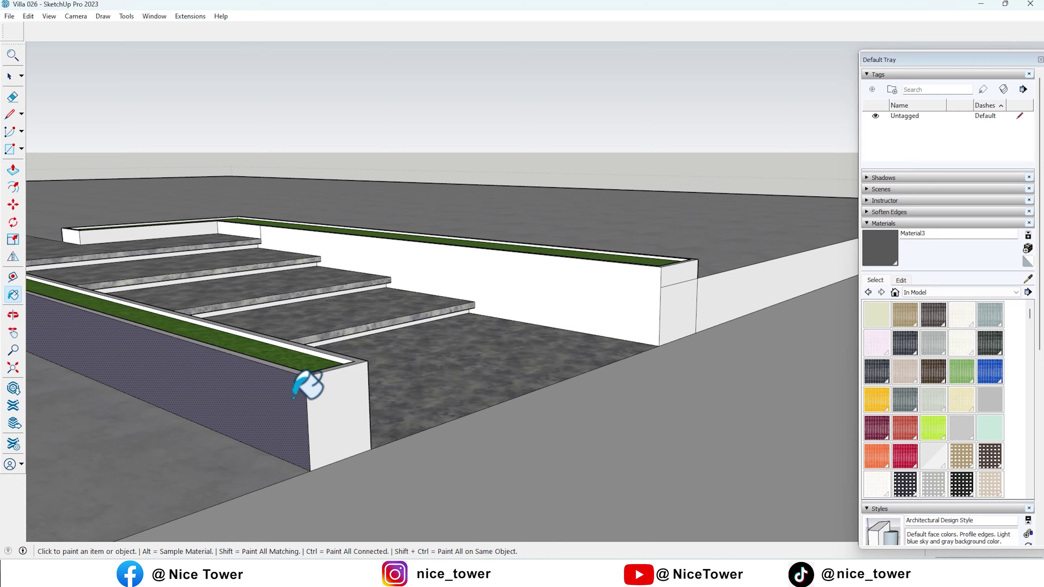
mouse_move(360, 379)
middle_down()
mouse_move(396, 366)
mouse_move(338, 304)
middle_up()
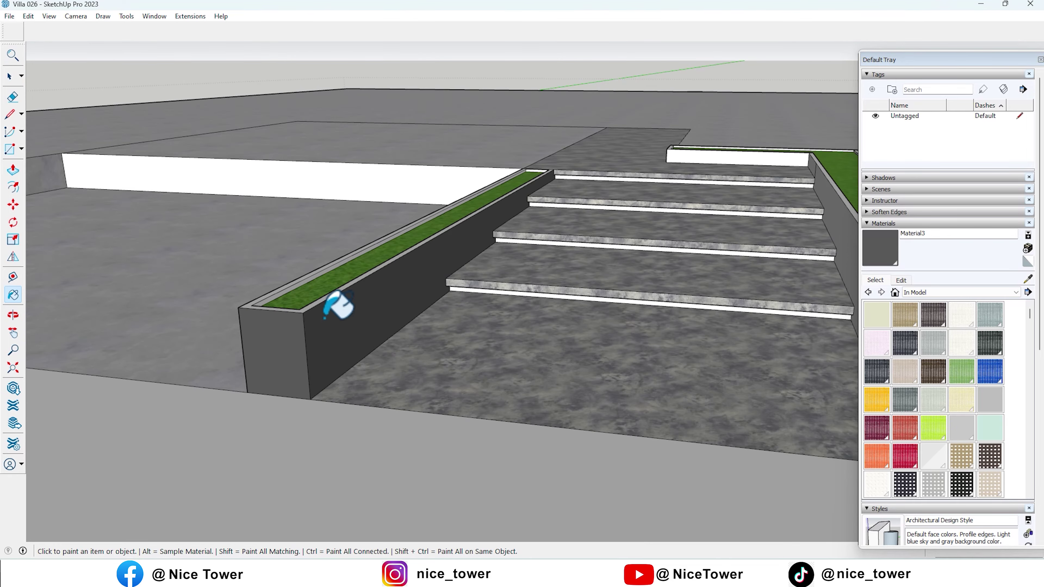
scroll(288, 300, up, 3)
mouse_move(243, 290)
middle_down()
mouse_move(632, 380)
mouse_move(421, 403)
mouse_move(243, 333)
middle_up()
scroll(397, 384, down, 3)
scroll(397, 384, down, 3)
scroll(265, 184, up, 3)
scroll(265, 198, up, 2)
Orbit around the steps until the planter runs lengthwise beside the stairs
middle_drag(265, 198, 198, 235)
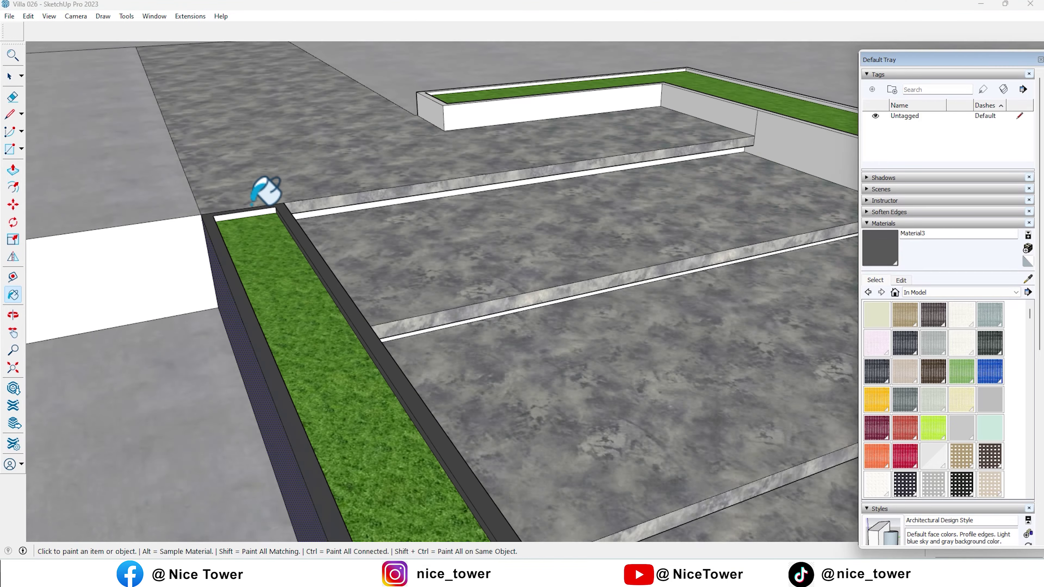
scroll(198, 235, down, 3)
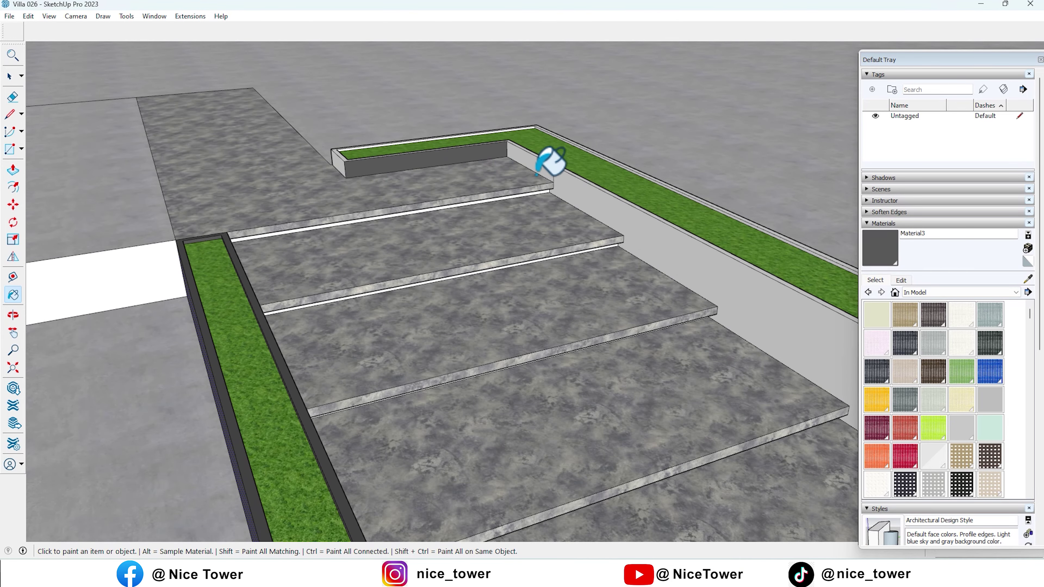
scroll(347, 161, up, 3)
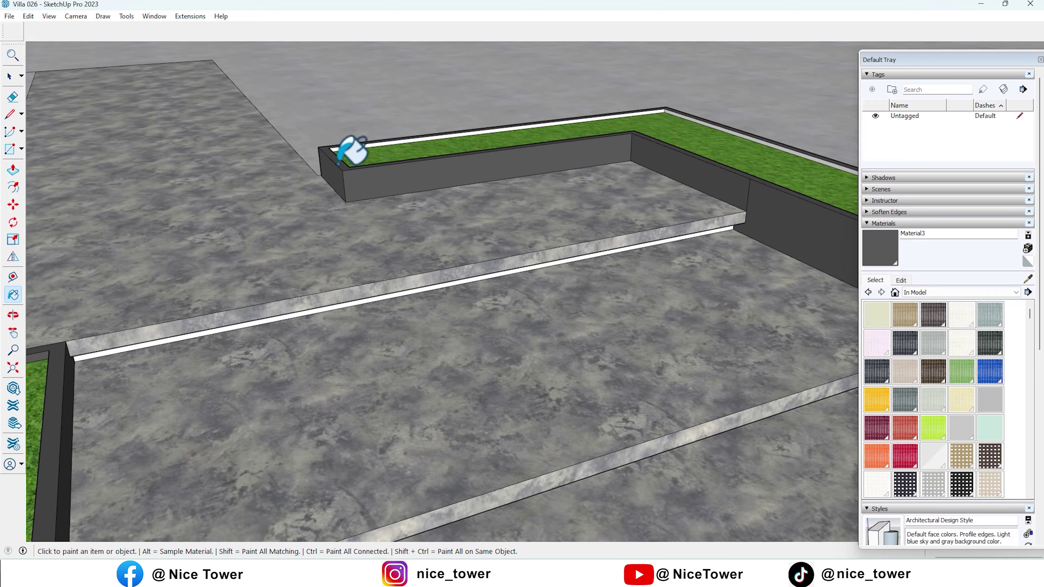
scroll(352, 151, up, 2)
scroll(362, 135, down, 3)
mouse_move(245, 129)
middle_down()
mouse_move(368, 182)
mouse_move(547, 287)
mouse_move(205, 240)
mouse_move(489, 279)
mouse_move(370, 214)
middle_up()
scroll(547, 287, up, 2)
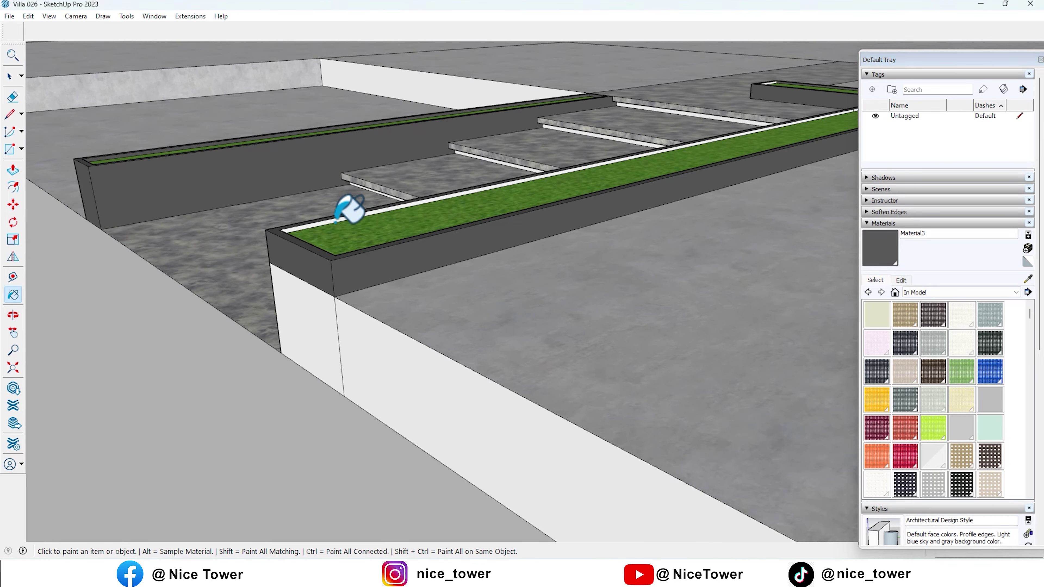
scroll(370, 214, up, 3)
mouse_move(327, 245)
middle_down()
mouse_move(240, 296)
mouse_move(618, 283)
mouse_move(396, 299)
mouse_move(483, 369)
middle_up()
scroll(240, 296, down, 3)
scroll(396, 299, up, 2)
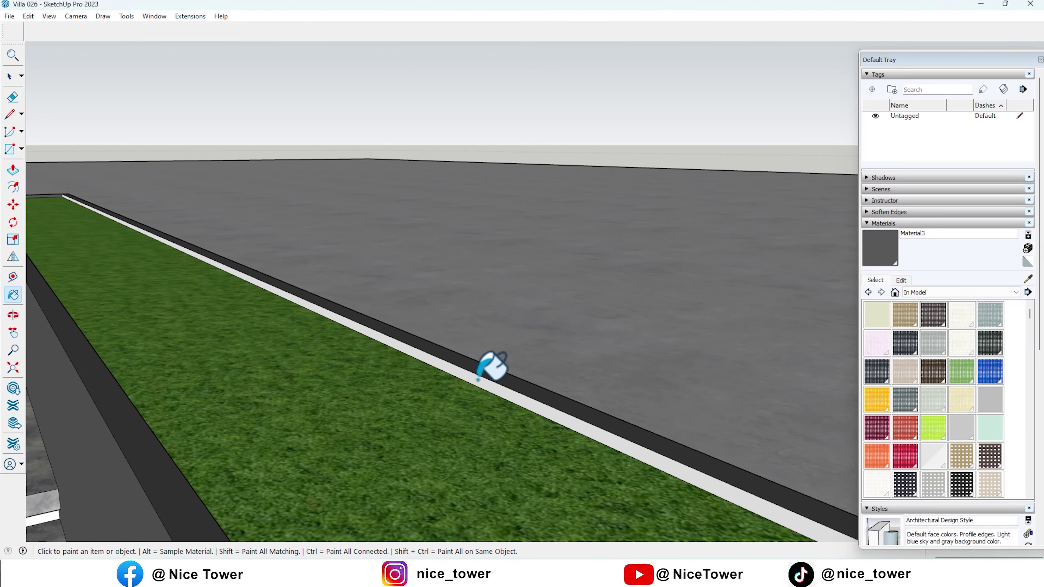
scroll(492, 365, down, 2)
scroll(420, 321, down, 3)
mouse_move(419, 322)
middle_down()
mouse_move(380, 380)
mouse_move(380, 364)
middle_up()
Erase an edge at the planter corner, then undo it to restore the grass face
key(e)
scroll(457, 421, down, 2)
scroll(576, 420, down, 3)
mouse_move(669, 427)
middle_down()
mouse_move(431, 401)
mouse_move(455, 409)
mouse_move(522, 390)
mouse_move(473, 389)
middle_up()
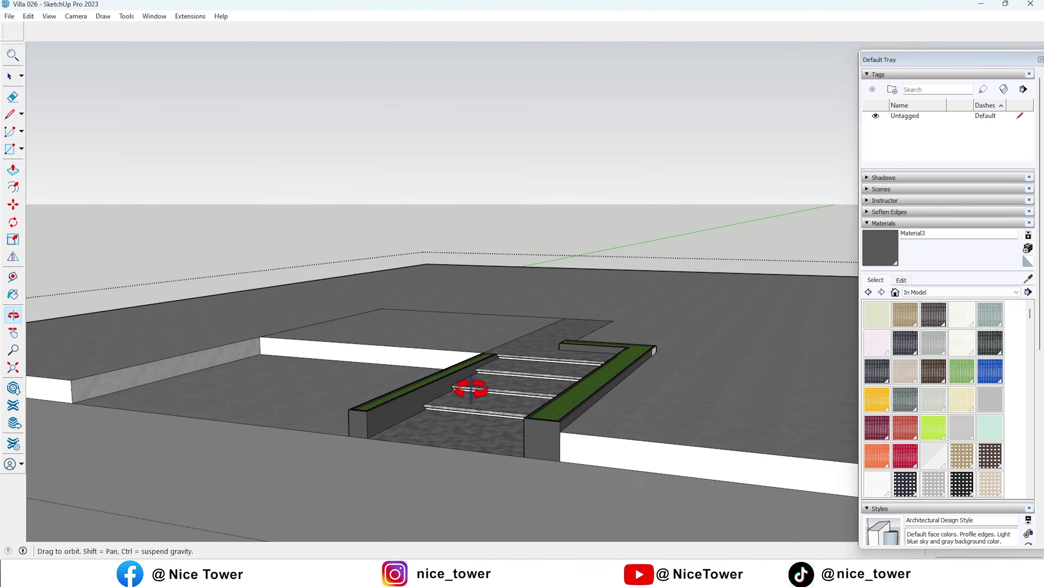
scroll(620, 366, up, 3)
scroll(701, 360, up, 3)
scroll(701, 360, up, 2)
scroll(709, 353, down, 3)
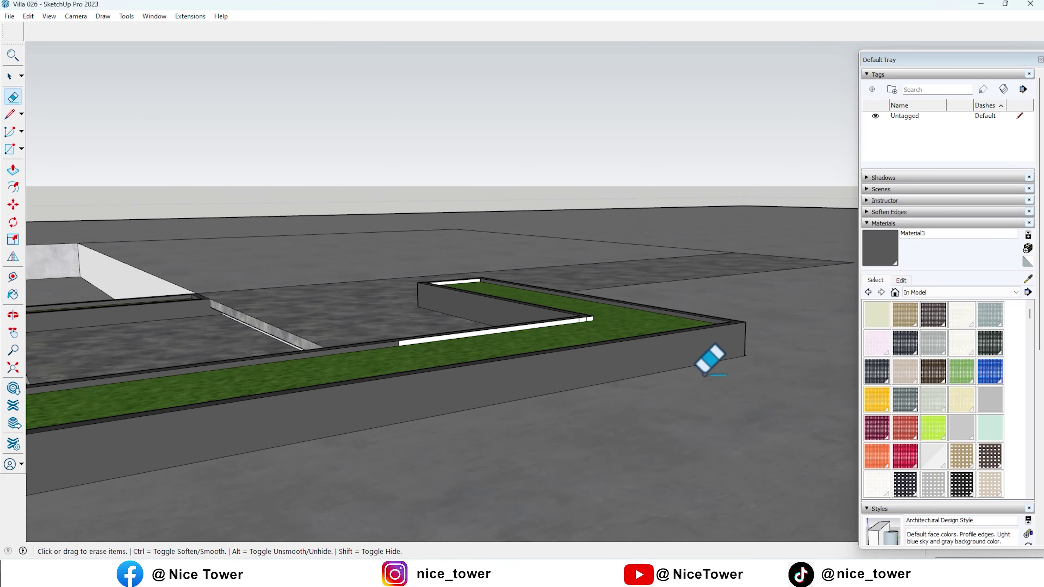
scroll(534, 338, up, 3)
scroll(487, 368, up, 2)
click(488, 368)
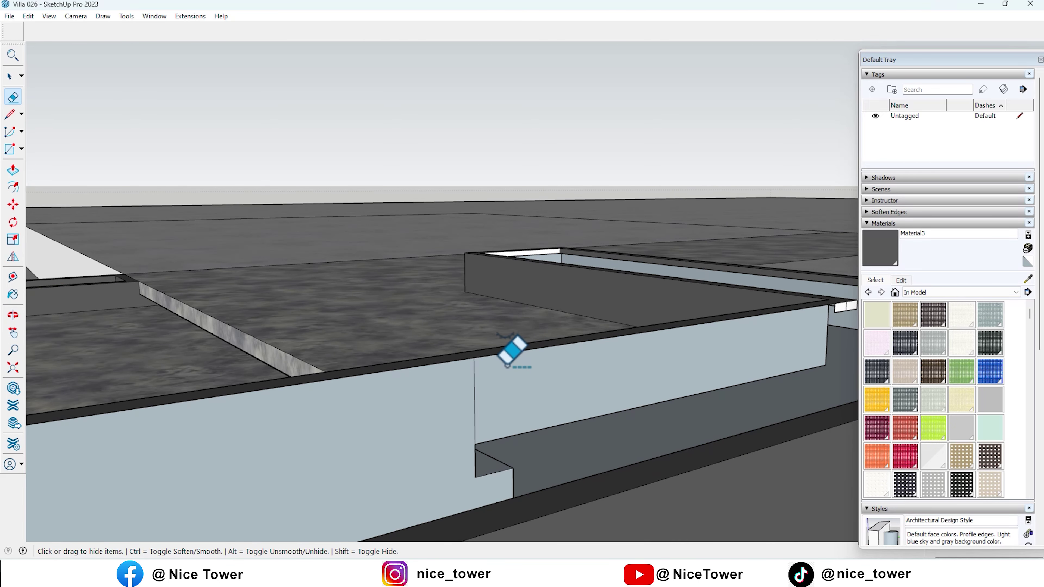
key(ctrl+z)
scroll(494, 354, up, 2)
scroll(464, 347, up, 2)
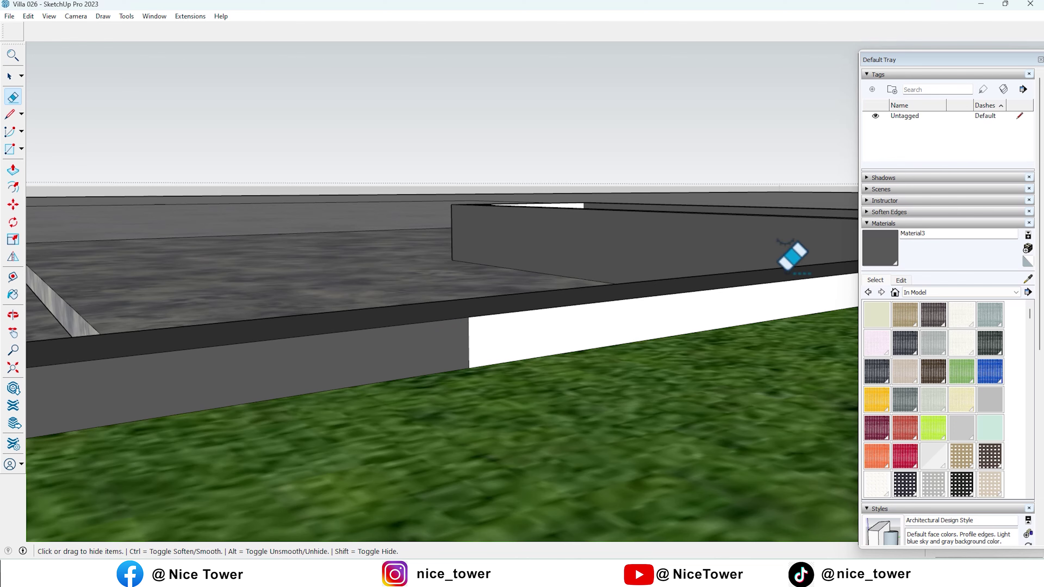
Paint the remaining white planter wall, end face and strip dark grey
click(664, 305)
scroll(477, 401, down, 3)
scroll(505, 311, down, 2)
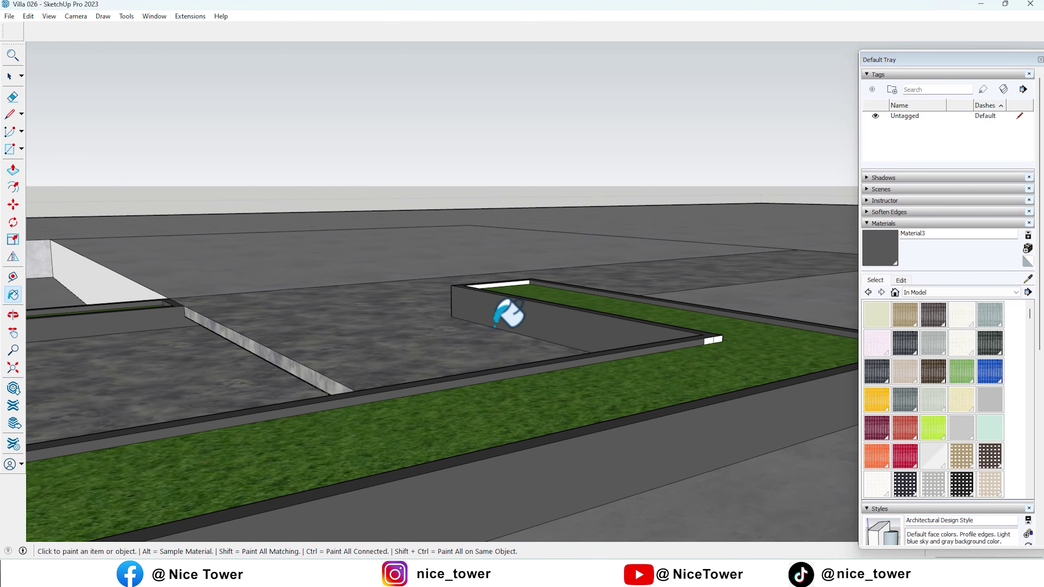
scroll(755, 352, up, 4)
scroll(739, 362, up, 1)
click(749, 350)
click(339, 242)
scroll(482, 308, down, 3)
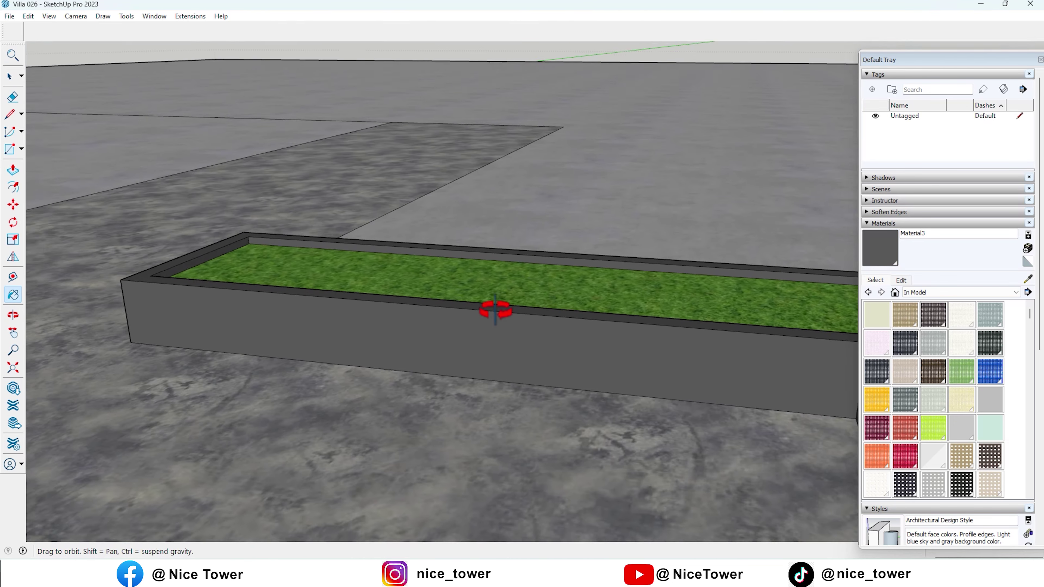
Return to selection and orbit around the villa entrance and planters
middle_drag(482, 308, 519, 291)
scroll(558, 265, up, 2)
key(space)
scroll(558, 265, down, 3)
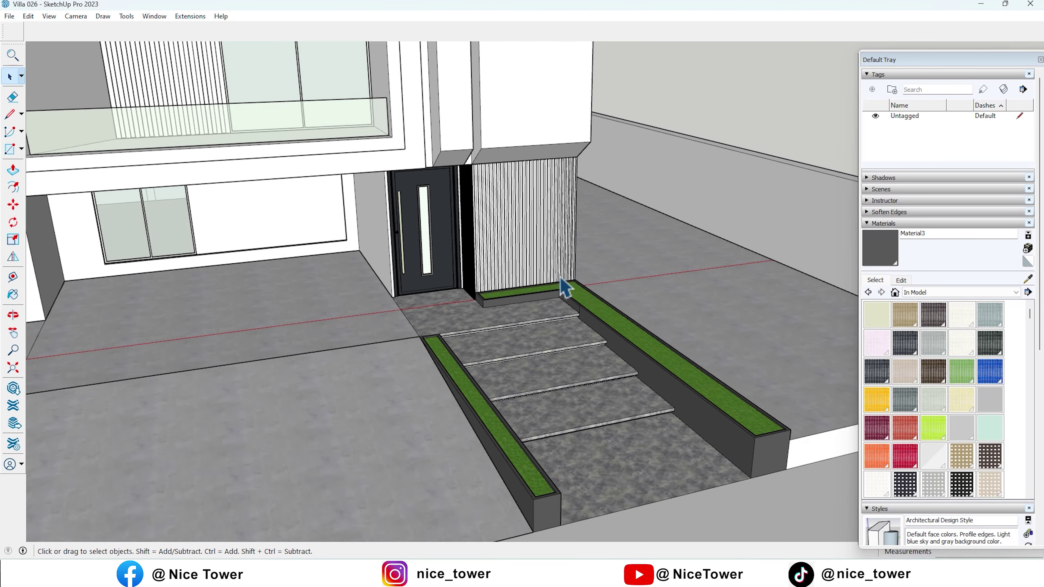
scroll(553, 292, down, 3)
scroll(624, 291, down, 2)
middle_drag(536, 268, 723, 280)
scroll(723, 280, up, 3)
scroll(722, 280, up, 3)
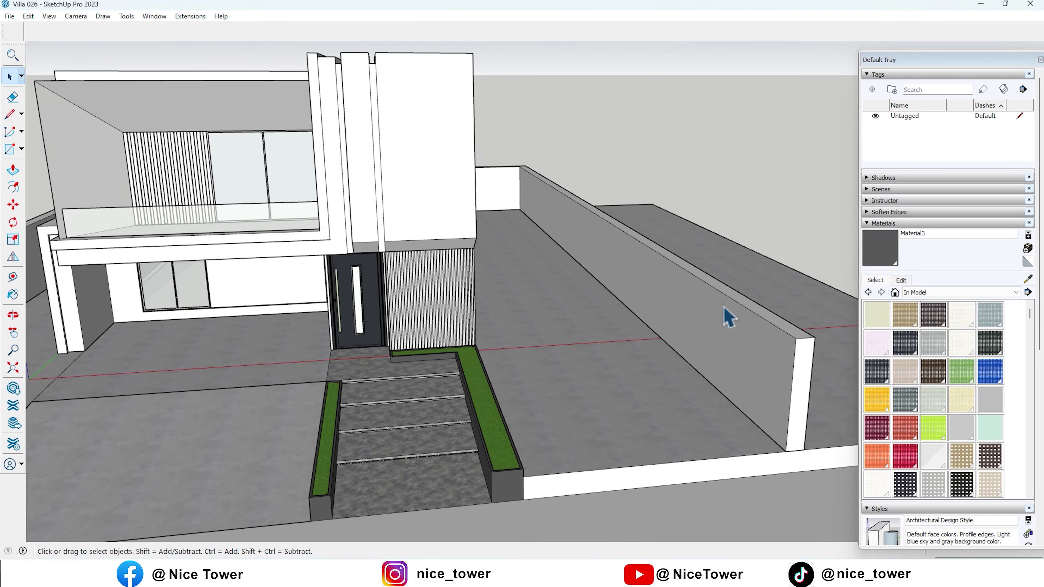
click(946, 293)
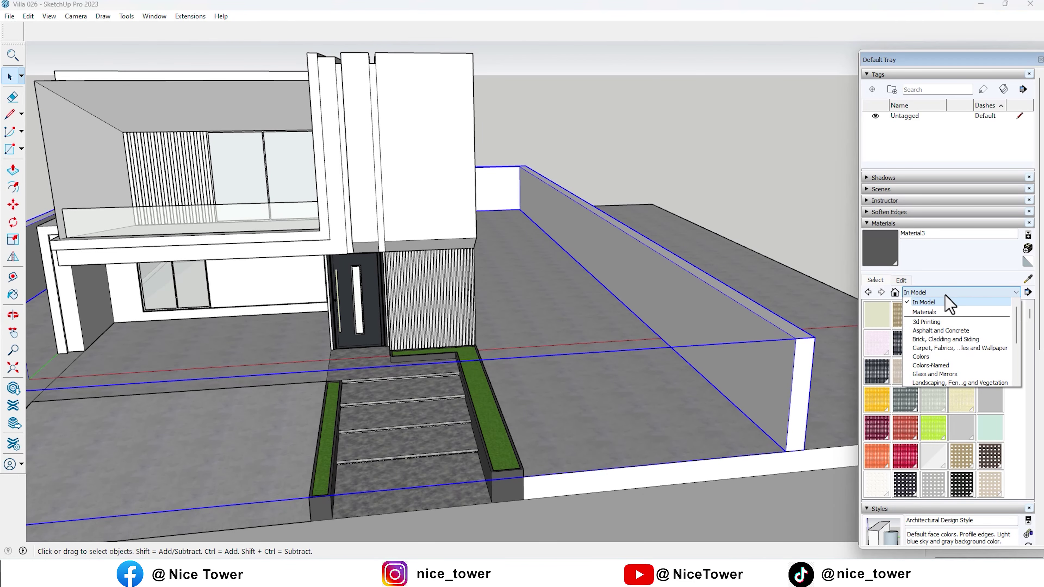
Browse the Landscaping and Patterns collections, then switch to Brick, Cladding and Siding
click(962, 383)
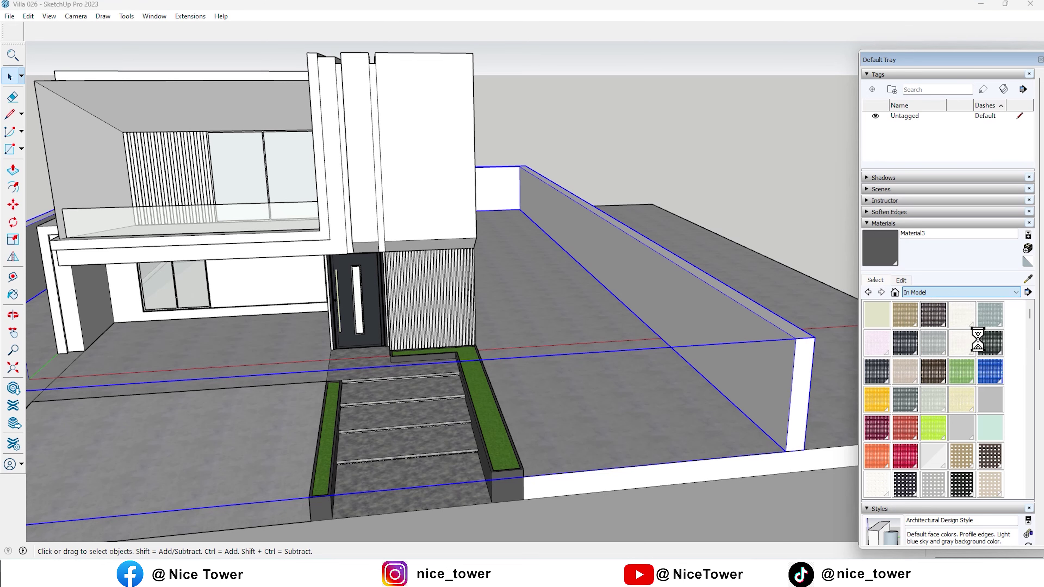
click(957, 294)
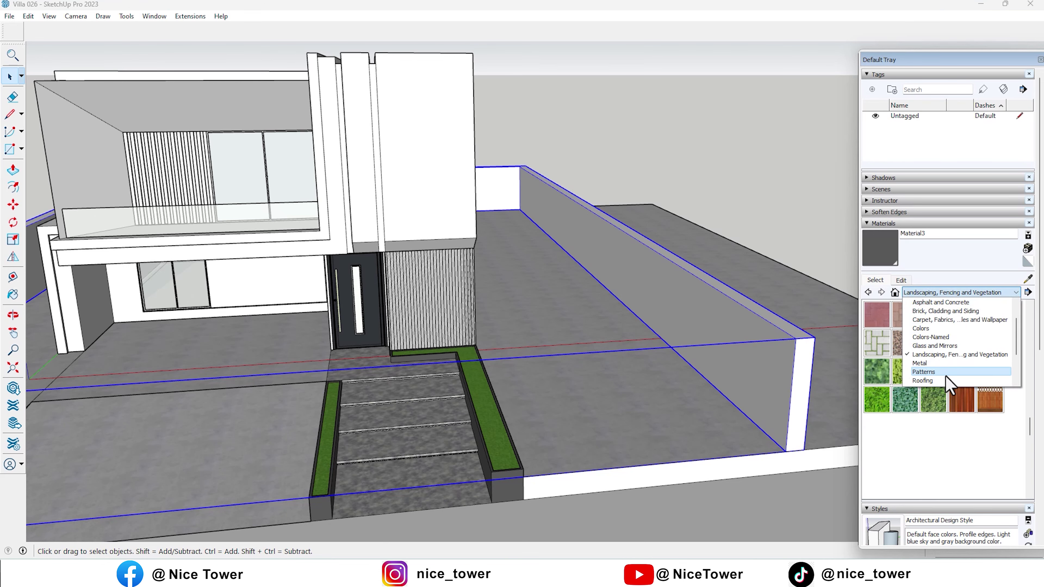
click(946, 372)
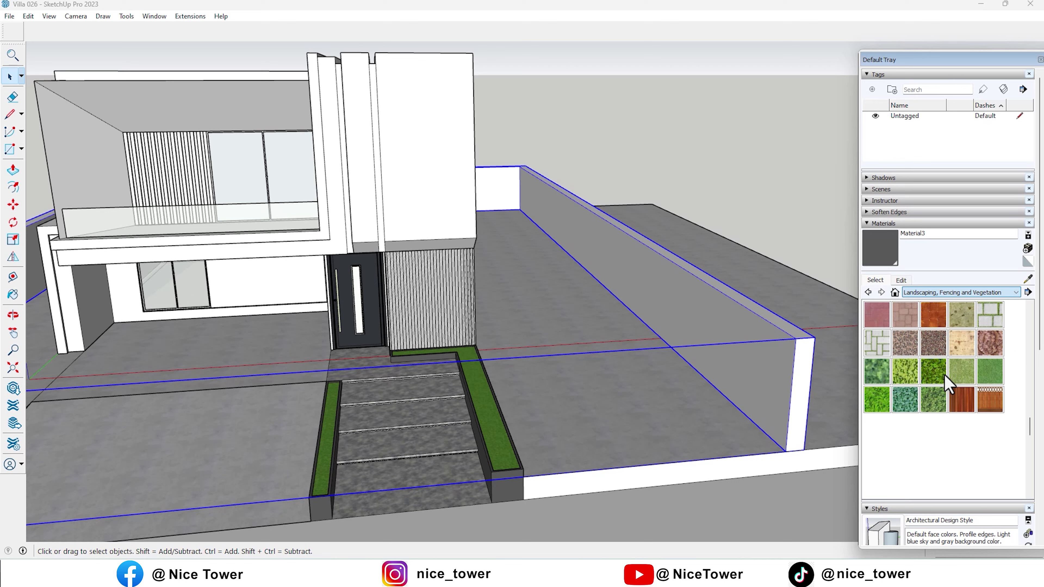
click(957, 292)
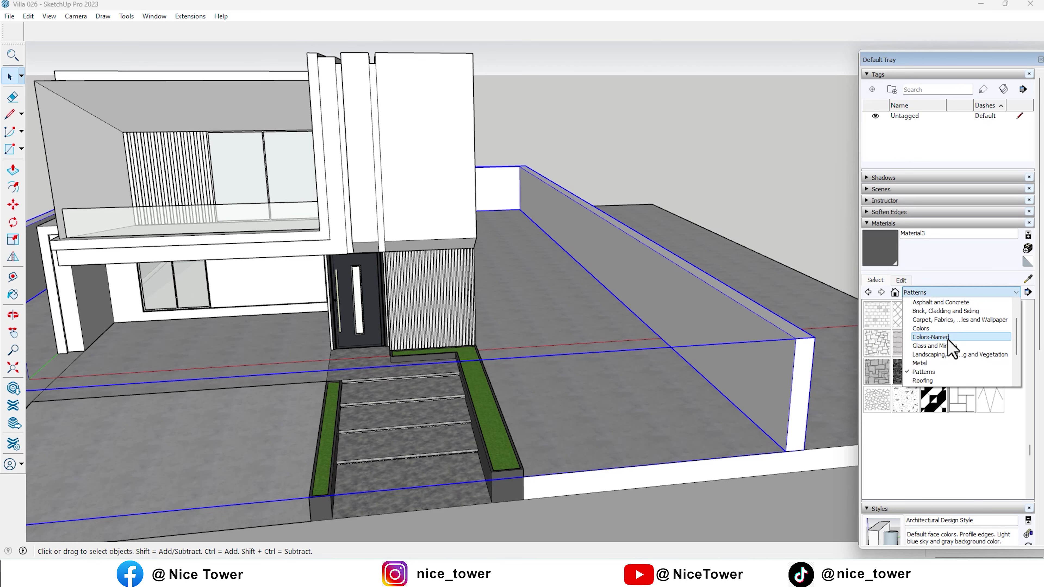
click(946, 311)
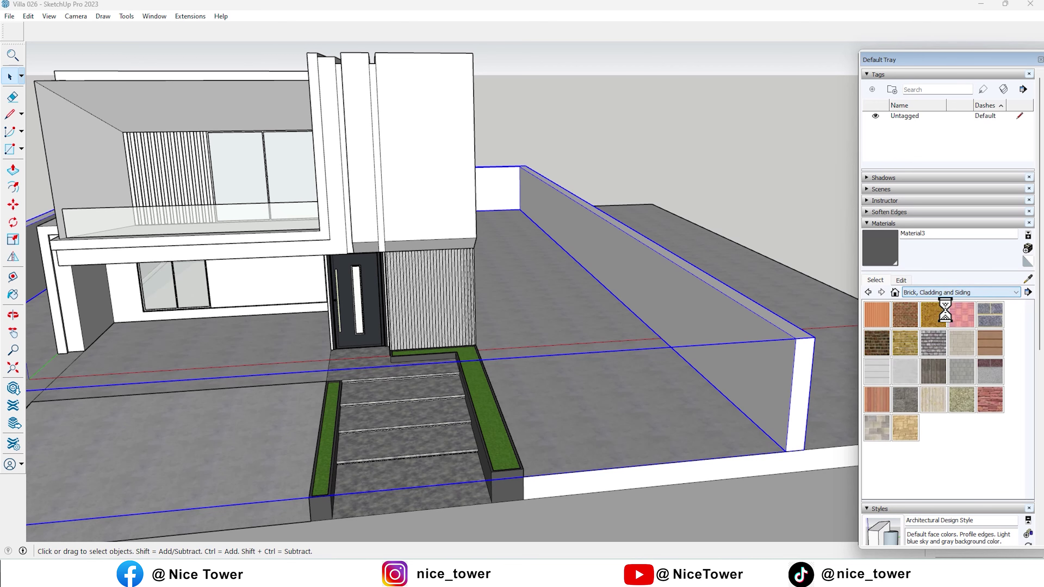
Try Rough Square Concrete Block, Cinder Block and Stone Masonry Multi on the boundary walls
click(880, 372)
click(907, 401)
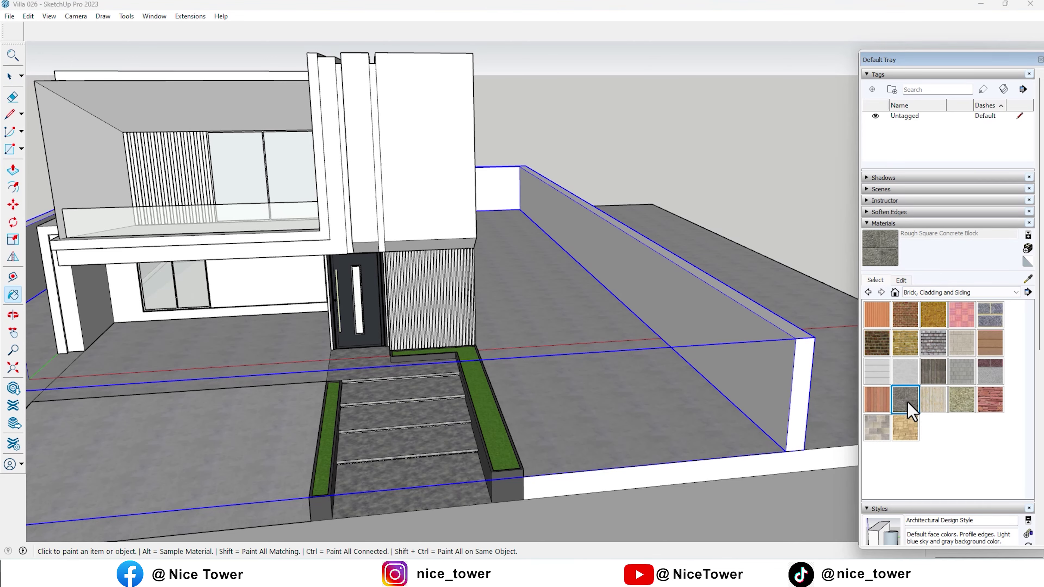
click(790, 372)
mouse_move(790, 372)
middle_down()
mouse_move(723, 362)
mouse_move(853, 298)
middle_up()
scroll(829, 294, up, 3)
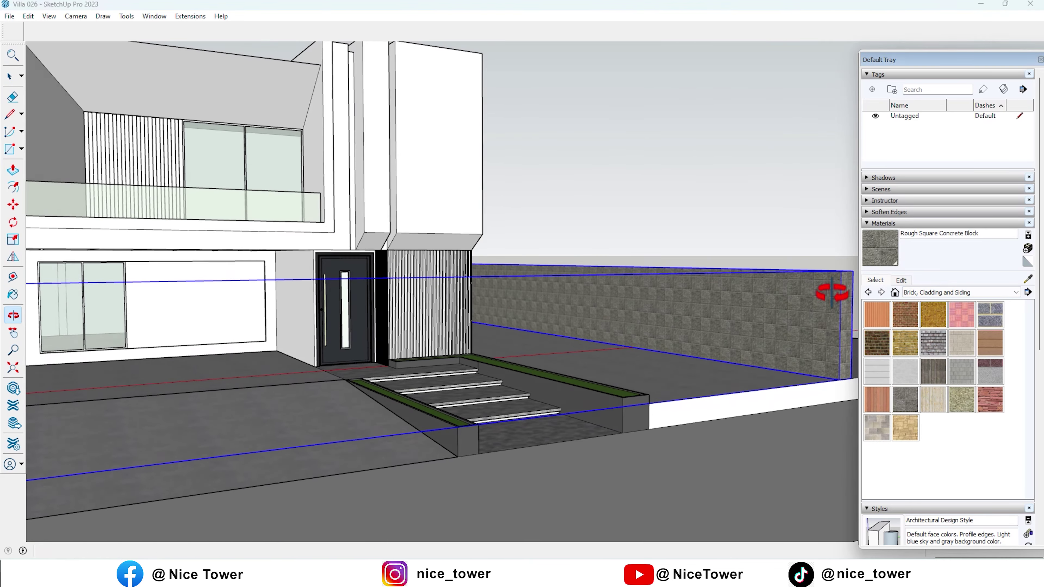
scroll(824, 284, up, 3)
scroll(811, 297, up, 1)
click(678, 324)
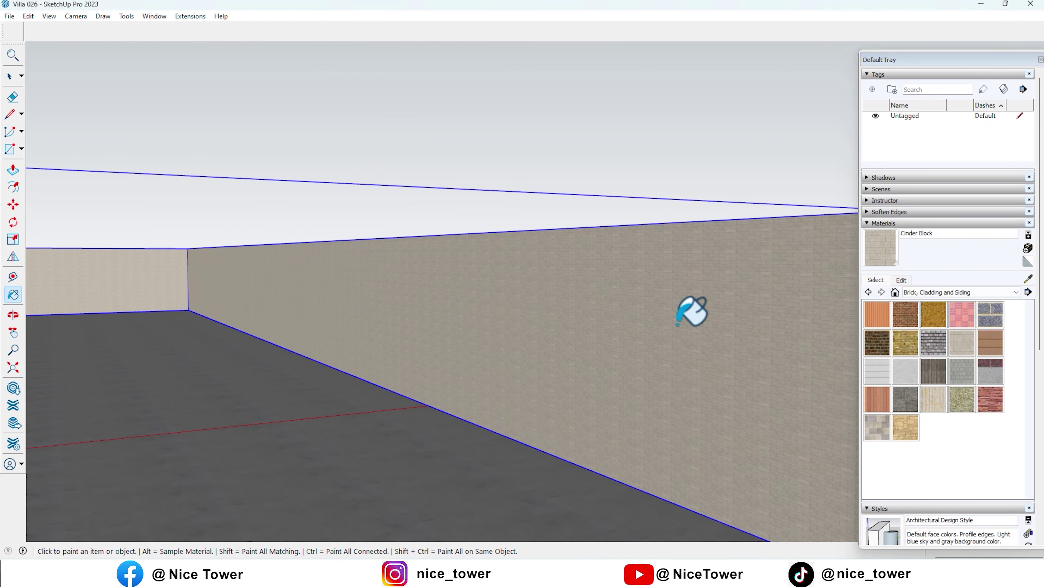
click(877, 427)
click(740, 372)
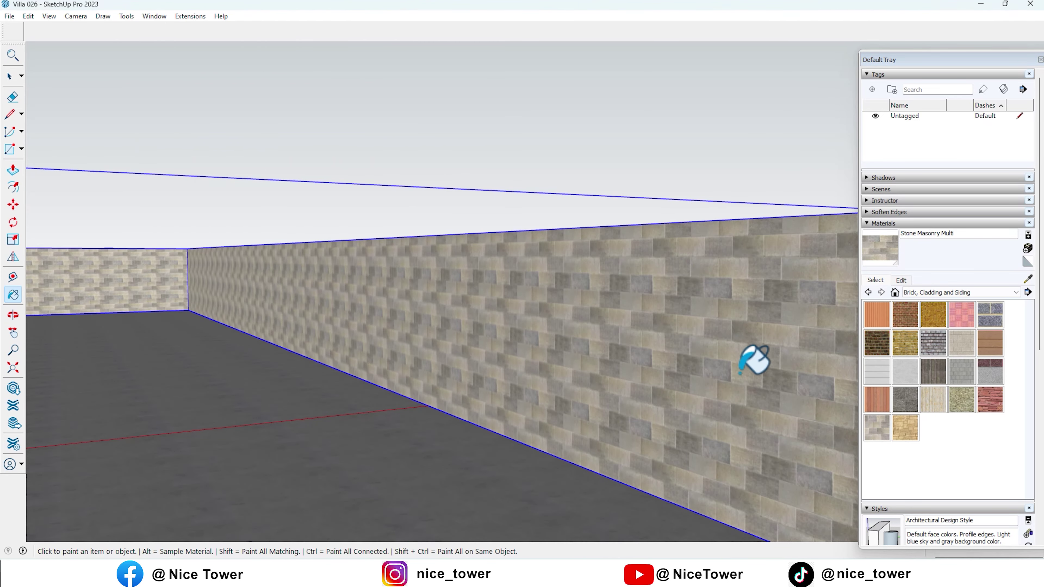
Repaint both boundary walls with Cladding Siding White and return to Select
click(876, 371)
click(819, 346)
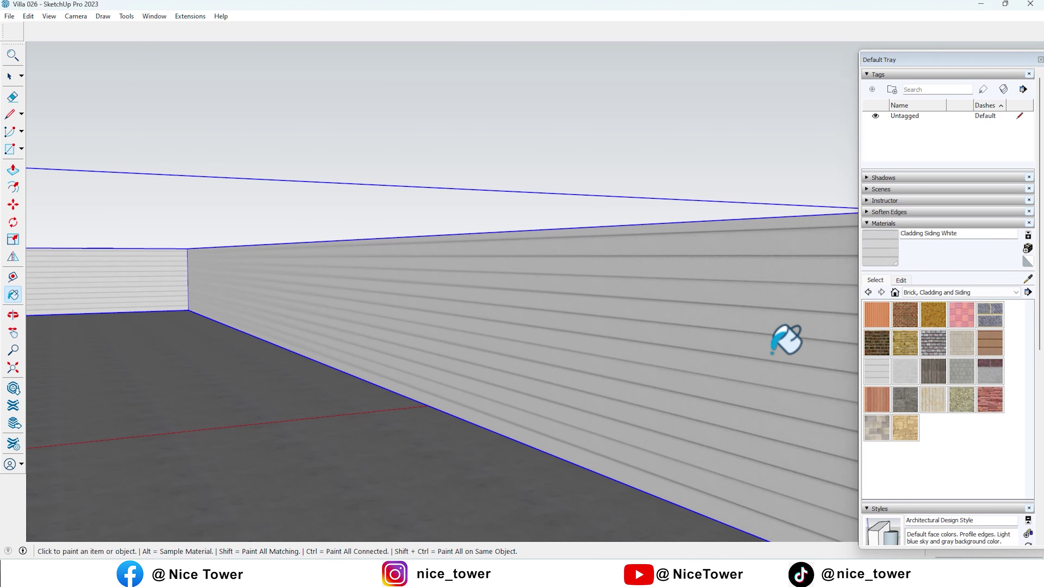
scroll(777, 325, down, 5)
scroll(758, 329, down, 3)
scroll(759, 329, down, 3)
key(space)
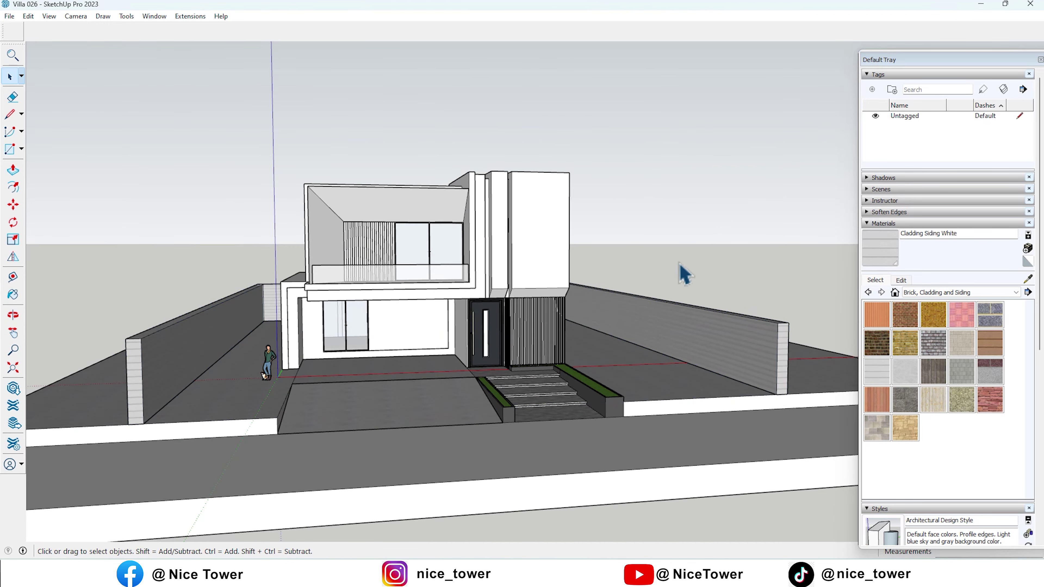
scroll(517, 329, up, 5)
Orbit up under the balcony and select its floor face
scroll(517, 329, up, 3)
mouse_move(517, 329)
middle_down()
mouse_move(432, 235)
mouse_move(466, 175)
mouse_move(630, 193)
mouse_move(716, 284)
mouse_move(716, 366)
mouse_move(608, 399)
mouse_move(414, 337)
mouse_move(408, 485)
middle_up()
scroll(362, 345, up, 3)
scroll(377, 411, up, 3)
scroll(377, 409, up, 2)
click(410, 399)
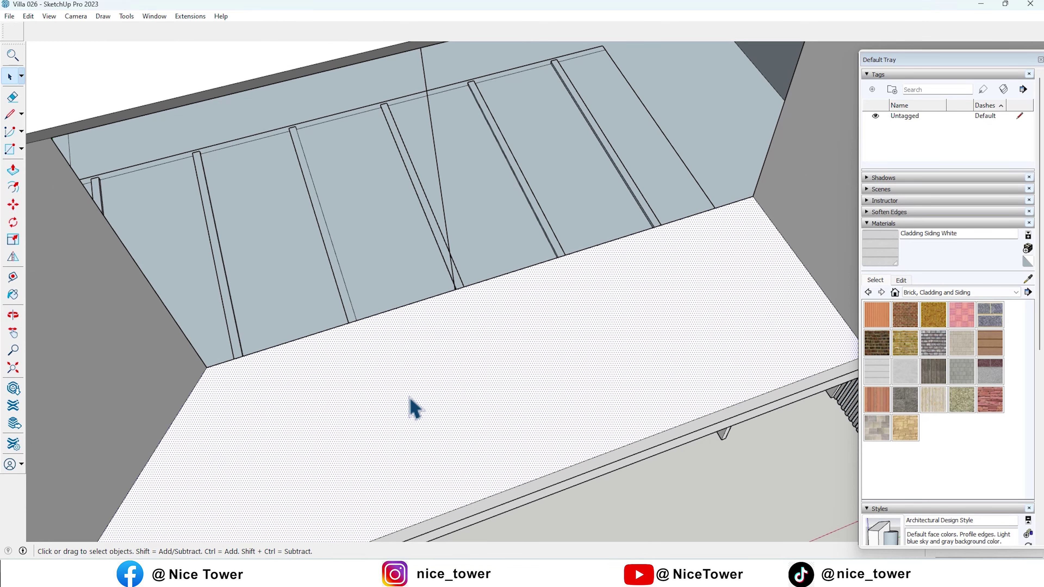
Paint the balcony floor with Marble Carrara Gold Floor Tile from the Tile collection
click(953, 293)
scroll(945, 370, down, 1)
scroll(945, 369, down, 1)
click(937, 356)
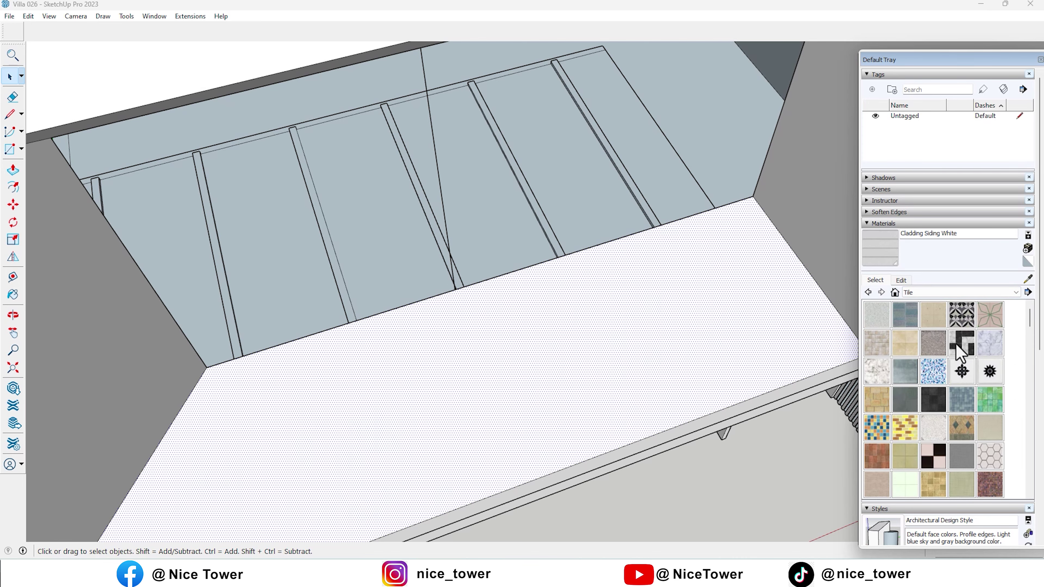
click(883, 374)
click(736, 313)
scroll(699, 149, down, 3)
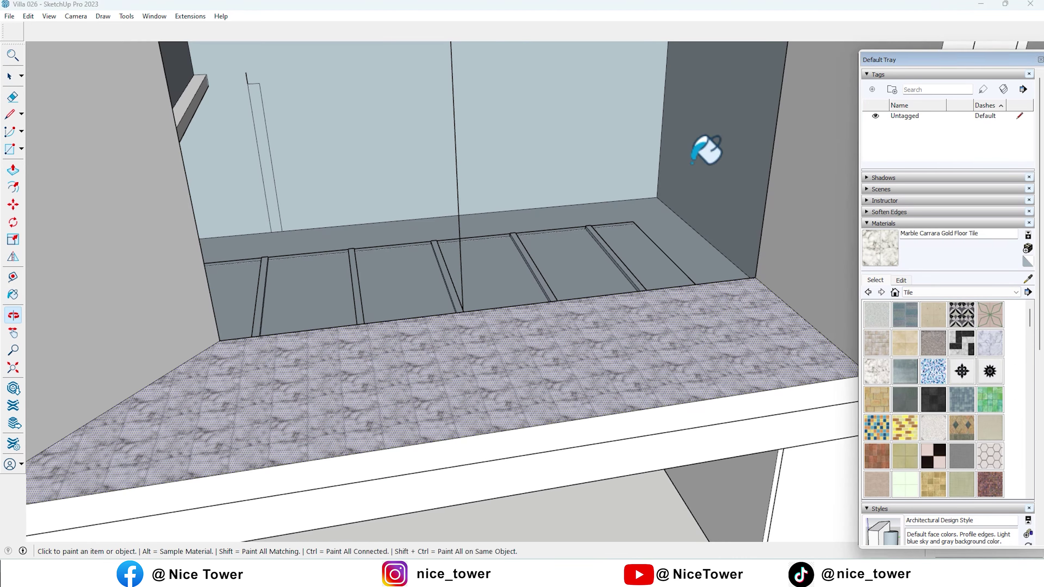
scroll(625, 262, down, 5)
middle_drag(625, 261, 560, 138)
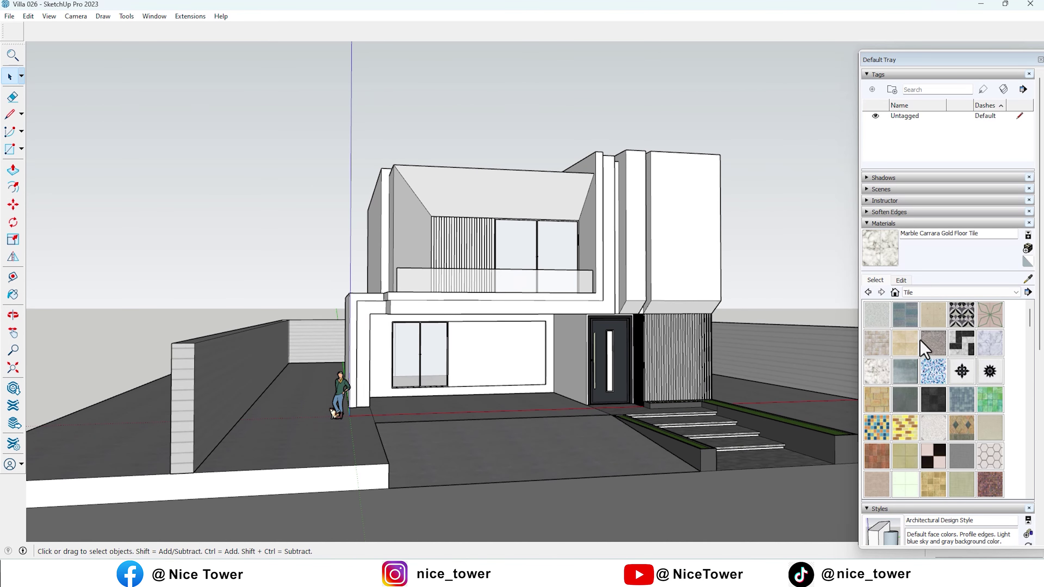
Create a new beige material textured with bech.jpg
click(1027, 250)
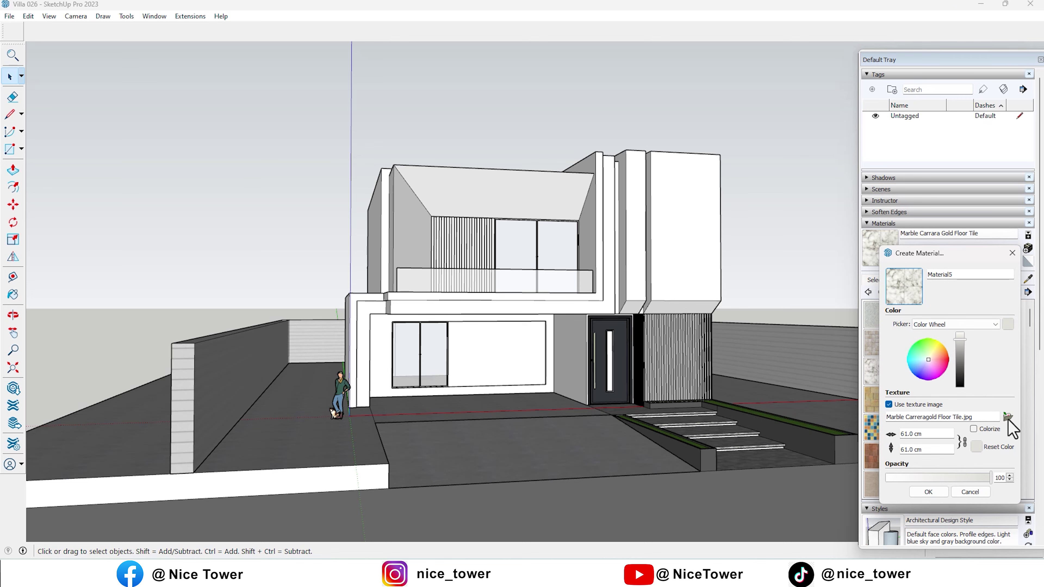
click(1008, 418)
double_click(84, 83)
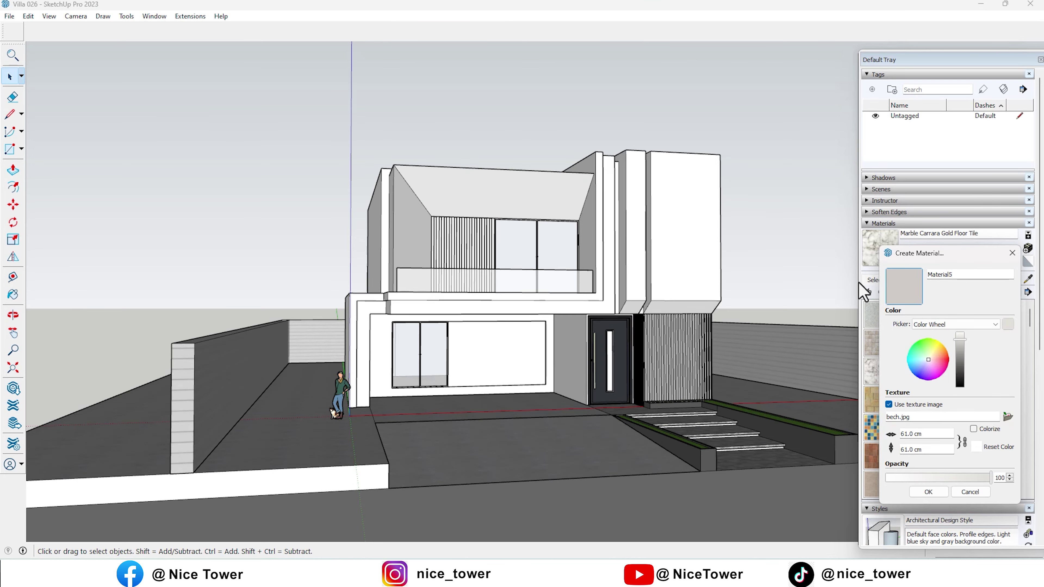
click(929, 493)
mouse_move(497, 164)
middle_down()
mouse_move(532, 231)
mouse_move(443, 243)
middle_up()
scroll(460, 180, up, 3)
middle_drag(459, 179, 309, 100)
scroll(398, 151, down, 3)
mouse_move(398, 151)
middle_down()
mouse_move(385, 168)
mouse_move(517, 205)
middle_up()
mouse_move(372, 206)
middle_down()
mouse_move(431, 192)
mouse_move(422, 205)
middle_up()
scroll(379, 233, up, 2)
scroll(411, 164, up, 2)
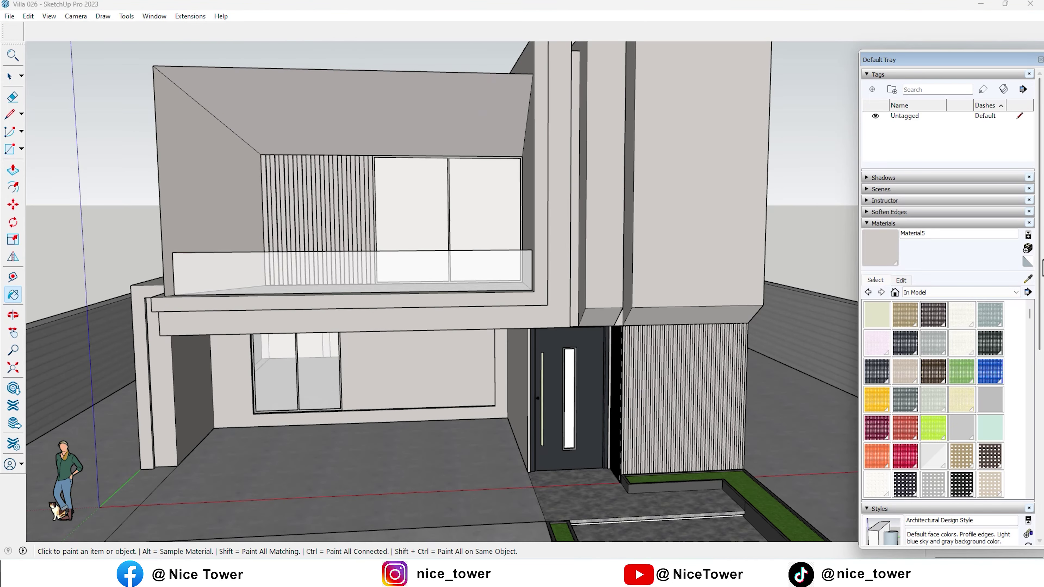
Create dark grey Material6 textured with grey.jpg
click(1028, 250)
click(1008, 416)
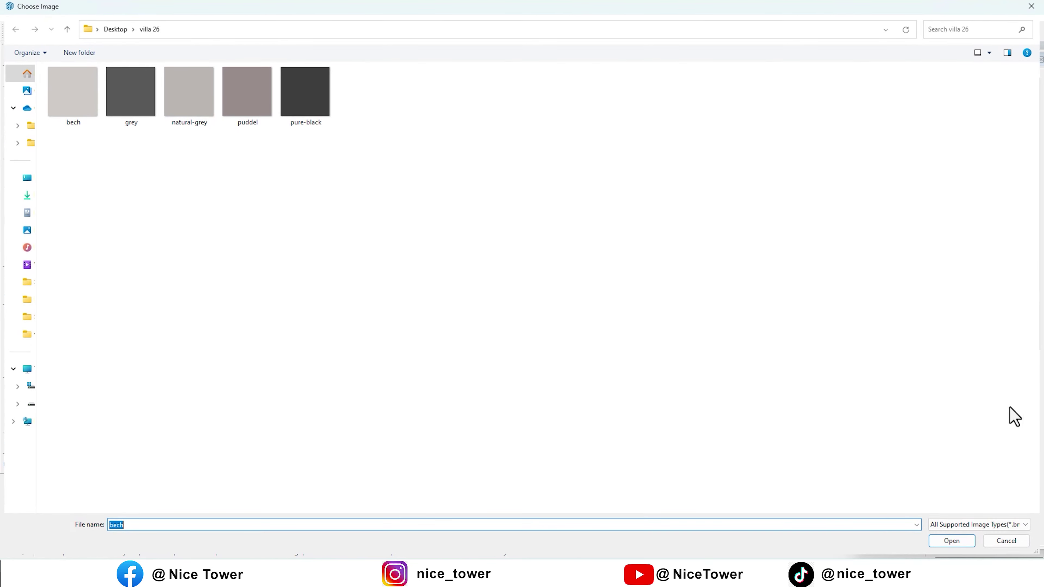
double_click(136, 106)
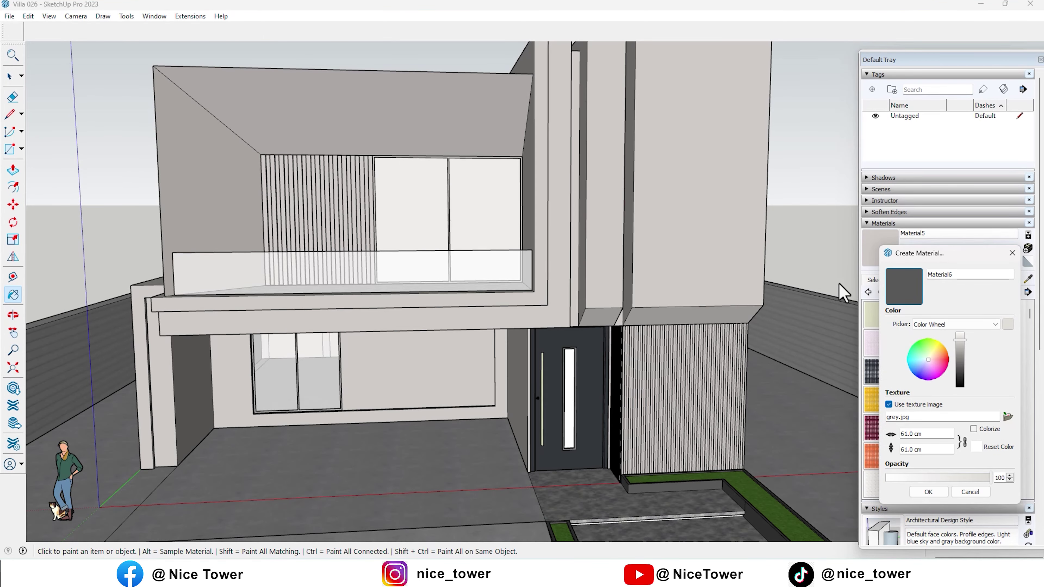
click(929, 492)
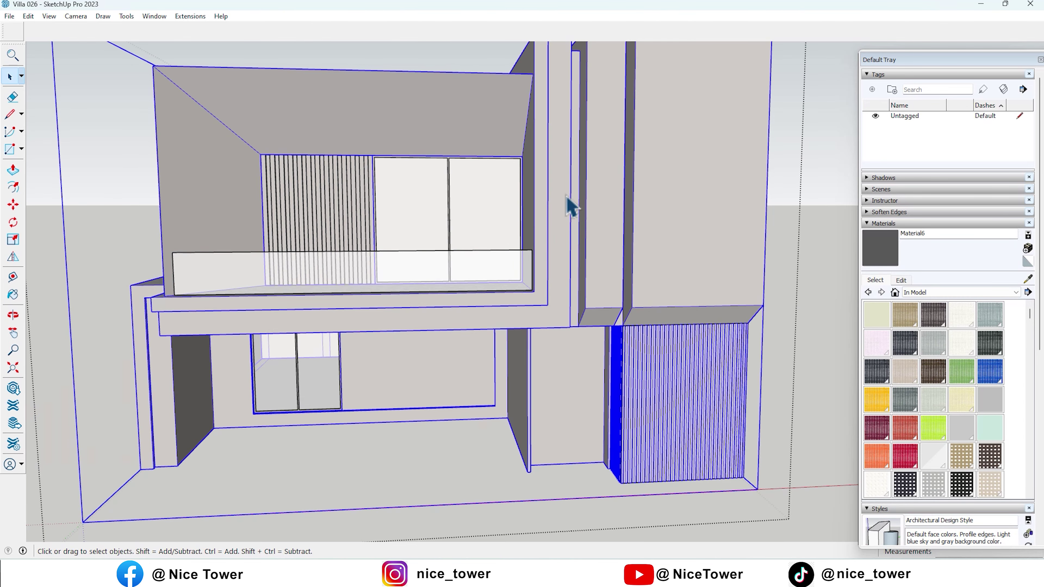
click(566, 218)
Paint the L-shaped beam and its underside strip with dark grey Material6
middle_drag(567, 218, 479, 190)
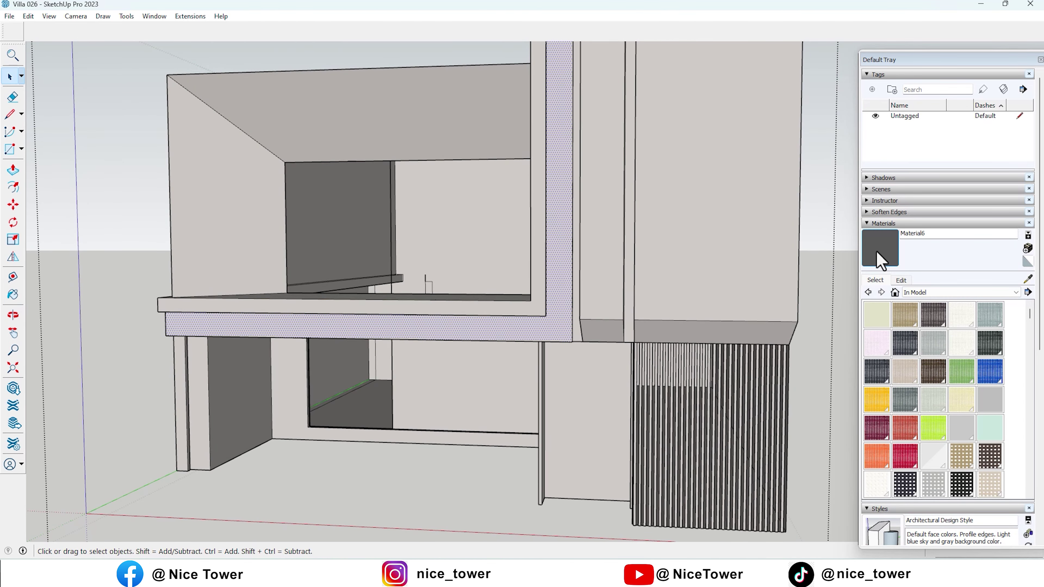
click(572, 238)
scroll(572, 238, down, 5)
middle_drag(275, 244, 303, 284)
scroll(320, 283, up, 6)
scroll(361, 209, down, 4)
middle_drag(362, 209, 248, 177)
scroll(366, 326, up, 4)
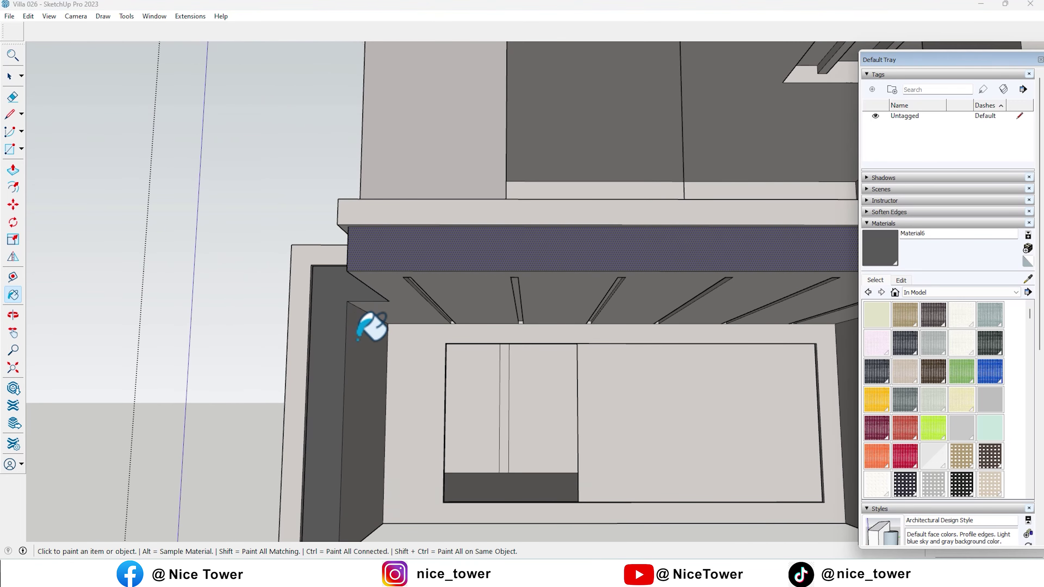
click(403, 298)
Paint the face beside the tall column with dark grey Material6
scroll(403, 298, down, 5)
scroll(326, 303, down, 3)
mouse_move(613, 240)
middle_down()
mouse_move(573, 198)
mouse_move(531, 289)
mouse_move(496, 226)
mouse_move(501, 373)
middle_up()
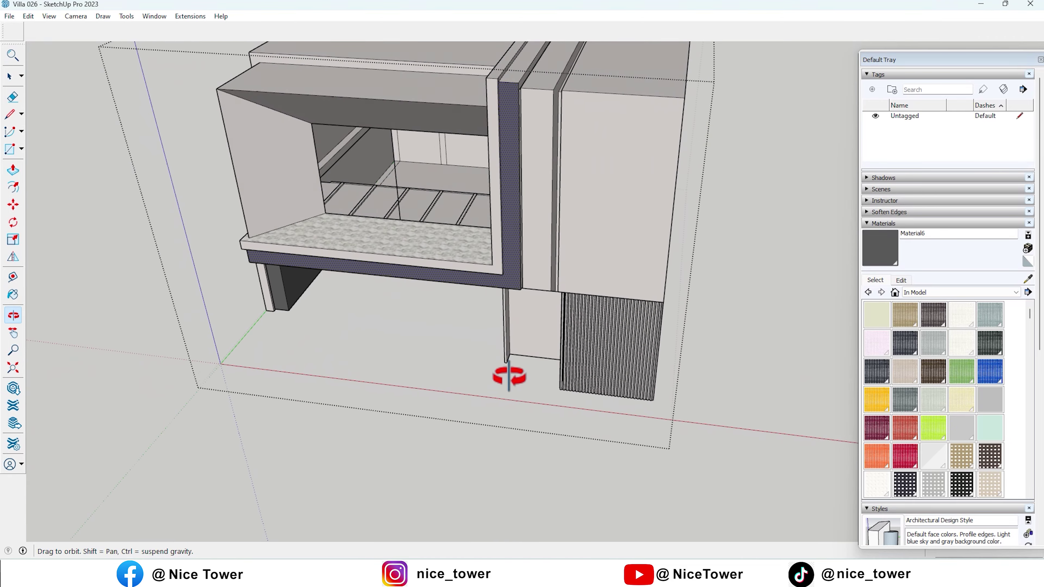
scroll(532, 70, up, 5)
scroll(551, 71, up, 2)
click(534, 80)
Briefly pick the Eraser, then return to Select and exit the edited group
scroll(517, 52, down, 3)
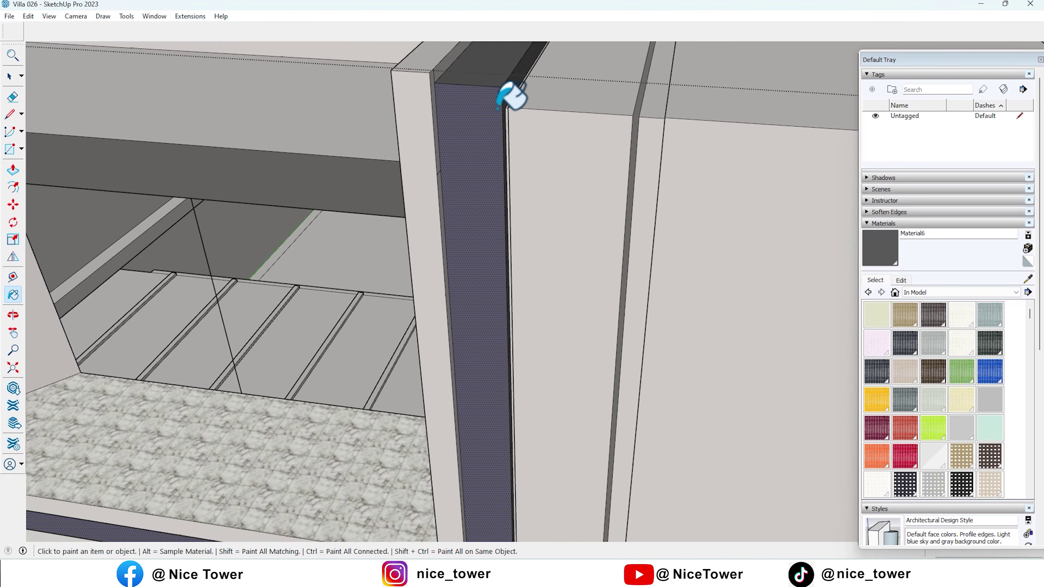
middle_drag(508, 94, 494, 98)
scroll(417, 84, up, 3)
scroll(417, 86, up, 3)
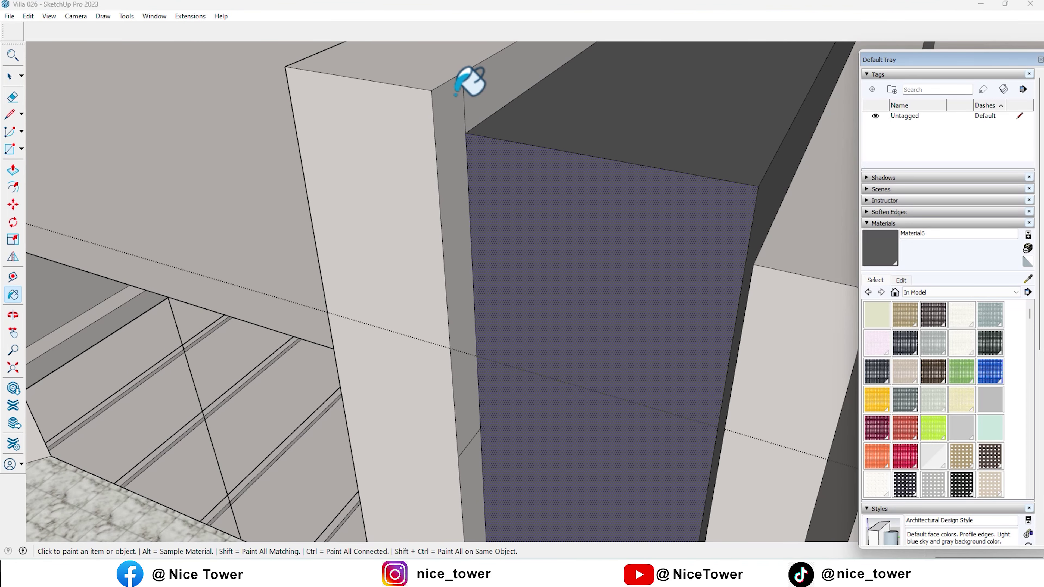
key(e)
scroll(548, 167, down, 3)
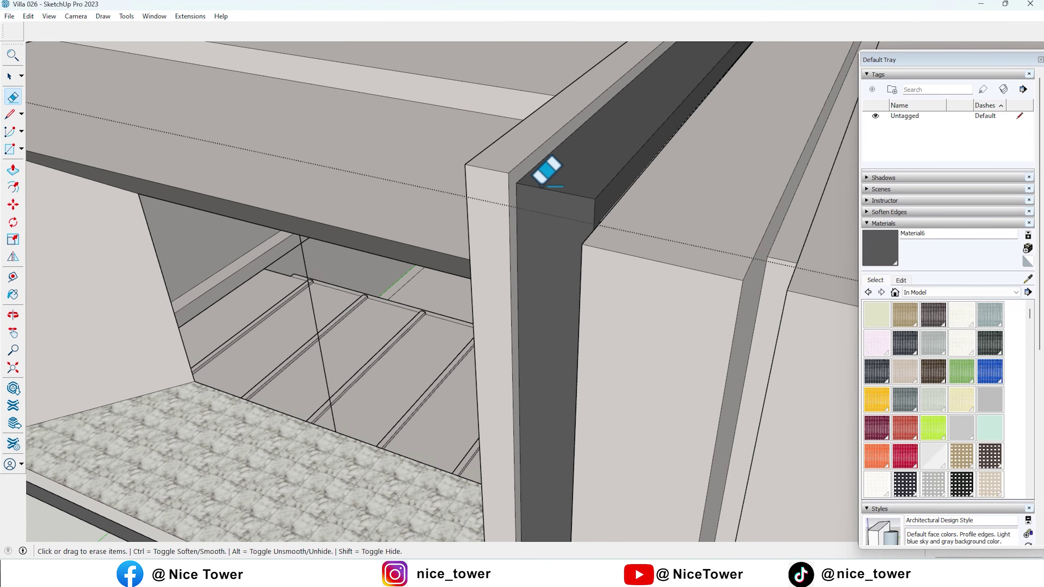
scroll(497, 209, down, 3)
mouse_move(497, 210)
middle_down()
mouse_move(422, 238)
mouse_move(543, 210)
mouse_move(582, 148)
middle_up()
key(space)
key(Escape)
Orbit around the villa front to look up at the canopy ceiling
scroll(550, 196, up, 3)
scroll(582, 149, down, 3)
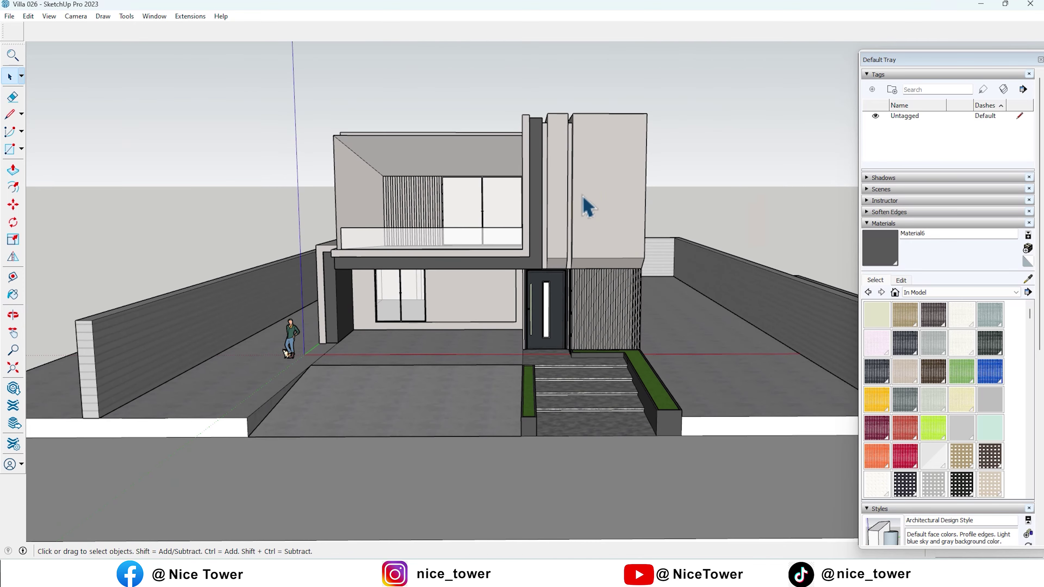
scroll(582, 205, up, 3)
mouse_move(578, 196)
middle_down()
mouse_move(532, 124)
mouse_move(660, 149)
mouse_move(658, 167)
middle_up()
scroll(477, 226, down, 3)
mouse_move(478, 226)
middle_down()
mouse_move(443, 151)
mouse_move(454, 169)
middle_up()
scroll(245, 350, up, 3)
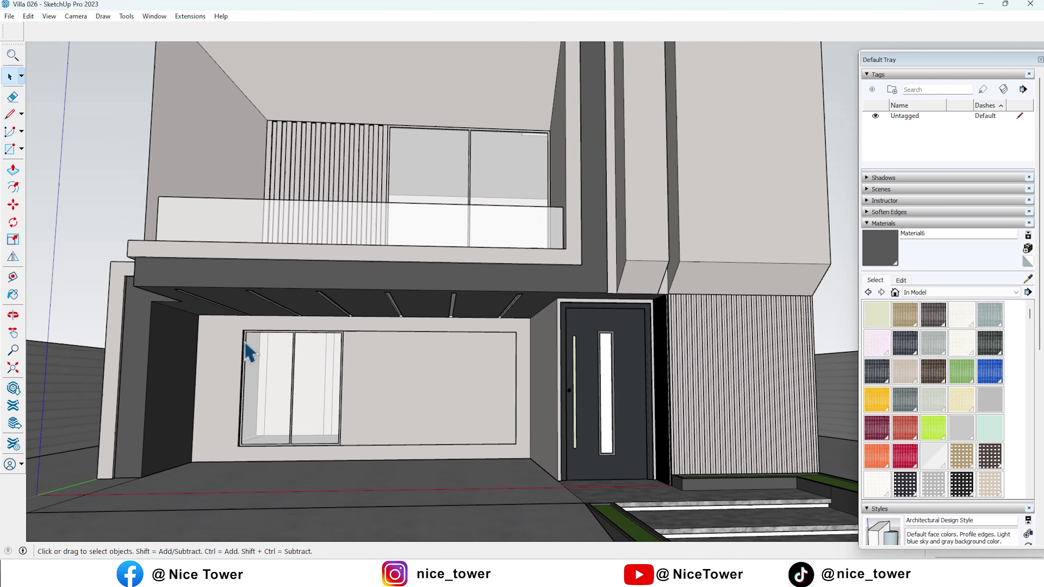
scroll(274, 304, up, 3)
mouse_move(275, 304)
middle_down()
mouse_move(264, 200)
mouse_move(289, 187)
middle_up()
scroll(370, 233, down, 2)
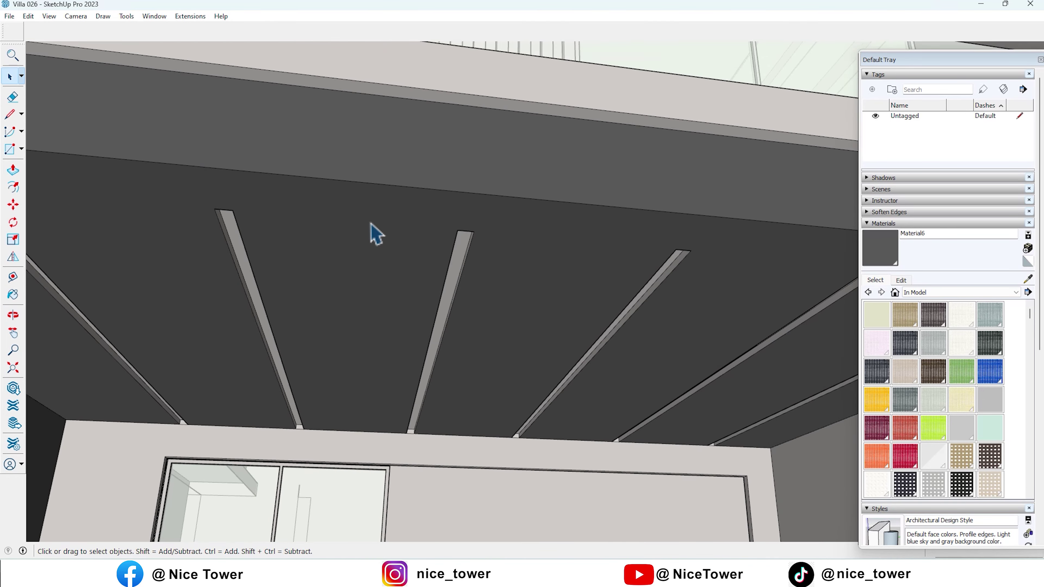
scroll(374, 233, down, 2)
Draw a strip along the ceiling beam and paint it pale yellow Color E02
scroll(140, 249, up, 2)
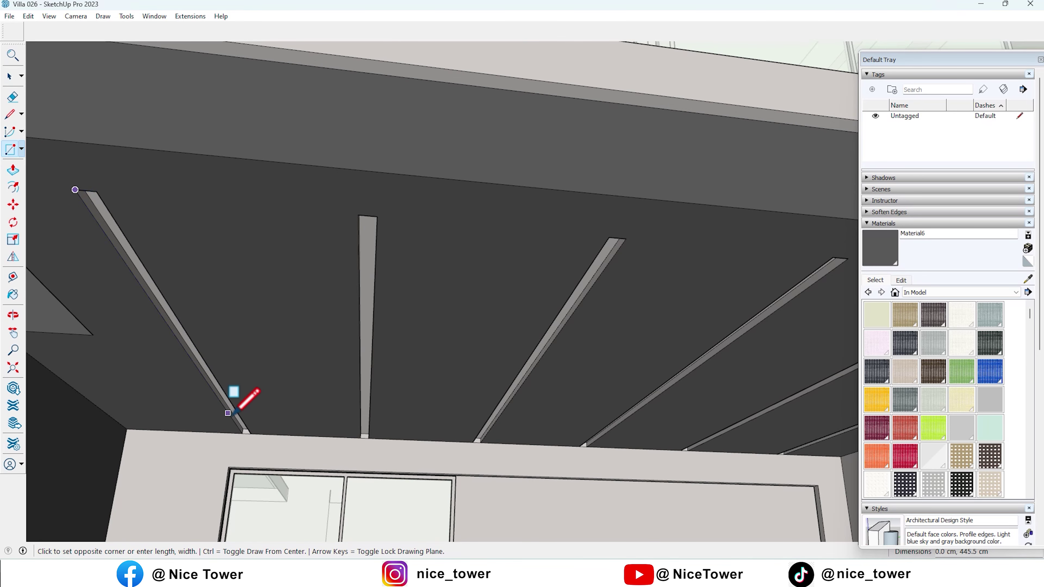
click(250, 434)
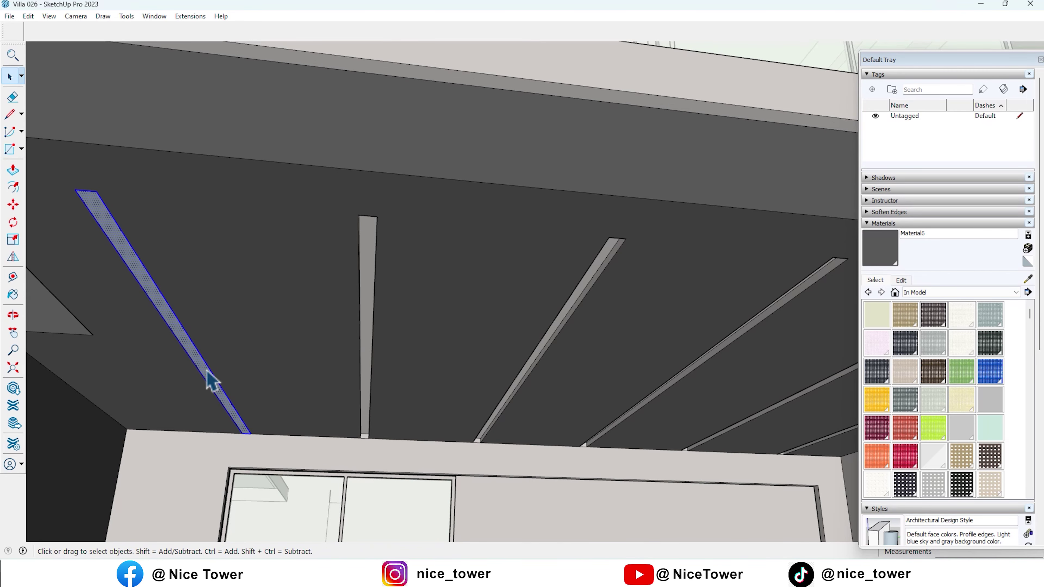
click(944, 293)
click(938, 359)
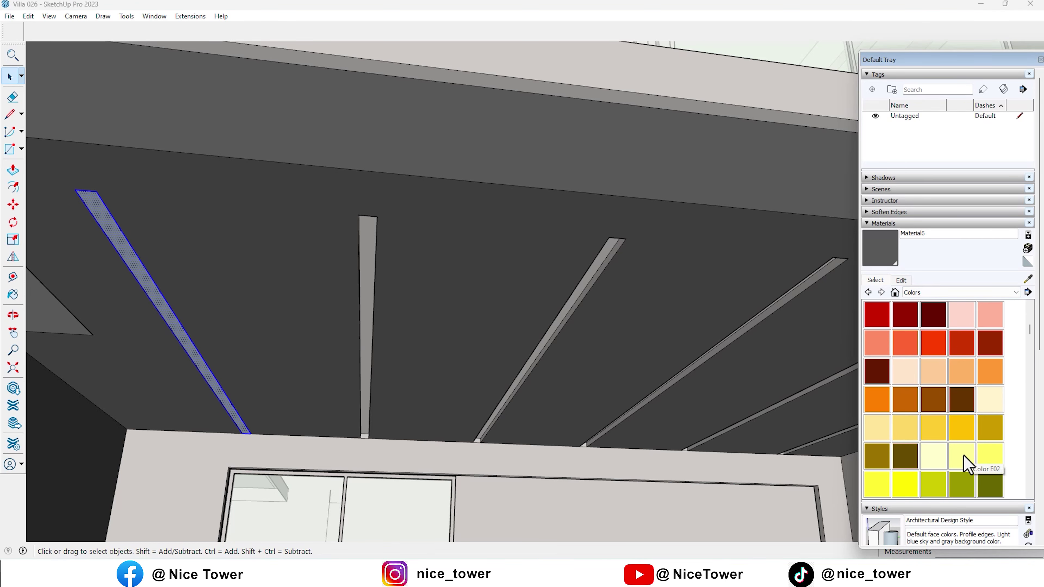
click(964, 455)
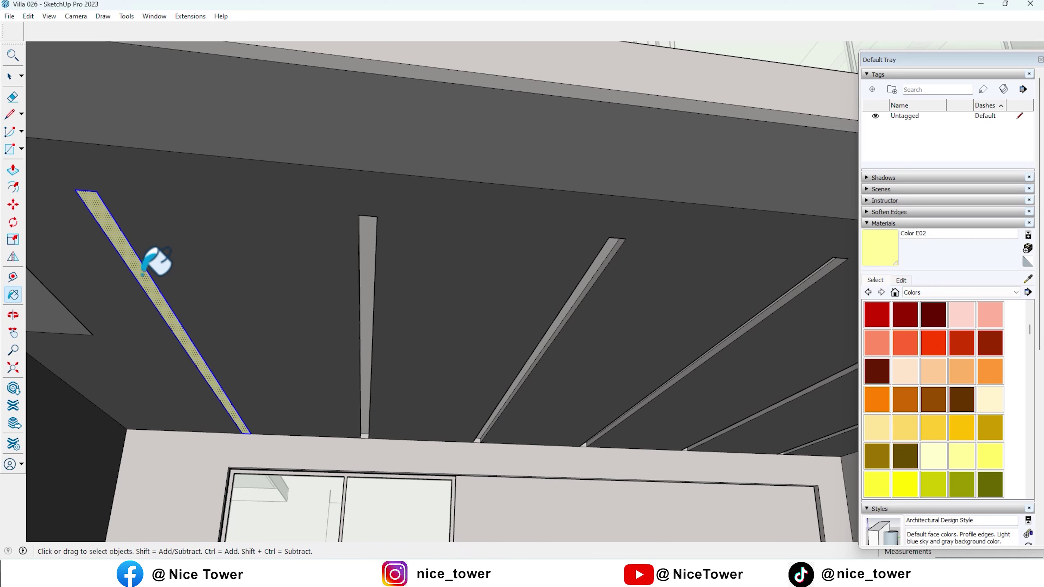
Copy the strip and array it into 5 evenly spaced copies
key(ctrl)
click(95, 191)
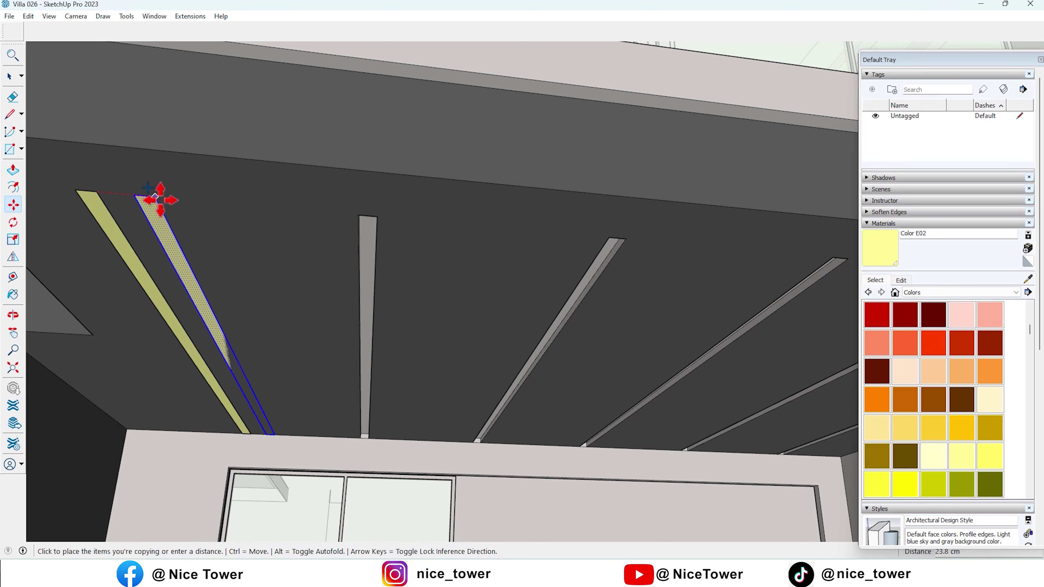
text(5)
key(Return)
scroll(302, 182, down, 5)
scroll(334, 221, down, 3)
mouse_move(593, 225)
middle_down()
mouse_move(419, 319)
mouse_move(420, 353)
middle_up()
key(space)
scroll(386, 329, up, 3)
mouse_move(202, 162)
middle_down()
mouse_move(401, 238)
mouse_move(399, 206)
middle_up()
Zoom in on the fluted panel beside the door and select all its faces
scroll(636, 157, up, 3)
scroll(415, 226, down, 3)
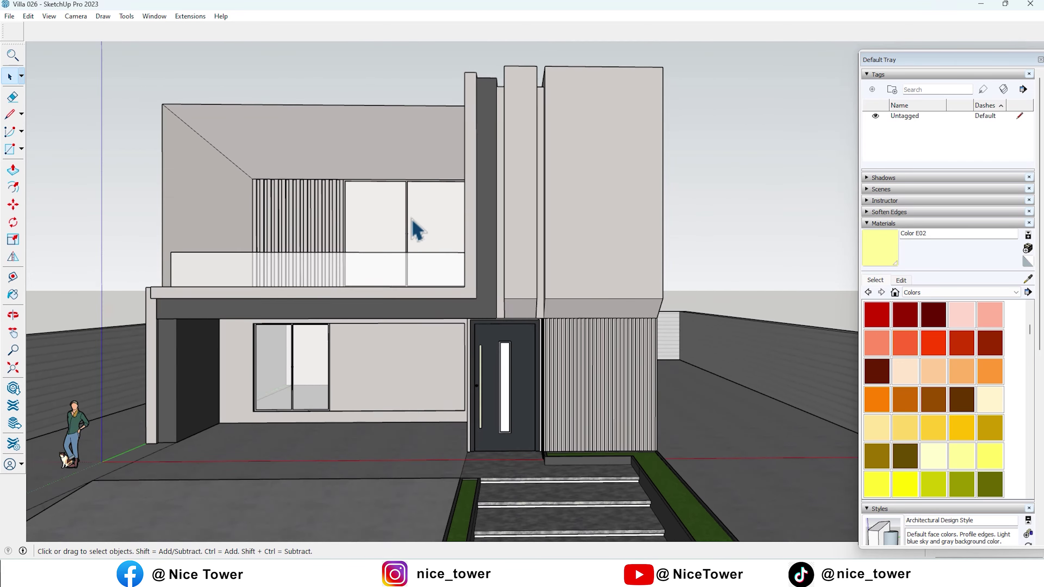
scroll(414, 226, down, 1)
scroll(615, 156, up, 3)
middle_drag(615, 156, 576, 135)
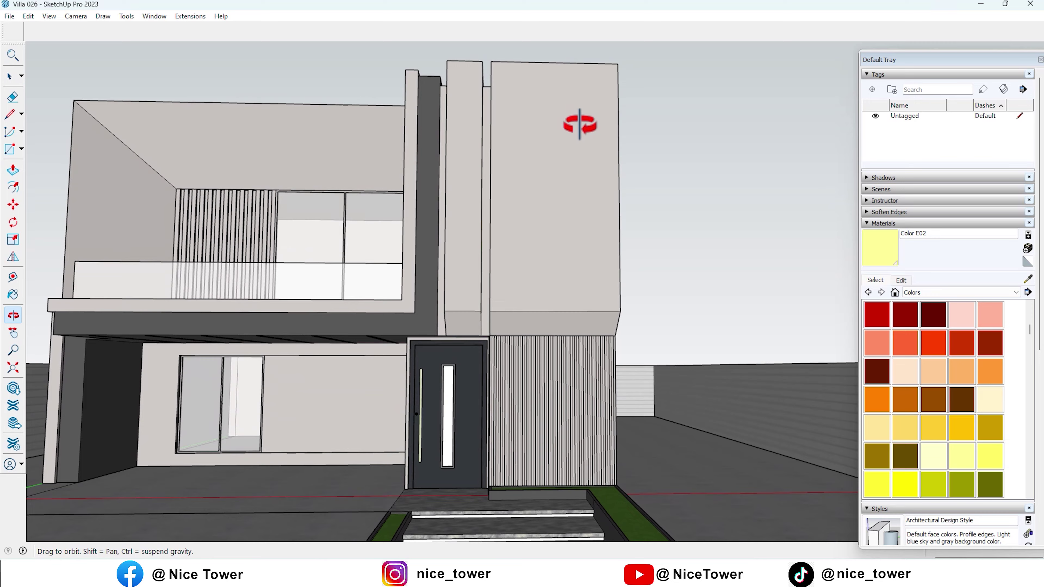
scroll(624, 222, up, 3)
scroll(407, 243, up, 2)
scroll(552, 457, up, 3)
scroll(552, 303, up, 3)
mouse_move(553, 303)
middle_down()
mouse_move(378, 282)
mouse_move(527, 200)
middle_up()
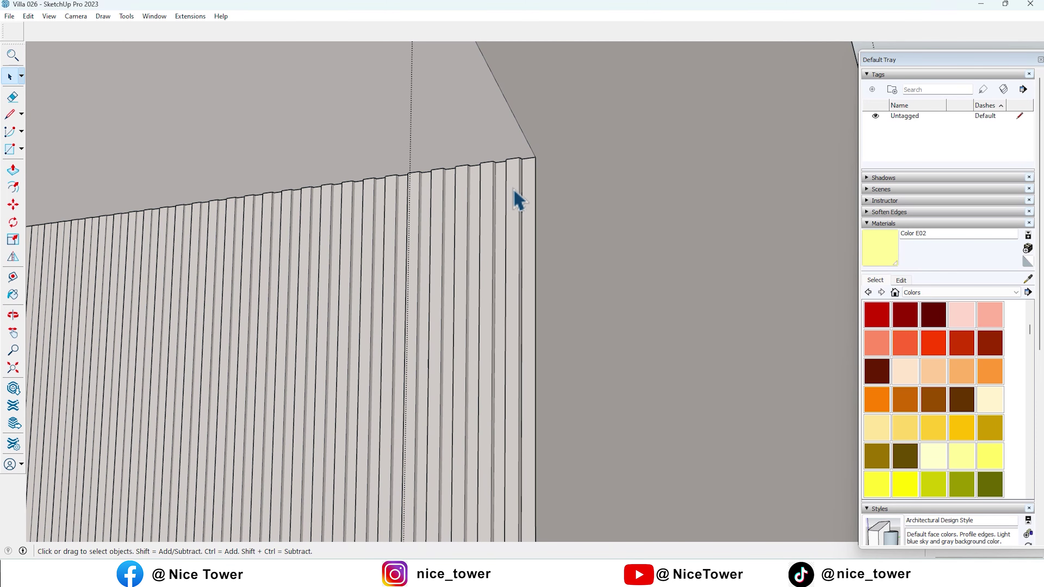
triple_click(530, 197)
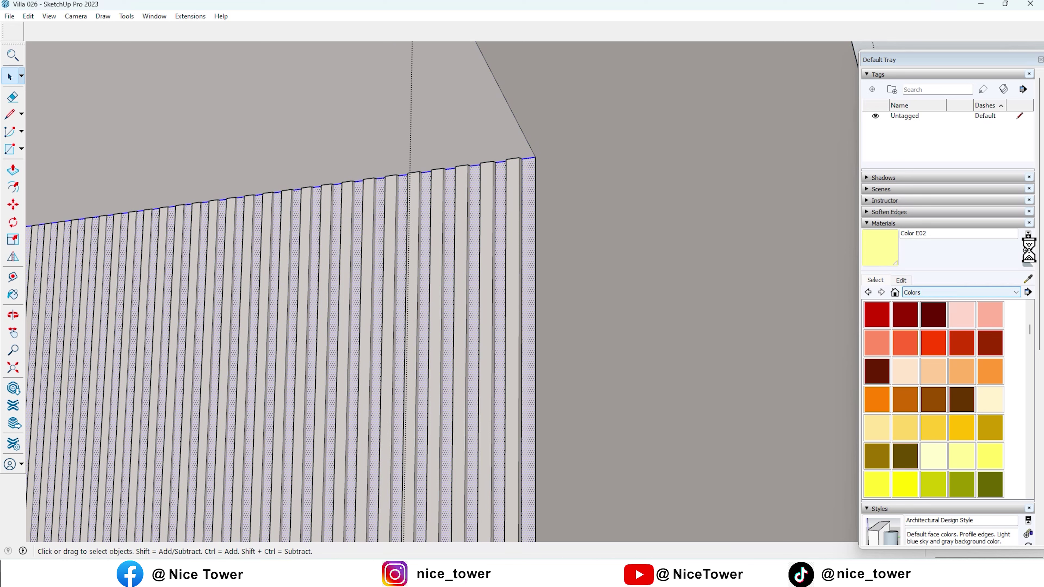
Create Material9 from pure-black.jpg and paint the selected slat panel with it
click(1027, 249)
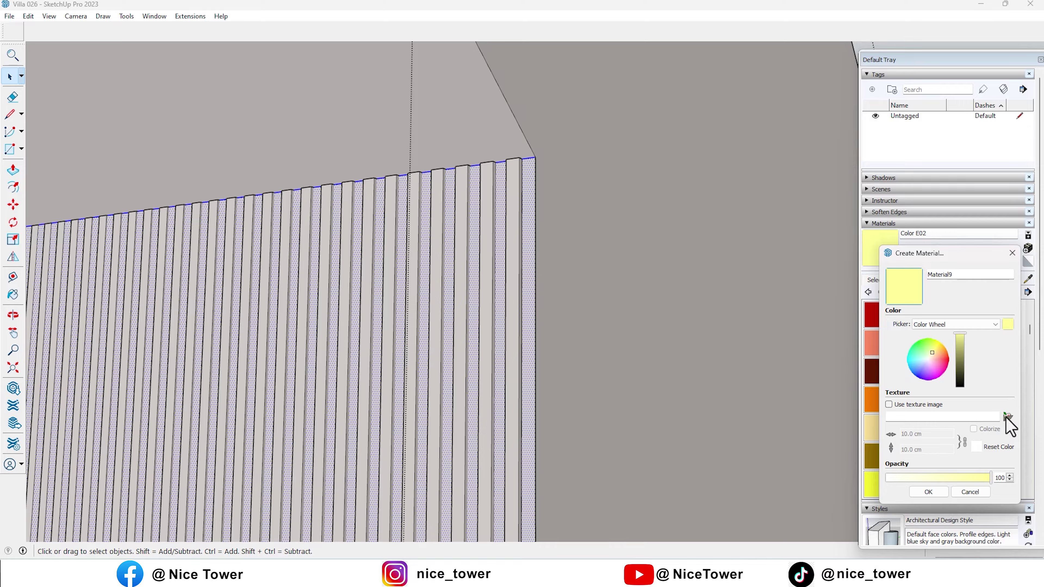
click(1006, 417)
double_click(320, 106)
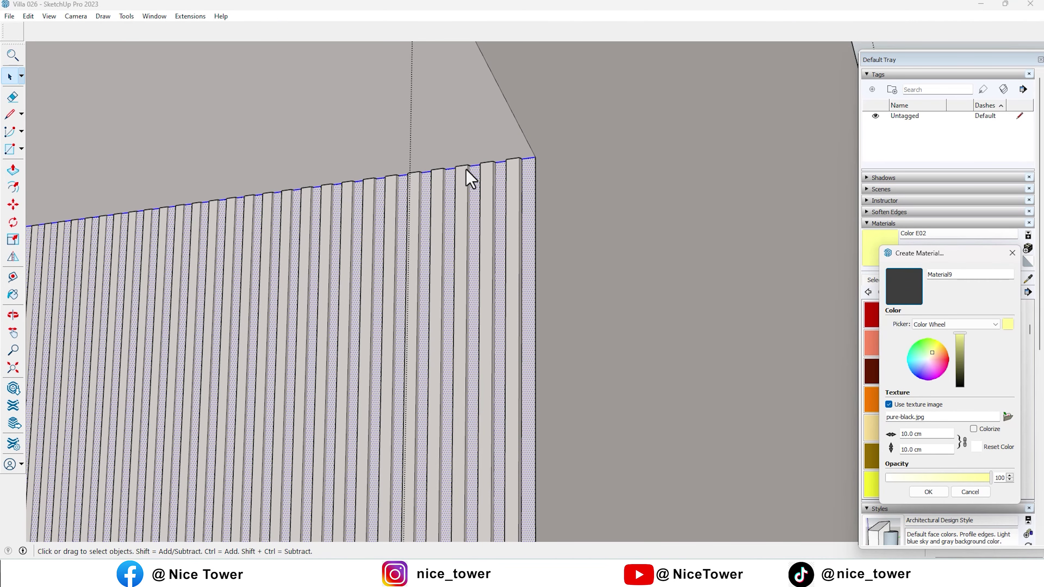
key(Return)
click(531, 164)
Orbit around the wall to inspect the dark grooves between the slats
mouse_move(588, 171)
middle_down()
mouse_move(453, 239)
mouse_move(494, 250)
mouse_move(421, 198)
middle_up()
scroll(440, 241, down, 5)
scroll(494, 250, up, 5)
scroll(421, 198, down, 3)
drag(422, 198, 326, 199)
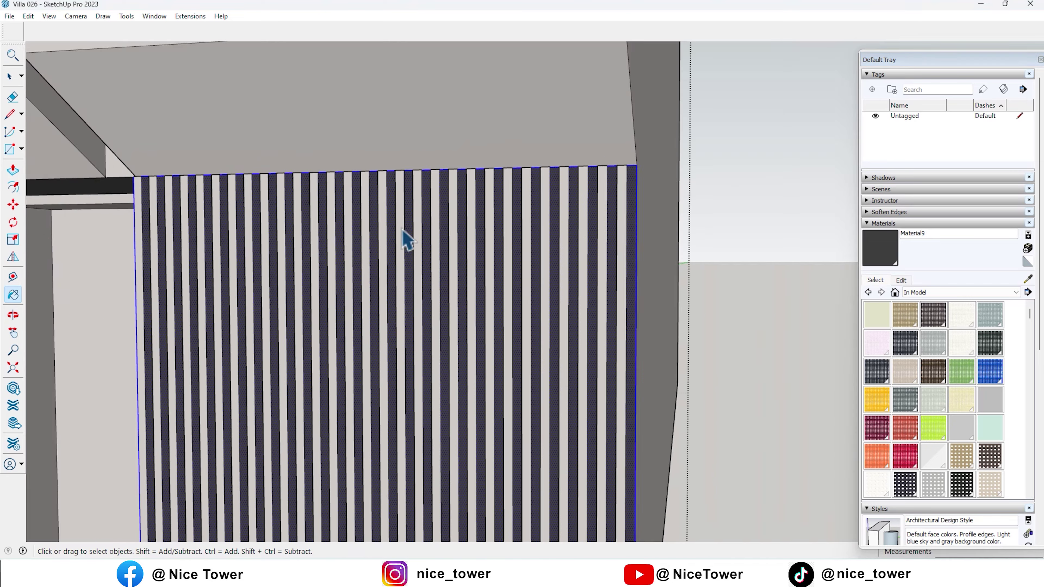
scroll(636, 220, up, 3)
key(space)
mouse_move(651, 202)
middle_down()
mouse_move(457, 182)
mouse_move(485, 183)
middle_up()
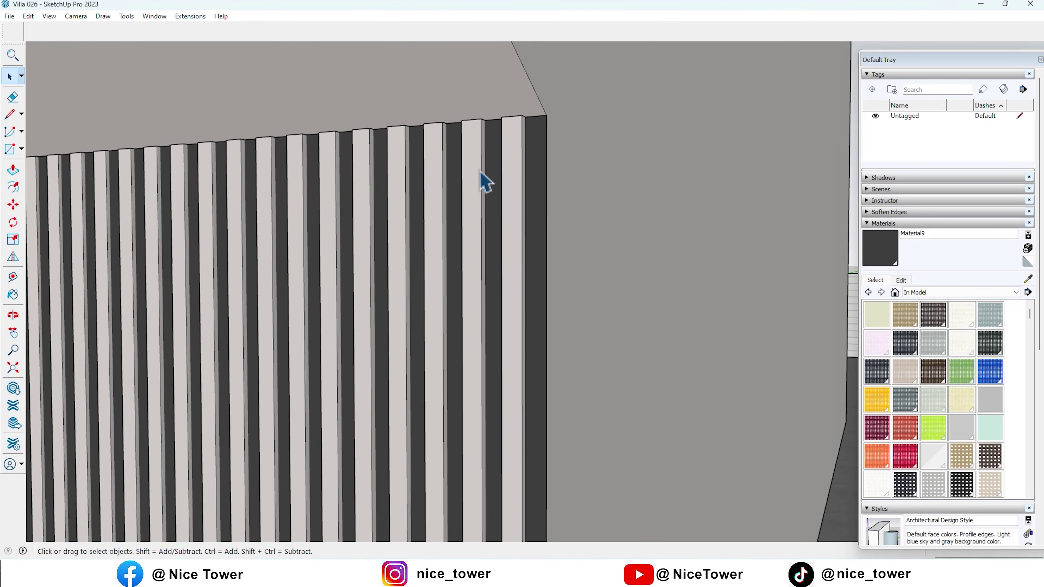
Paint the entrance slat panel with Wood Veneer 01 from the Wood library
double_click(487, 179)
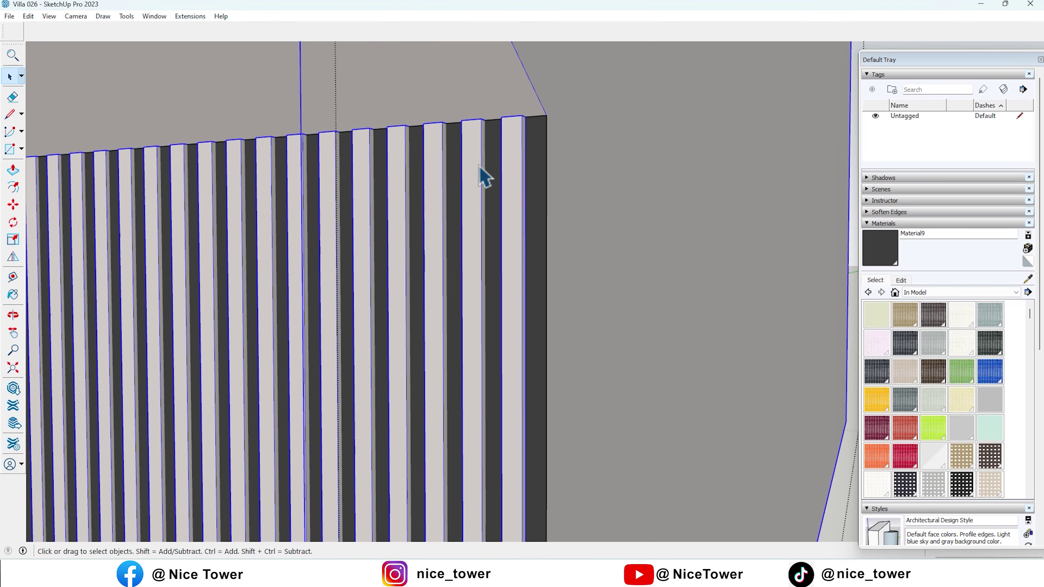
click(925, 292)
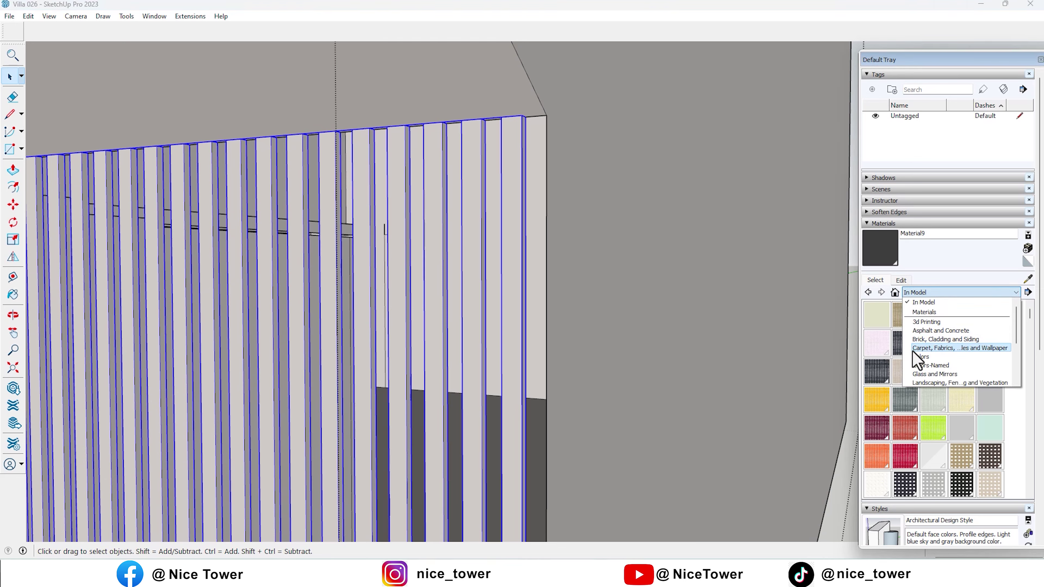
click(933, 382)
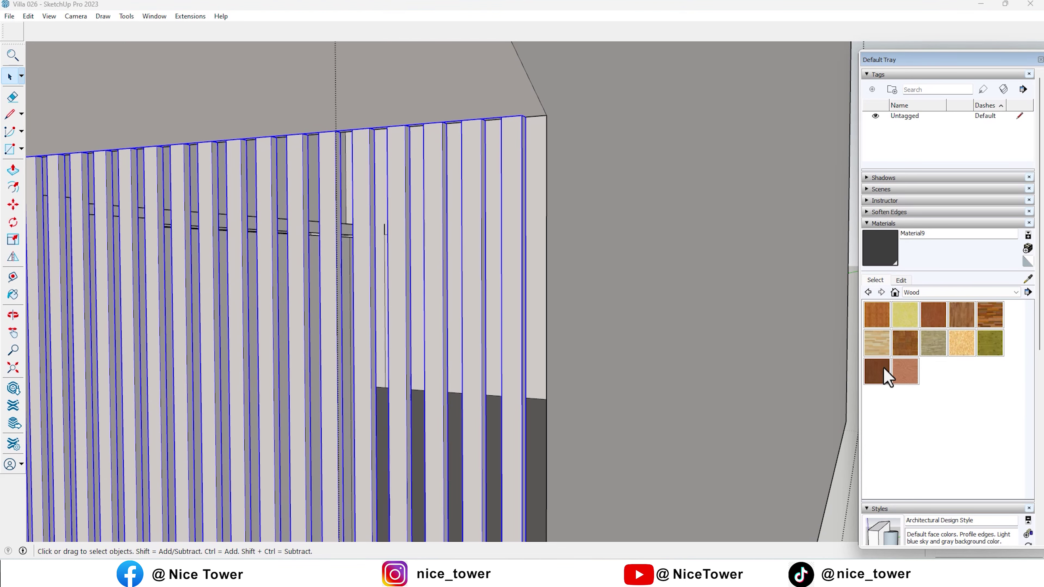
click(879, 374)
click(529, 263)
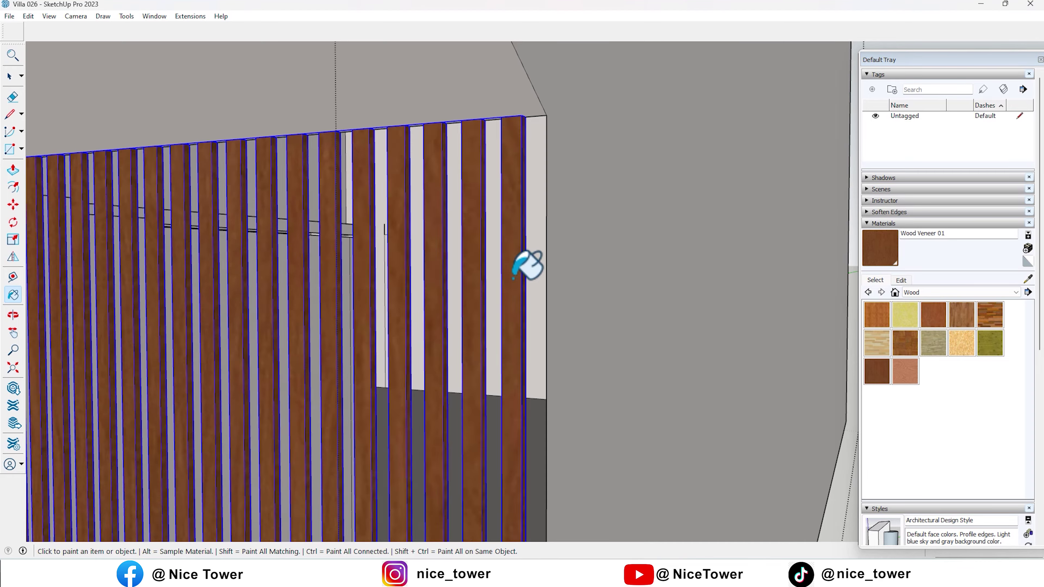
key(space)
Orbit the view around the entrance and open the tower group for editing
scroll(514, 288, down, 5)
scroll(553, 247, down, 5)
scroll(634, 214, up, 2)
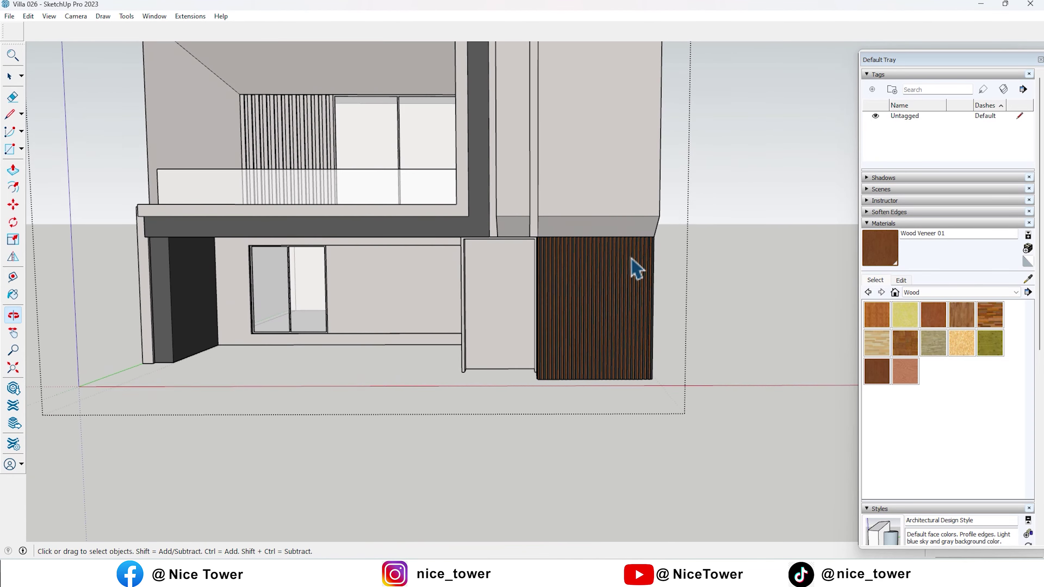
scroll(609, 268, down, 1)
scroll(582, 268, down, 2)
scroll(576, 206, up, 4)
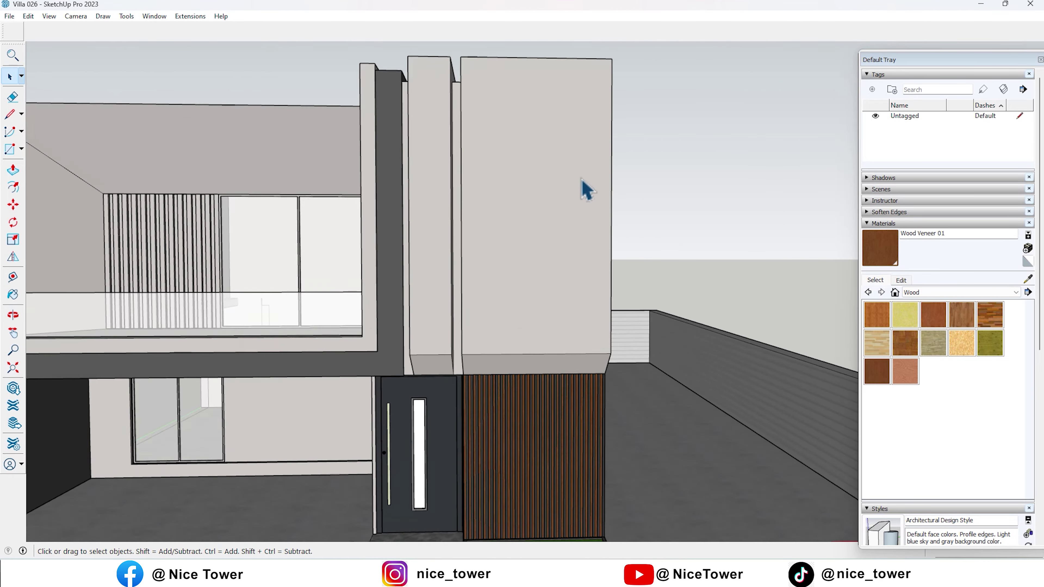
middle_drag(582, 186, 567, 131)
middle_drag(394, 320, 497, 230)
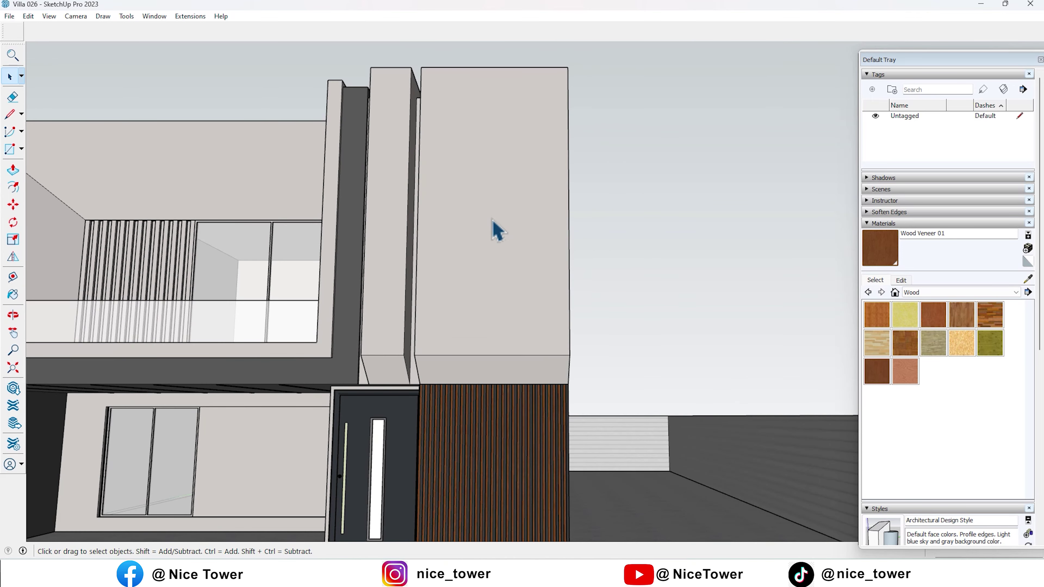
double_click(498, 230)
Sample the dark grey Material6 and paint the tower's upper and lower faces with it
triple_click(497, 236)
click(497, 243)
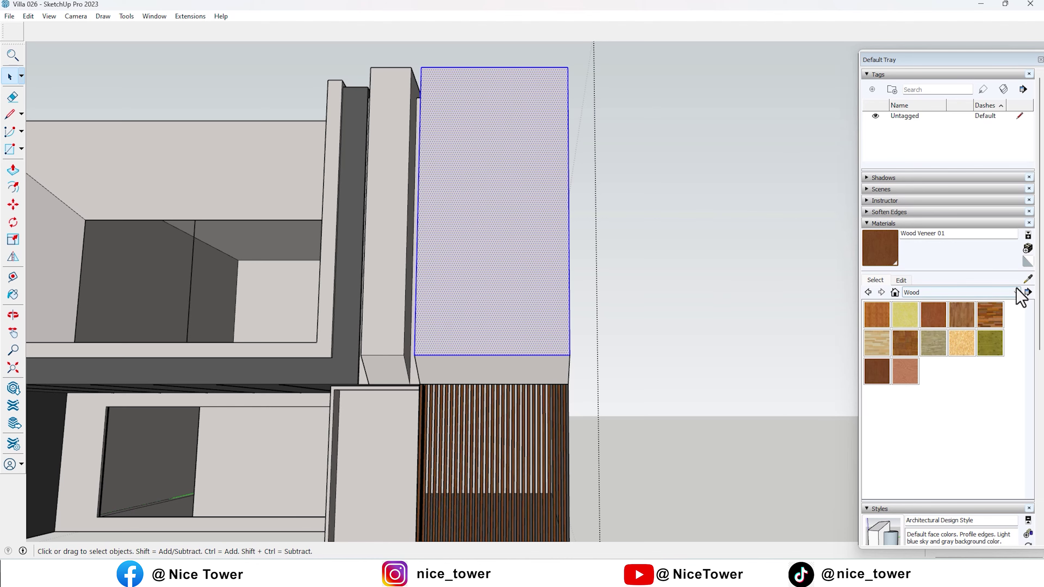
alt+click(357, 294)
click(464, 297)
mouse_move(464, 296)
middle_down()
mouse_move(606, 327)
mouse_move(414, 324)
middle_up()
click(448, 370)
mouse_move(448, 370)
middle_down()
mouse_move(264, 350)
mouse_move(633, 324)
mouse_move(651, 298)
mouse_move(479, 331)
mouse_move(427, 329)
middle_up()
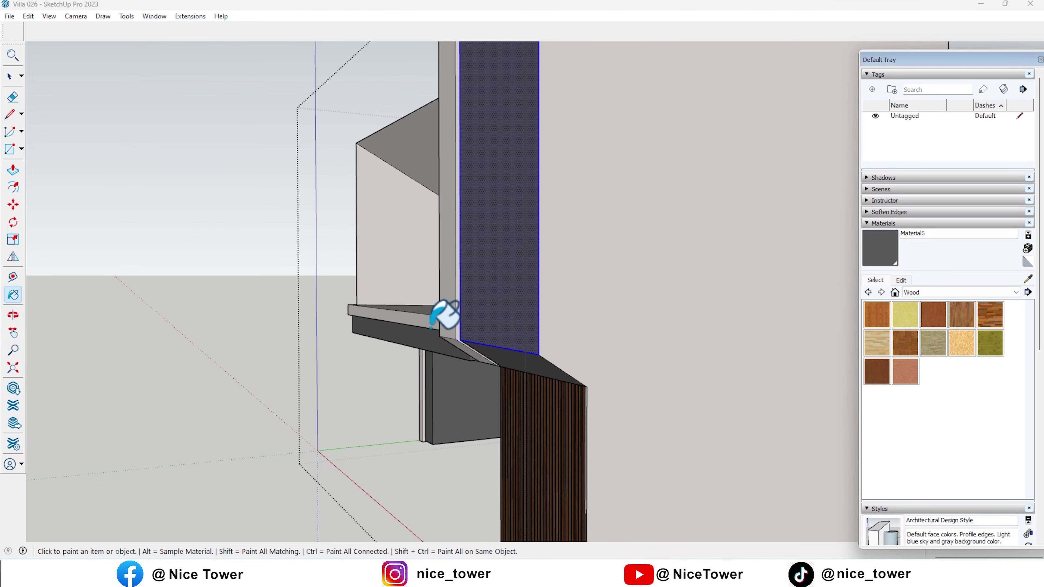
Start a line at the column corner, then cancel it and return to painting
key(l)
click(588, 386)
scroll(589, 389, down, 2)
key(space)
key(b)
Orbit to a close frontal view of the facade facing the balcony slats
mouse_move(618, 221)
middle_down()
mouse_move(552, 240)
mouse_move(818, 227)
mouse_move(533, 249)
mouse_move(731, 256)
middle_up()
key(space)
mouse_move(611, 114)
middle_down()
mouse_move(599, 168)
mouse_move(506, 157)
middle_up()
scroll(592, 171, down, 3)
scroll(478, 280, up, 3)
scroll(551, 263, up, 2)
mouse_move(546, 255)
middle_down()
mouse_move(508, 210)
mouse_move(527, 233)
mouse_move(532, 289)
middle_up()
Select the faces of the balcony slat wall
scroll(269, 187, up, 5)
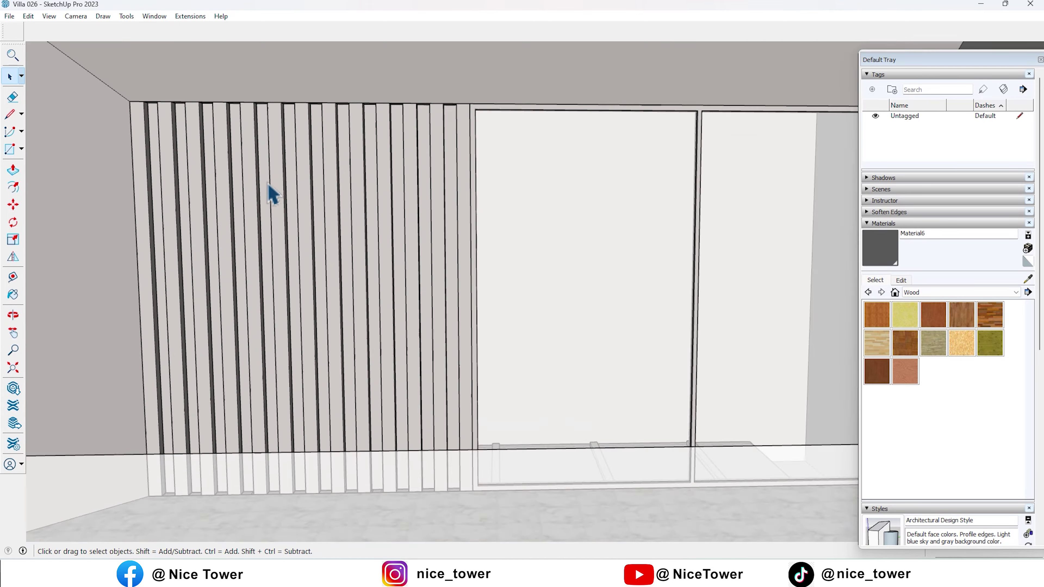
scroll(267, 200, up, 3)
click(263, 205)
scroll(411, 231, down, 3)
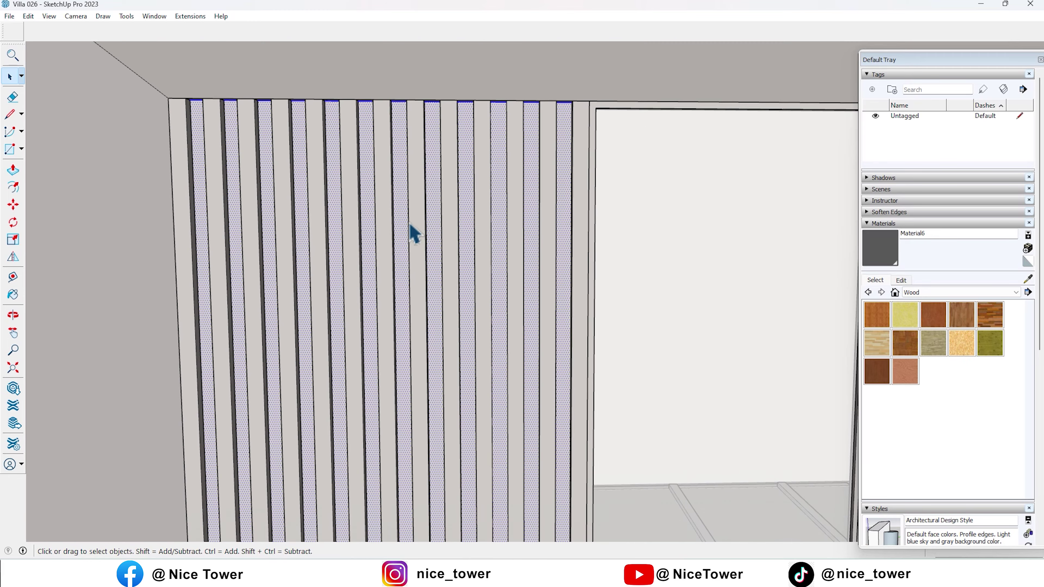
scroll(406, 217, down, 3)
scroll(406, 217, down, 1)
Sample dark grey Material9 from the entrance slat gaps and paint the balcony backing
click(1028, 279)
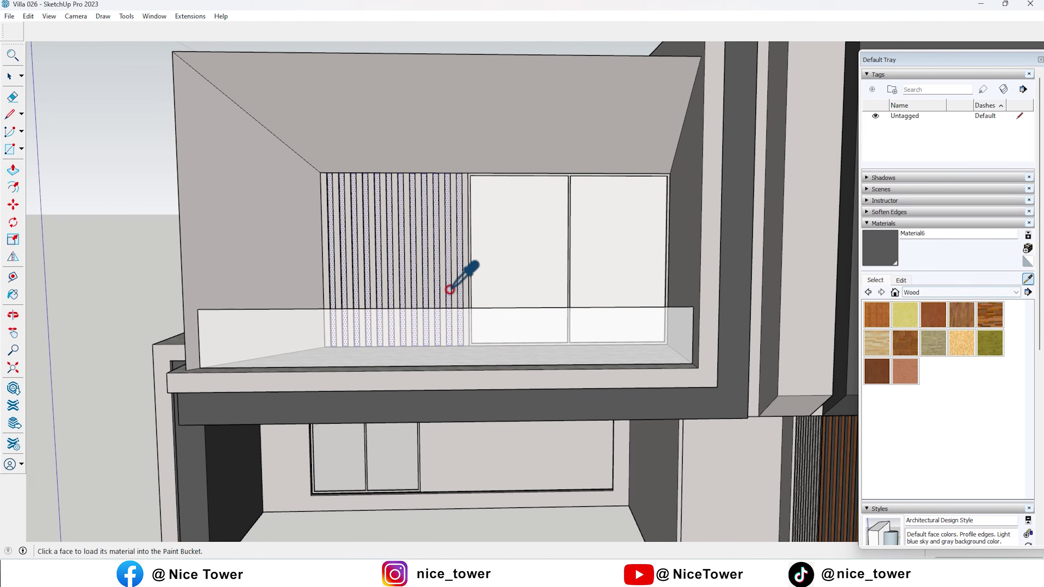
scroll(698, 349, up, 5)
scroll(632, 325, up, 4)
click(632, 325)
scroll(715, 366, down, 3)
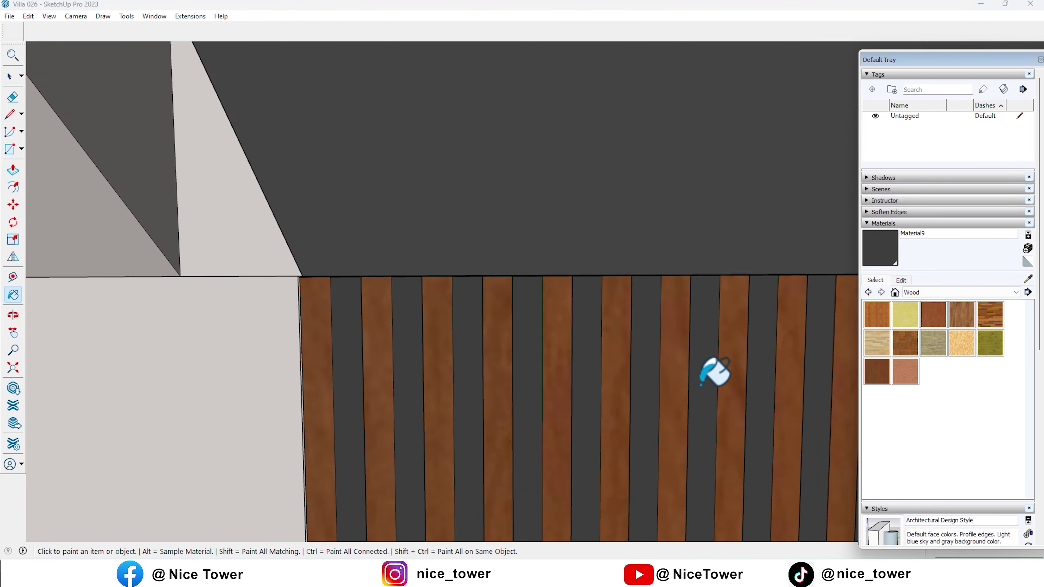
scroll(745, 392, down, 4)
scroll(671, 342, down, 3)
scroll(463, 249, up, 6)
click(448, 261)
scroll(333, 233, down, 3)
scroll(334, 234, down, 4)
key(space)
Sample Wood Veneer 01 from the entrance slats
scroll(473, 345, up, 4)
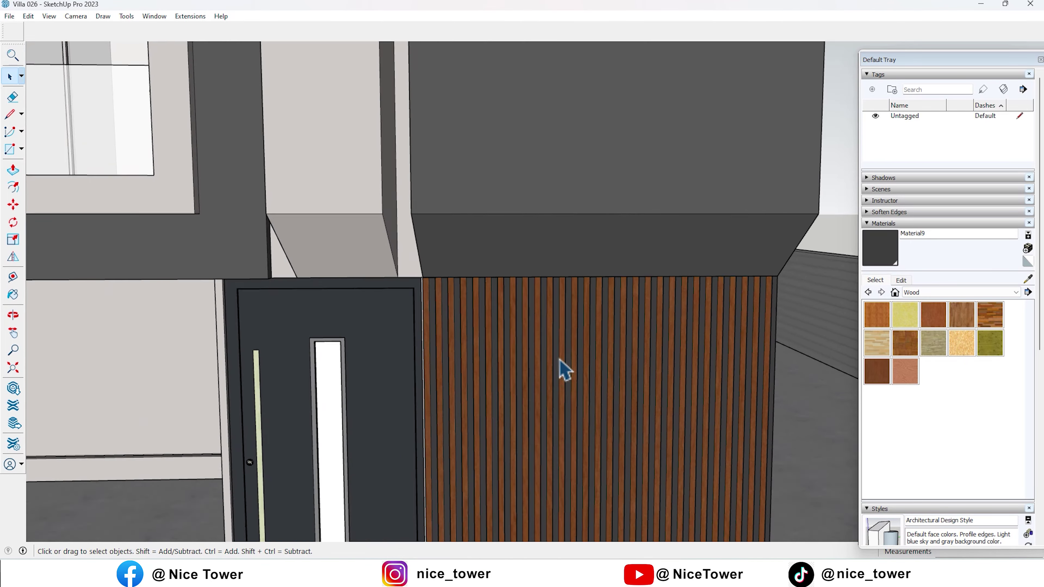
scroll(561, 366, up, 3)
click(669, 284)
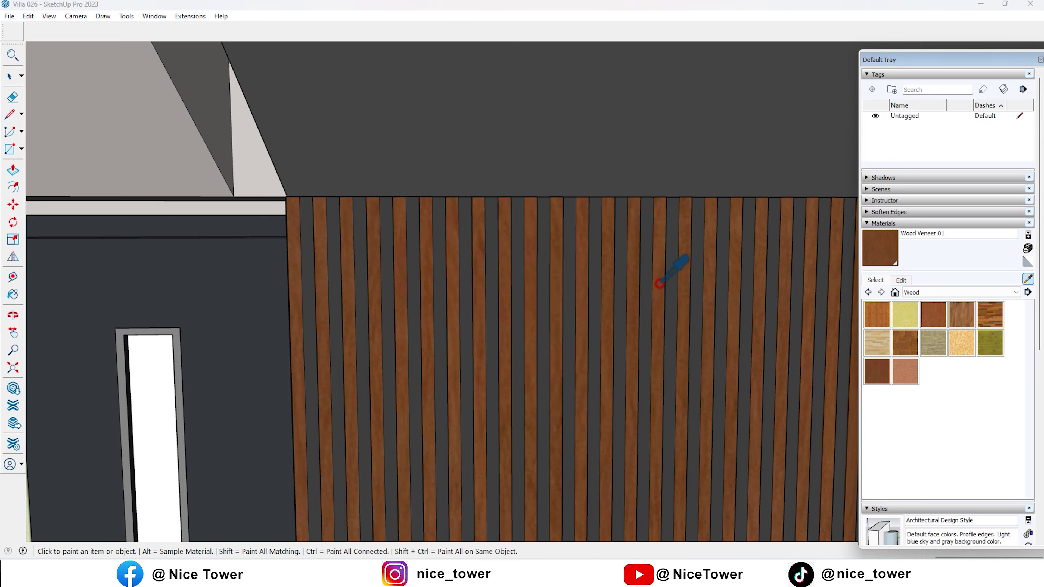
scroll(720, 296, down, 4)
scroll(617, 288, down, 2)
scroll(448, 206, up, 6)
key(space)
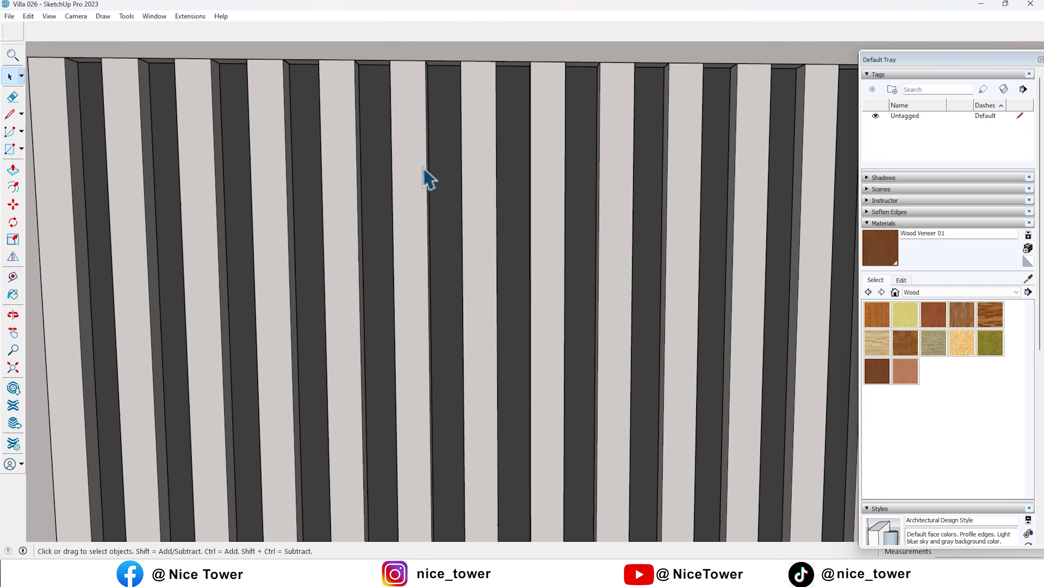
Paint the balcony slats group with Wood Veneer 01
click(595, 198)
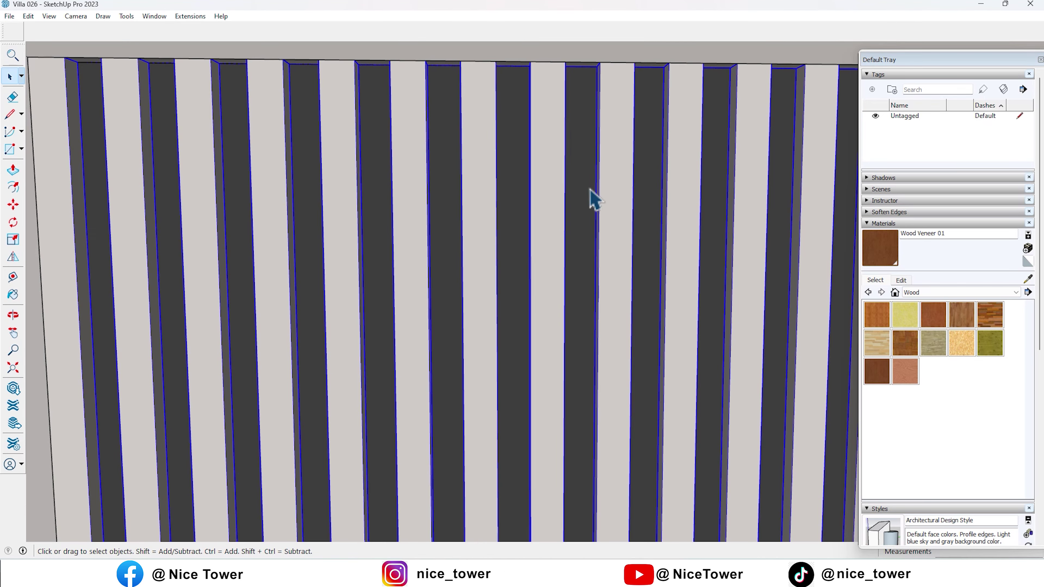
scroll(629, 259, down, 3)
click(881, 248)
click(603, 225)
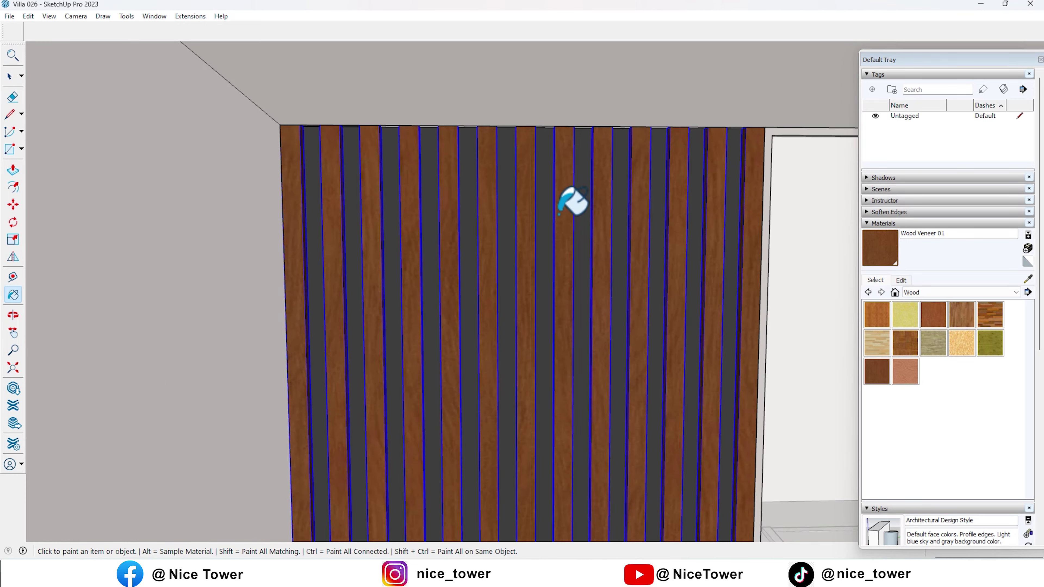
scroll(583, 191, down, 3)
scroll(384, 203, down, 4)
key(space)
Orbit to an angled view facing the balcony window frames
mouse_move(532, 214)
middle_down()
mouse_move(735, 175)
mouse_move(468, 163)
mouse_move(349, 196)
mouse_move(373, 326)
mouse_move(395, 380)
mouse_move(620, 237)
middle_up()
scroll(452, 226, up, 5)
scroll(430, 243, up, 4)
mouse_move(436, 245)
middle_down()
mouse_move(509, 163)
mouse_move(338, 203)
middle_up()
mouse_move(510, 237)
middle_down()
mouse_move(349, 215)
mouse_move(483, 220)
middle_up()
Paint the balcony window frame with Metal Seamed from the Metal library
double_click(484, 227)
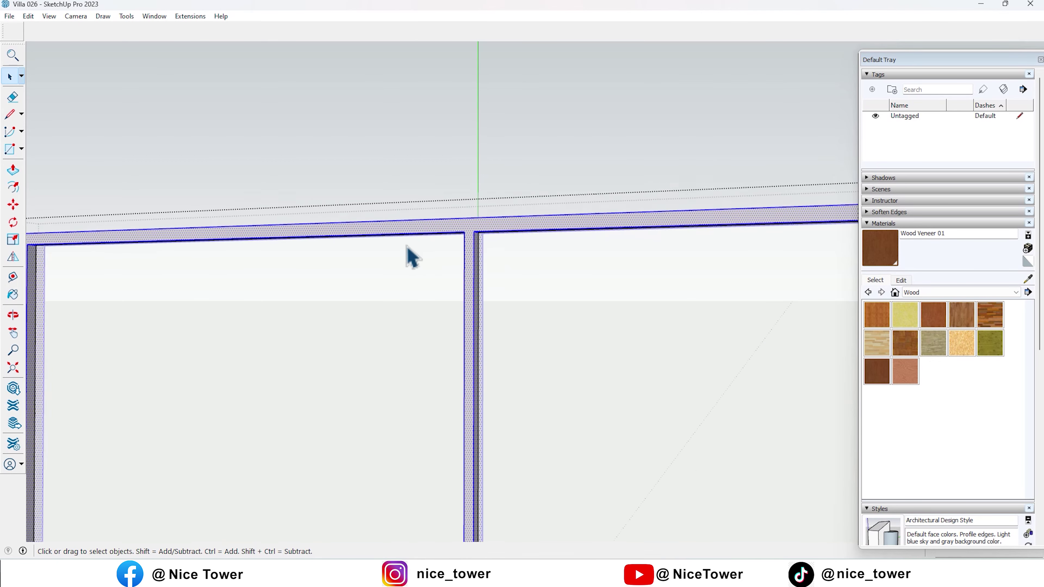
scroll(411, 257, down, 5)
middle_drag(391, 245, 598, 246)
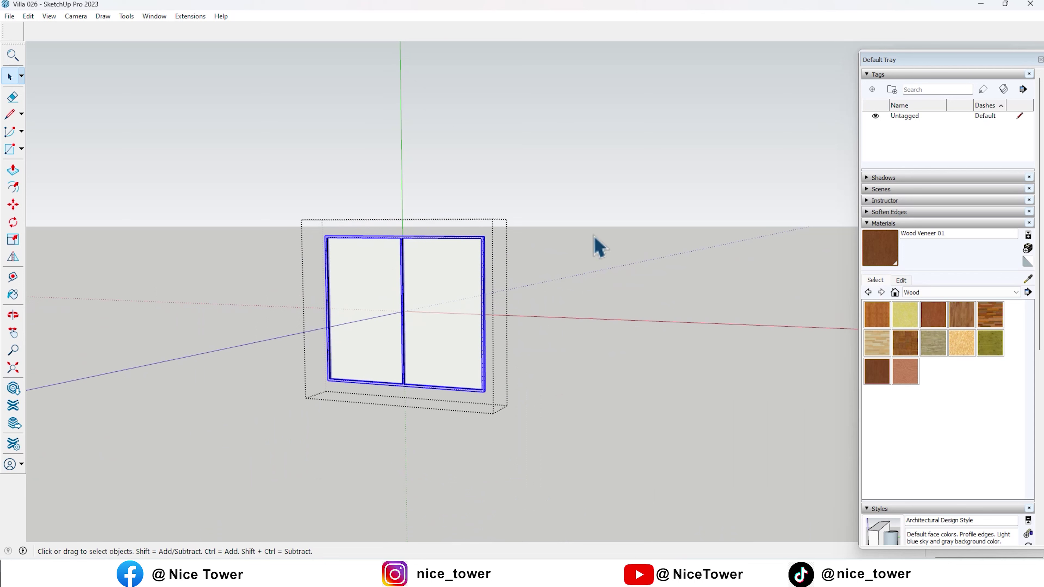
click(943, 293)
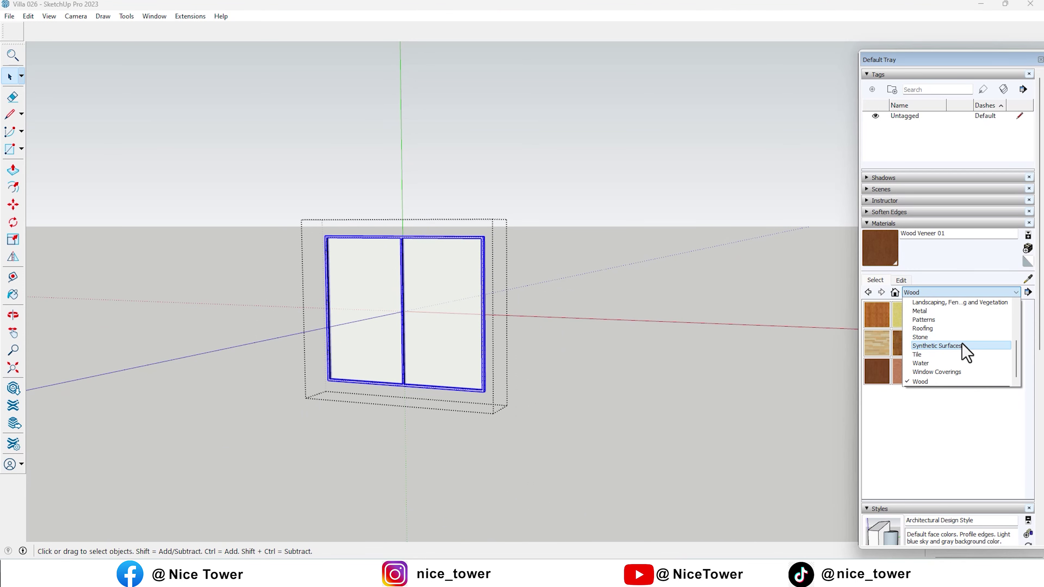
click(945, 311)
click(905, 343)
scroll(494, 227, up, 3)
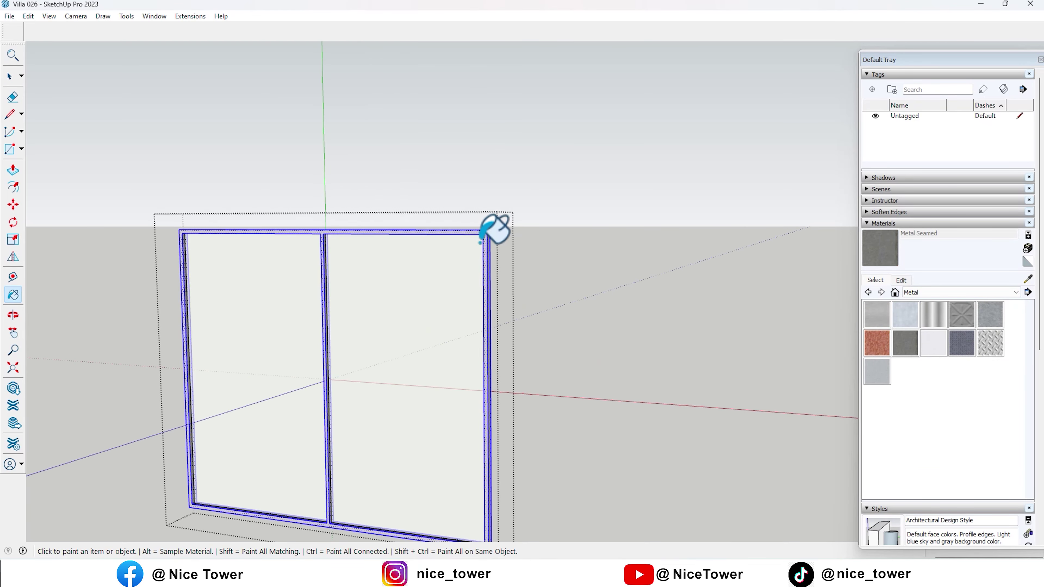
scroll(520, 208, up, 3)
click(512, 214)
Apply Metal Seamed to the selected frame, then orbit out to the house exterior
scroll(615, 222, down, 2)
key(space)
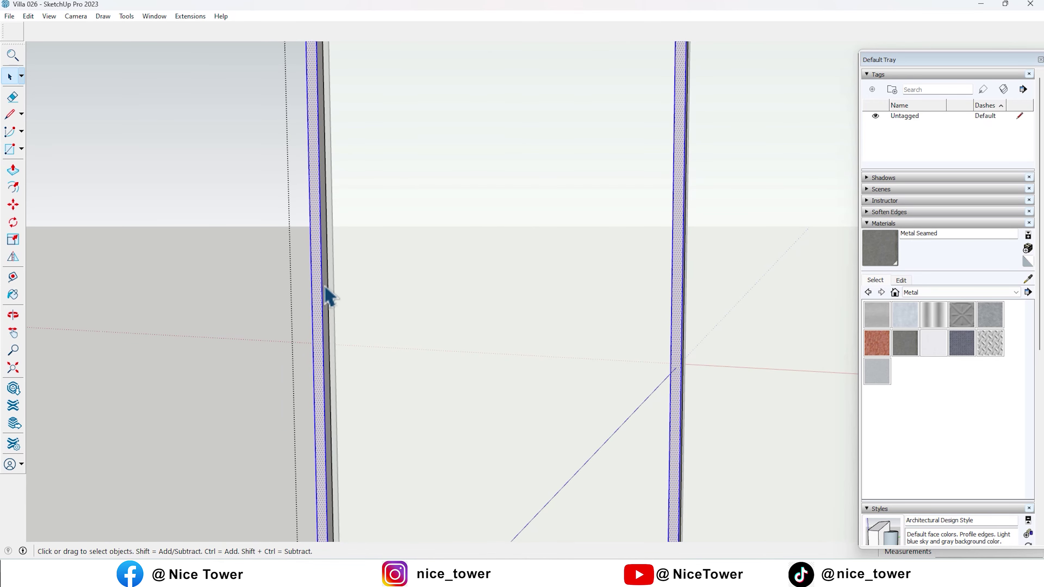
click(874, 259)
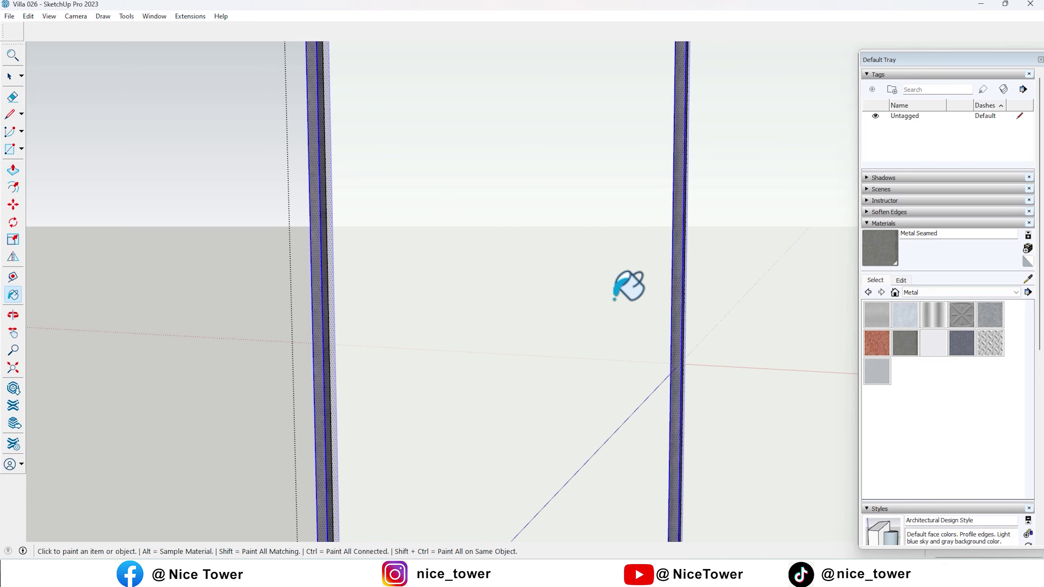
scroll(637, 272, down, 5)
middle_drag(655, 262, 588, 243)
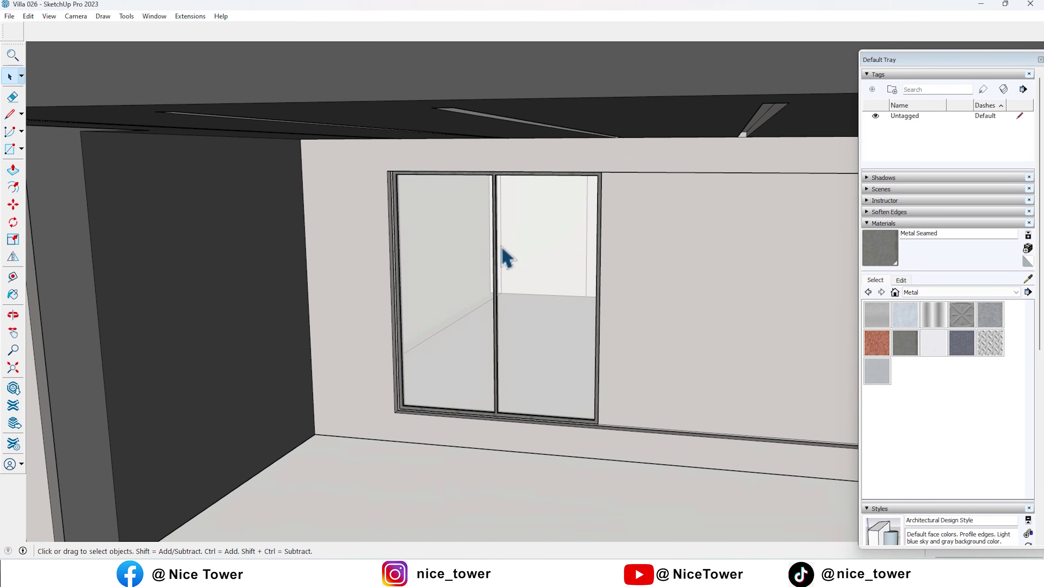
scroll(506, 257, down, 5)
mouse_move(513, 269)
middle_down()
mouse_move(513, 291)
mouse_move(537, 220)
mouse_move(473, 227)
middle_up()
scroll(513, 291, down, 3)
scroll(531, 231, up, 5)
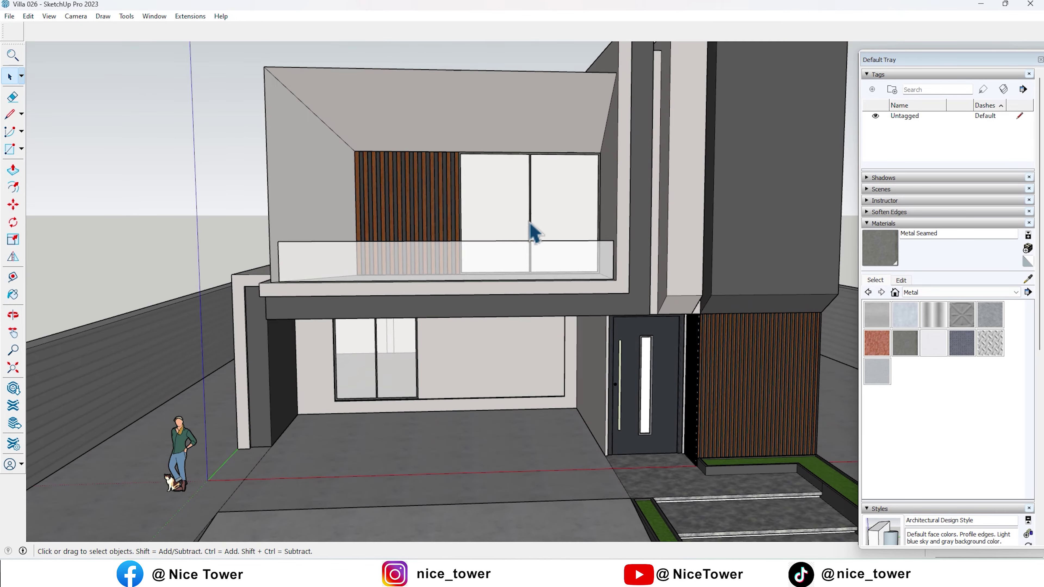
scroll(428, 252, up, 4)
mouse_move(429, 252)
middle_down()
mouse_move(489, 265)
mouse_move(492, 396)
mouse_move(471, 410)
mouse_move(492, 263)
mouse_move(553, 139)
mouse_move(552, 98)
mouse_move(494, 103)
mouse_move(538, 126)
middle_up()
scroll(538, 125, down, 3)
scroll(550, 245, up, 5)
mouse_move(550, 245)
middle_down()
mouse_move(457, 373)
mouse_move(382, 323)
middle_up()
scroll(382, 322, down, 3)
scroll(408, 354, down, 3)
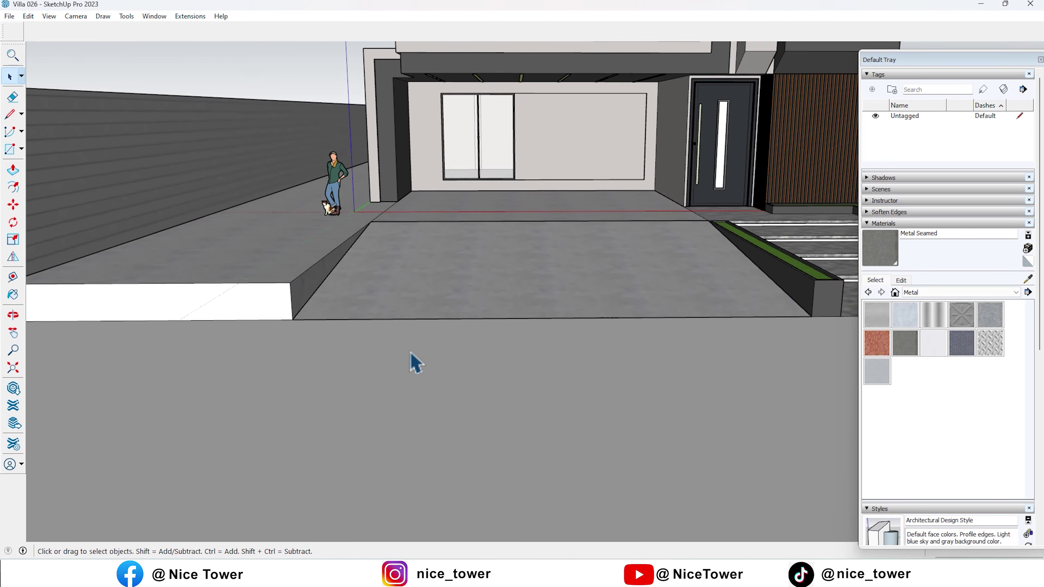
scroll(414, 361, down, 3)
scroll(557, 179, up, 3)
scroll(557, 179, up, 2)
mouse_move(617, 205)
middle_down()
mouse_move(613, 128)
mouse_move(477, 142)
middle_up()
scroll(466, 291, down, 3)
mouse_move(466, 292)
middle_down()
mouse_move(618, 298)
mouse_move(442, 327)
middle_up()
scroll(443, 339, down, 3)
mouse_move(413, 378)
middle_down()
mouse_move(540, 273)
mouse_move(387, 336)
middle_up()
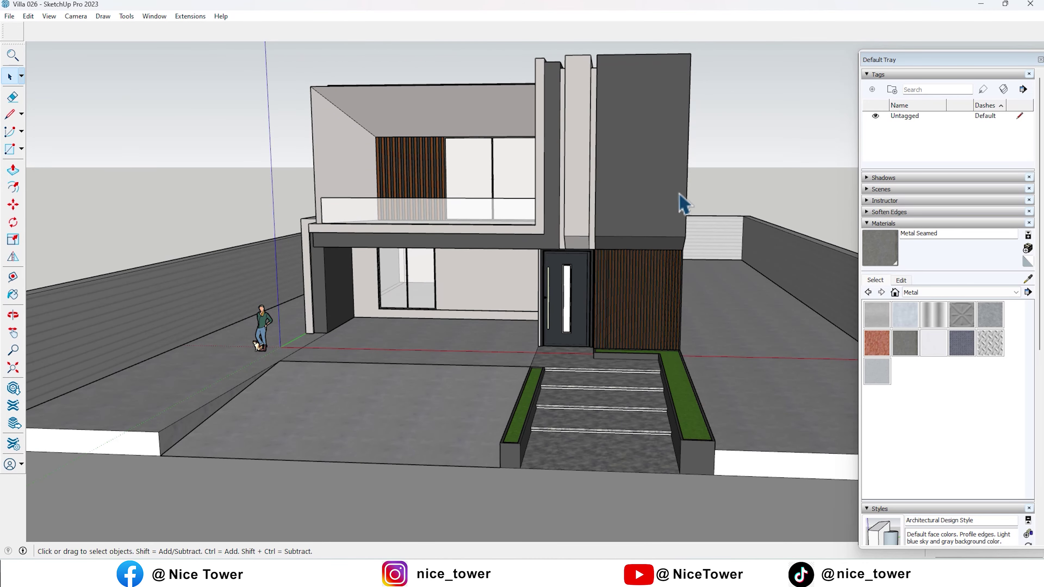
scroll(683, 203, up, 5)
middle_drag(617, 175, 522, 298)
Draw a rectangle on the tower wall and push it out 5 cm
click(10, 149)
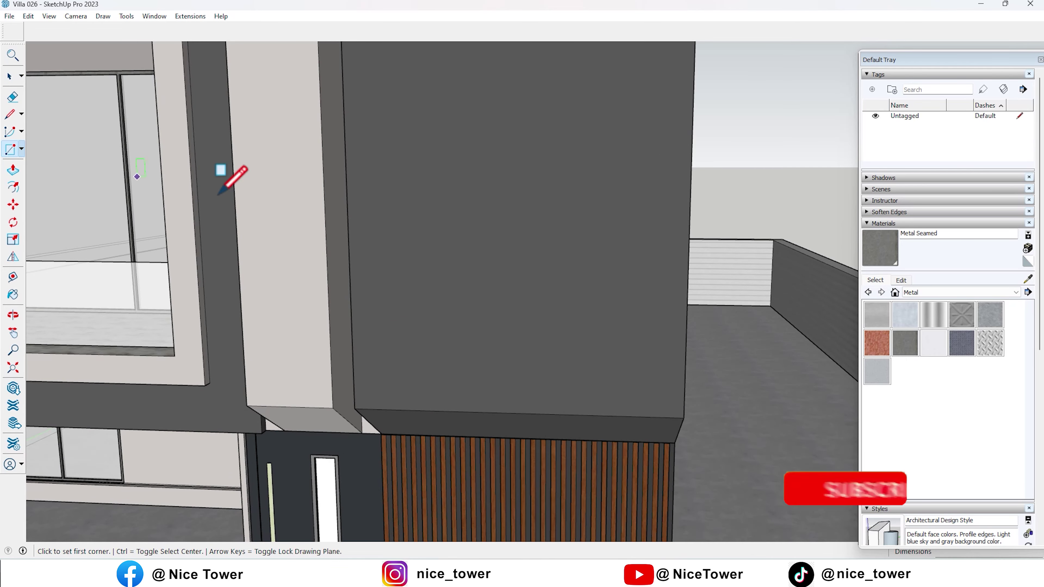
click(428, 336)
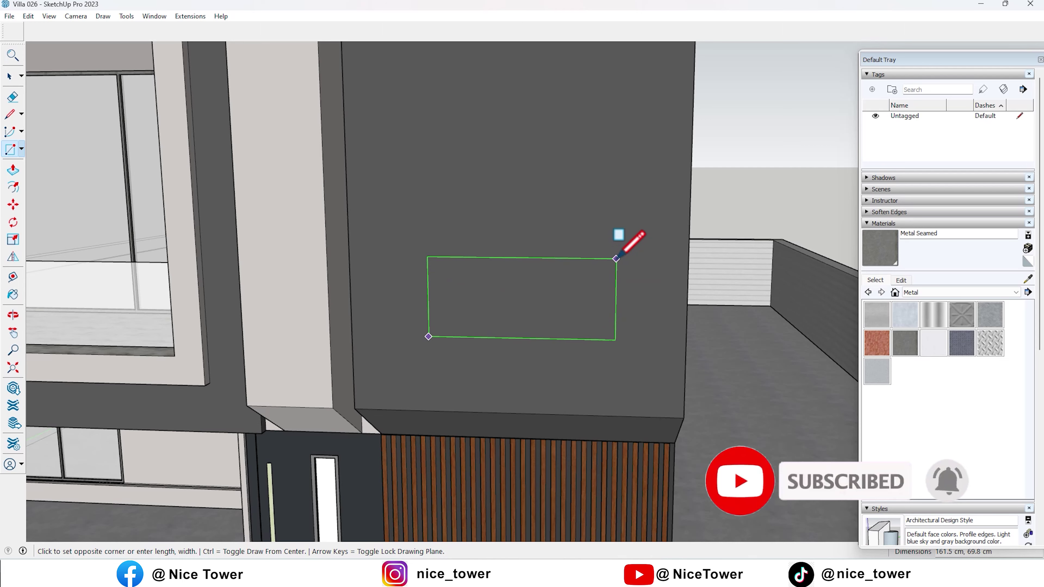
click(616, 258)
middle_drag(634, 277, 541, 275)
scroll(526, 273, up, 2)
key(p)
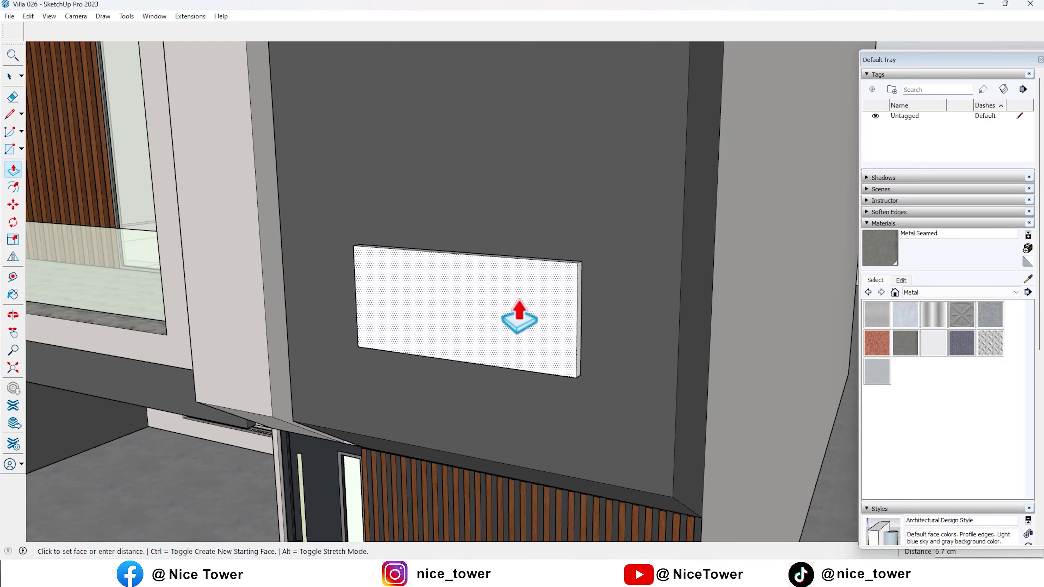
key(Return)
Offset the panel outline inward into a border frame and push the frame out 5 cm
key(f)
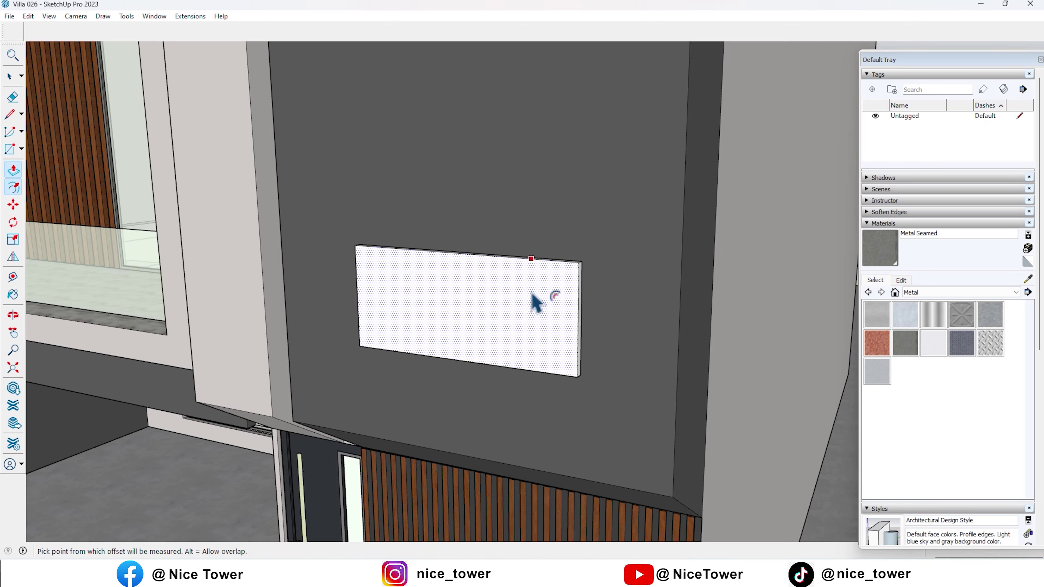
click(559, 262)
click(580, 262)
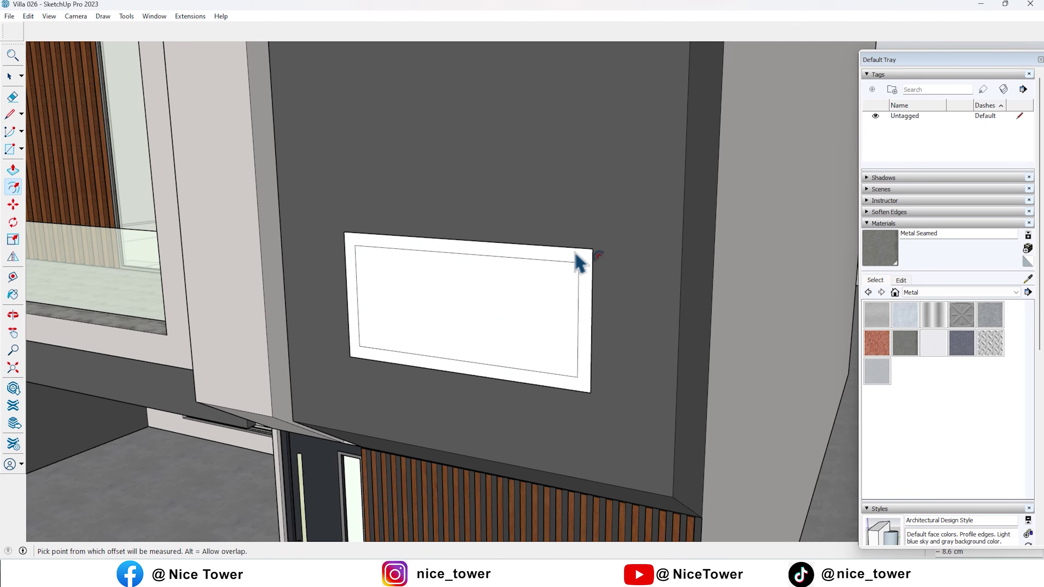
key(p)
click(566, 272)
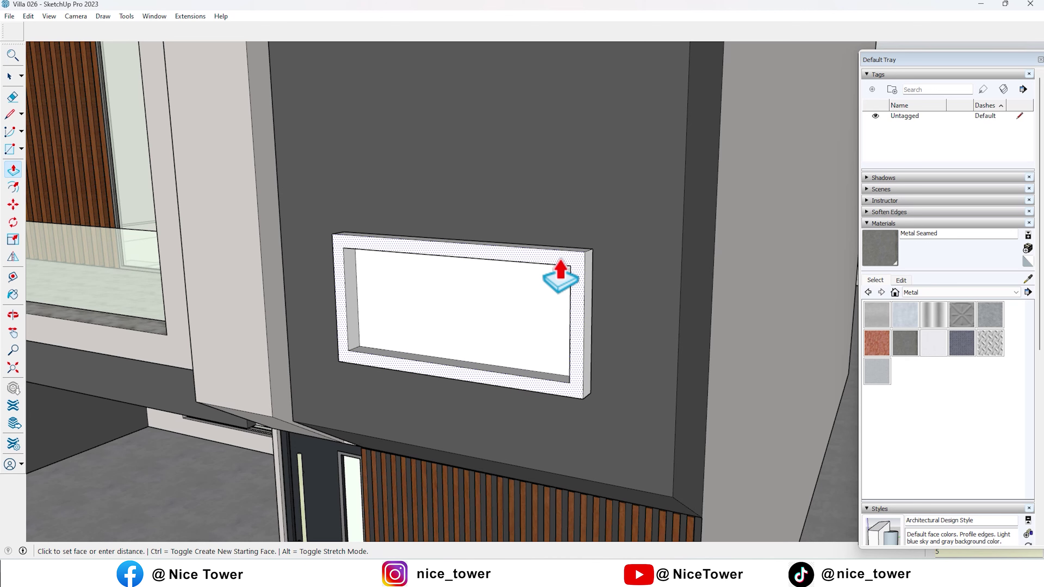
key(Return)
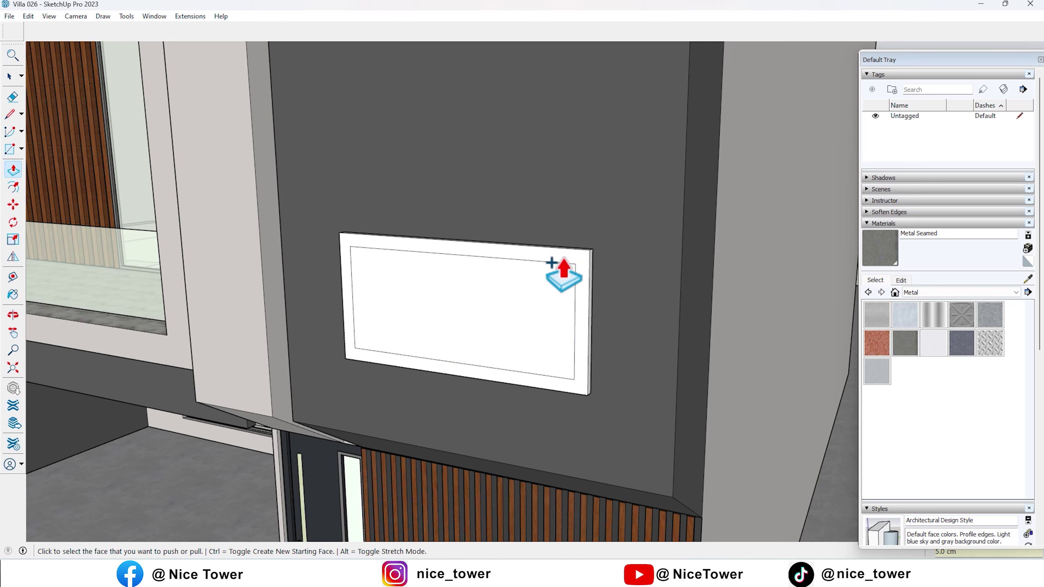
Erase the inner rectangle's four edges, leaving a clean solid panel
key(e)
scroll(354, 238, up, 3)
drag(347, 395, 382, 364)
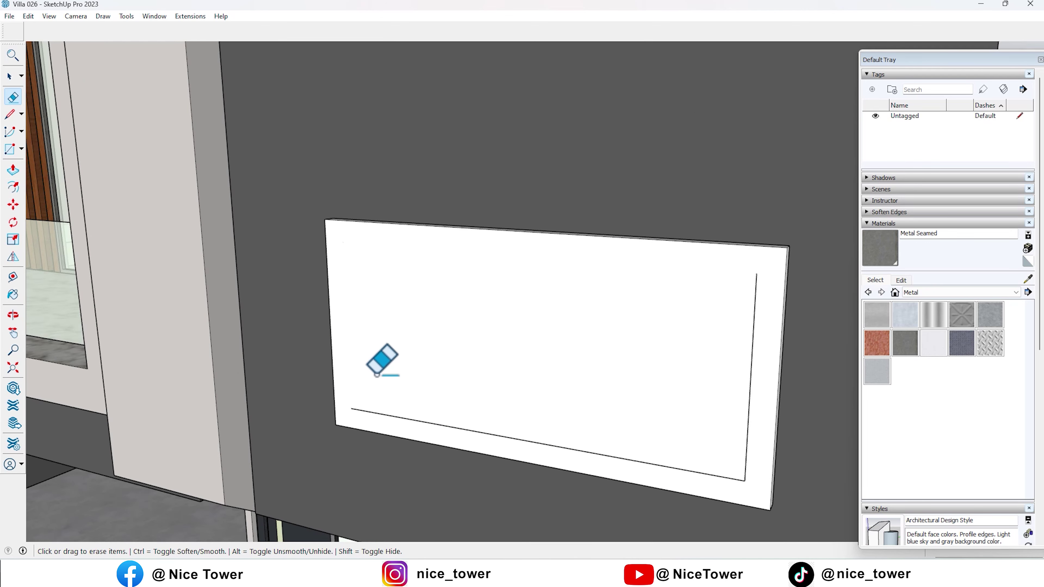
drag(381, 413, 574, 375)
click(664, 340)
mouse_move(664, 340)
middle_down()
mouse_move(396, 311)
mouse_move(552, 316)
middle_up()
scroll(552, 316, down, 3)
scroll(582, 280, down, 2)
mouse_move(583, 280)
middle_down()
mouse_move(552, 306)
mouse_move(664, 293)
middle_up()
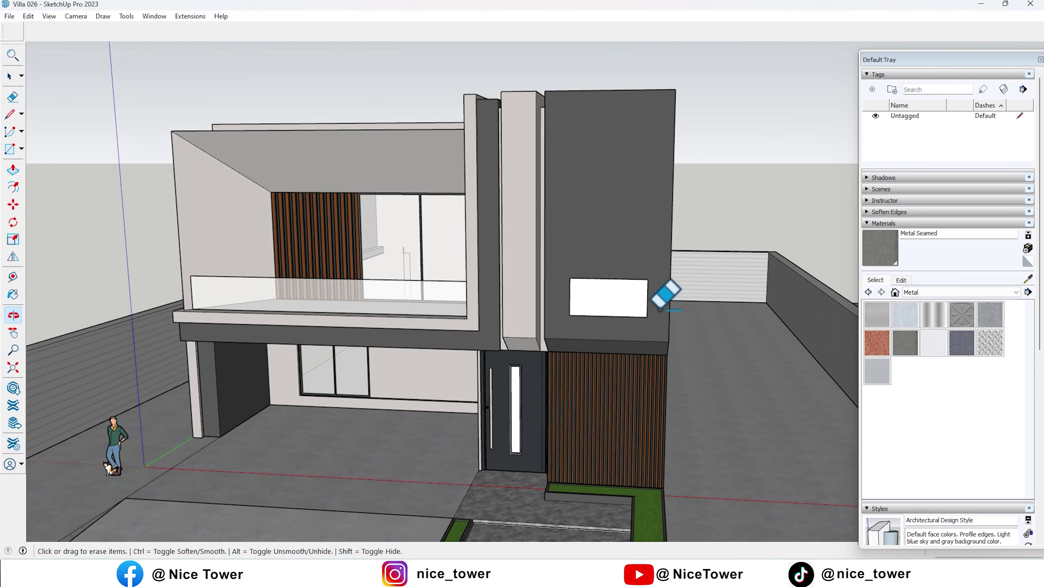
scroll(625, 302, up, 4)
scroll(626, 303, up, 2)
Paint the white tower panel with Polished Concrete Old from the Asphalt and Concrete materials
key(space)
click(576, 286)
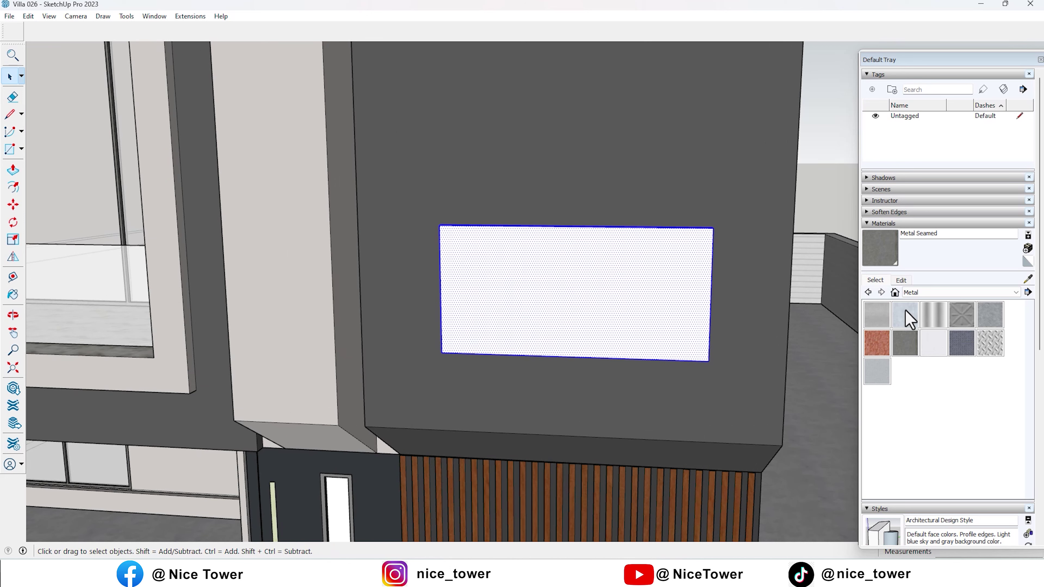
click(972, 292)
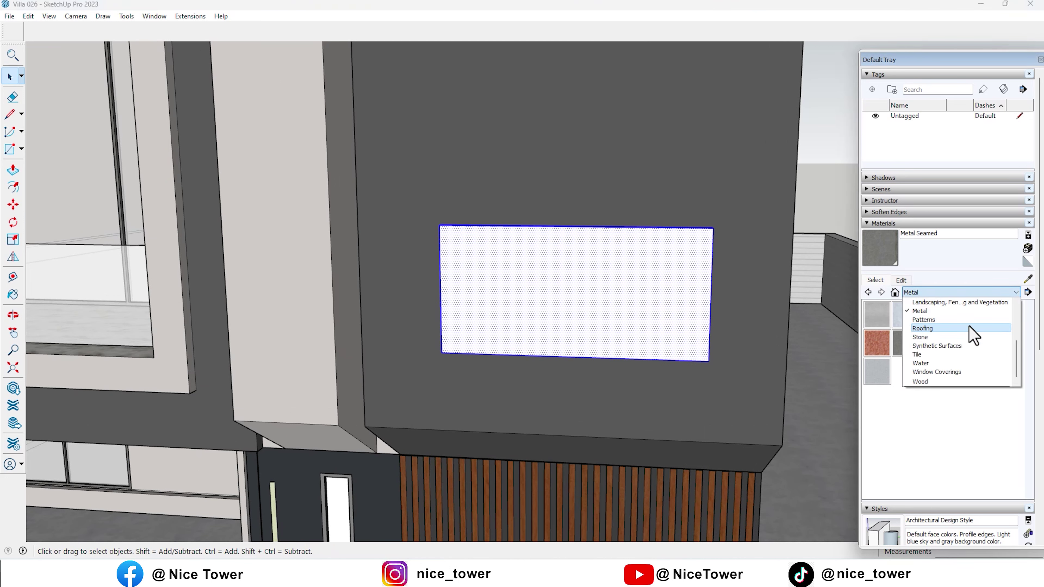
scroll(962, 350, up, 3)
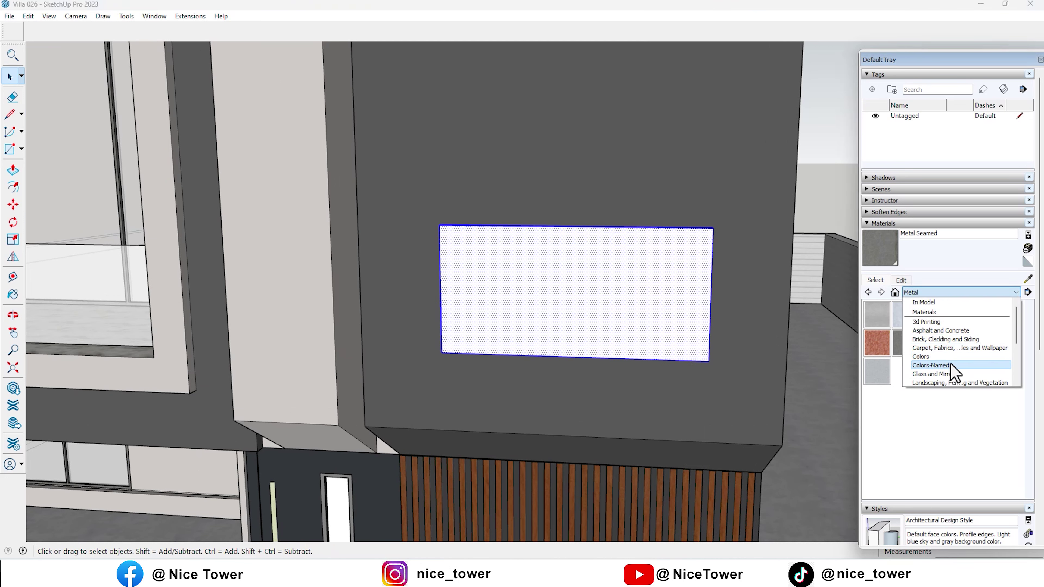
click(941, 331)
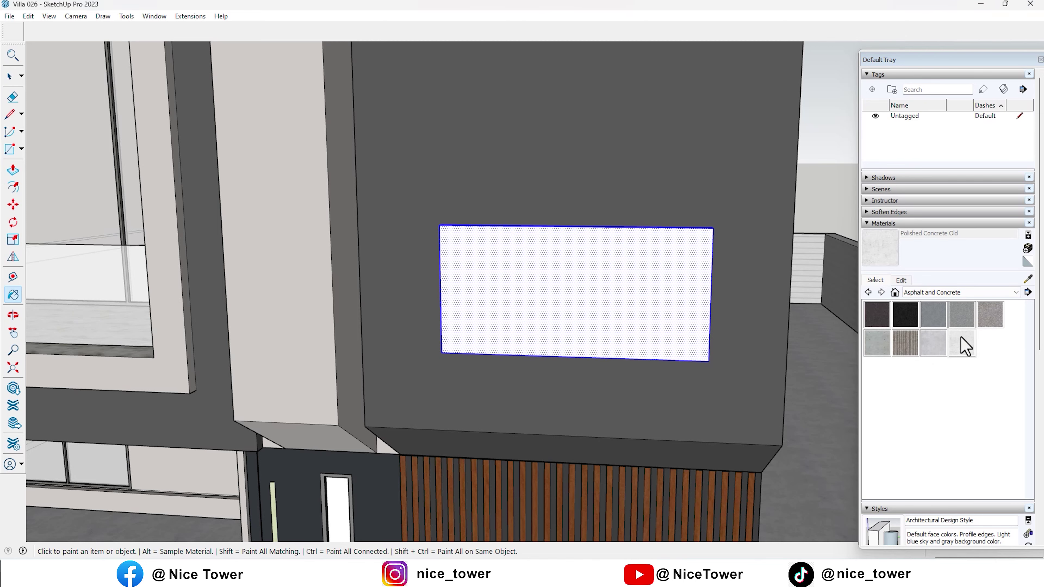
click(685, 304)
middle_drag(684, 305, 683, 265)
Make the concrete tower panel into a group
key(space)
scroll(616, 288, down, 3)
right_click(610, 272)
click(674, 353)
scroll(610, 284, down, 5)
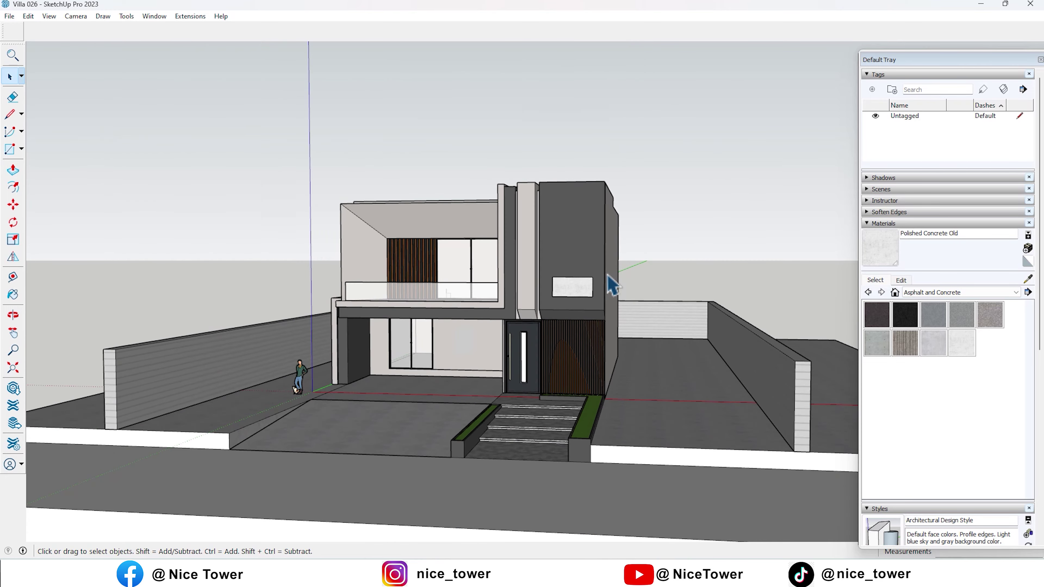
scroll(578, 297, up, 3)
scroll(587, 291, up, 2)
mouse_move(587, 291)
middle_down()
mouse_move(450, 288)
mouse_move(601, 298)
middle_up()
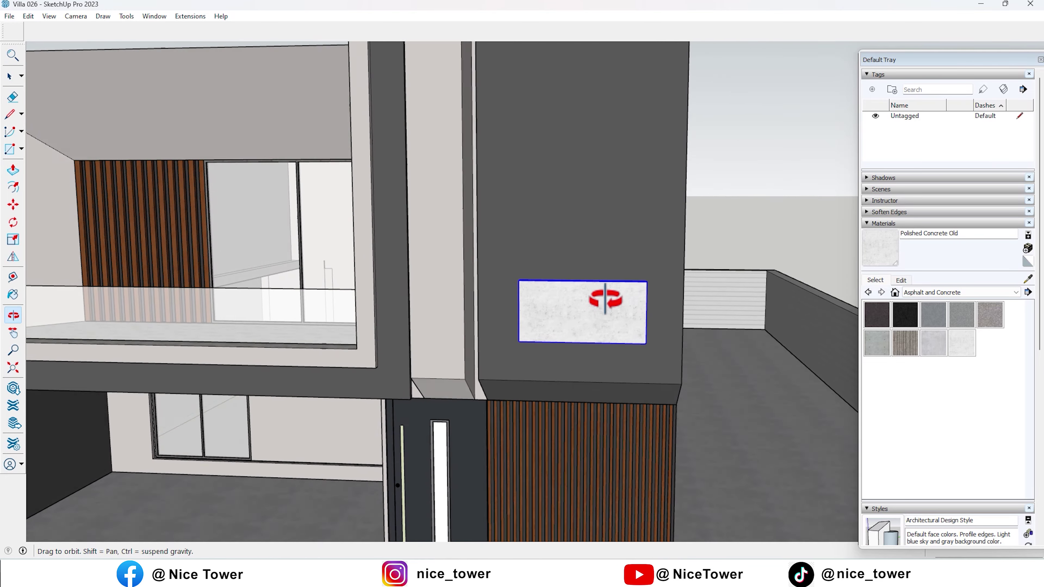
scroll(530, 311, down, 3)
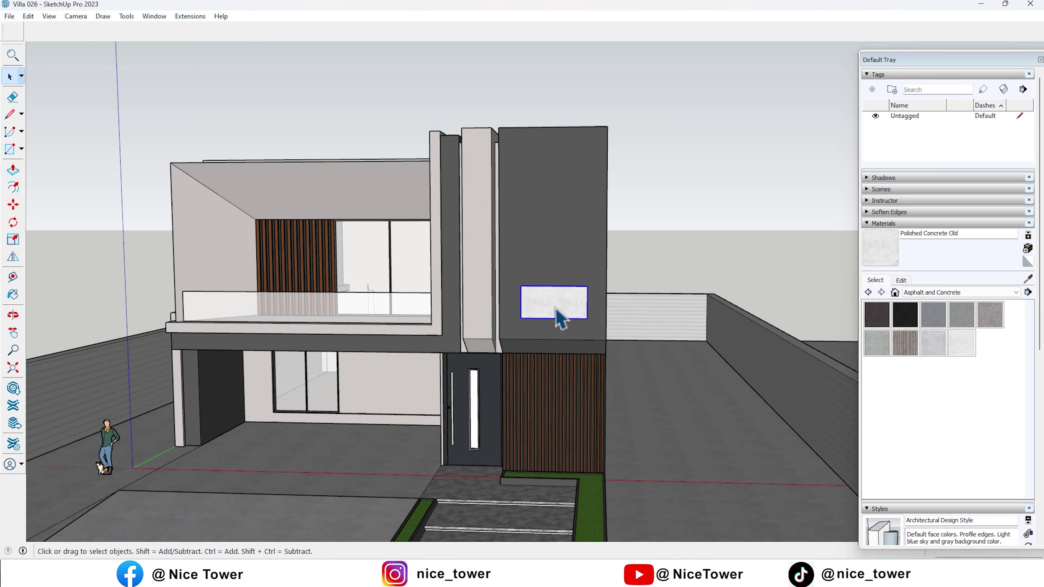
scroll(561, 303, up, 4)
Scale the panel group uniformly down to 0.90
key(s)
click(628, 263)
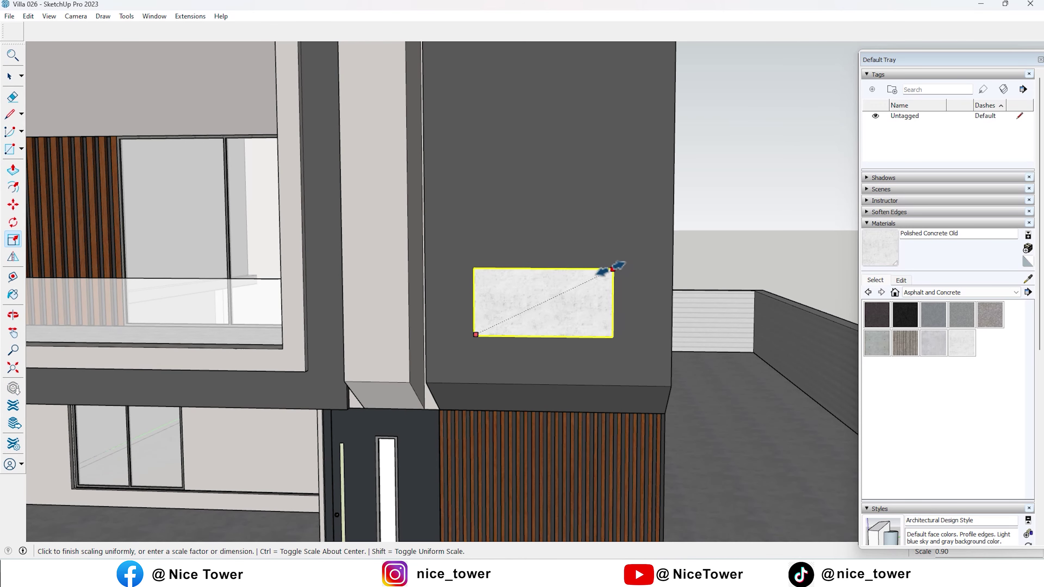
key(m)
click(522, 263)
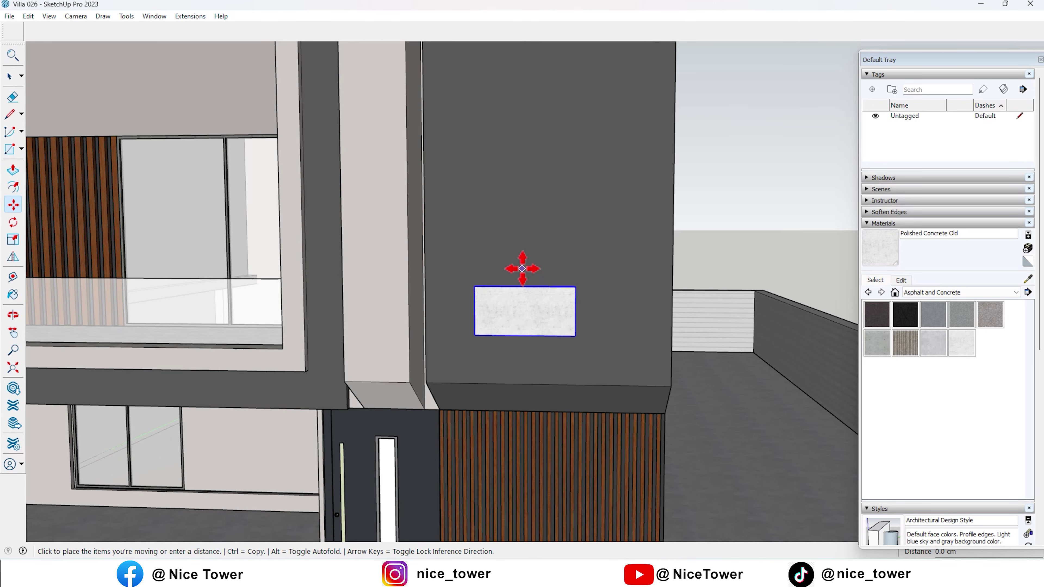
click(549, 268)
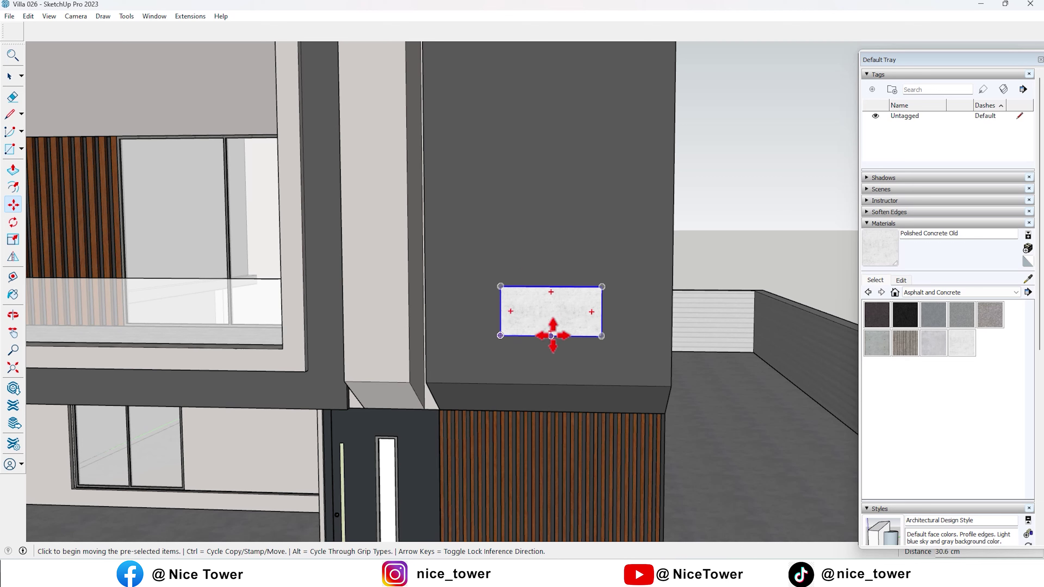
Move the panel lower on the dark grey tower and orbit to face it
click(553, 336)
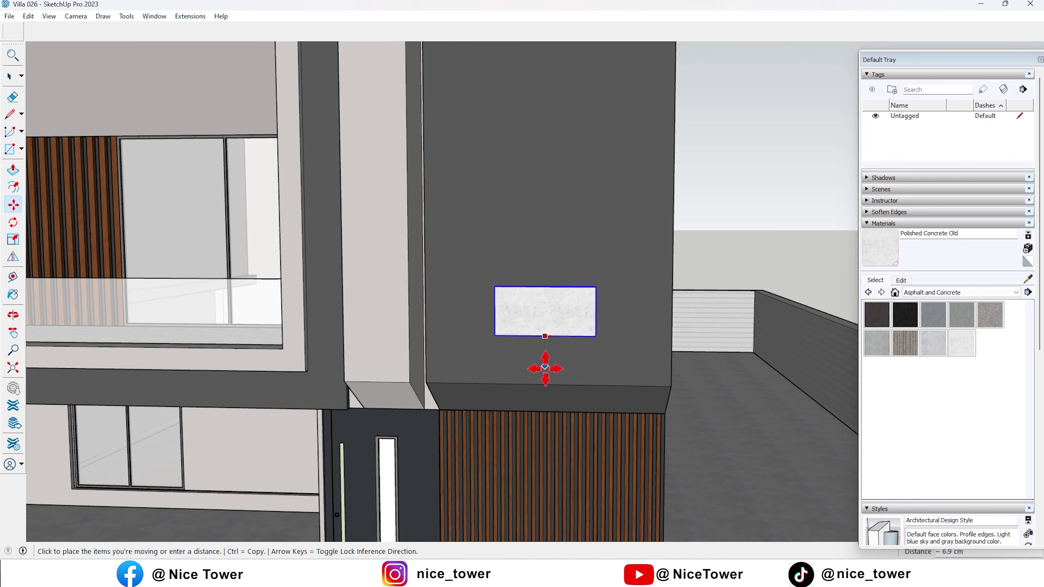
scroll(549, 389, down, 3)
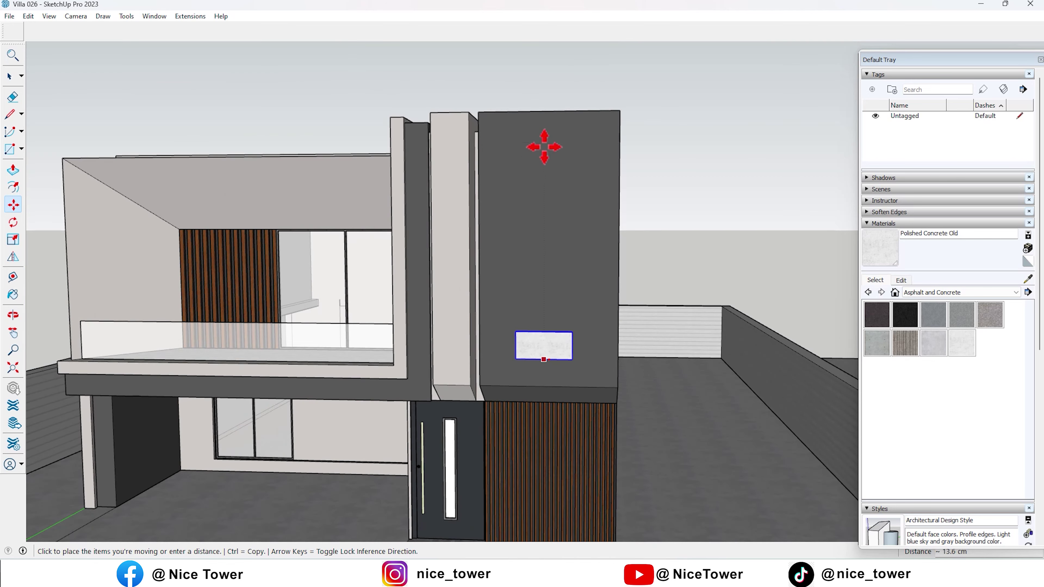
click(550, 111)
scroll(594, 315, up, 5)
mouse_move(594, 315)
middle_down()
mouse_move(350, 263)
mouse_move(408, 331)
mouse_move(473, 304)
mouse_move(401, 310)
middle_up()
scroll(401, 310, up, 5)
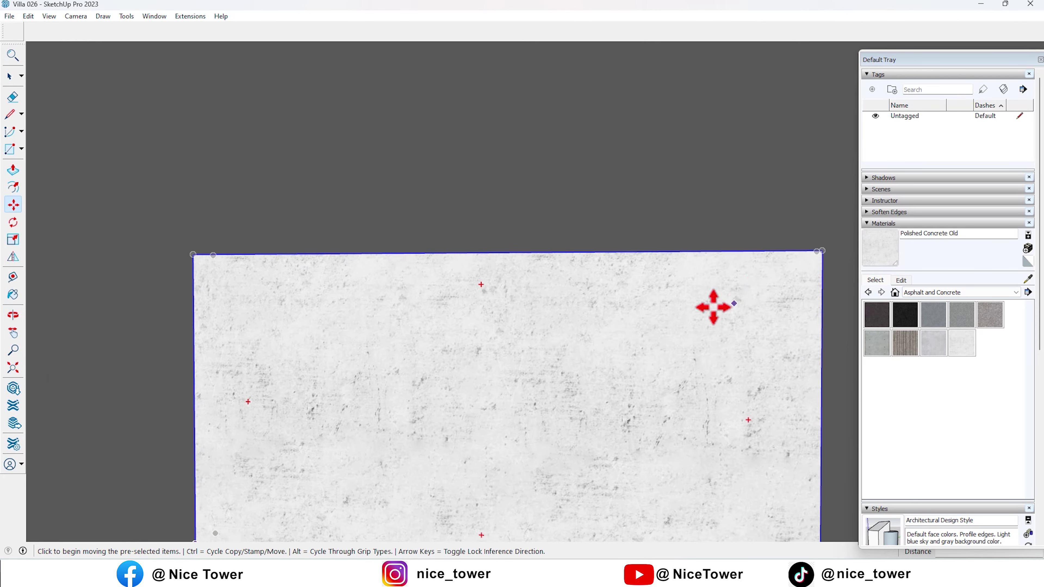
scroll(551, 290, down, 3)
key(space)
scroll(583, 326, up, 2)
scroll(629, 326, up, 2)
scroll(629, 327, up, 1)
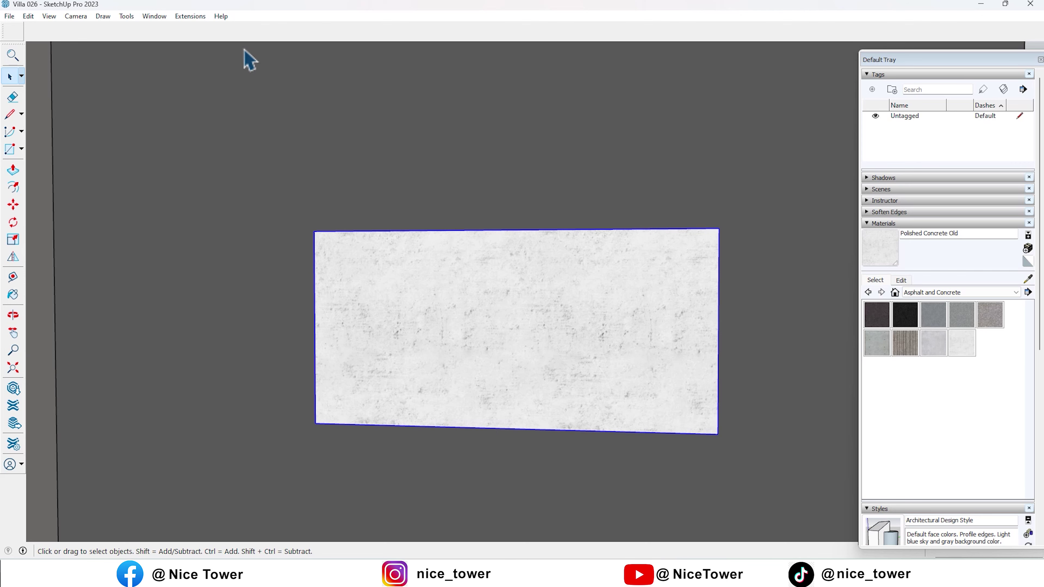
scroll(197, 53, down, 2)
Start the 3D Text tool, cancelling a mistakenly started text label
click(126, 17)
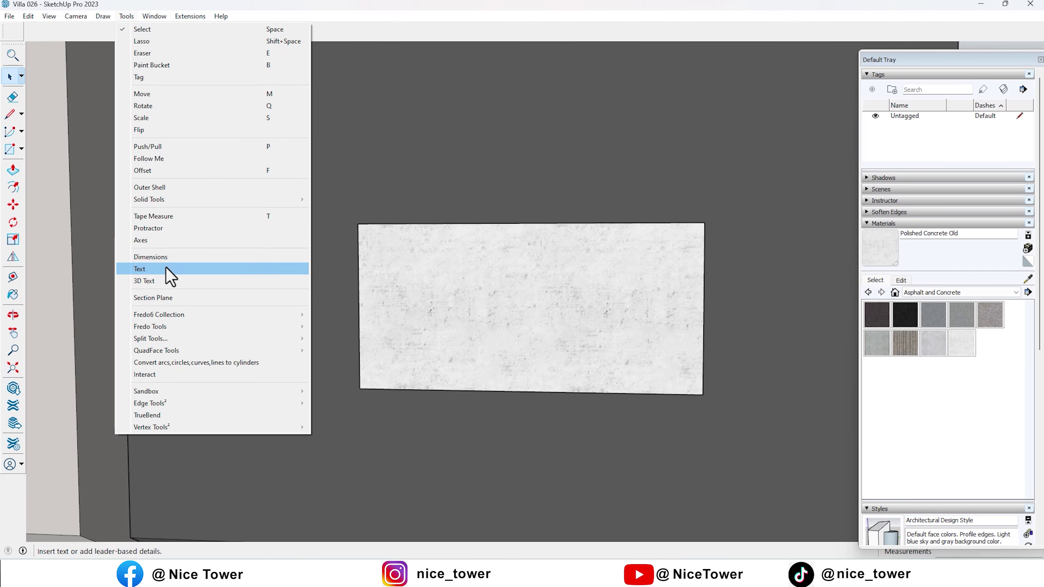
click(168, 270)
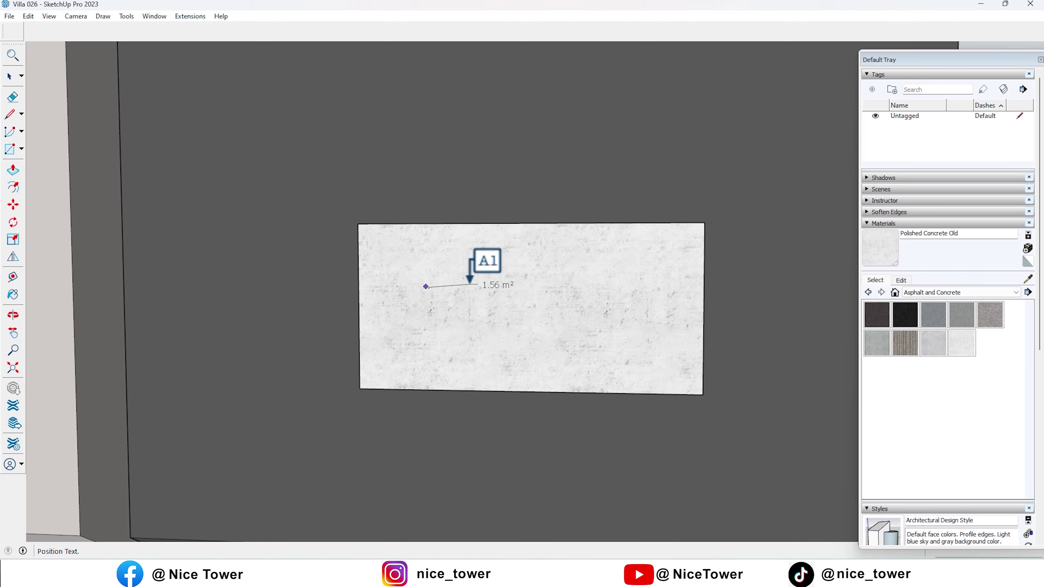
key(space)
click(126, 17)
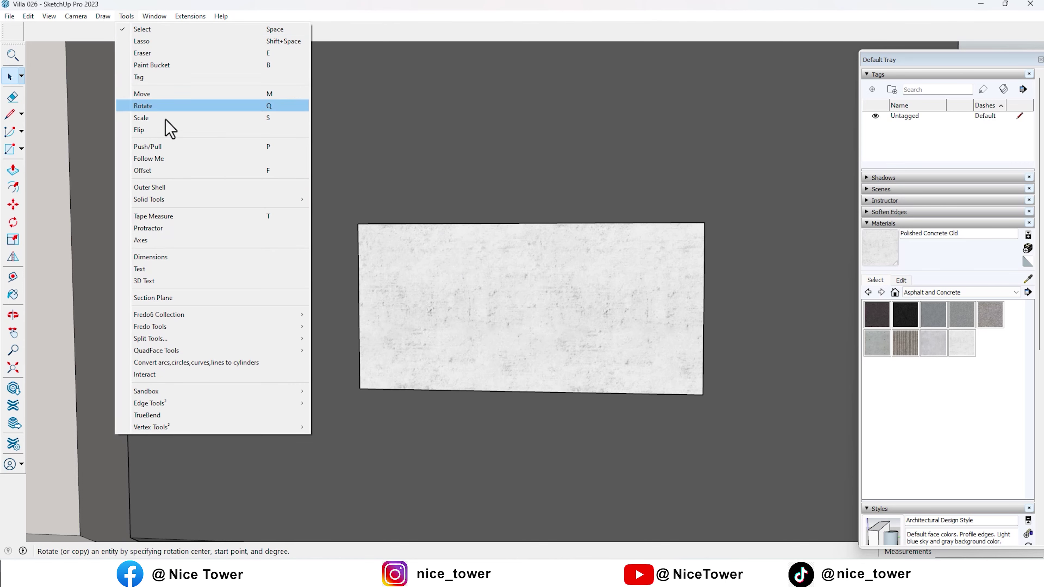
click(161, 281)
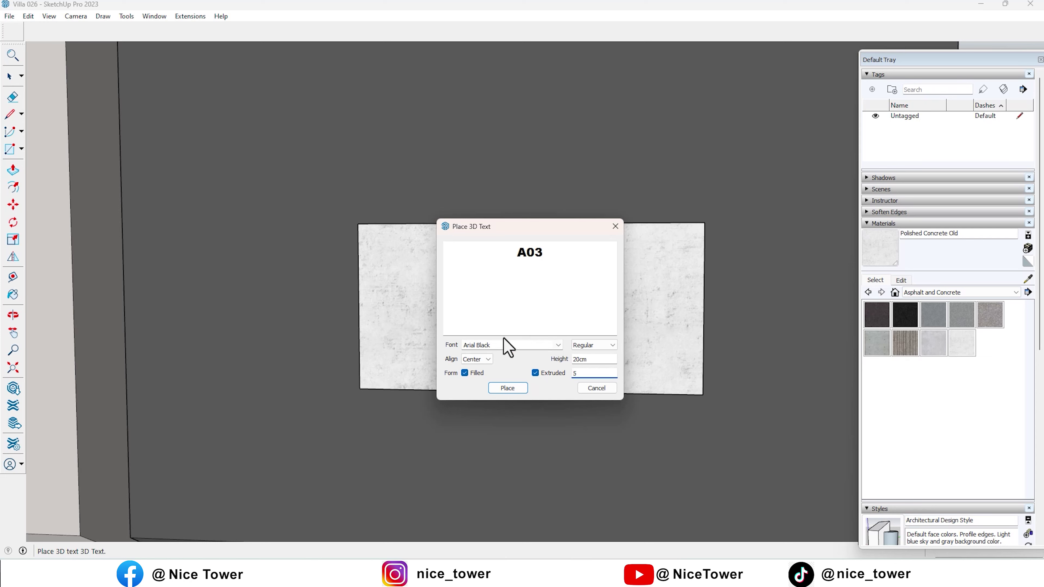
Try Artifakt Element Heavy, Barlow Condensed ExtraBold and Bauhaus 93 fonts for the 3D text
click(558, 346)
scroll(510, 374, down, 1)
scroll(512, 388, down, 3)
scroll(514, 391, up, 5)
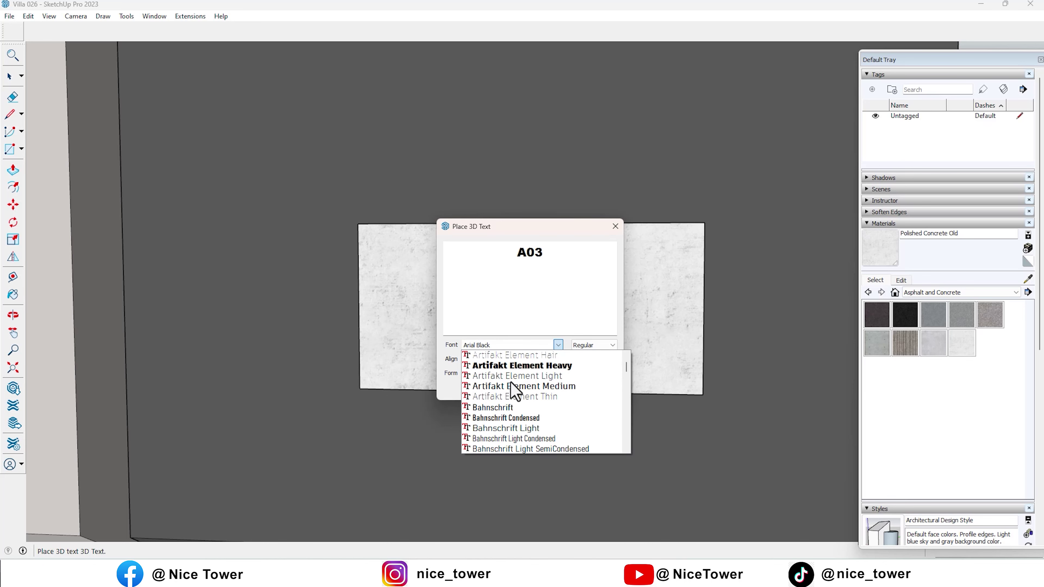
click(513, 366)
click(558, 346)
scroll(520, 364, down, 5)
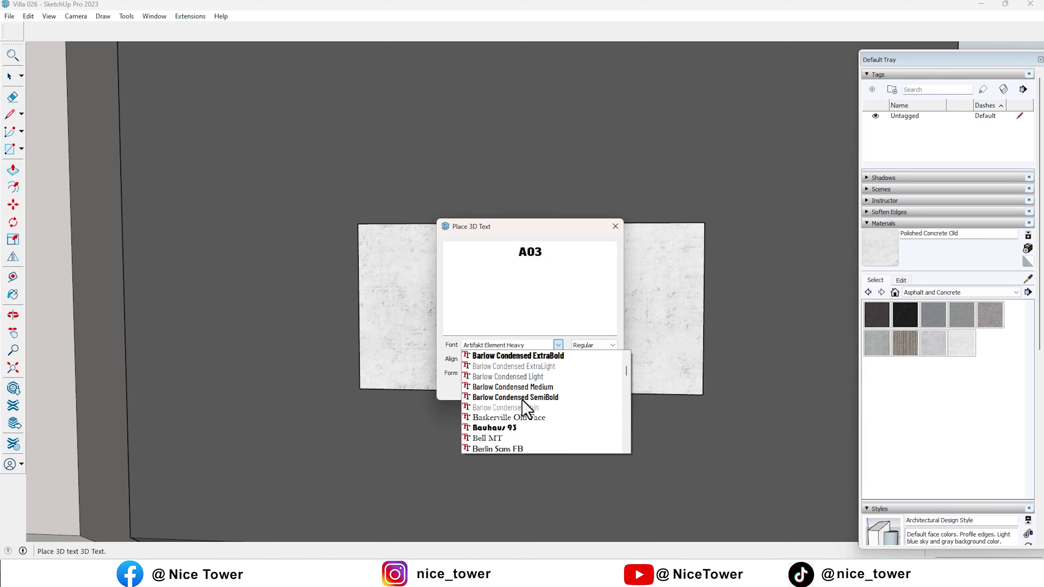
click(521, 356)
click(559, 346)
click(509, 428)
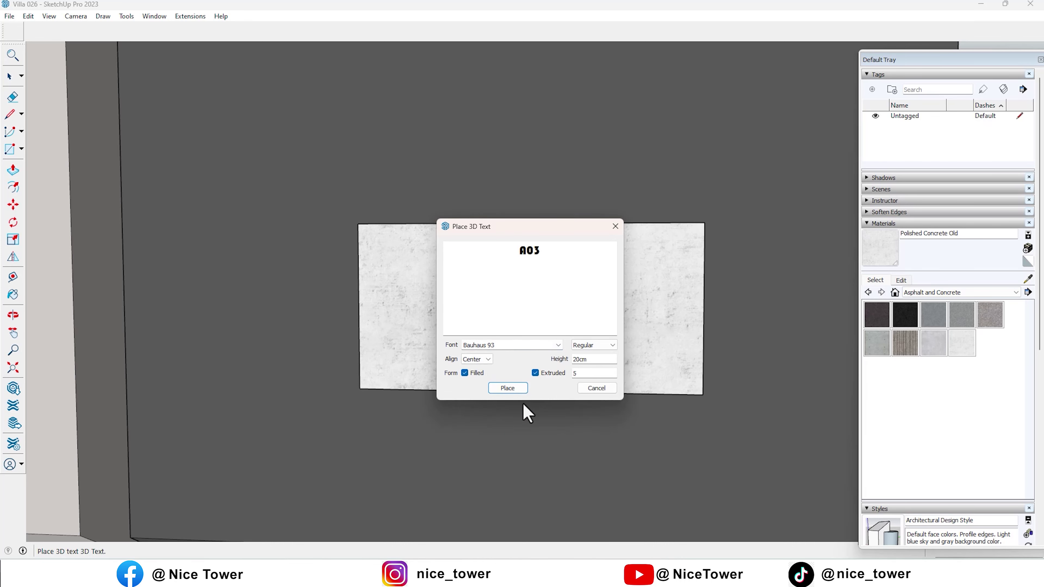
Choose Britannic Bold for the 20 cm extruded A03 text and place it on the panel
click(559, 345)
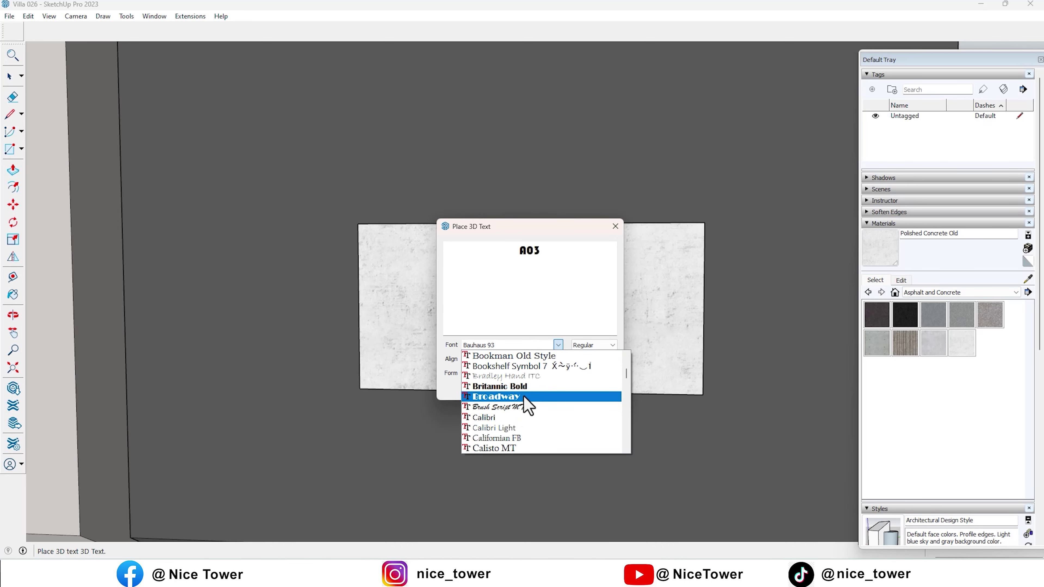
click(530, 397)
click(559, 346)
scroll(551, 370, up, 1)
click(533, 385)
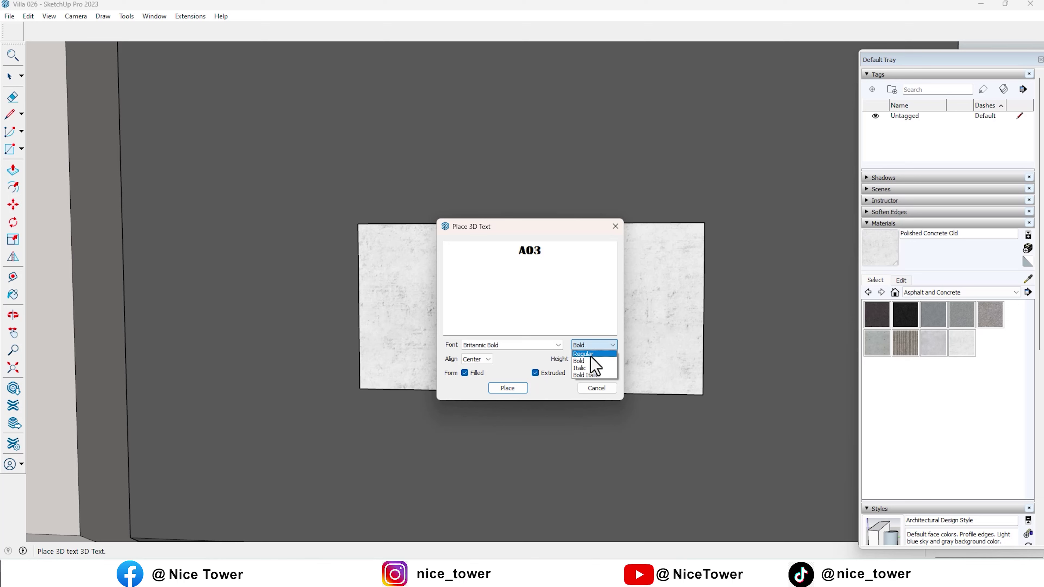
click(510, 388)
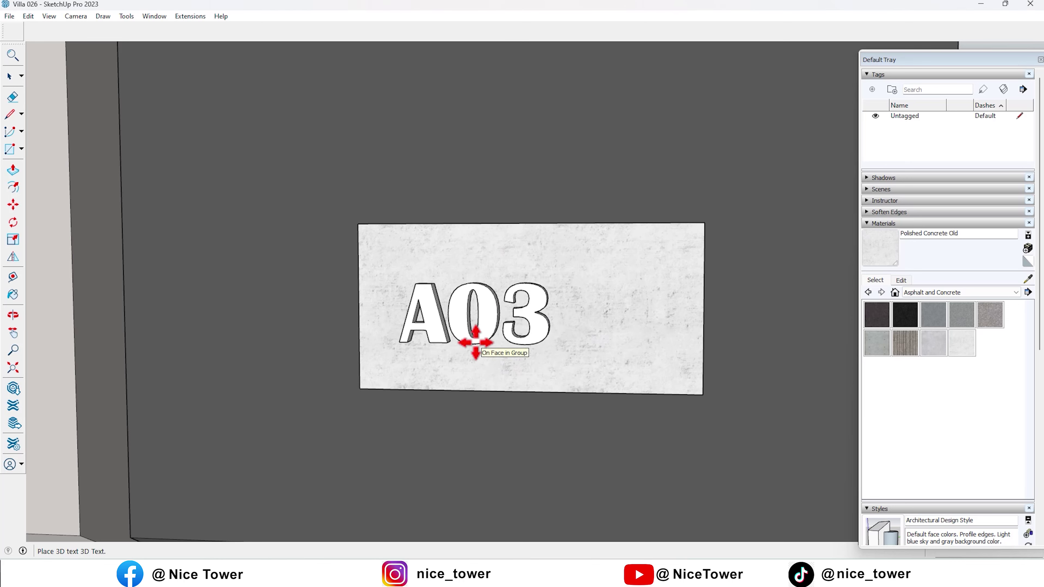
Paint the A03 lettering with the dark Asphalt New material
click(877, 316)
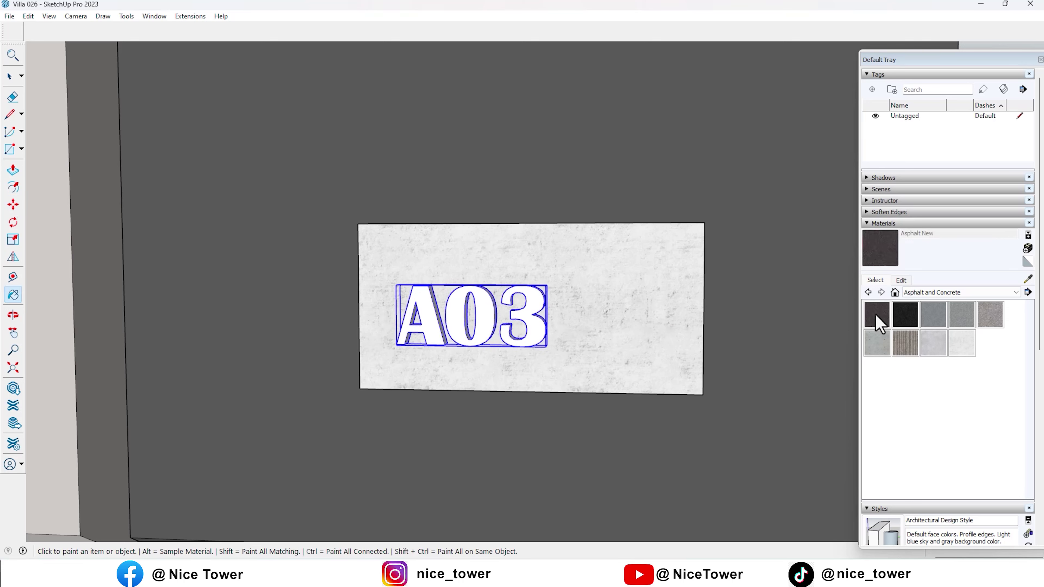
click(528, 301)
click(937, 293)
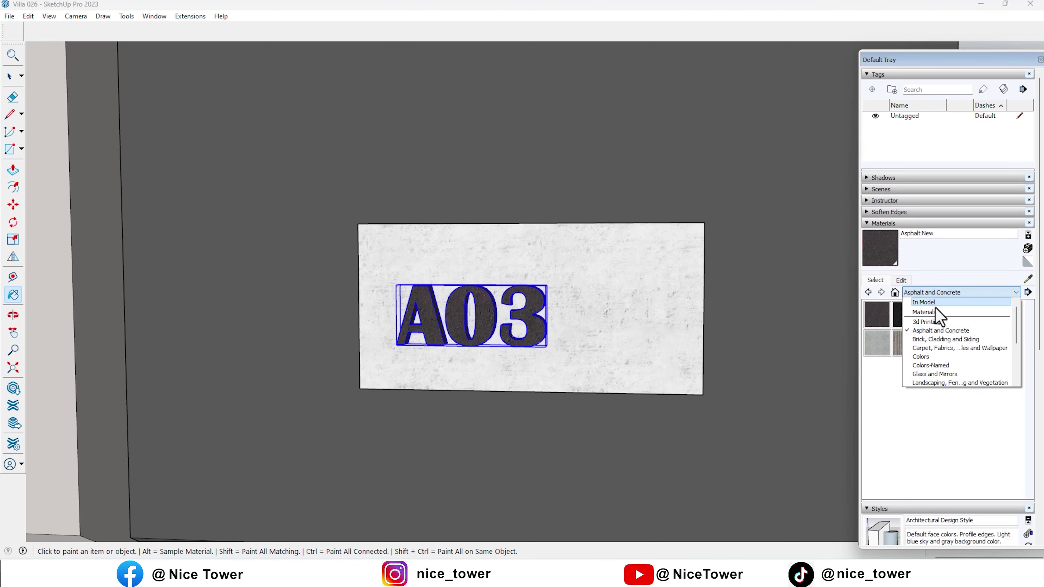
click(930, 357)
scroll(932, 379, down, 3)
scroll(933, 382, down, 3)
scroll(935, 388, down, 3)
scroll(935, 387, up, 1)
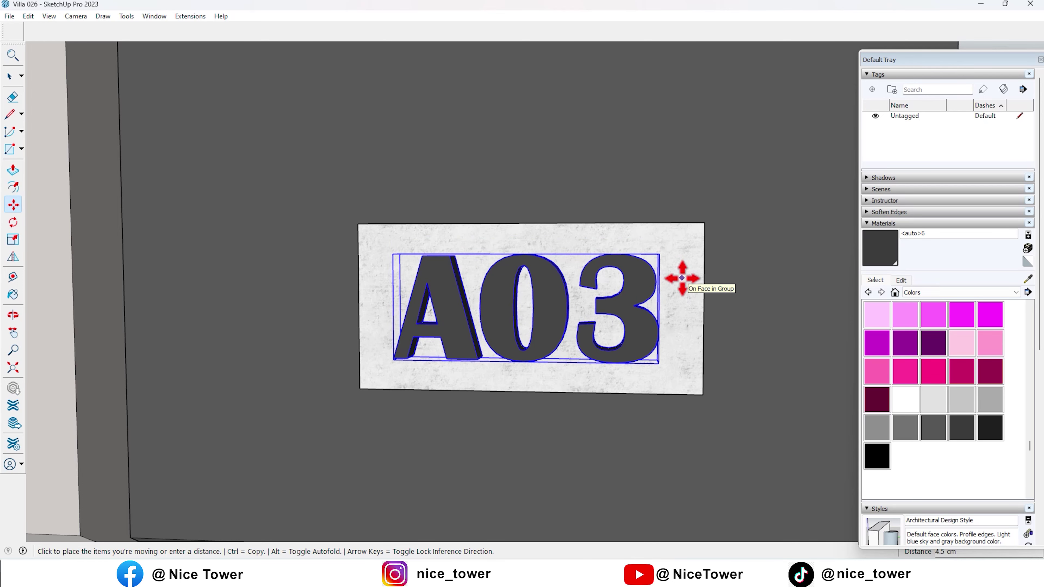
Enlarge the A03 text to fill most of the concrete panel
mouse_move(528, 322)
middle_down()
mouse_move(680, 319)
mouse_move(233, 343)
middle_up()
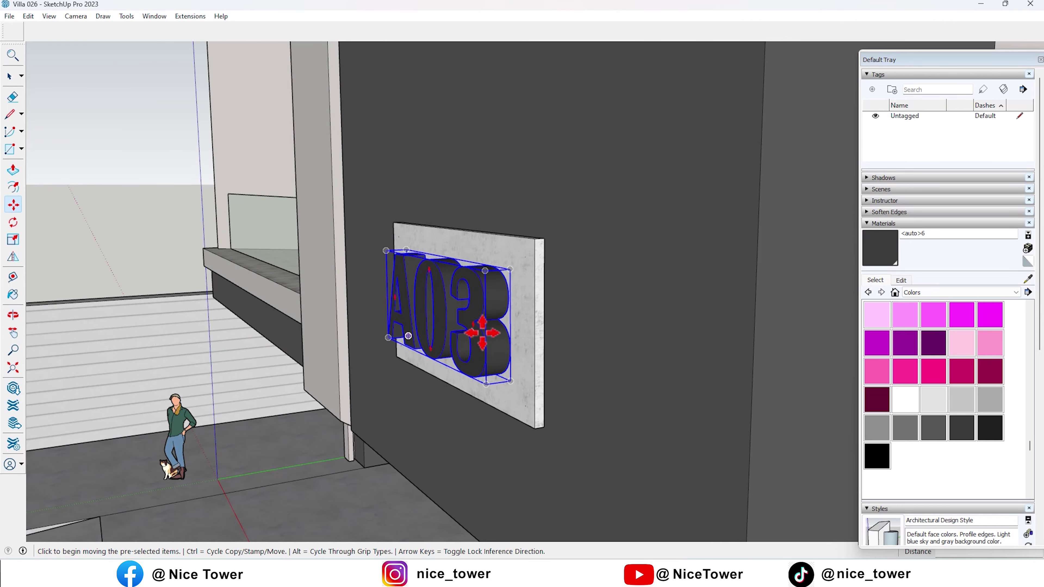
key(space)
scroll(501, 337, up, 4)
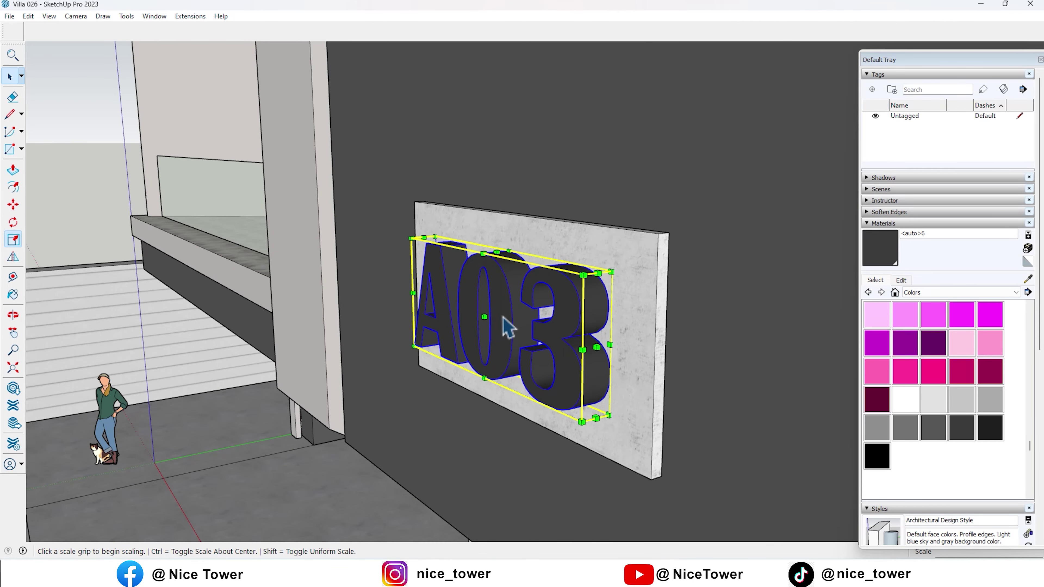
scroll(485, 320, up, 2)
scroll(500, 320, down, 3)
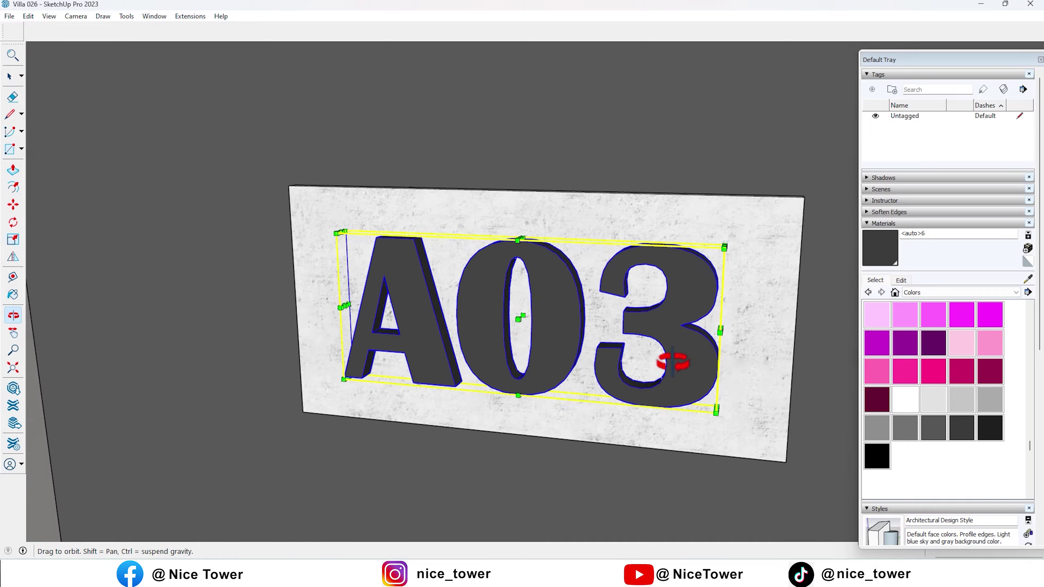
scroll(659, 362, down, 4)
key(space)
Position the A03 text on the panel and view the whole house front
scroll(633, 300, down, 2)
mouse_move(735, 162)
middle_down()
mouse_move(629, 317)
mouse_move(625, 271)
mouse_move(634, 271)
mouse_move(614, 268)
middle_up()
scroll(615, 267, up, 4)
scroll(625, 286, up, 3)
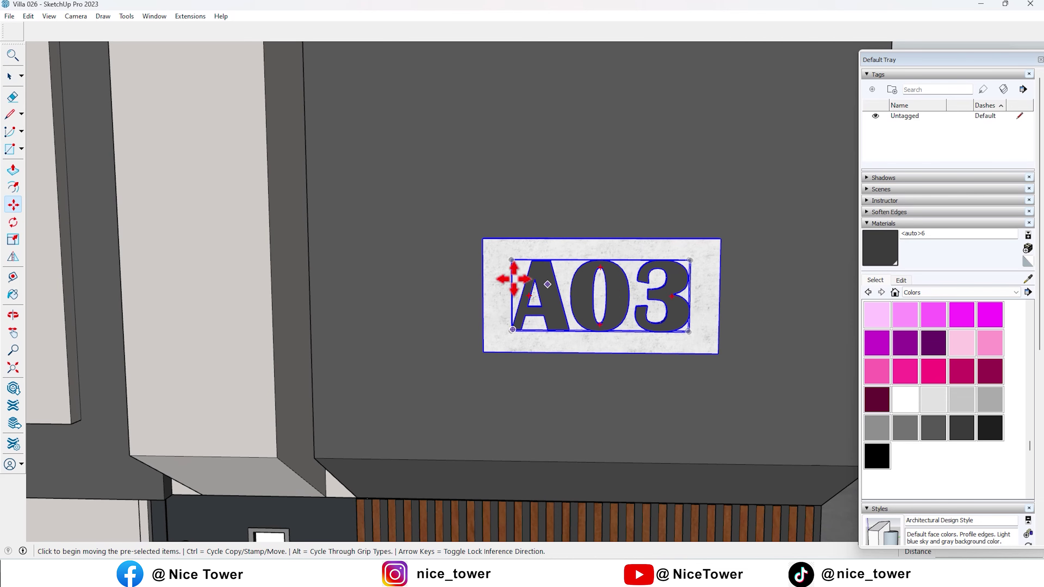
scroll(514, 279, down, 3)
scroll(583, 208, down, 3)
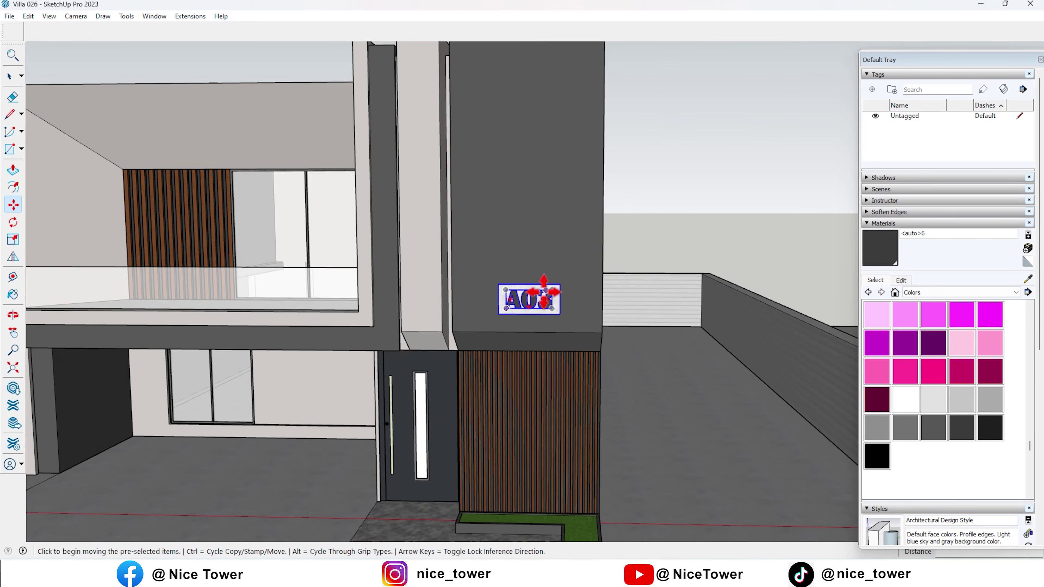
key(space)
scroll(563, 276, down, 5)
mouse_move(564, 326)
middle_down()
mouse_move(478, 321)
mouse_move(564, 205)
mouse_move(475, 261)
middle_up()
scroll(475, 282, up, 3)
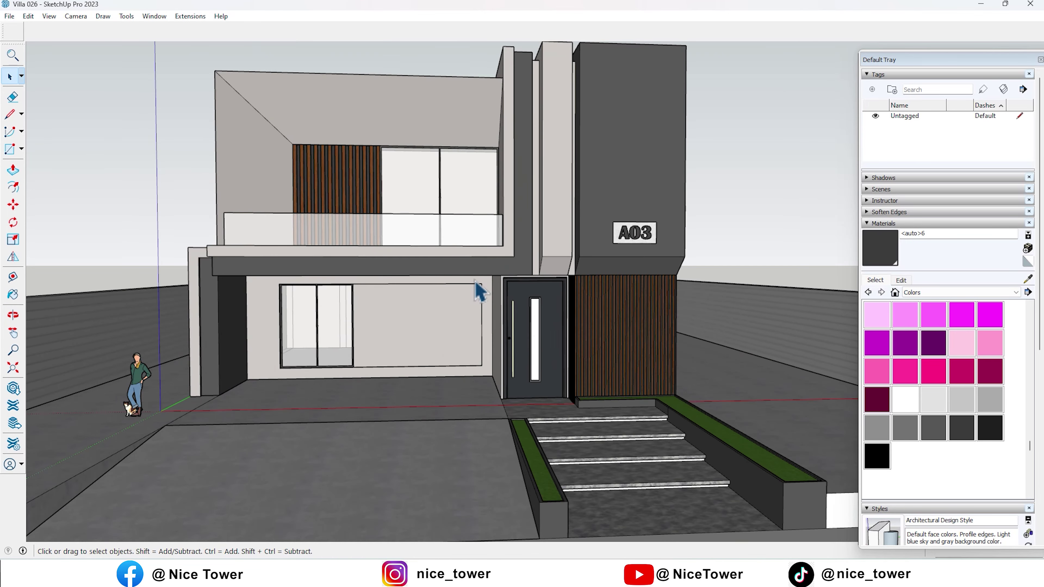
scroll(506, 373, down, 2)
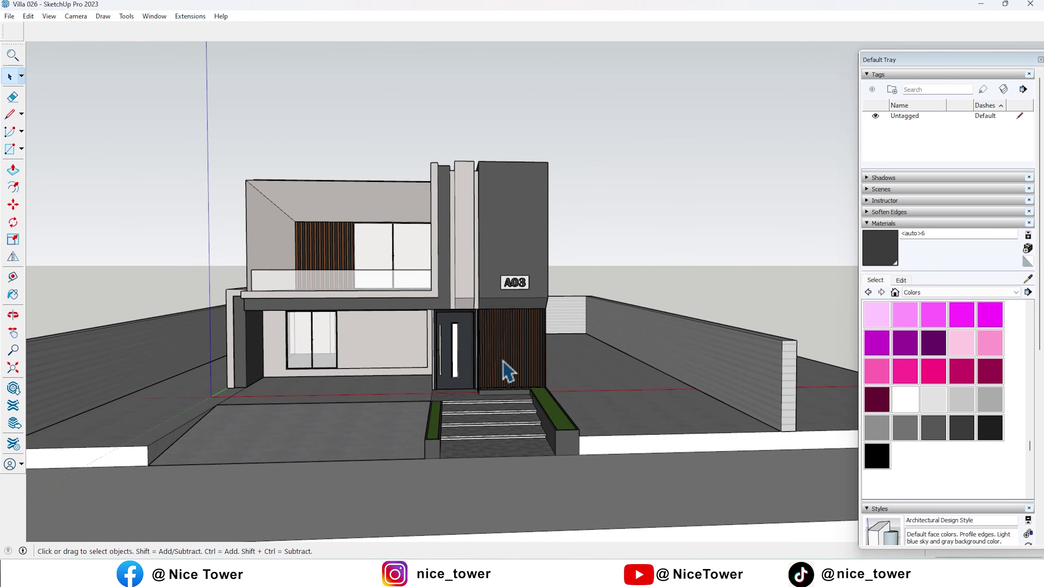
Orbit around the sign tower to look up at the grey slats by the entrance
scroll(508, 322, up, 3)
scroll(547, 217, up, 2)
mouse_move(548, 217)
middle_down()
mouse_move(456, 206)
mouse_move(426, 238)
mouse_move(505, 285)
mouse_move(666, 278)
middle_up()
scroll(483, 334, down, 3)
mouse_move(482, 333)
middle_down()
mouse_move(611, 303)
mouse_move(619, 319)
middle_up()
scroll(537, 350, up, 1)
scroll(537, 350, up, 3)
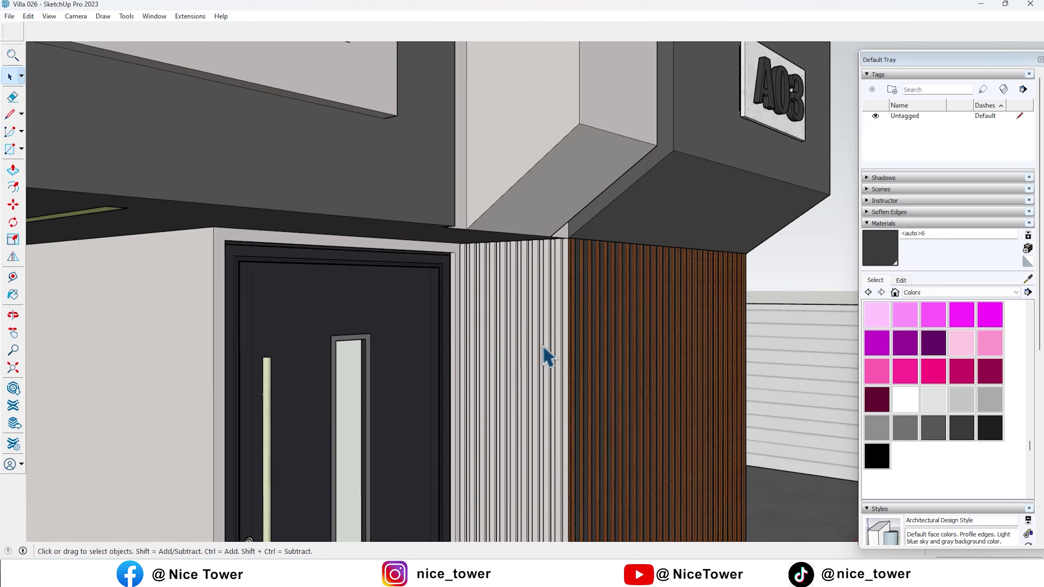
scroll(543, 355, up, 3)
scroll(550, 345, up, 3)
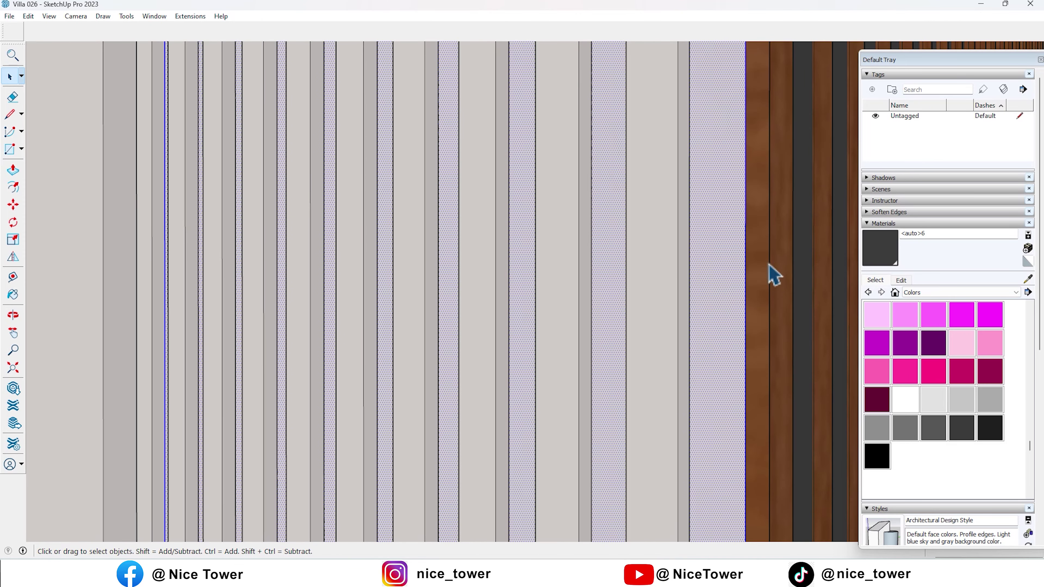
scroll(781, 262, down, 3)
middle_drag(664, 337, 674, 282)
scroll(633, 260, up, 3)
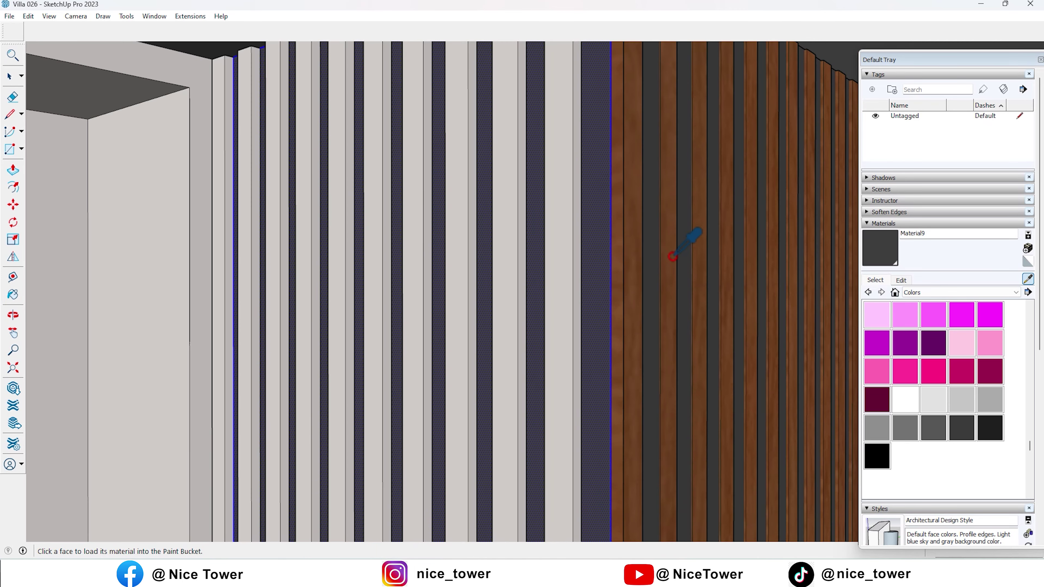
Paint the selected grey slats with Wood Veneer 01, undoing stray paint on the wall
click(563, 307)
key(ctrl+z)
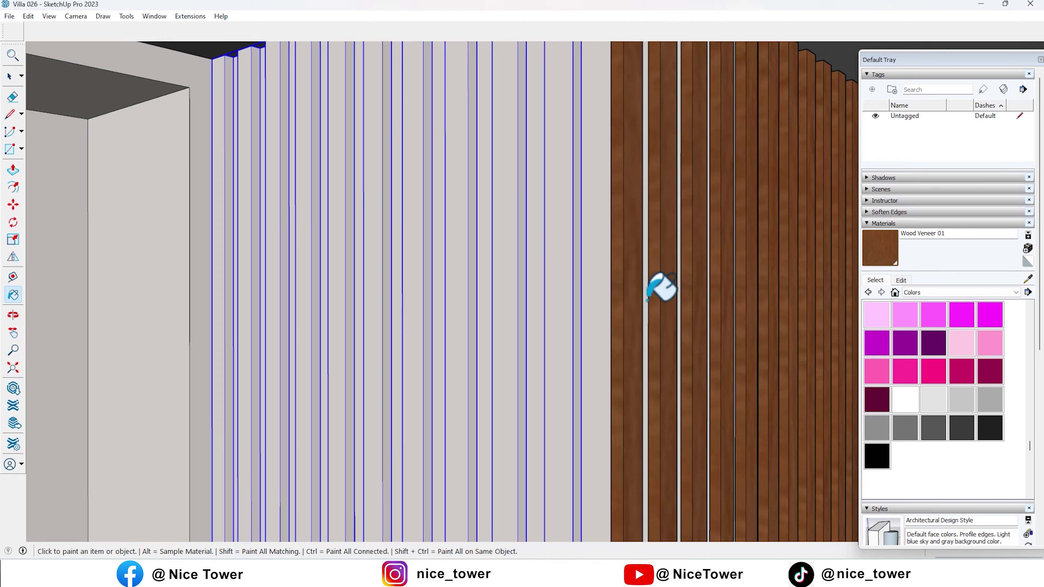
click(561, 296)
scroll(527, 304, down, 5)
middle_drag(527, 303, 554, 342)
Orbit around the wood-slat block, house front and balcony to check the finished facade
key(space)
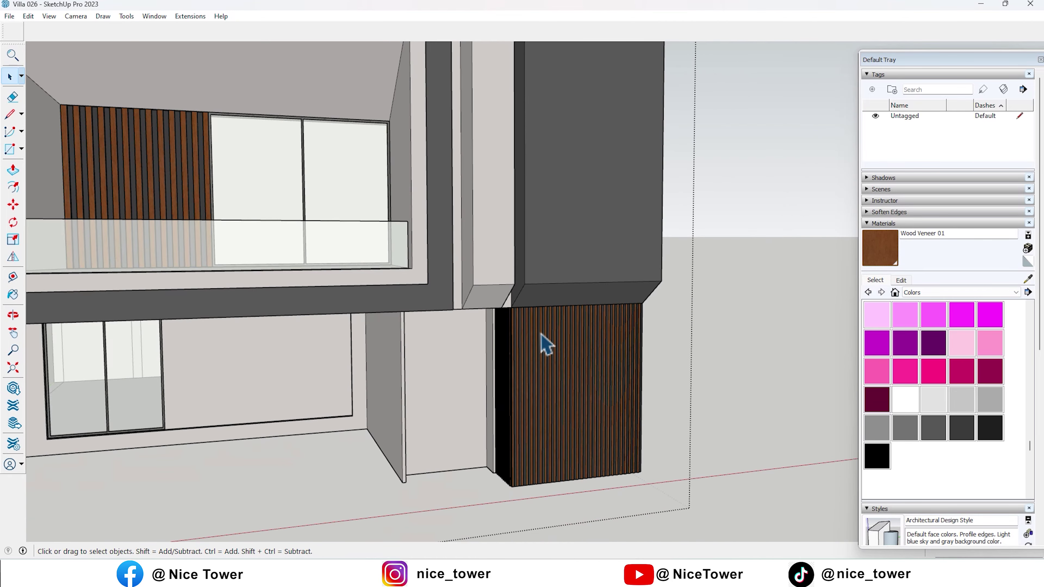
scroll(517, 350, down, 5)
middle_drag(291, 326, 264, 303)
scroll(629, 303, up, 5)
middle_drag(629, 303, 665, 304)
scroll(613, 334, down, 5)
middle_drag(613, 333, 436, 329)
scroll(405, 300, up, 5)
mouse_move(389, 303)
middle_down()
mouse_move(431, 292)
mouse_move(618, 311)
mouse_move(713, 368)
mouse_move(723, 473)
mouse_move(497, 340)
middle_up()
scroll(366, 345, down, 3)
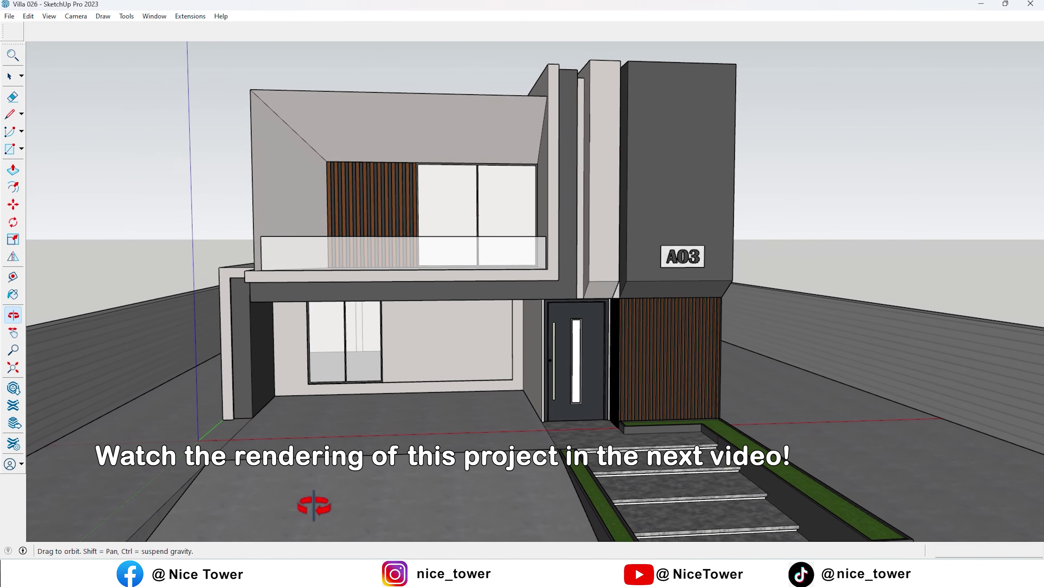
middle_drag(353, 511, 472, 505)
mouse_move(490, 506)
mouse_down()
mouse_move(613, 510)
mouse_move(233, 502)
mouse_move(94, 531)
mouse_move(52, 553)
mouse_move(41, 576)
mouse_move(74, 576)
mouse_up()
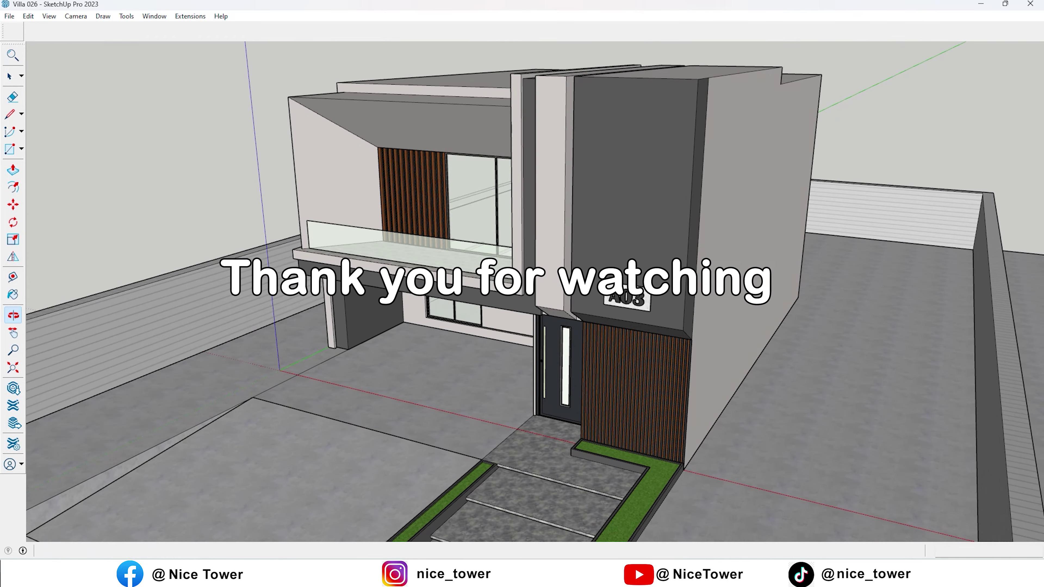
mouse_move(292, 372)
middle_down()
mouse_move(310, 408)
mouse_move(446, 420)
middle_up()
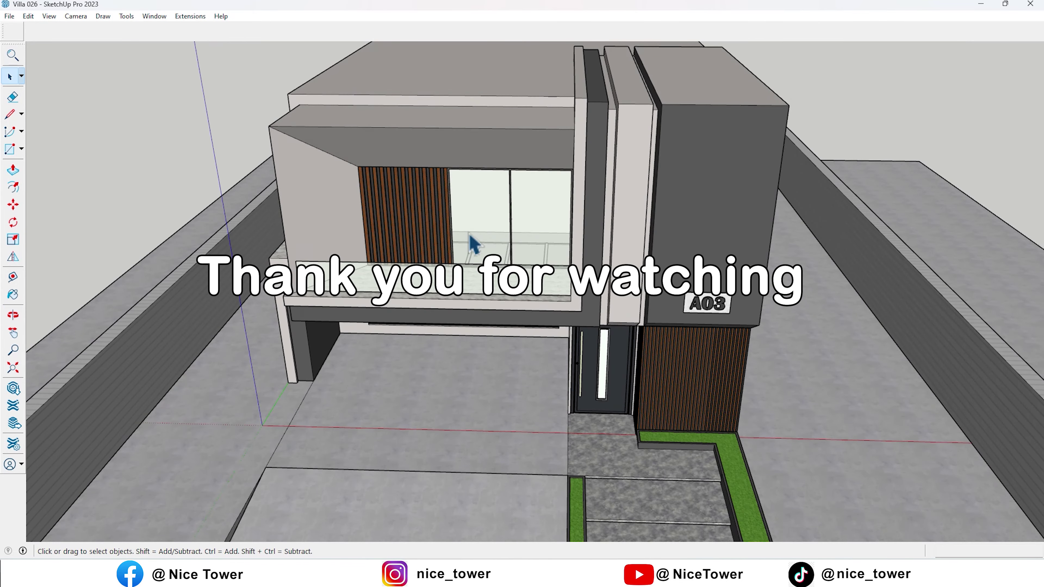
scroll(472, 242, down, 5)
mouse_move(473, 235)
middle_down()
mouse_move(478, 319)
mouse_move(567, 263)
middle_up()
scroll(531, 263, down, 3)
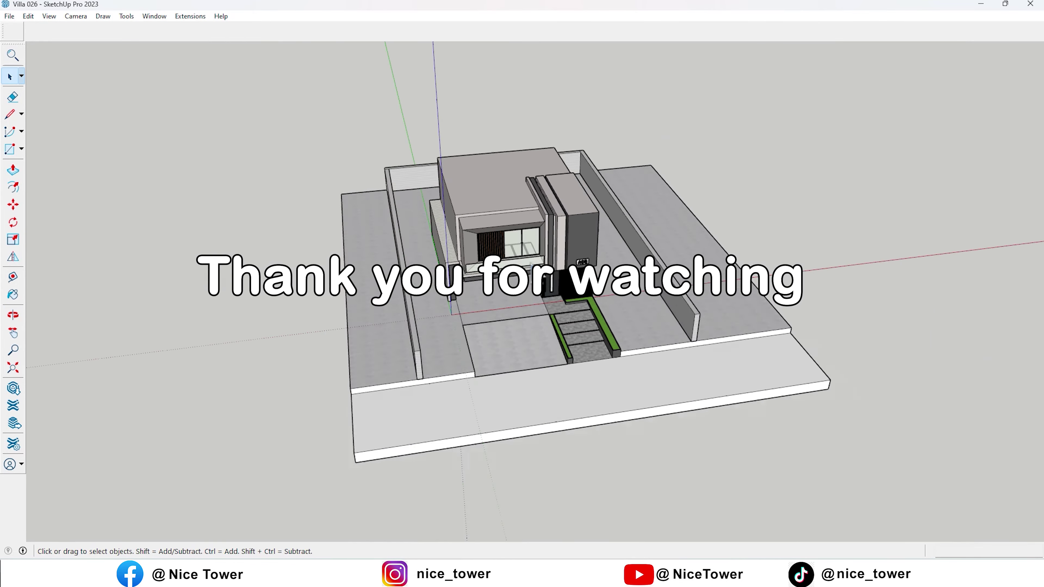